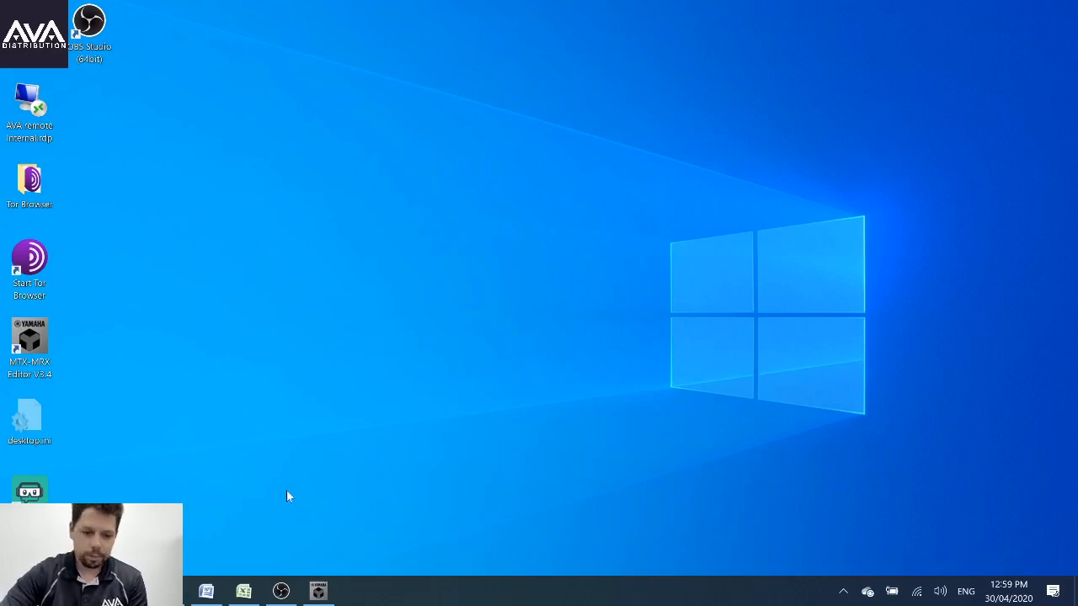
Step: Switch to the Word document and review the hall's AV scope, including the microphone inputs and the delay speaker outputs
left_click(206, 591)
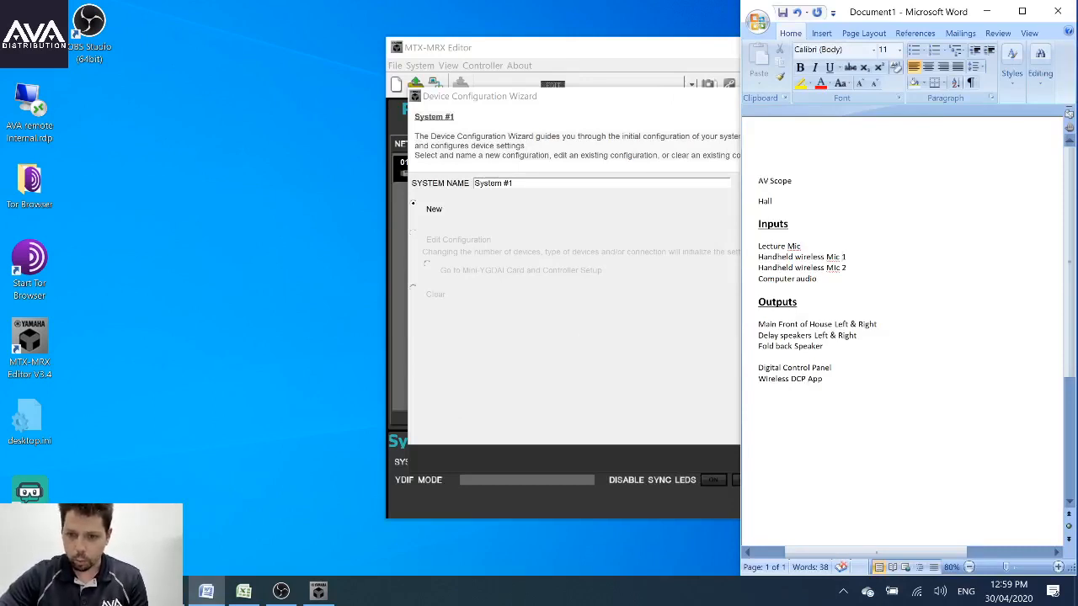
left_click_drag(851, 268, 758, 256)
left_click(842, 288)
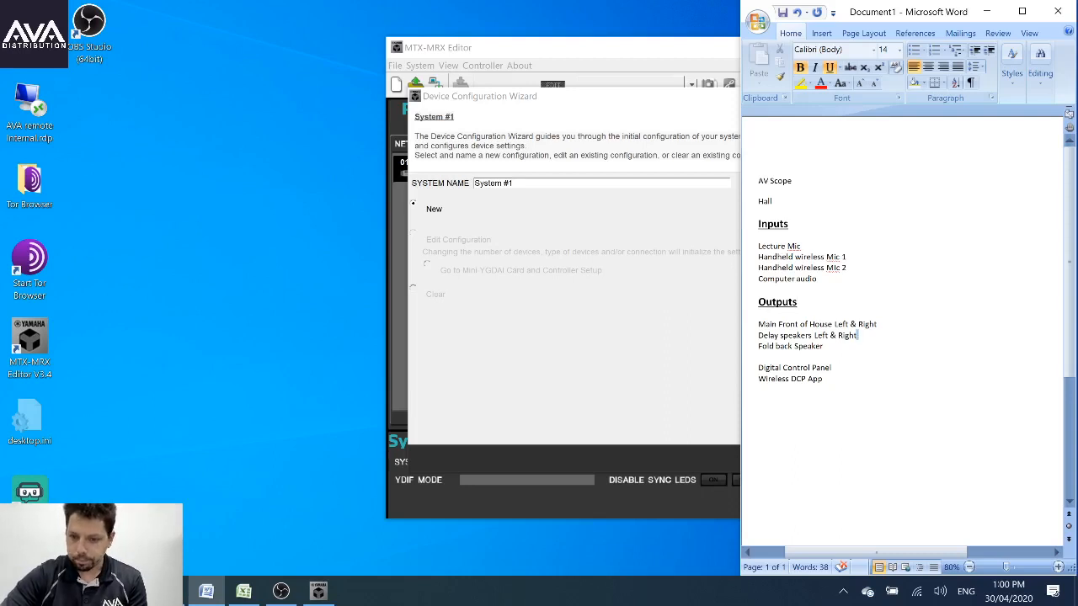
left_click_drag(858, 335, 758, 335)
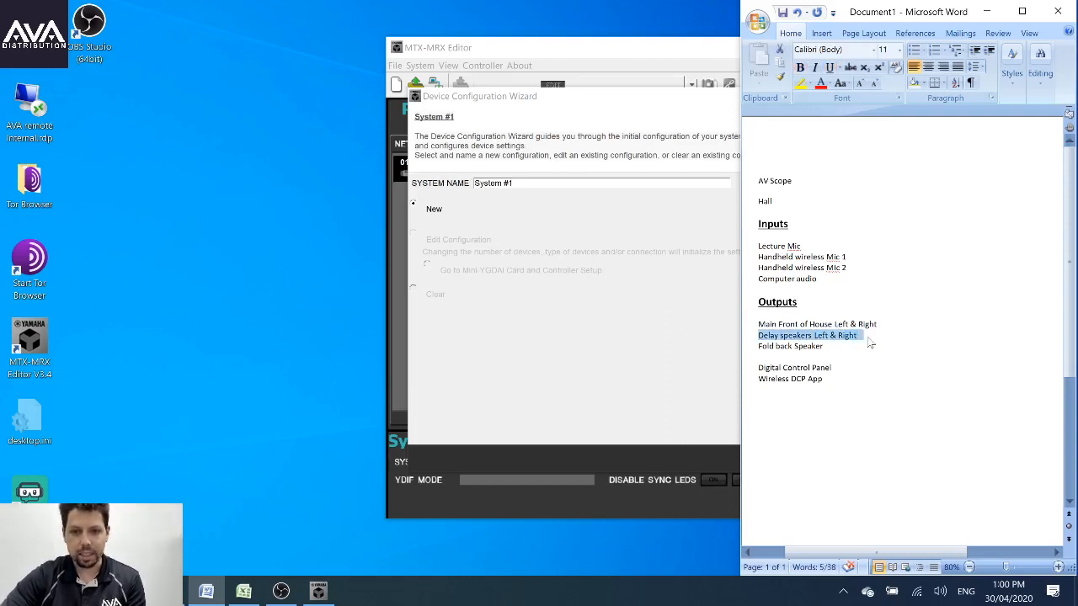
key("Right")
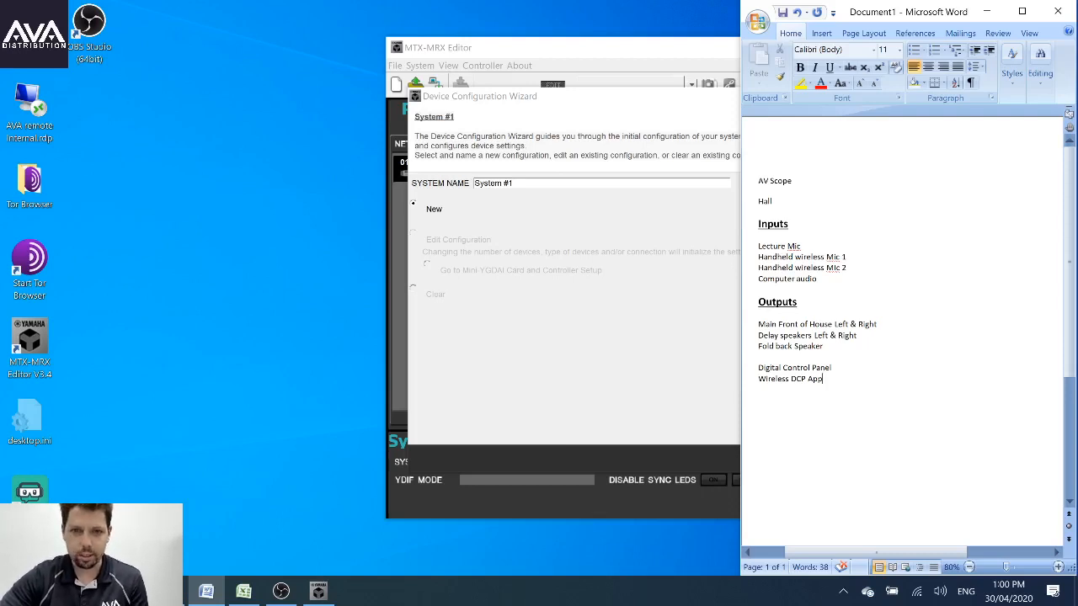
Step: Switch to the MTX XMV IO Template workbook and examine how MTX outputs are assigned to the Main Zone and Fold Back zones
left_click(244, 594)
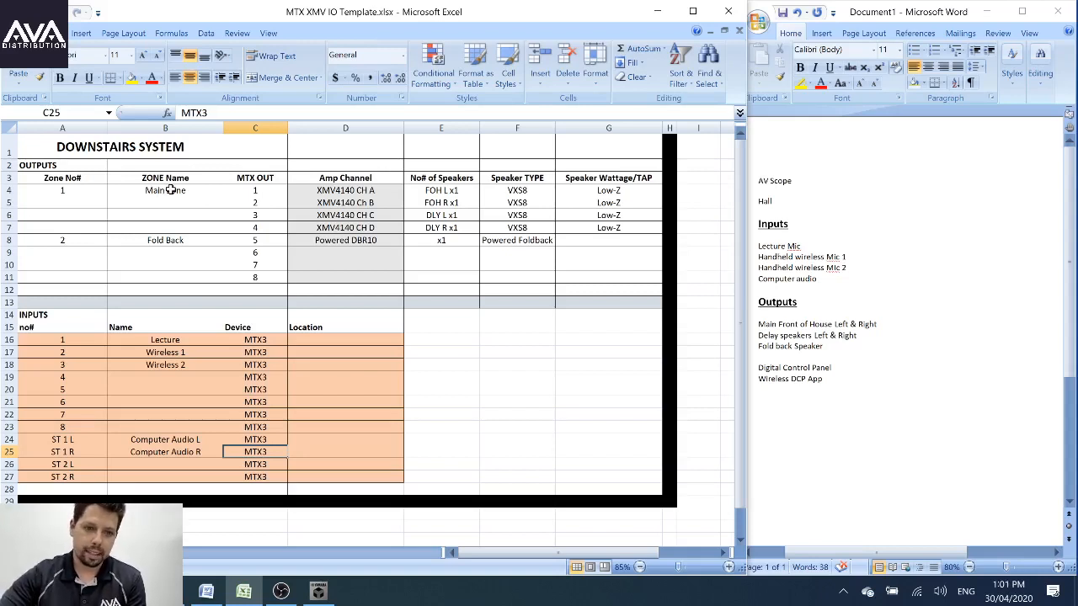
left_click(279, 191)
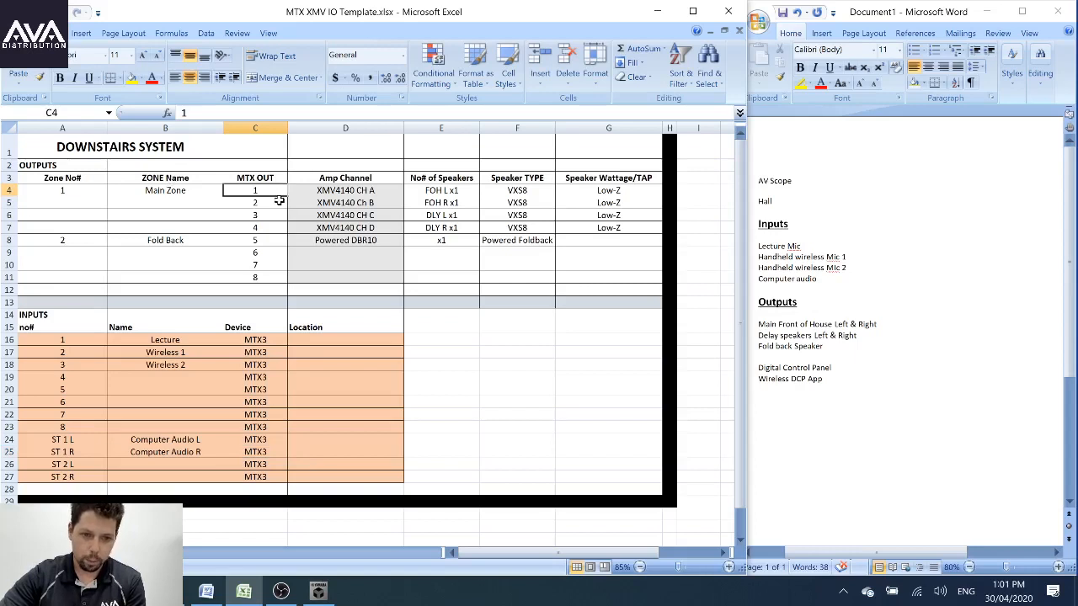
left_click_drag(278, 190, 271, 227)
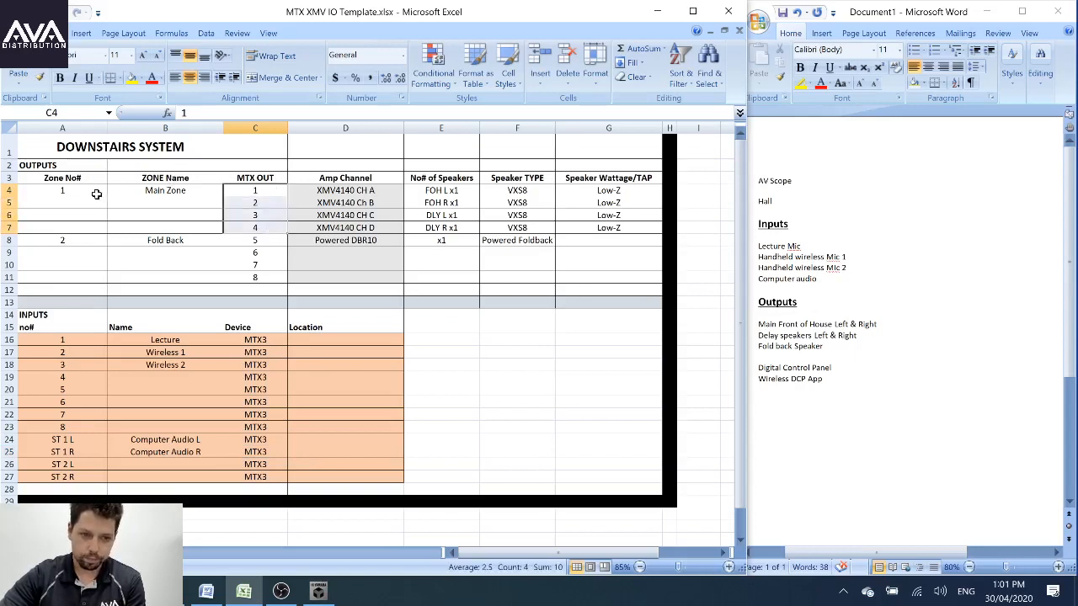
left_click(96, 190)
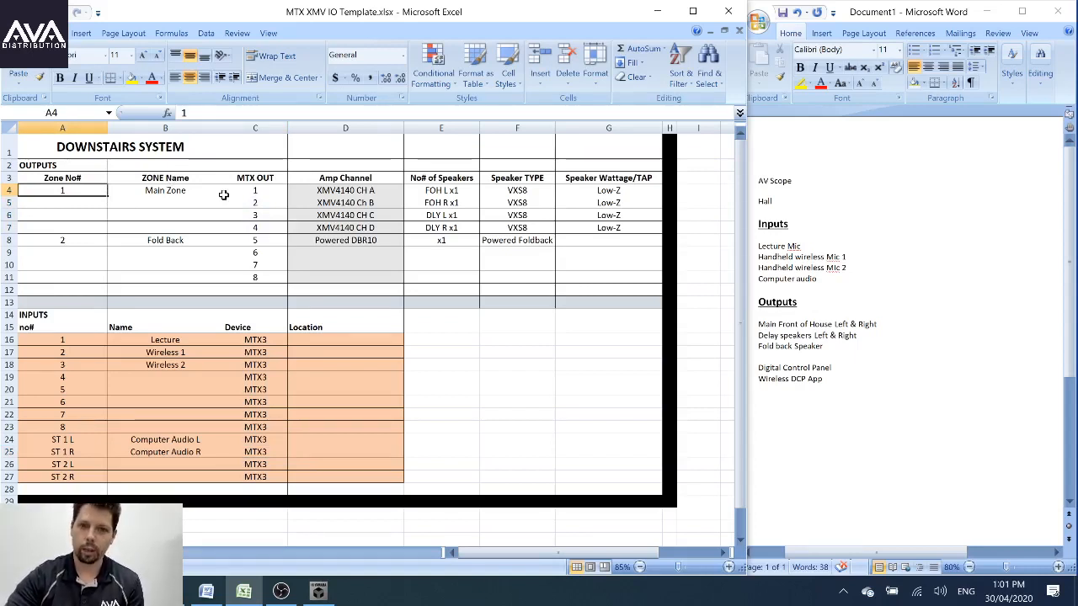
left_click(199, 241)
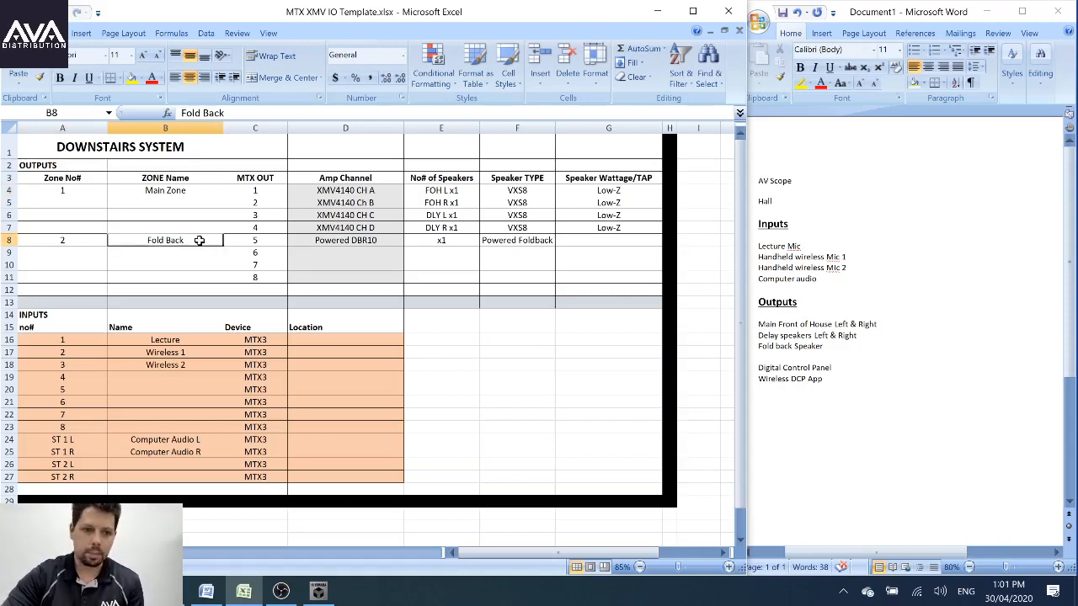
left_click(77, 241)
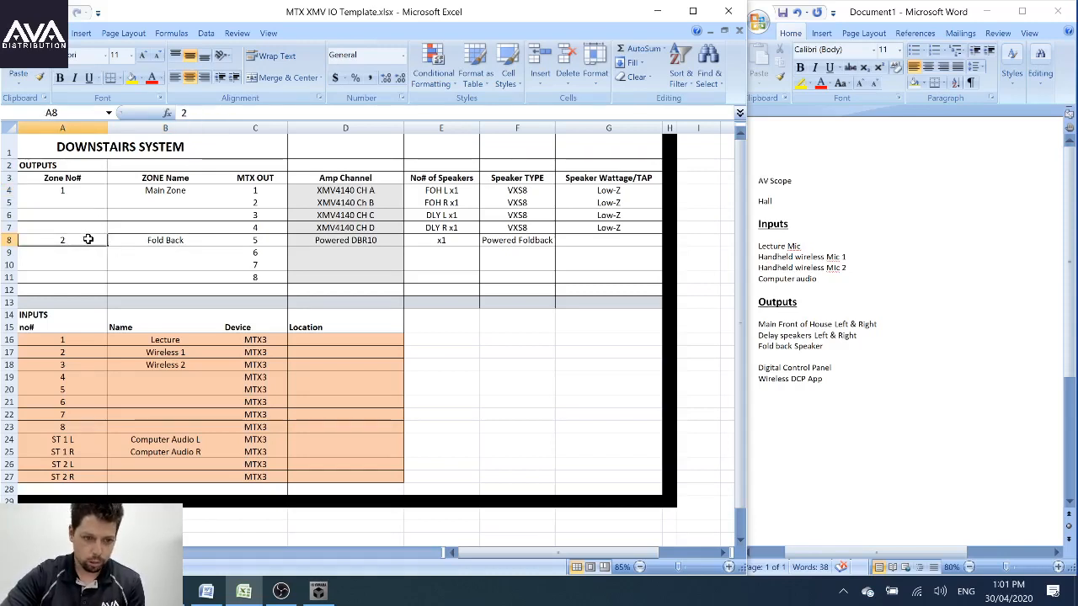
left_click(122, 239)
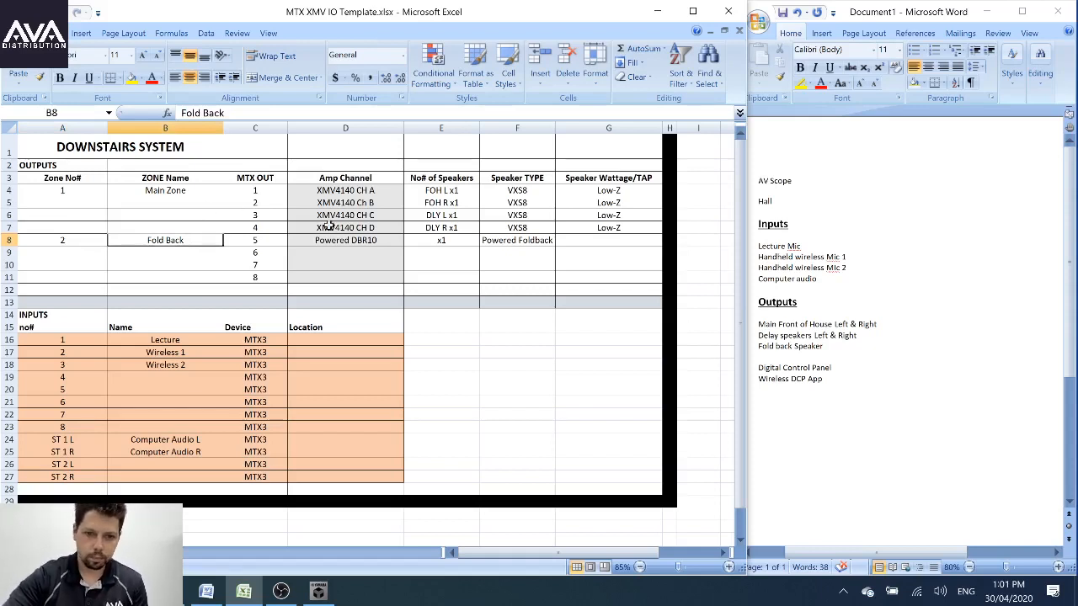
Step: Compare the scope document with the workbook's inputs, examining the Lecture, Wireless 1, Wireless 2 and Computer Audio L and R entries
left_click(853, 239)
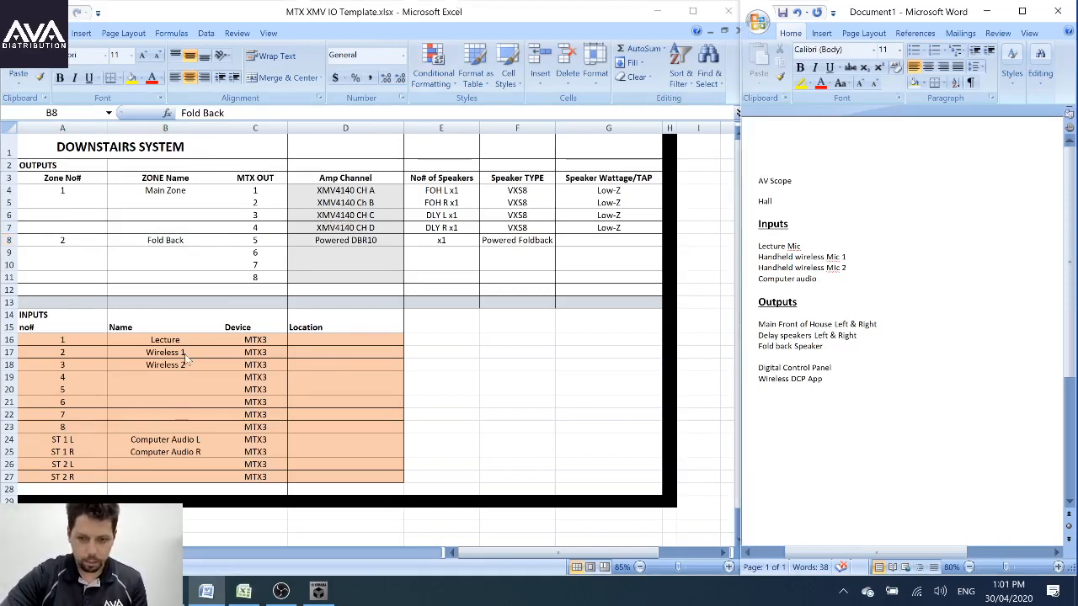
key("alt+Tab")
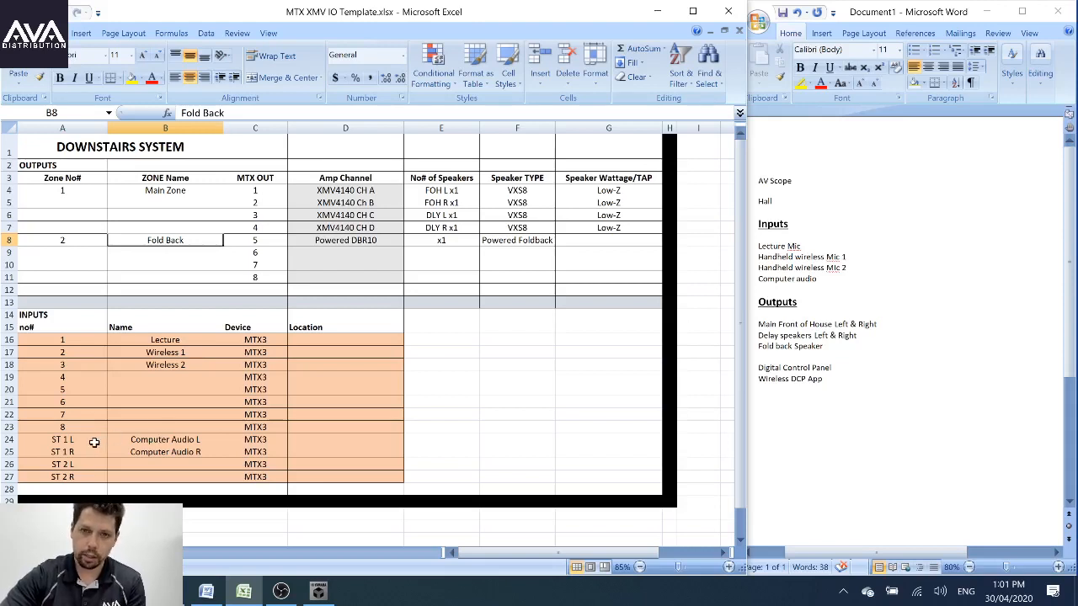
left_click(189, 342)
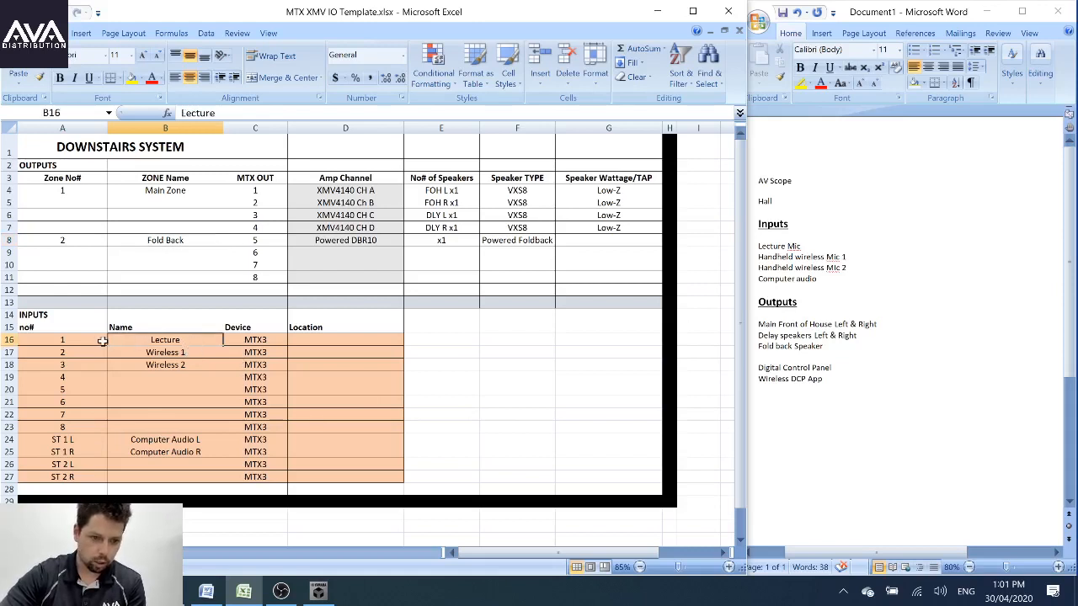
left_click(168, 352)
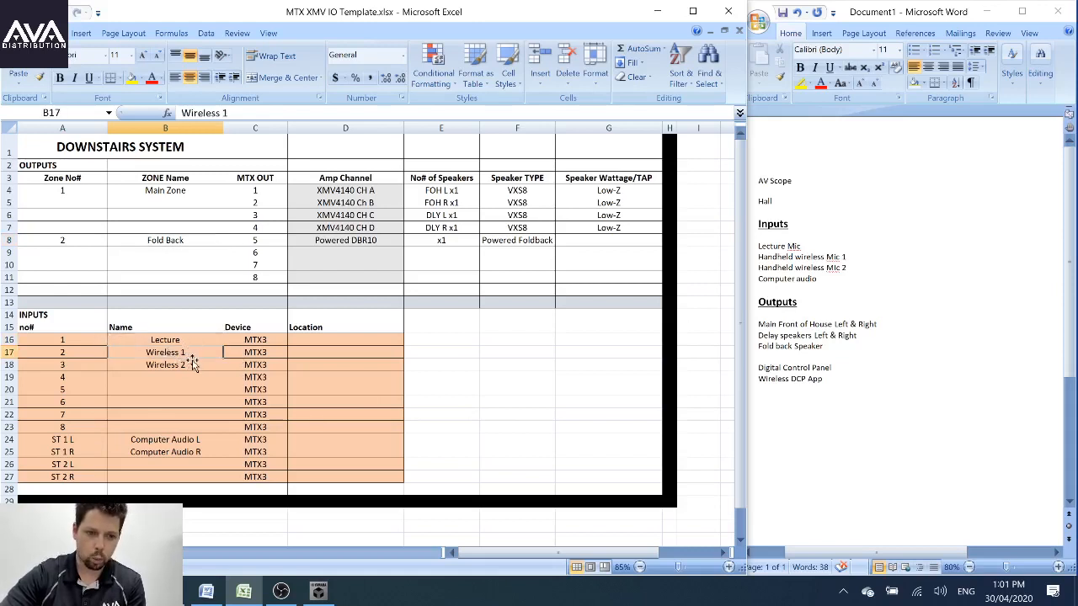
left_click(192, 364)
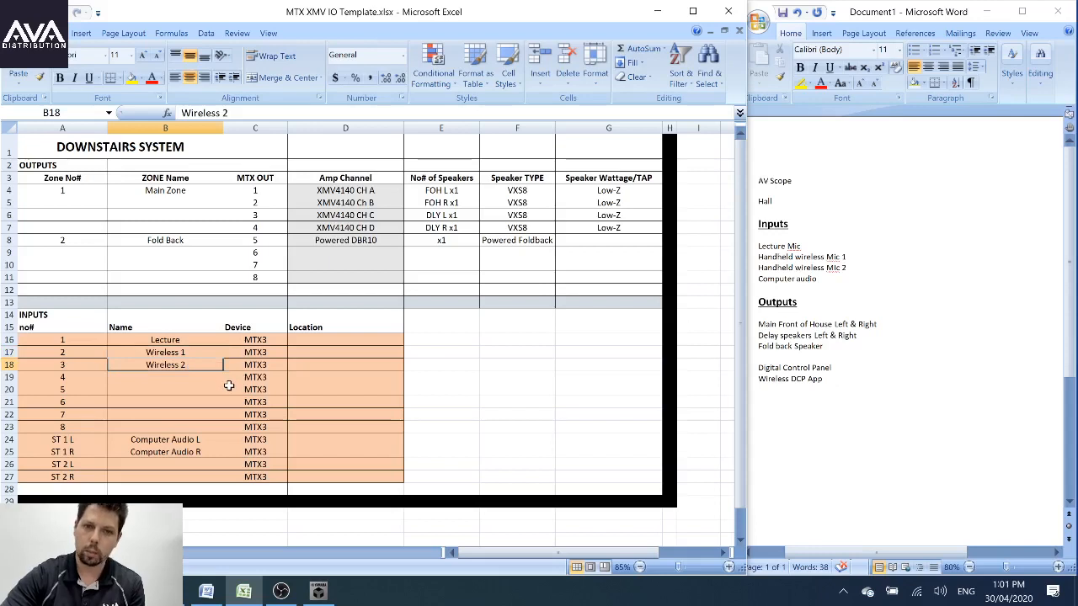
left_click(196, 439)
left_click(201, 455)
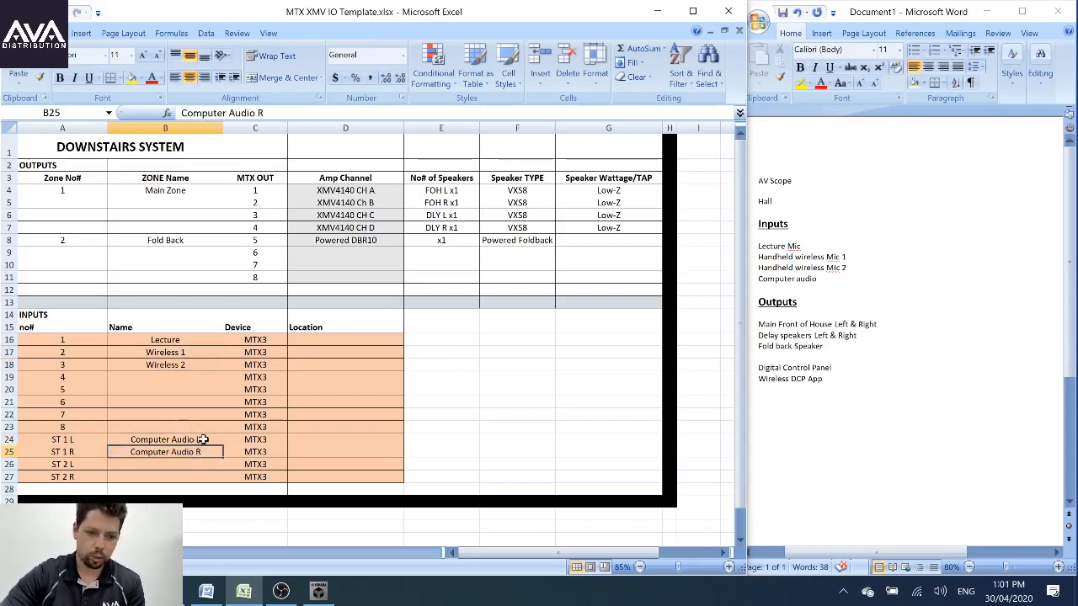
left_click(202, 440)
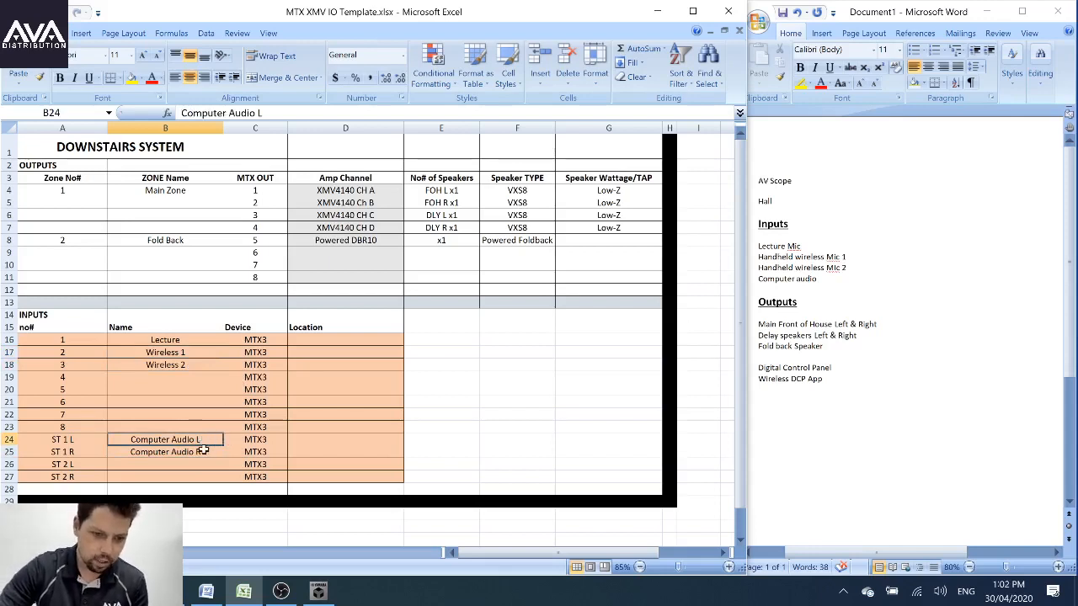
left_click(202, 453)
left_click(199, 440)
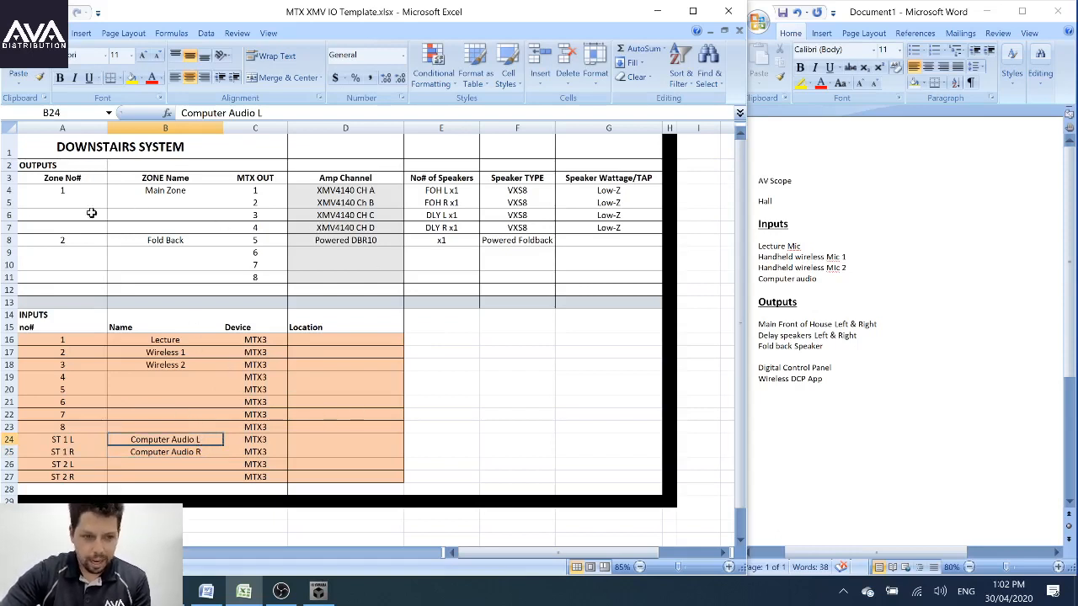
Step: Examine the Main Zone's FOH and delay speaker outputs with their MTX outputs, speaker type, wattage/tap and XMV4140 amp channels
left_click(52, 190)
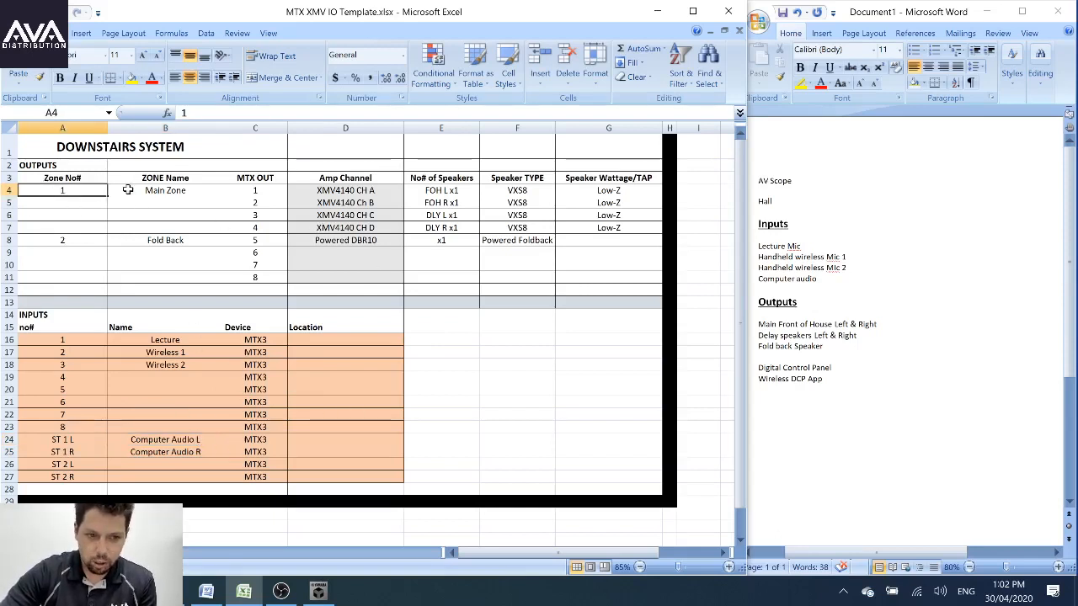
left_click(169, 191)
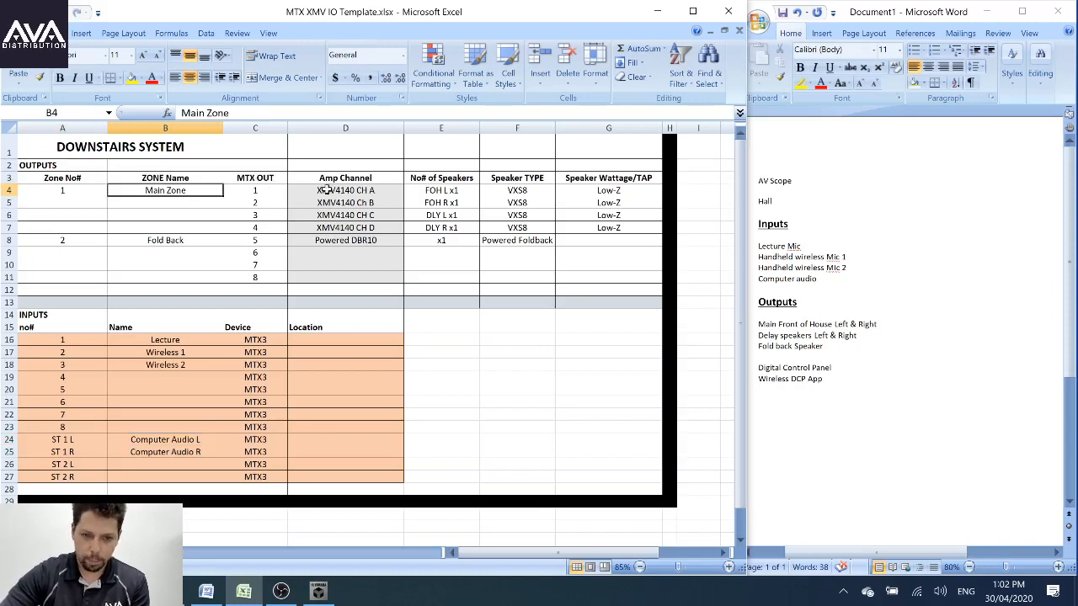
left_click(467, 192)
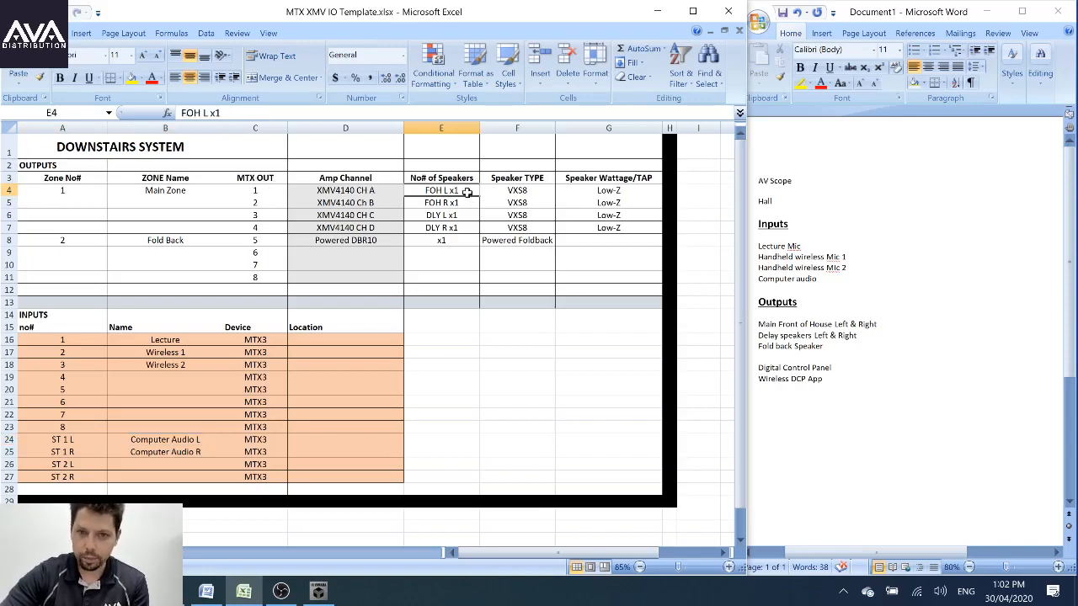
left_click(465, 203)
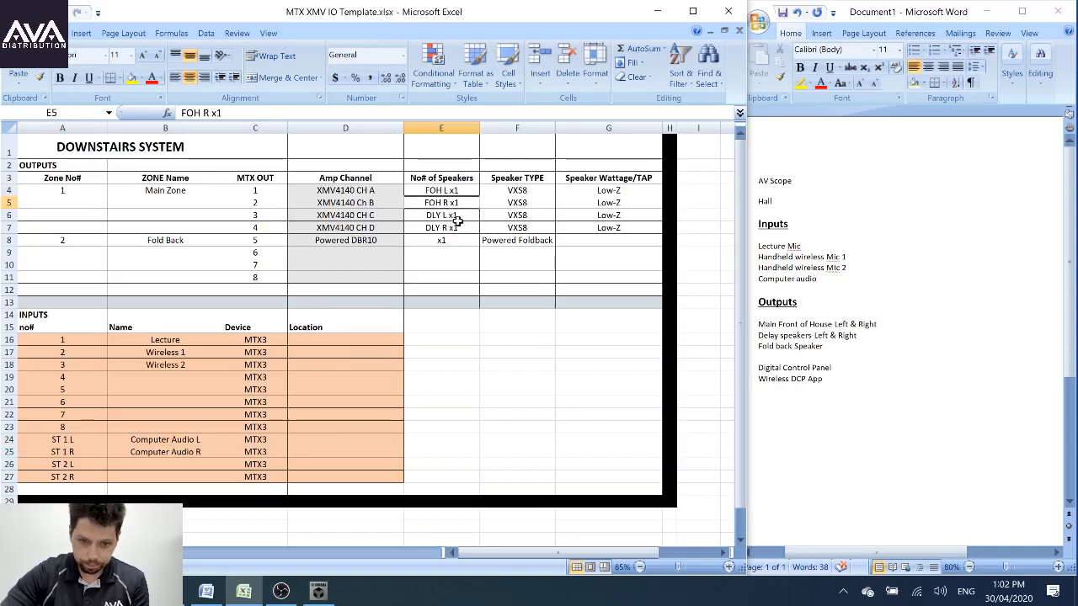
left_click(271, 214)
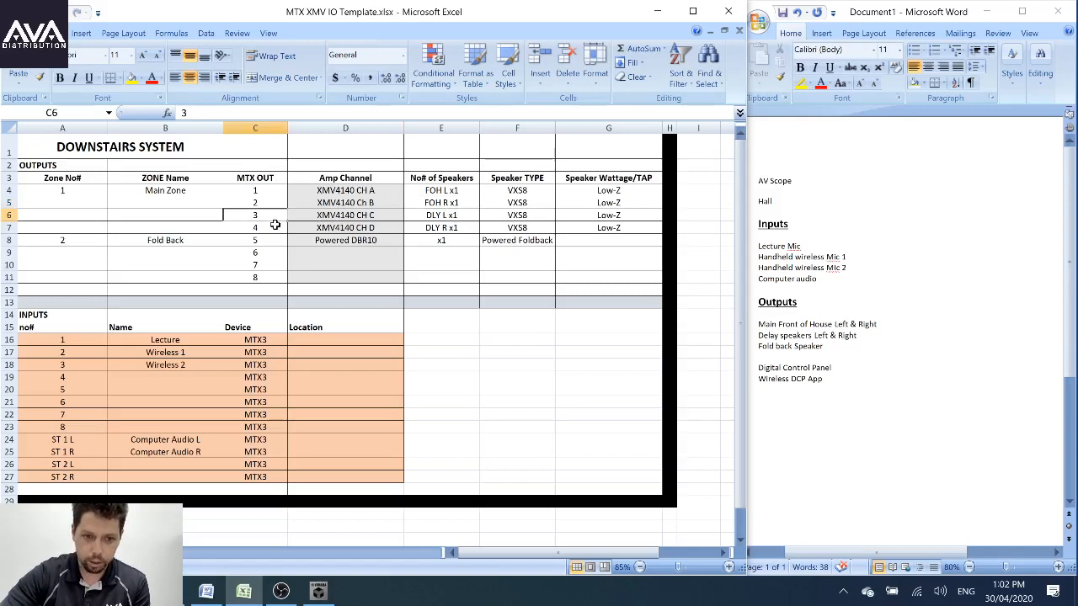
left_click(275, 226)
left_click(459, 216)
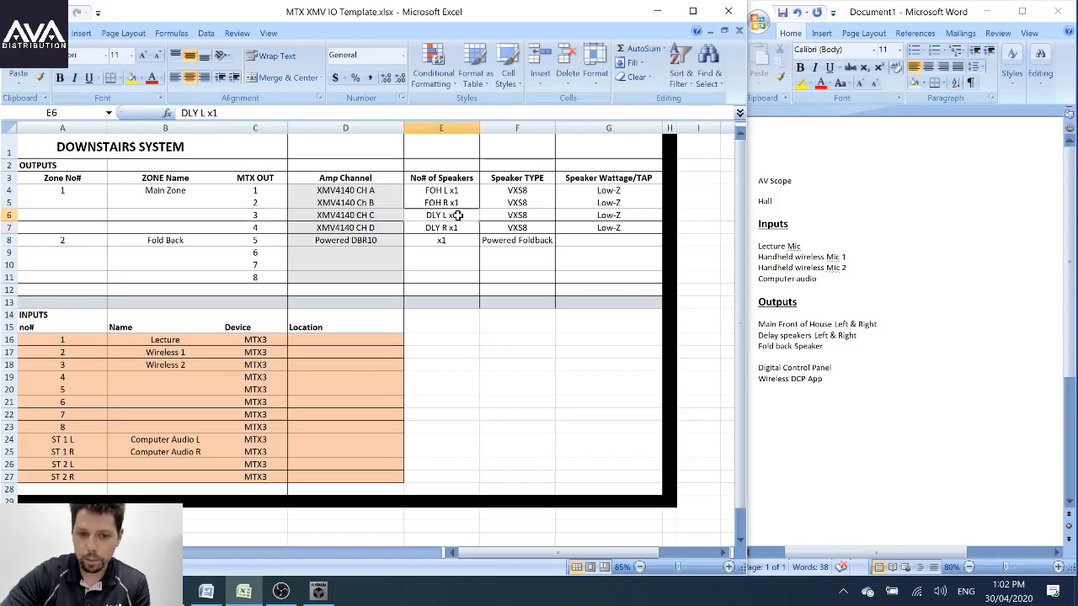
left_click(462, 227)
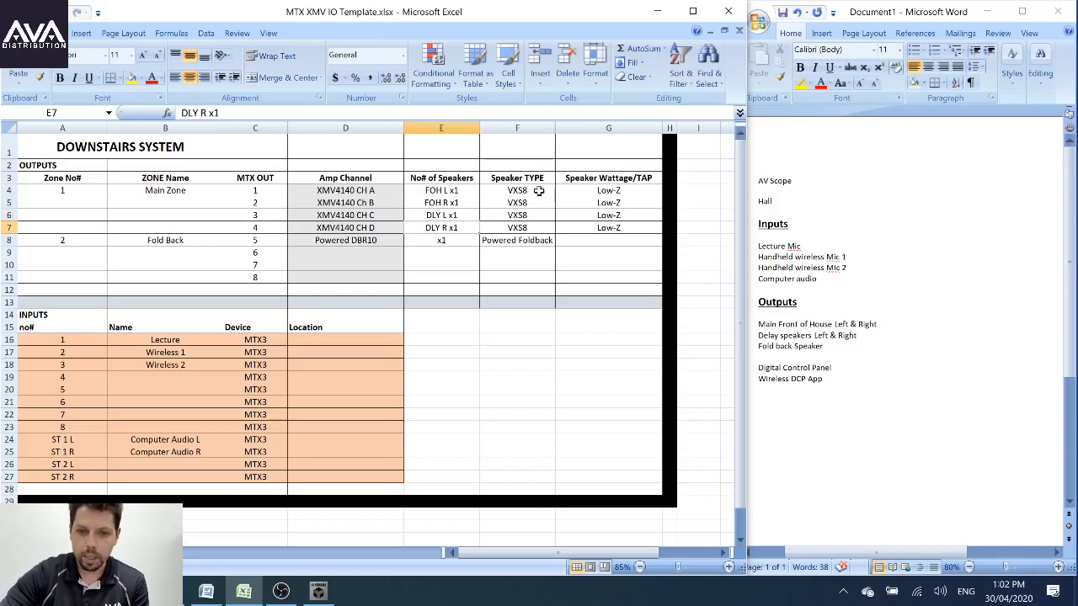
left_click_drag(539, 191, 539, 226)
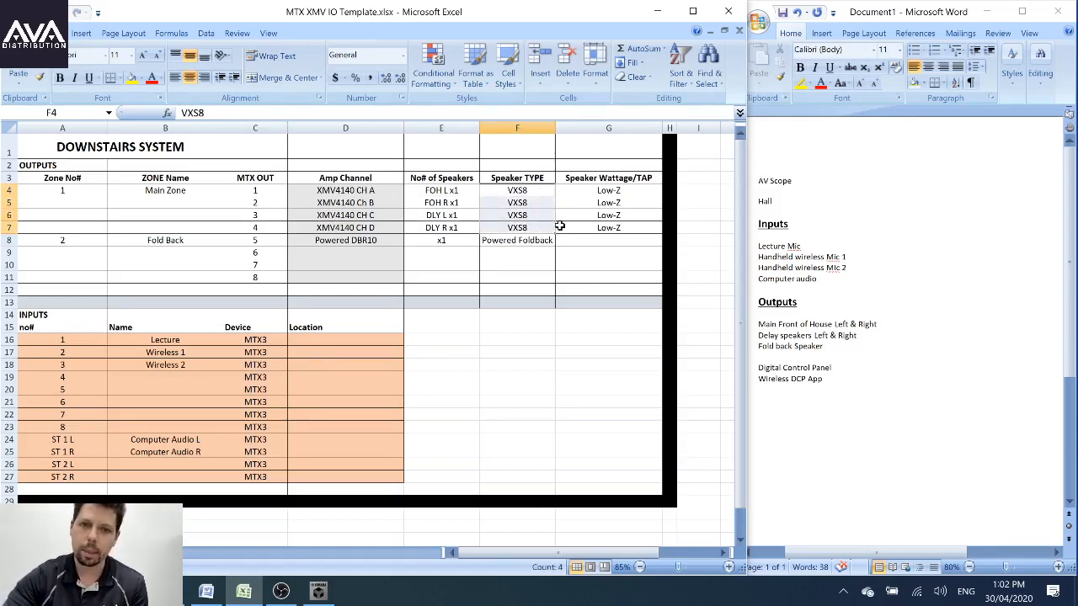
left_click(638, 189)
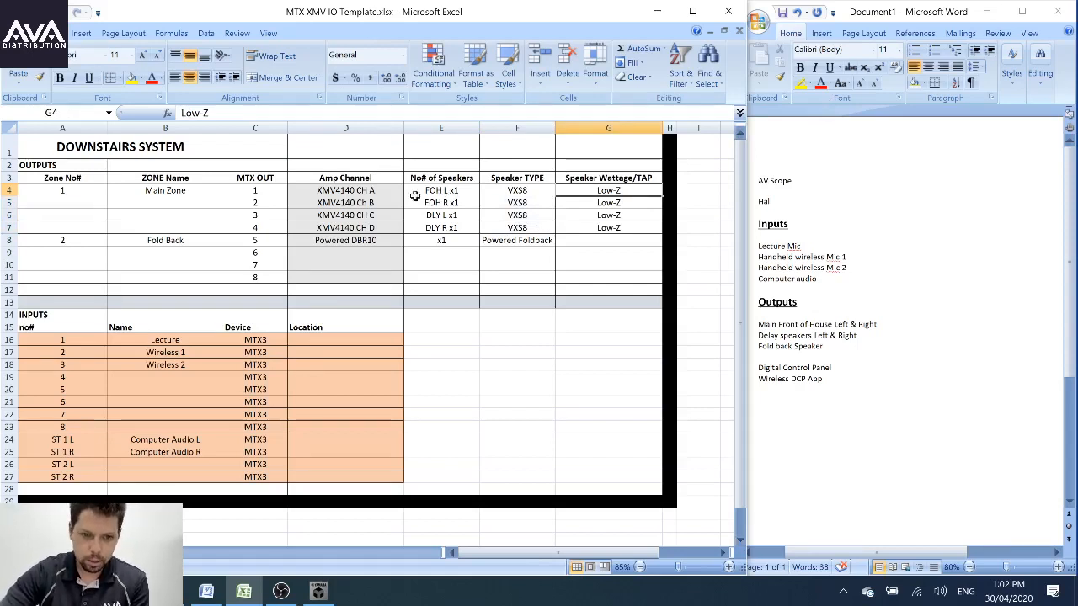
left_click(379, 191)
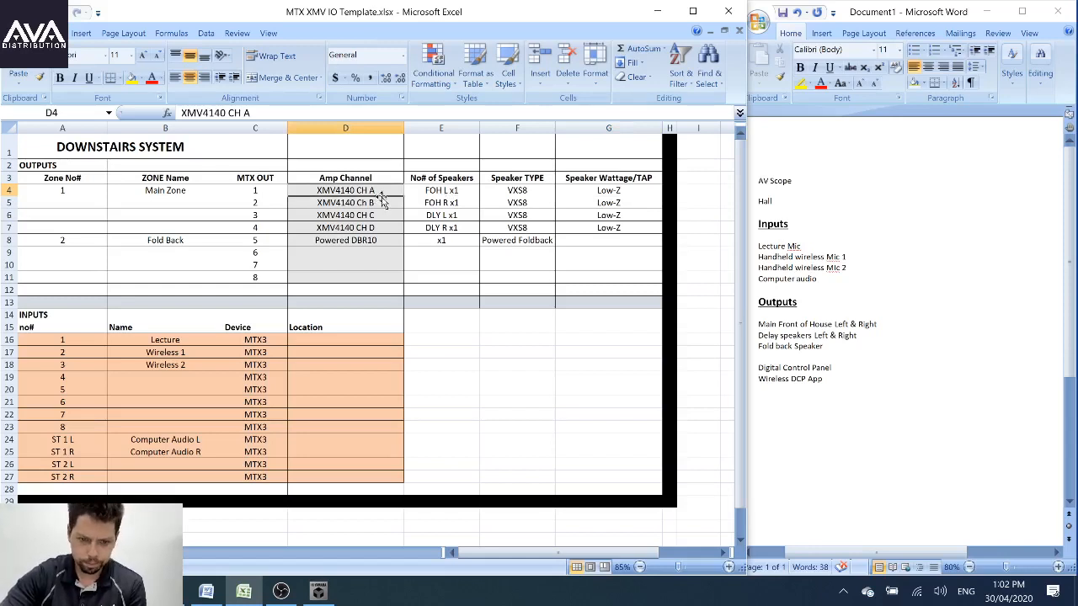
left_click(399, 205)
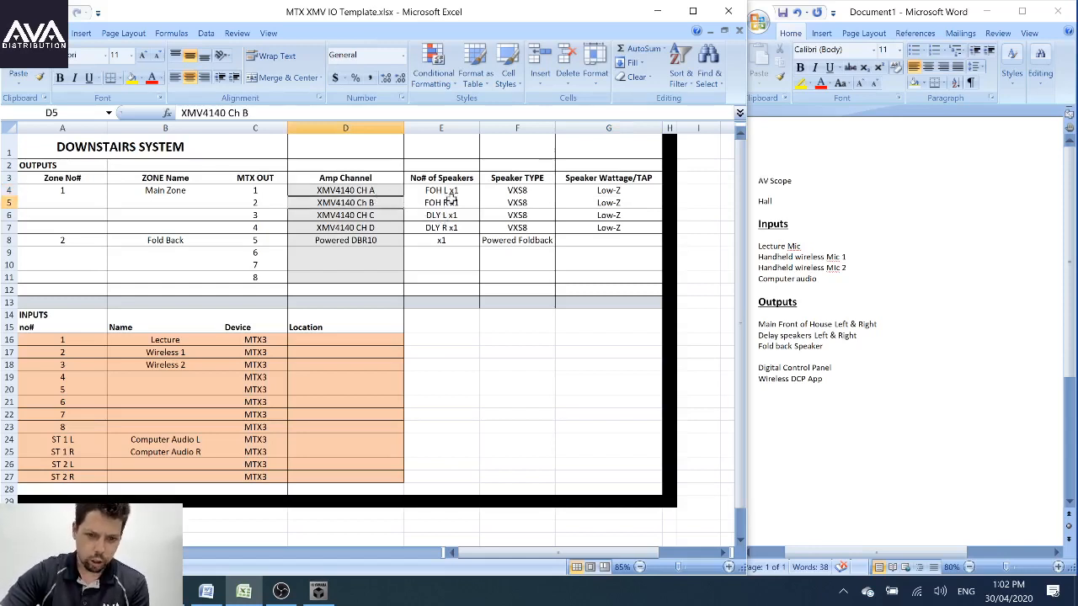
left_click(453, 192)
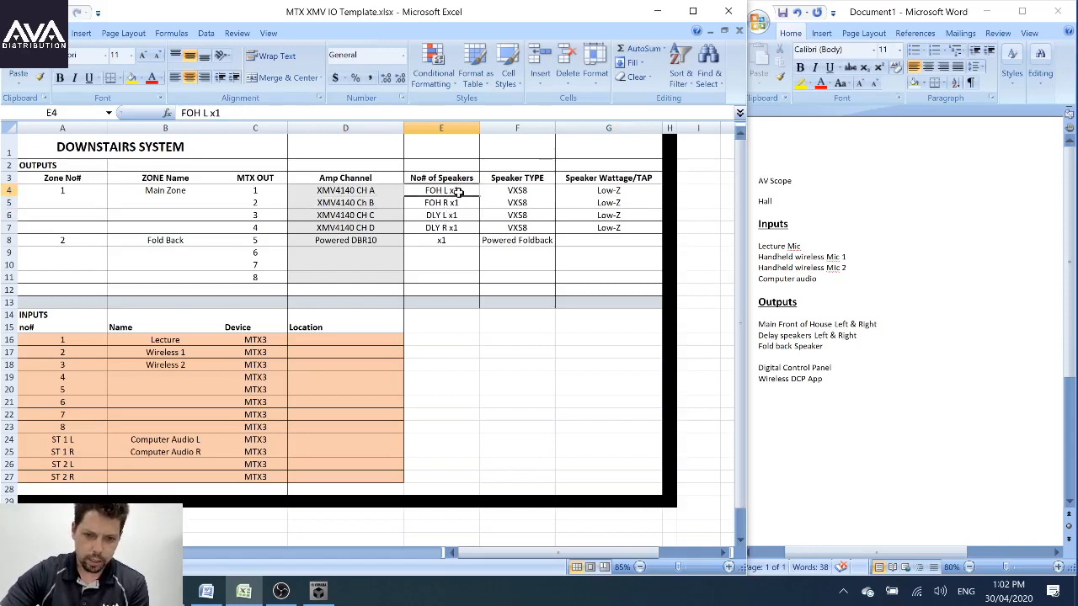
Step: Examine the Fold Back zone's number, name and amp channel entry in the outputs table
left_click(86, 240)
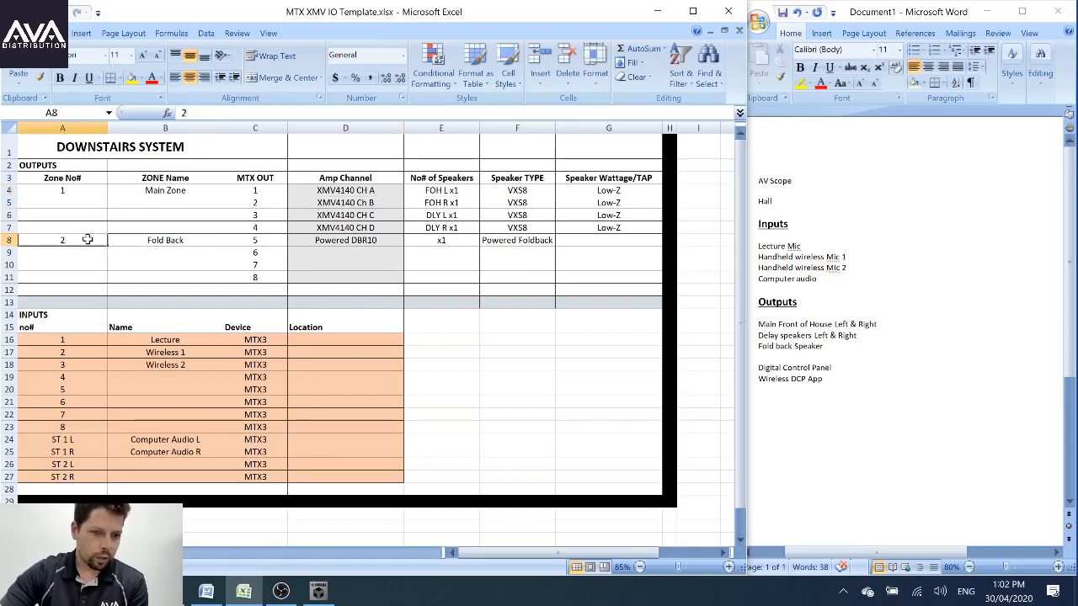
left_click(135, 240)
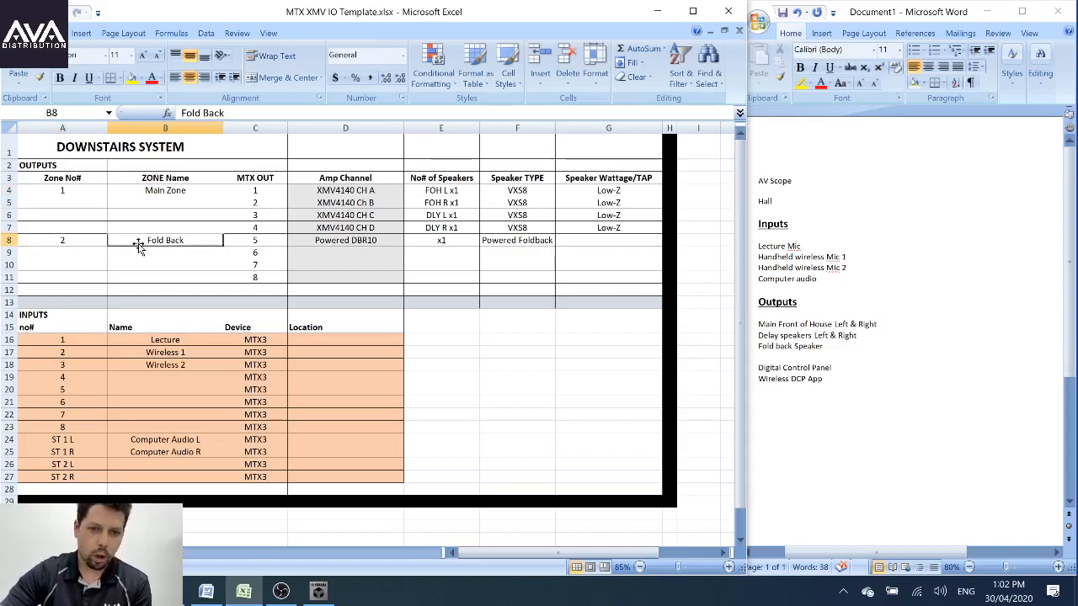
left_click(304, 241)
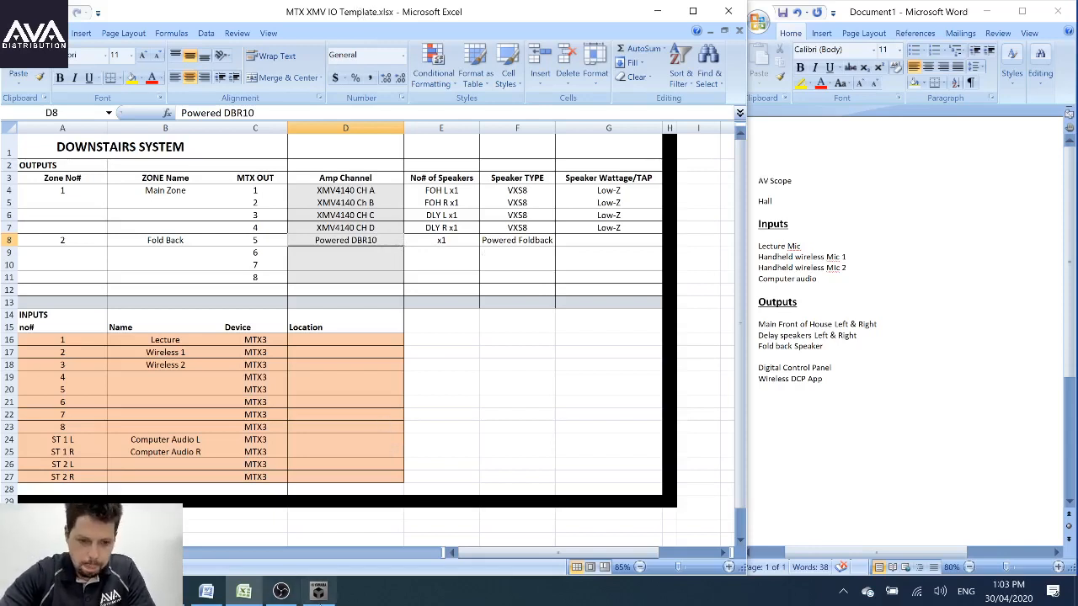
Step: Switch to MTX-MRX Editor, start a new System #1 device configuration, and set one YDIF-connected MTX3
mouse_move(331, 593)
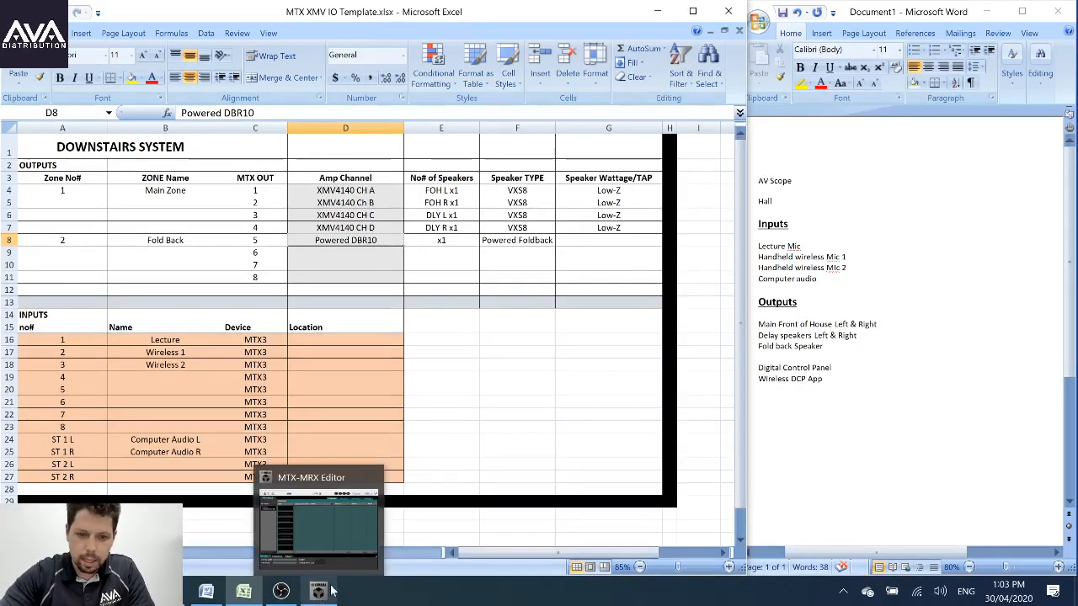
left_click(329, 599)
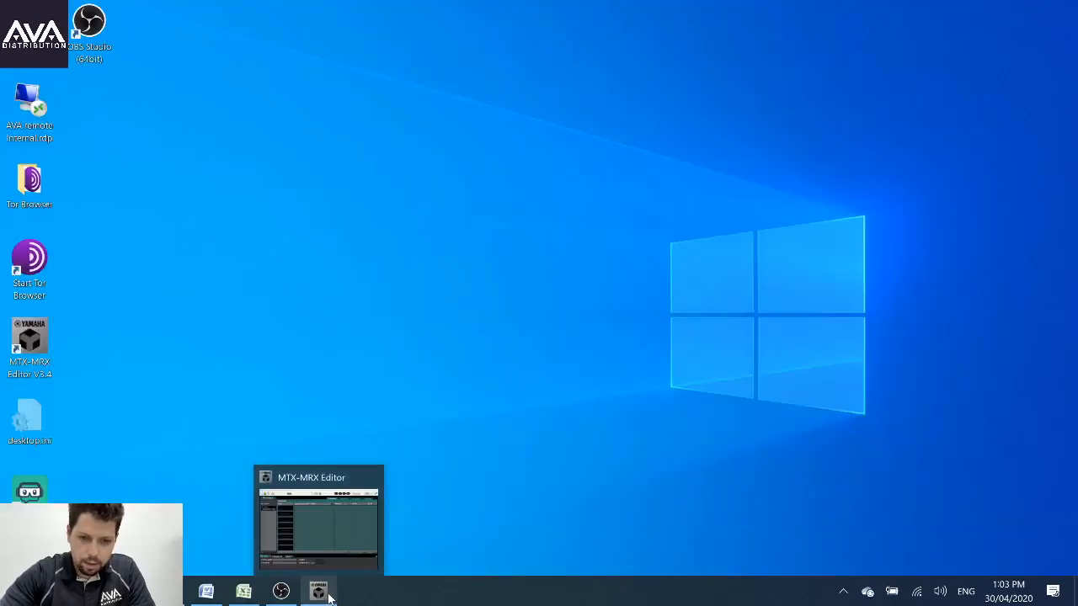
left_click(328, 596)
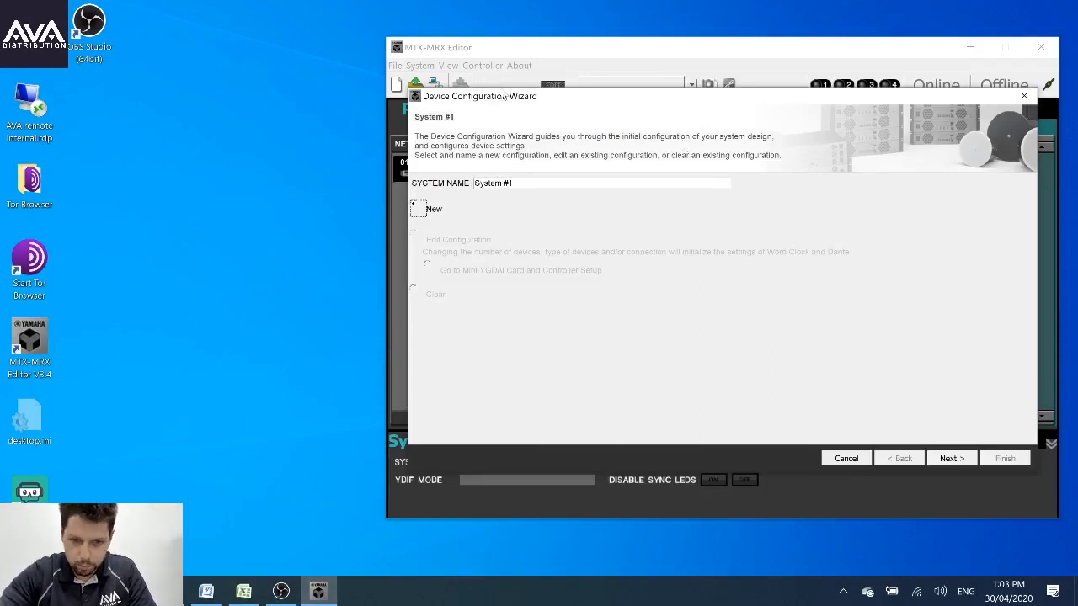
left_click(948, 456)
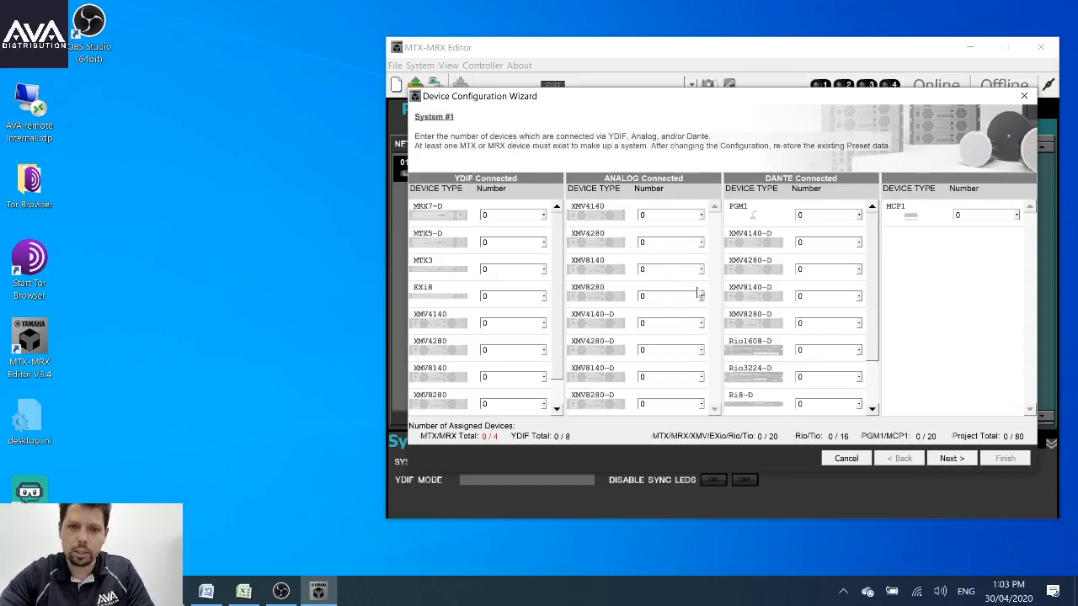
left_click(545, 274)
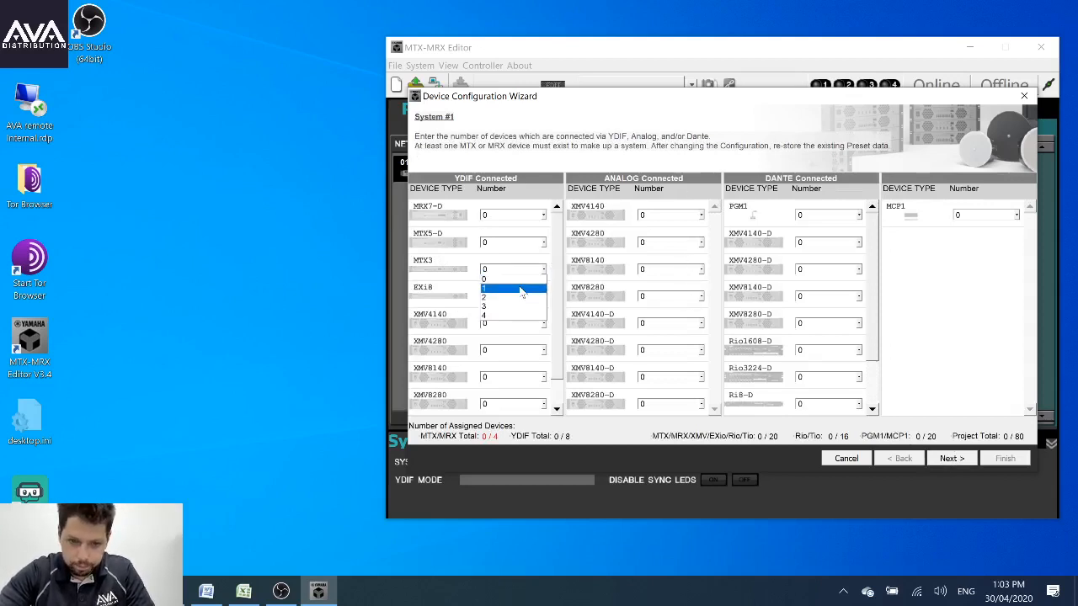
left_click(522, 289)
Step: Bring the IO template workbook up beside the wizard and set one YDIF-connected XMV4140 amplifier
left_click(243, 592)
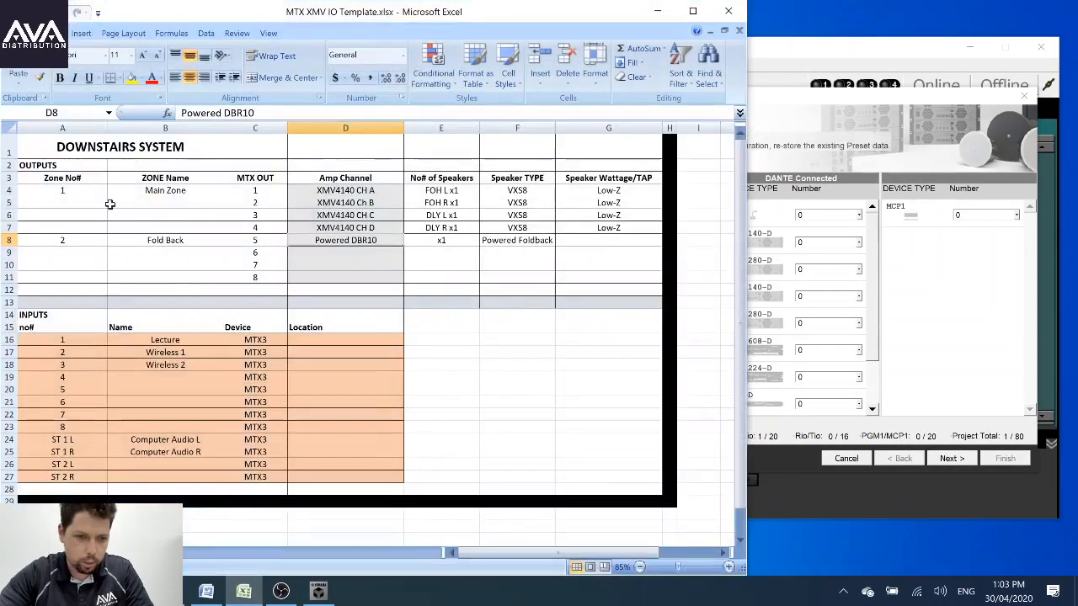
left_click(784, 100)
left_click(543, 324)
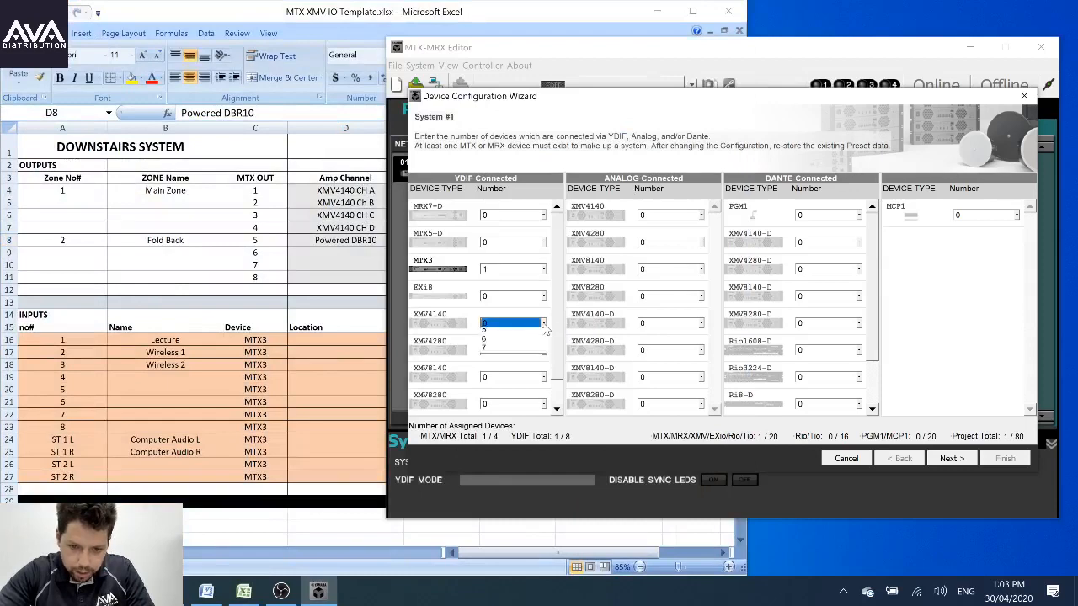
left_click(523, 343)
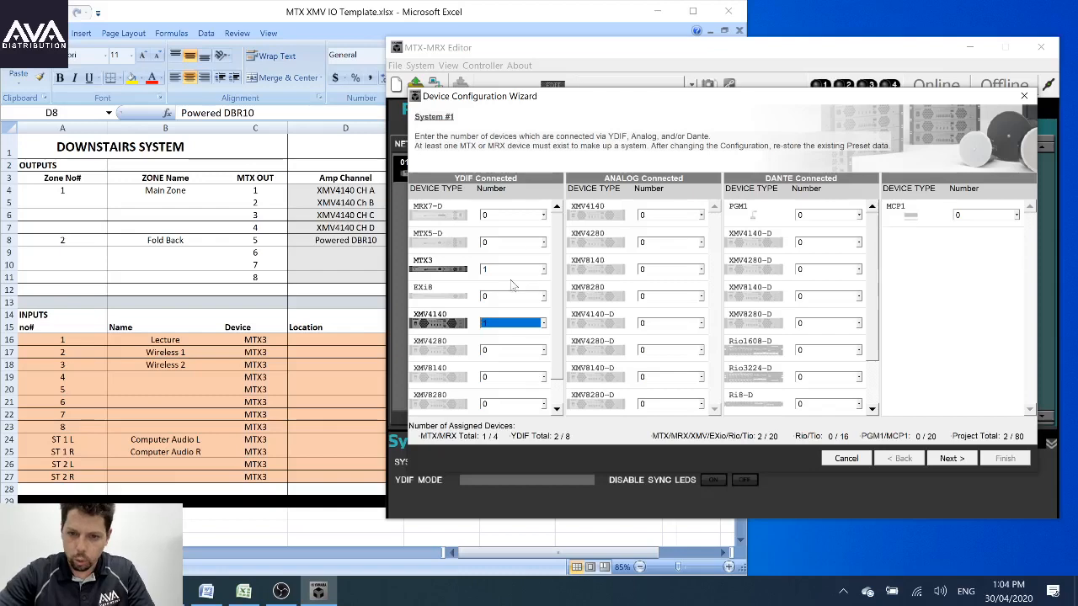
Step: Accept unit IDs 01 for the MTX3 and 30 for the XMV4140, and proceed to the Digital Control Panel assignment page
left_click(950, 460)
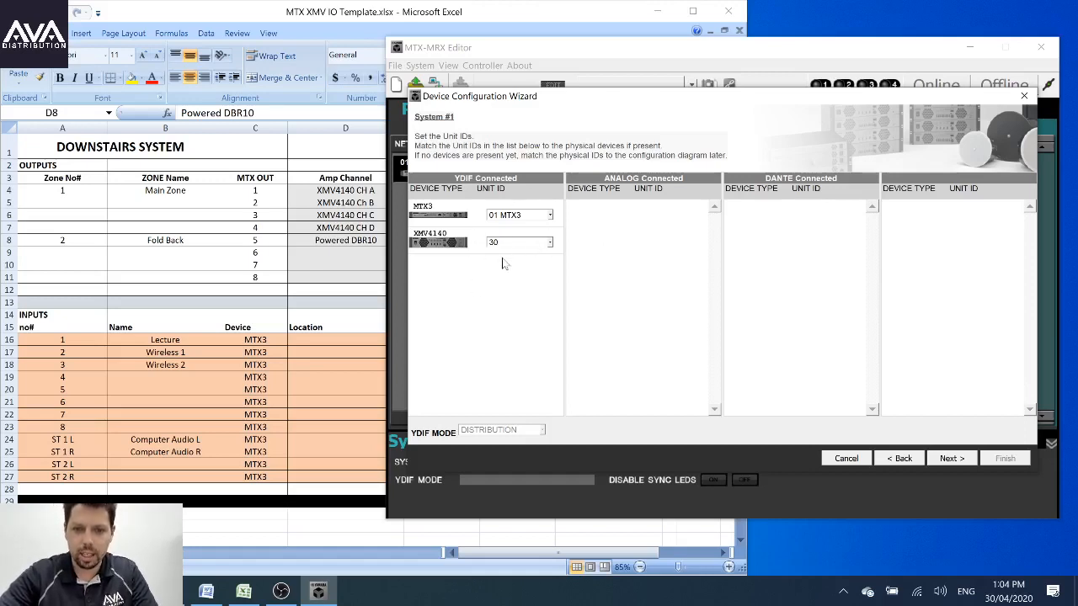
left_click(965, 461)
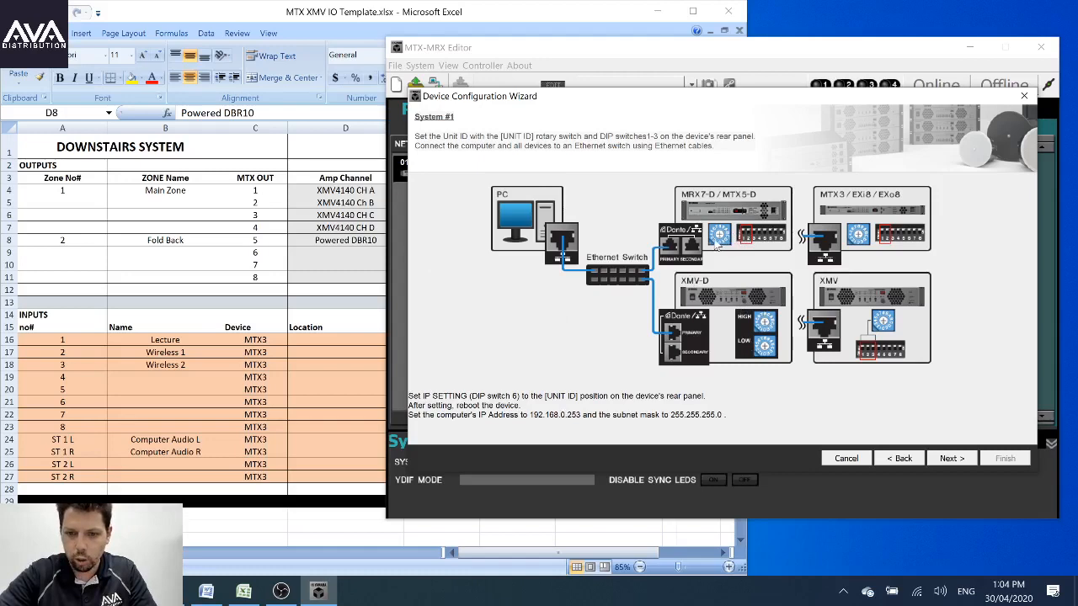
left_click(952, 458)
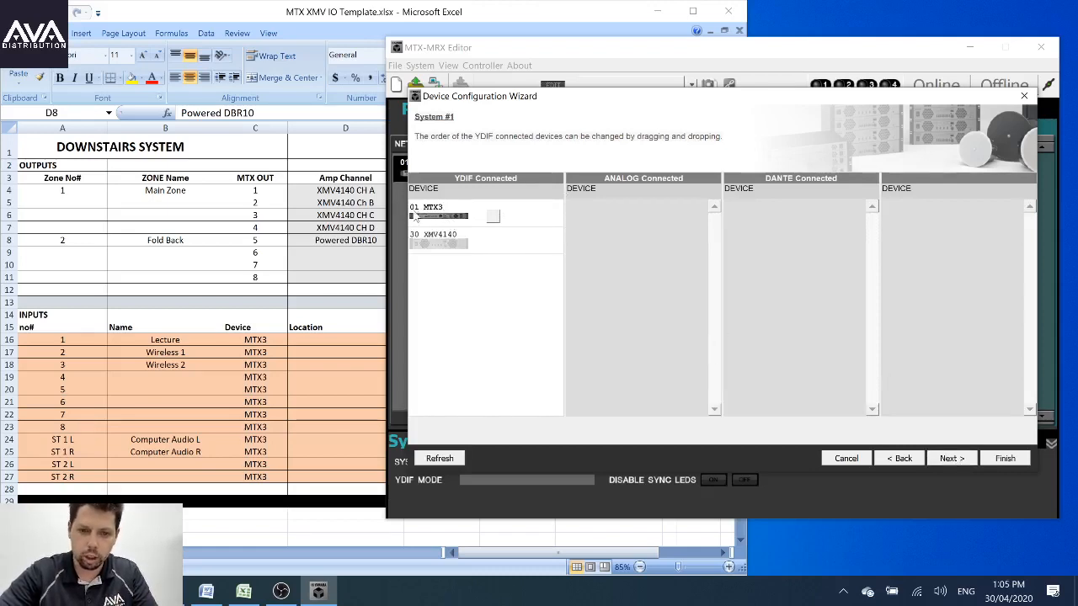
left_click(950, 459)
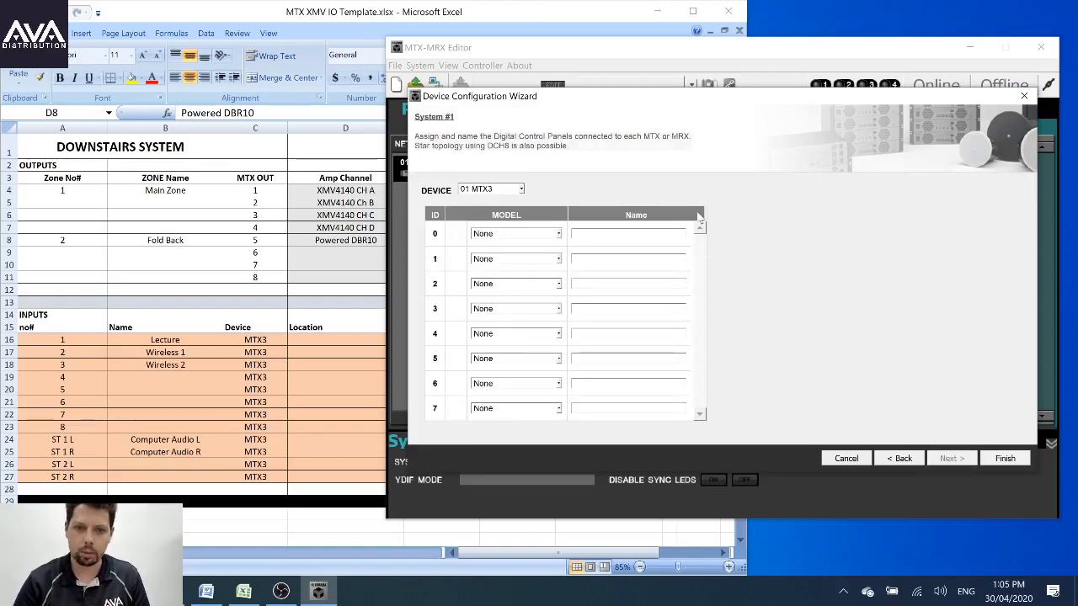
Step: Try the DCP4S, DCP1V4S and DCP4V4S-US/EU models for control panel ID 0, and return it to None
left_click(556, 234)
left_click(549, 252)
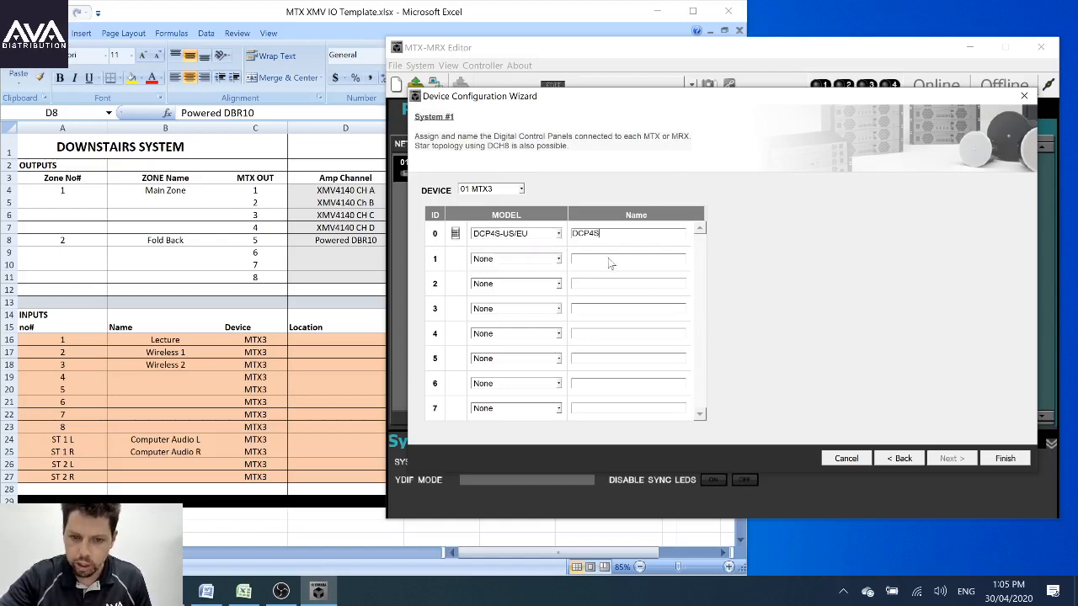
left_click(560, 235)
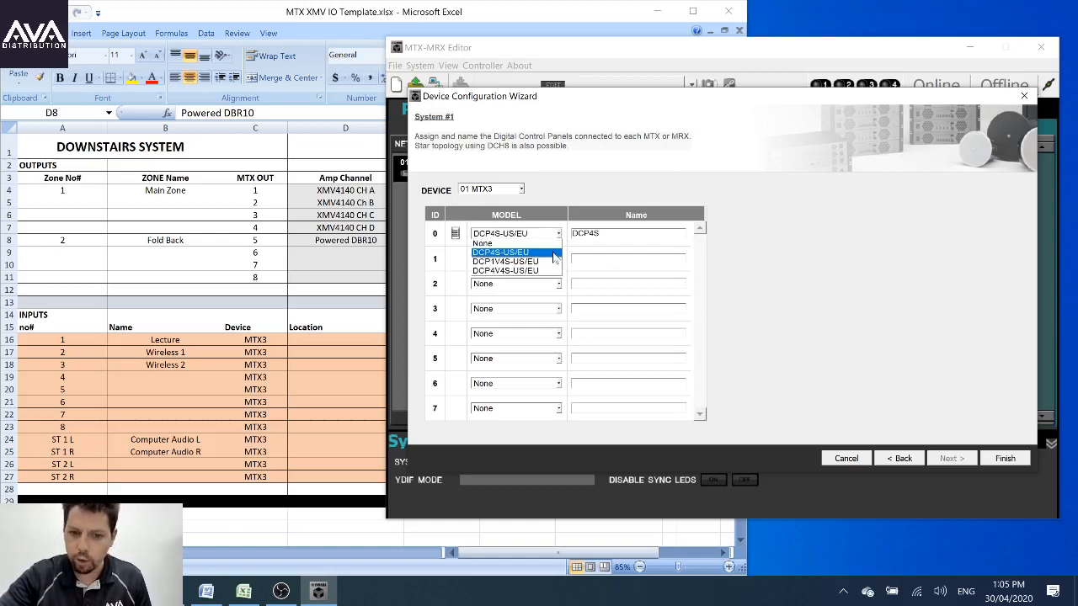
left_click(556, 262)
left_click(560, 235)
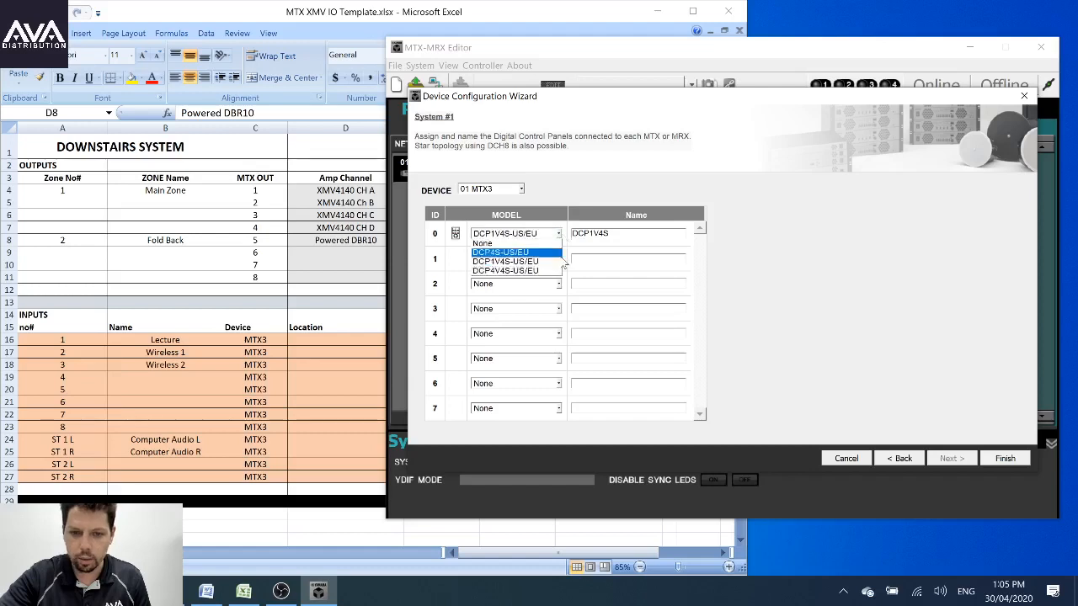
left_click(555, 274)
left_click(558, 235)
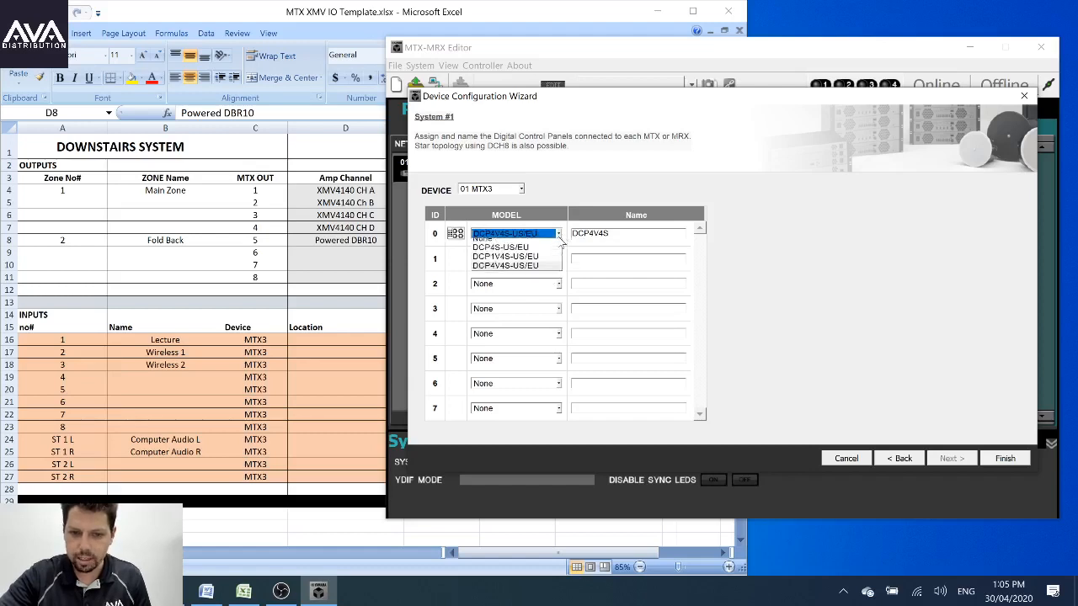
left_click(552, 245)
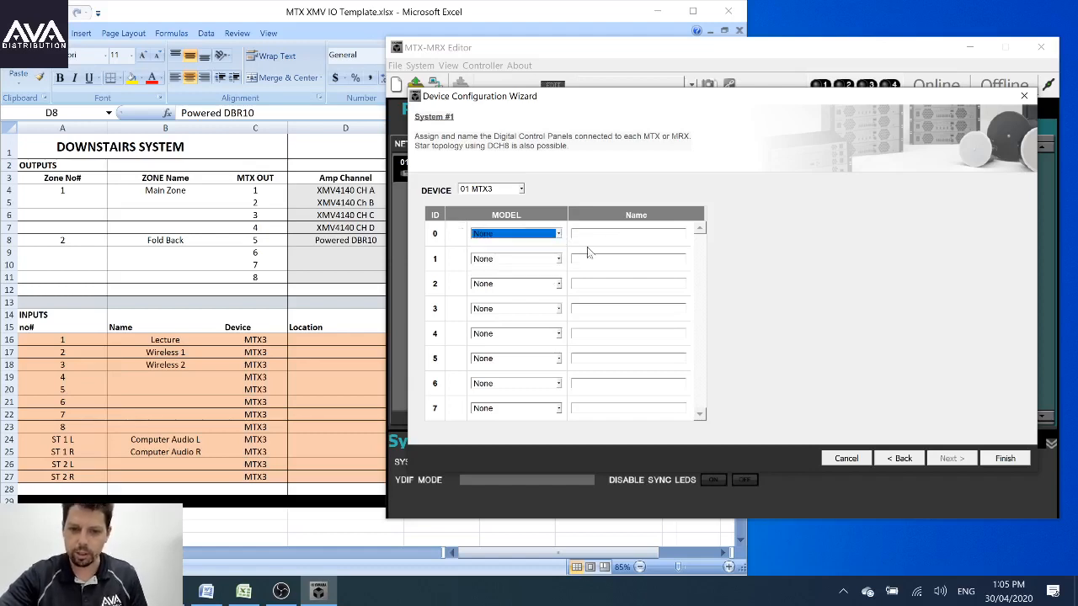
left_click(630, 181)
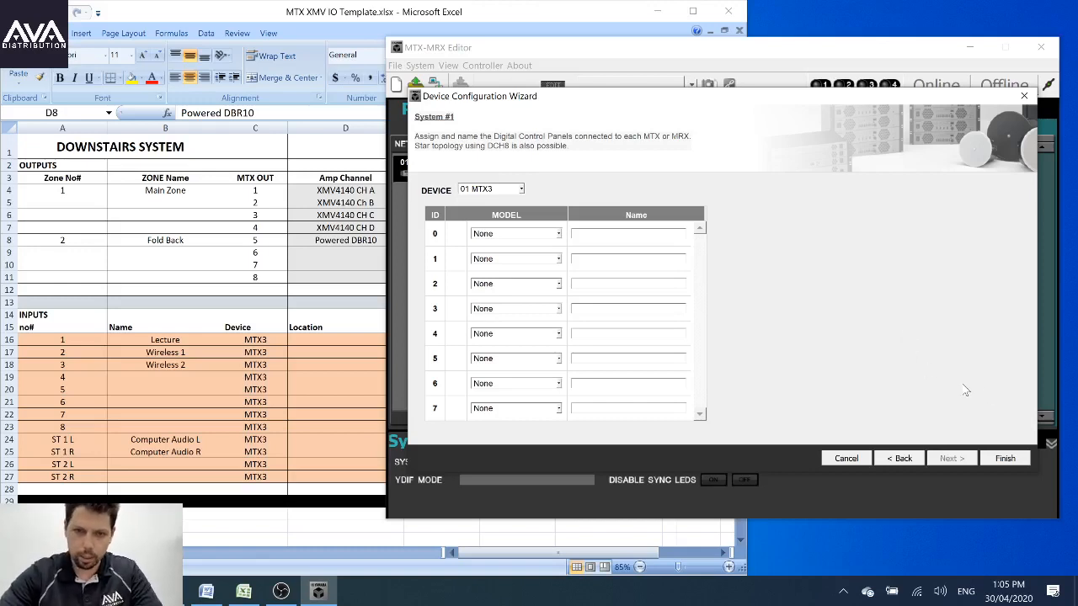
Step: Finish the device configuration without control panels, review the MTX3 and XMV4140 cabling in the configuration diagram, and close it
left_click(1007, 459)
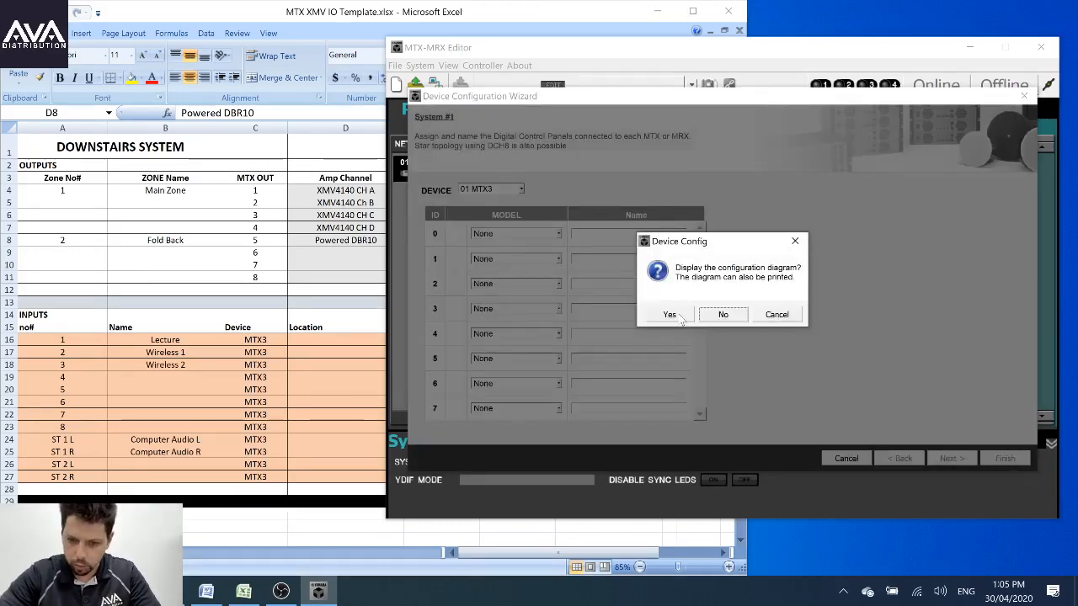
left_click(670, 314)
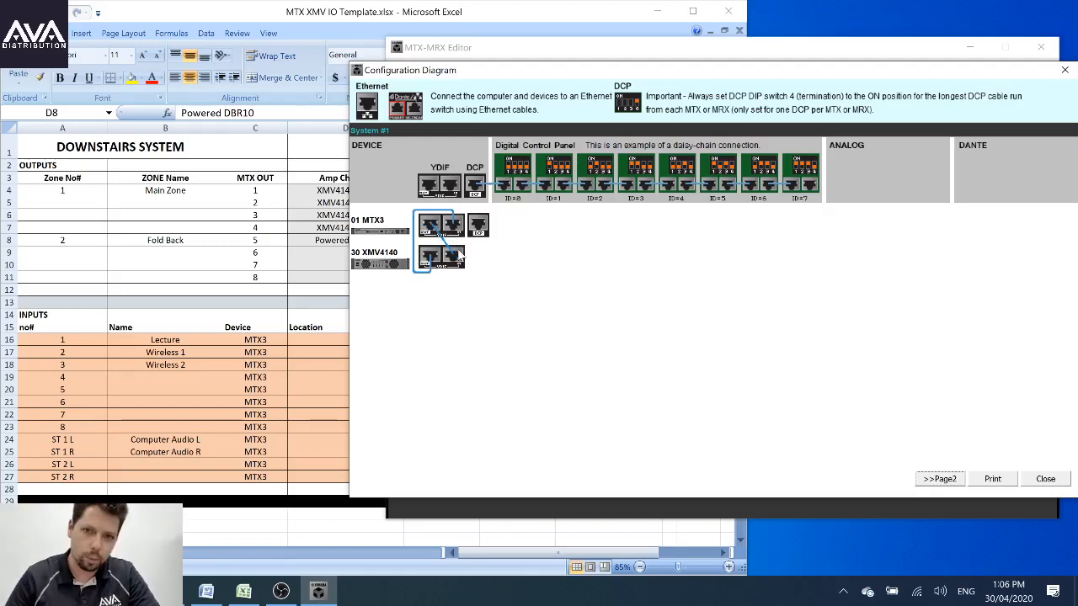
left_click(1053, 480)
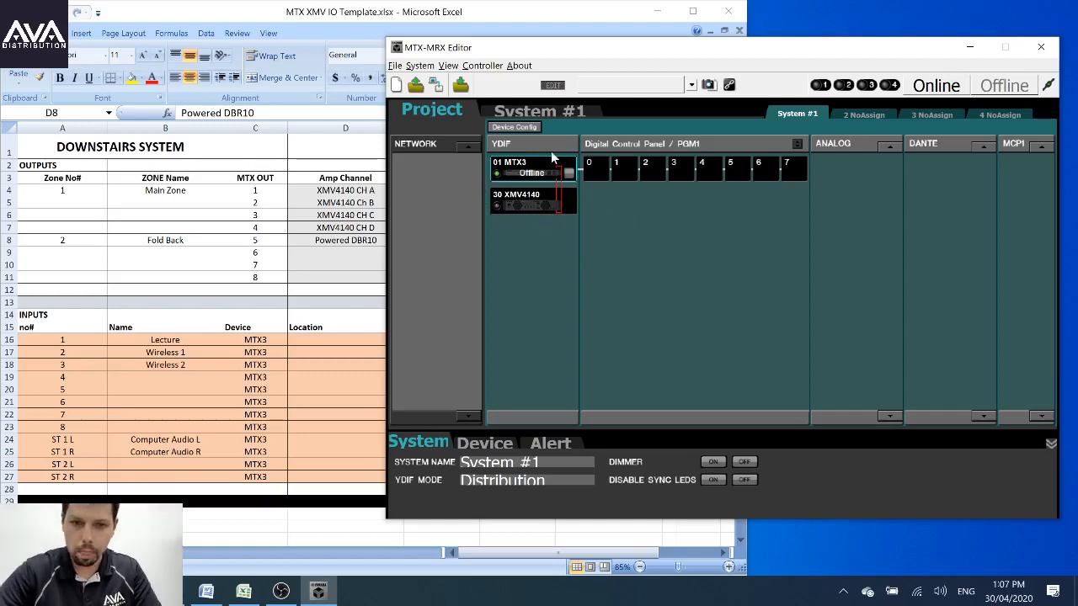
Step: Reopen the System #1 device configuration and add one MCP1 control panel alongside the MTX3 and XMV4140
left_click_drag(596, 52, 583, 52)
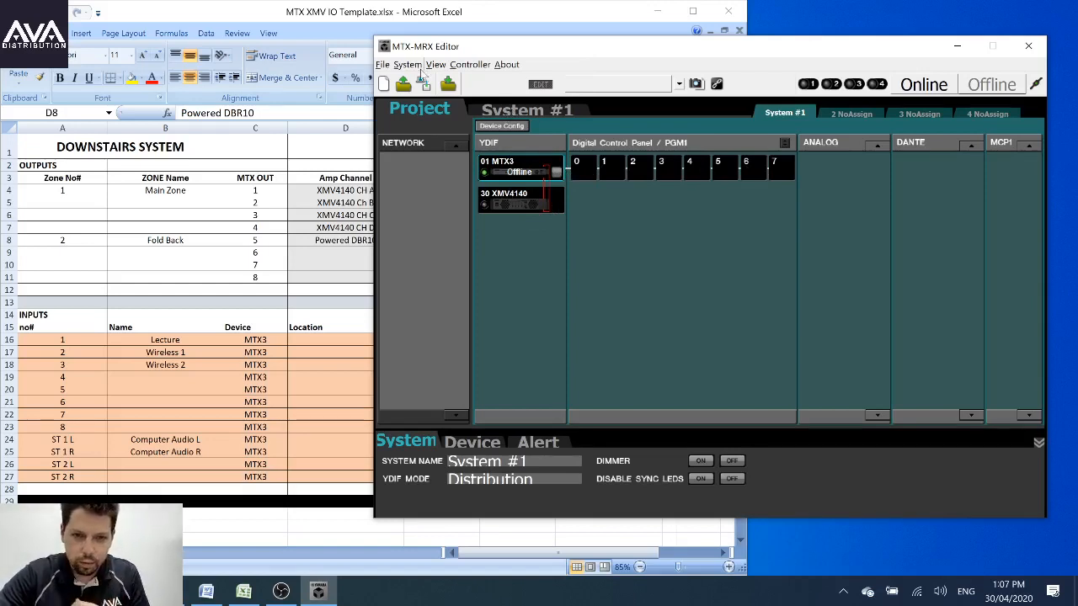
left_click(501, 126)
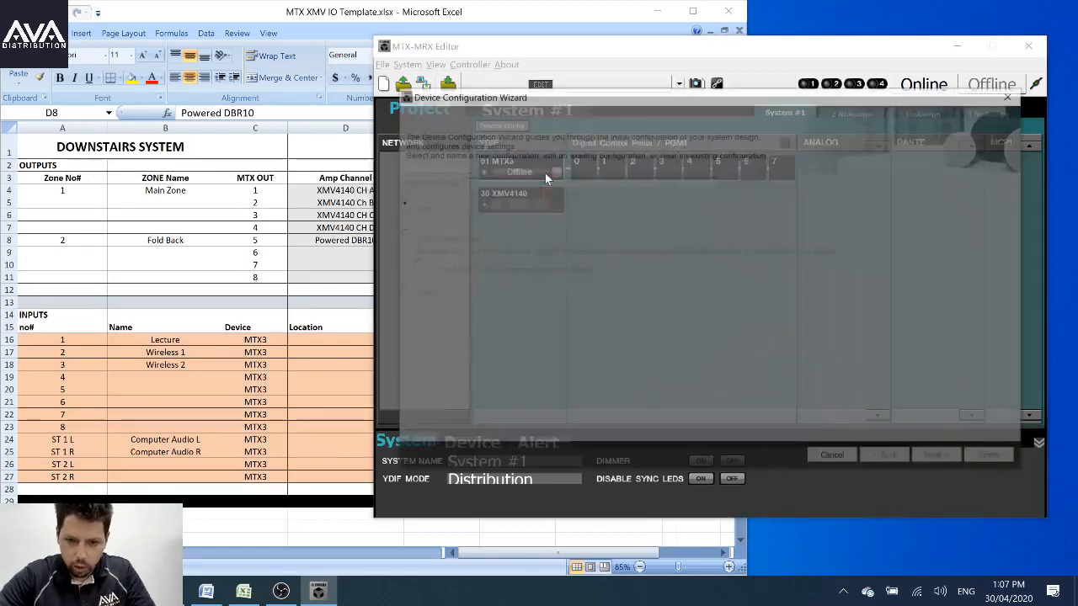
left_click(936, 457)
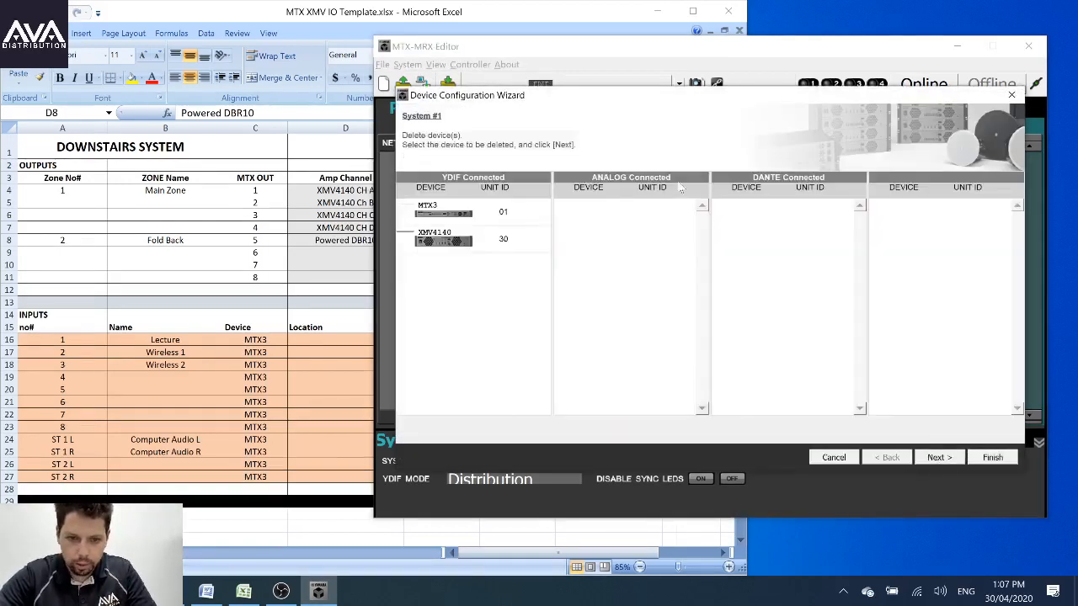
left_click(936, 457)
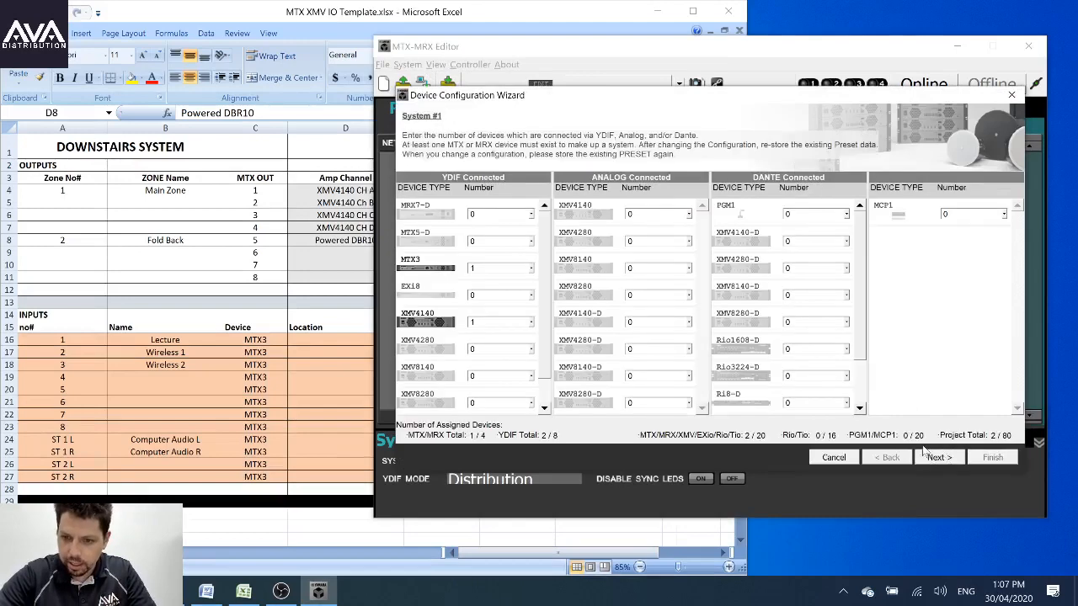
left_click(994, 214)
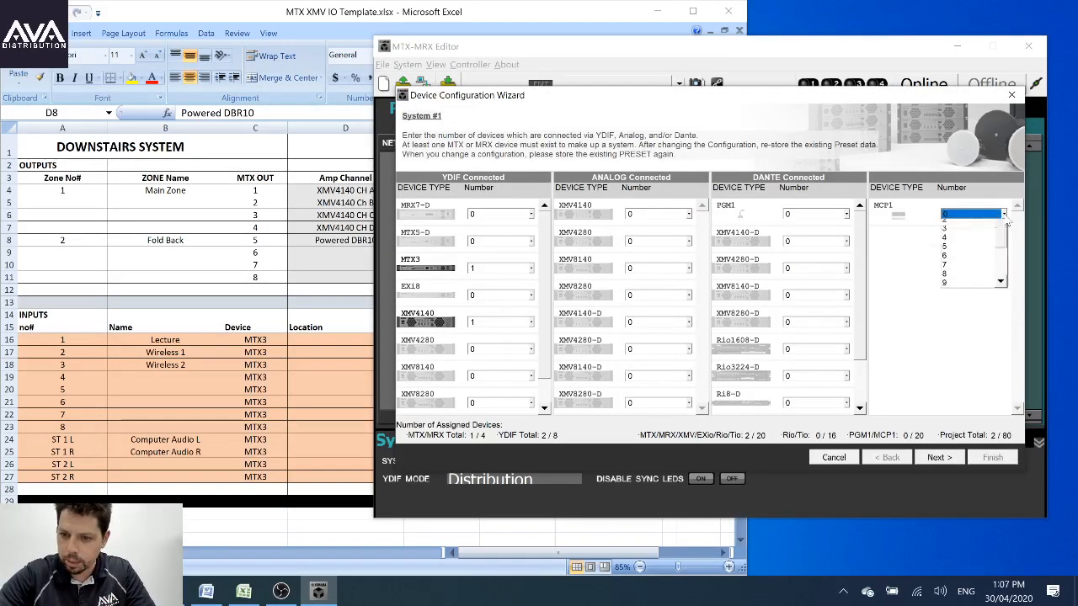
left_click(962, 236)
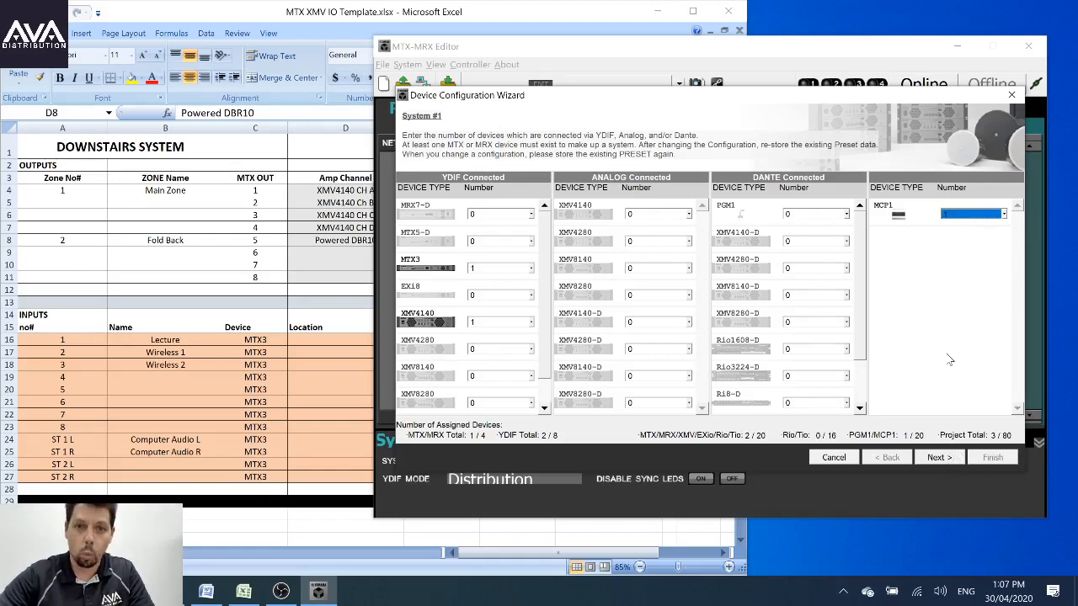
left_click(952, 461)
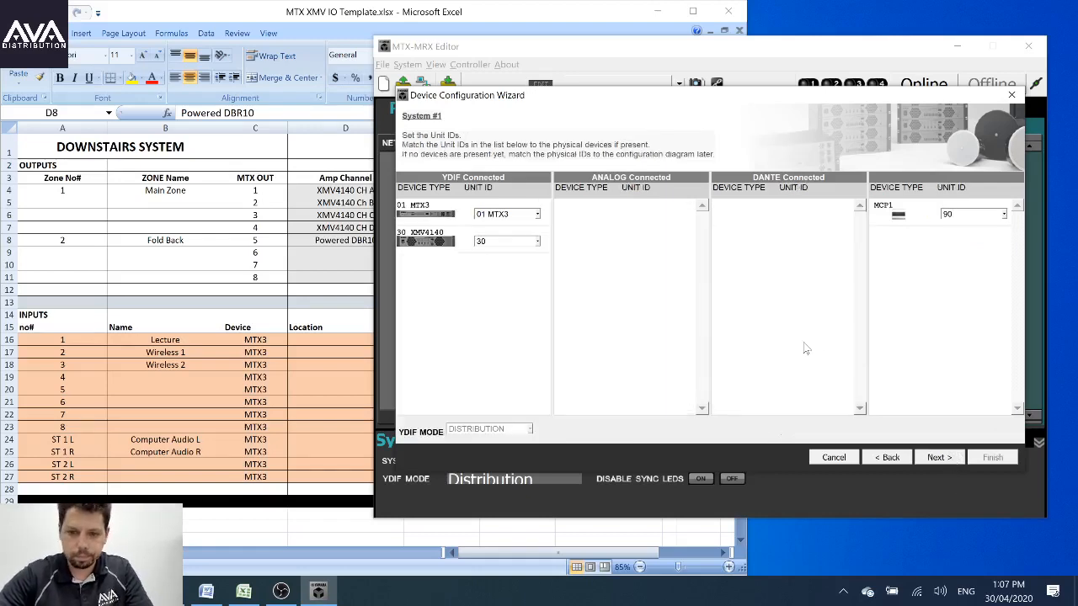
Step: Finish the device configuration with MCP1 unit ID 90, skipping the configuration diagram, and open the System #1 main view of the MTX3
left_click(945, 455)
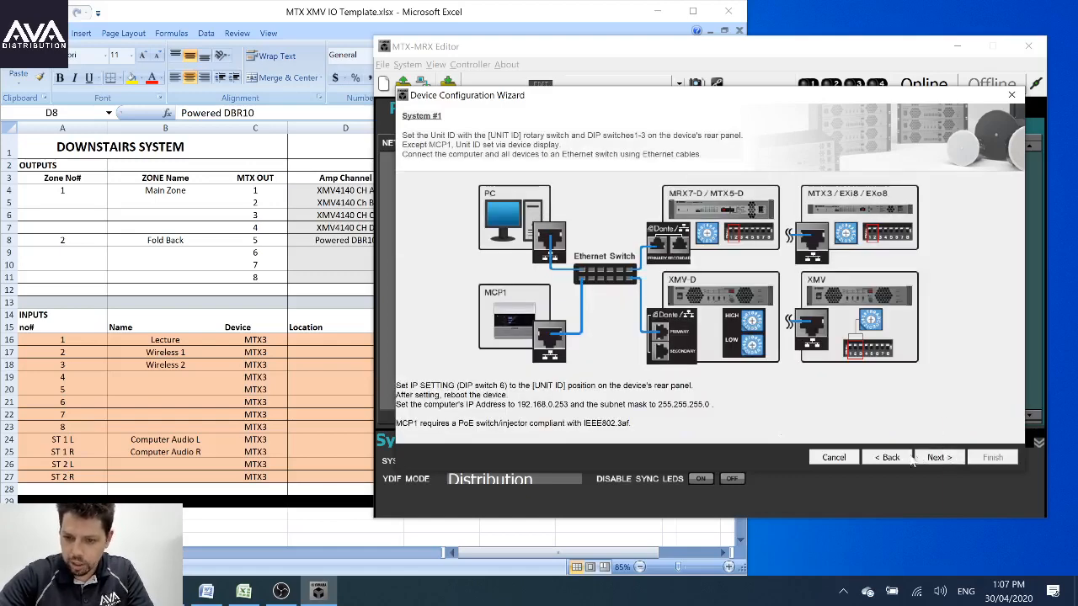
left_click(909, 460)
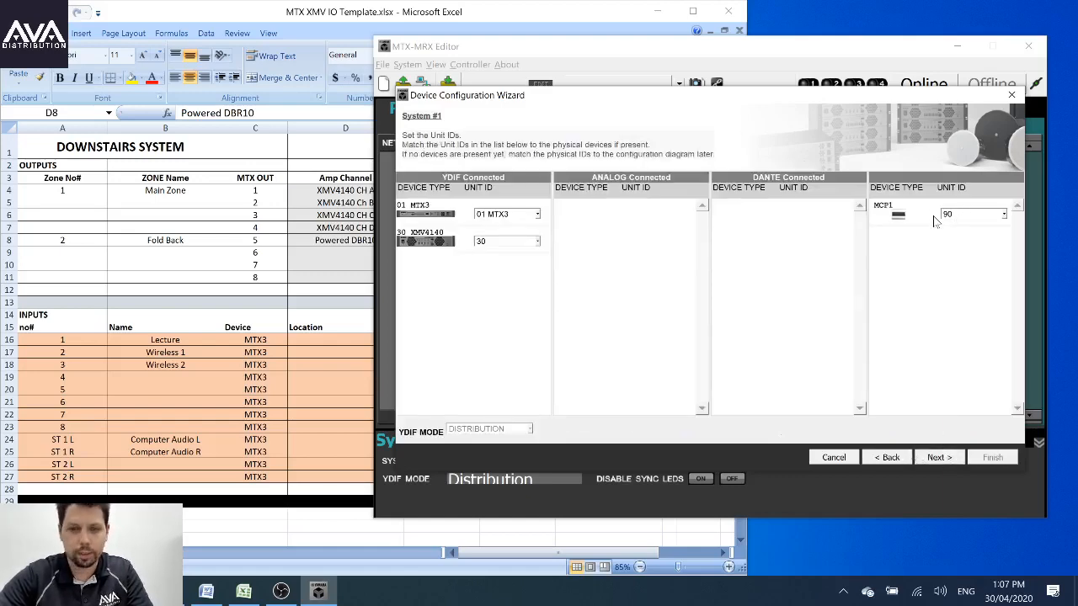
left_click(944, 459)
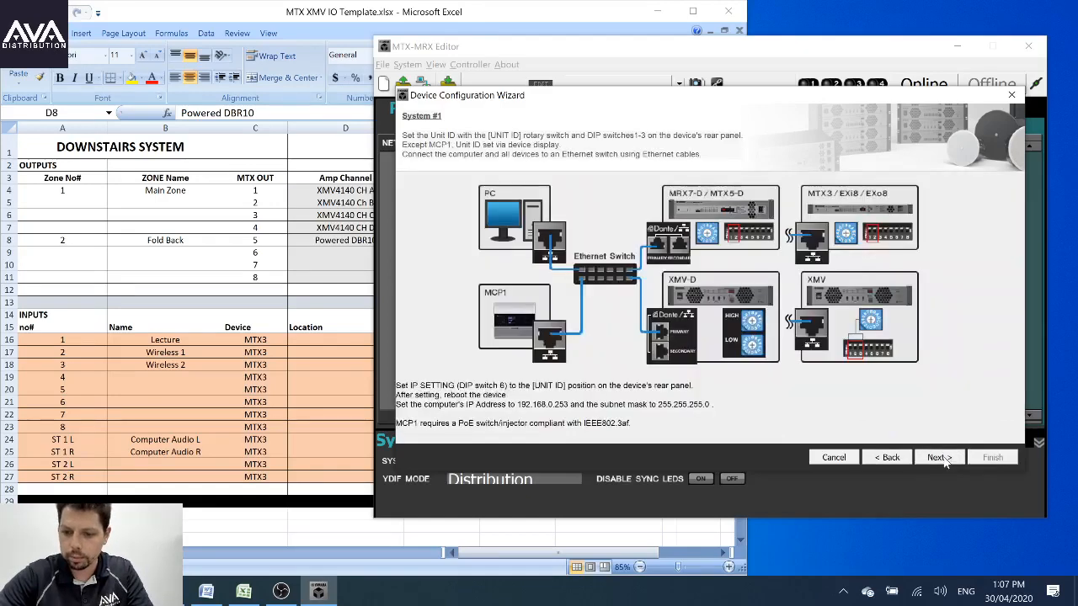
left_click(939, 459)
left_click(941, 458)
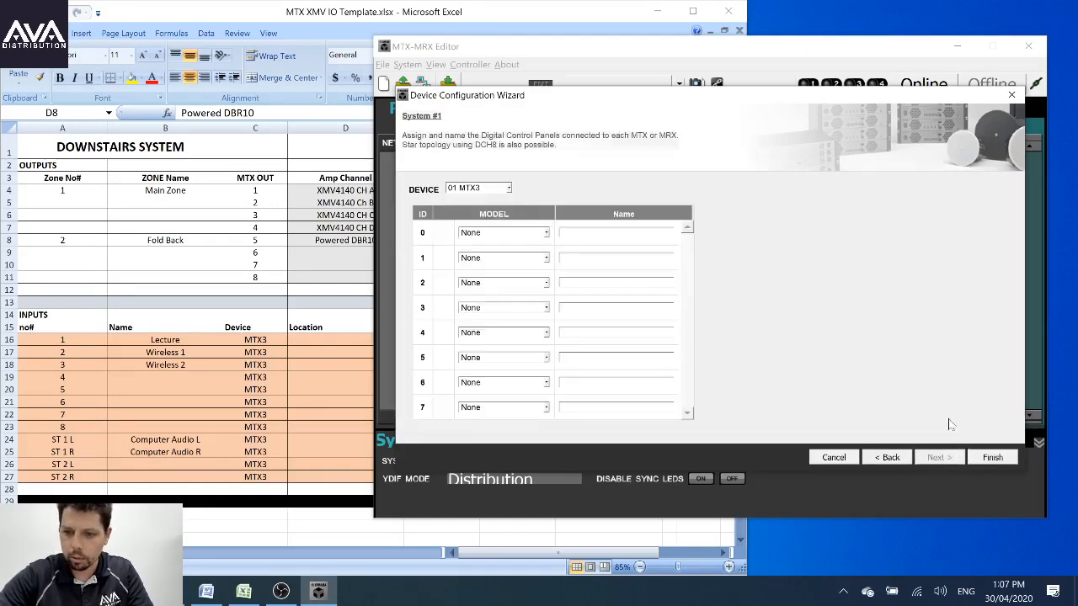
left_click(973, 457)
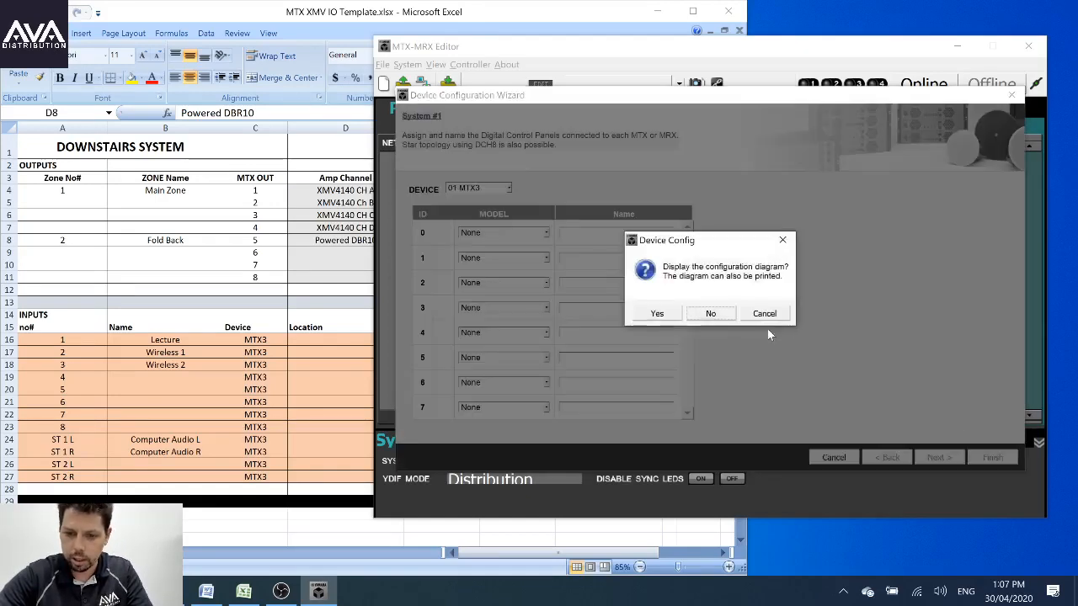
left_click(769, 316)
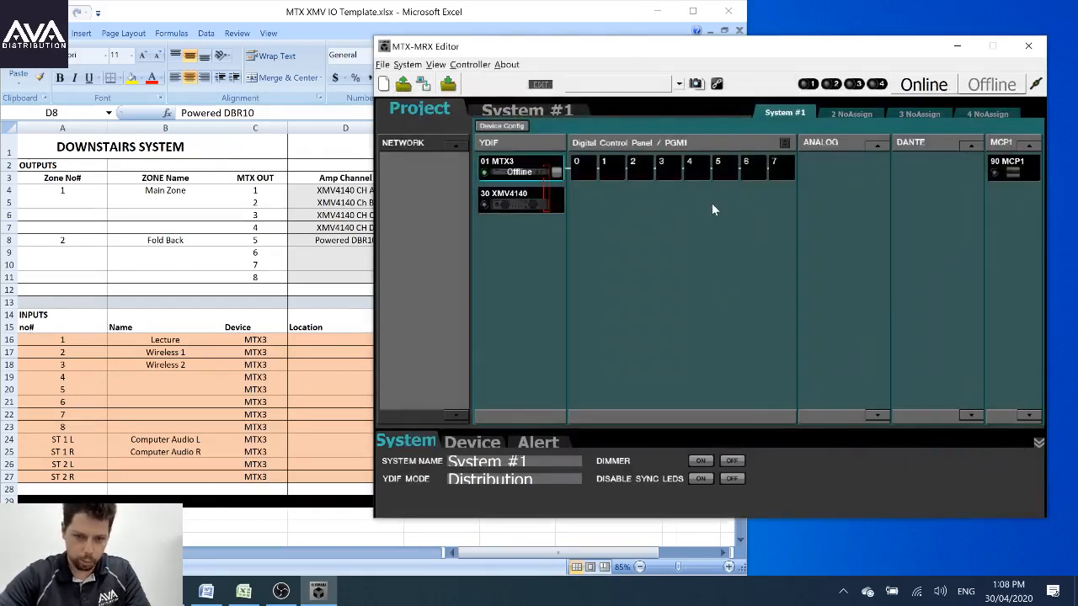
left_click(509, 113)
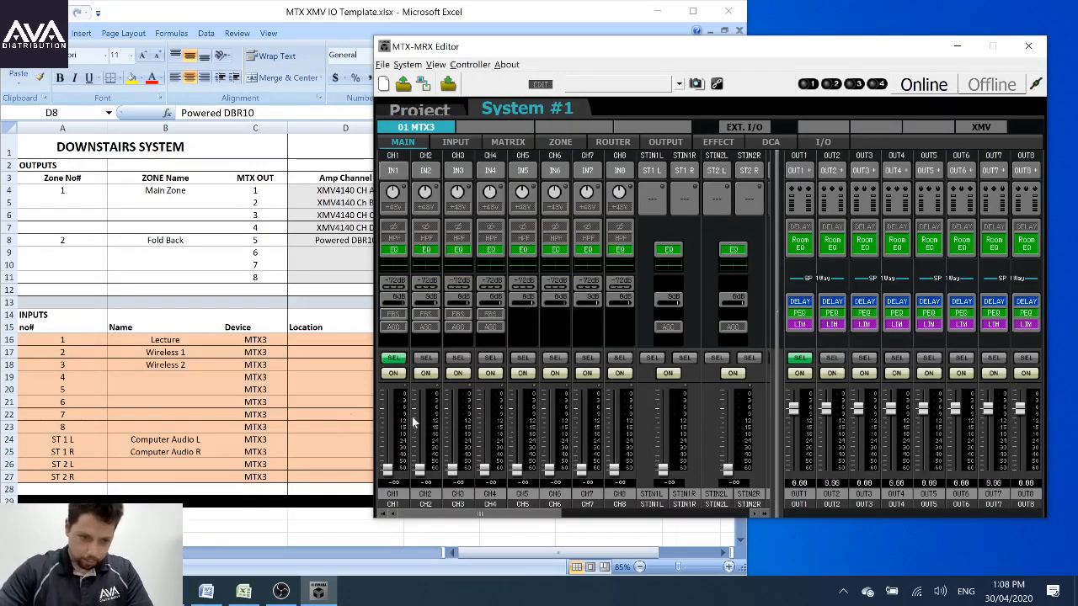
Step: Name input channels CH1, CH2 and CH3 Lecture, W1 and W2
double_click(393, 494)
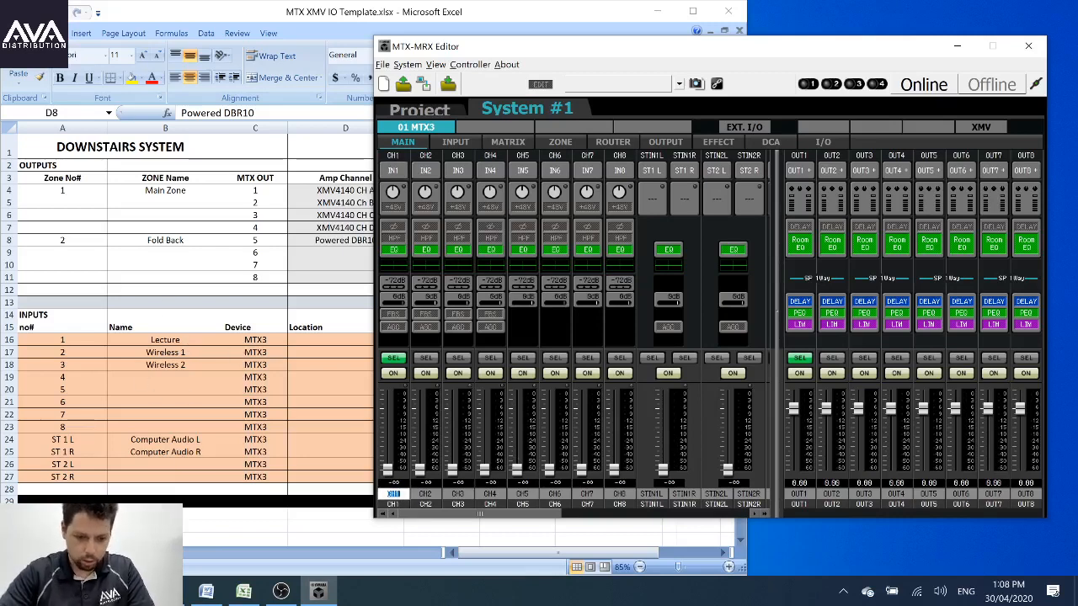
type("Lecture")
key("Return")
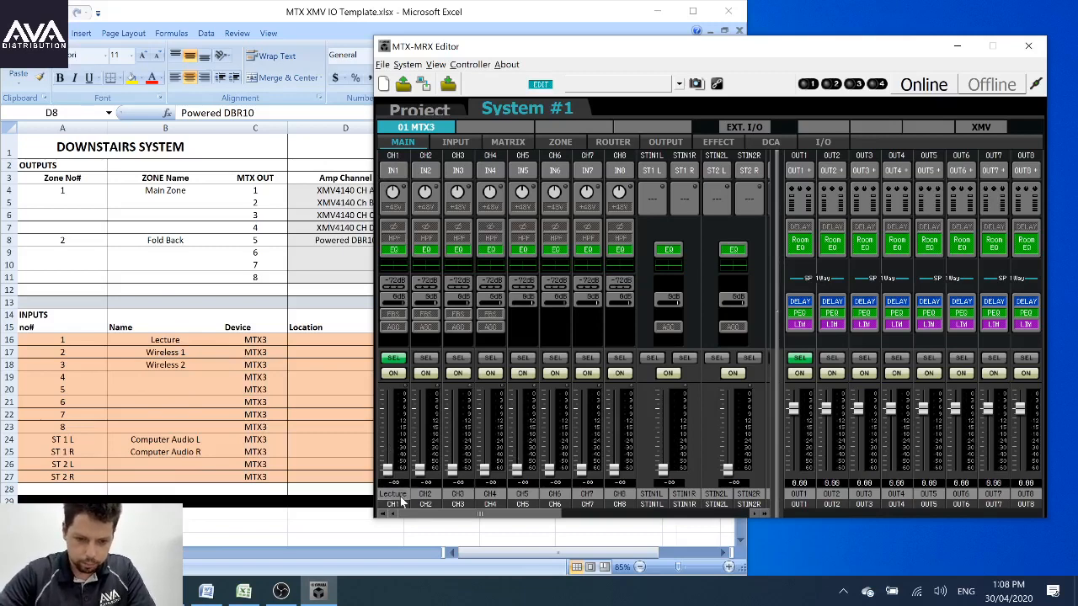
double_click(399, 495)
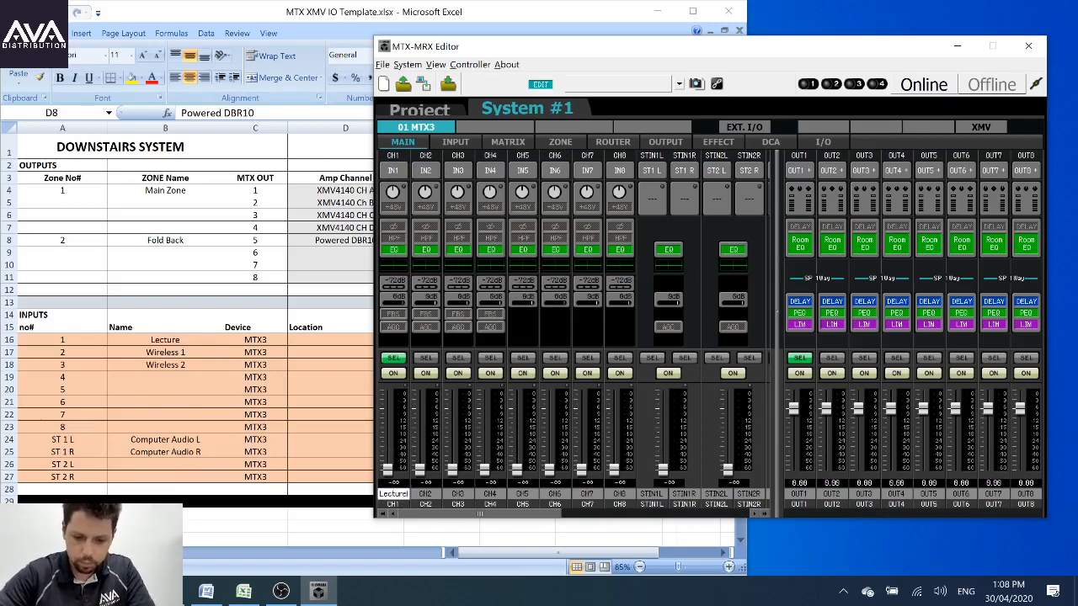
key("Return")
double_click(425, 493)
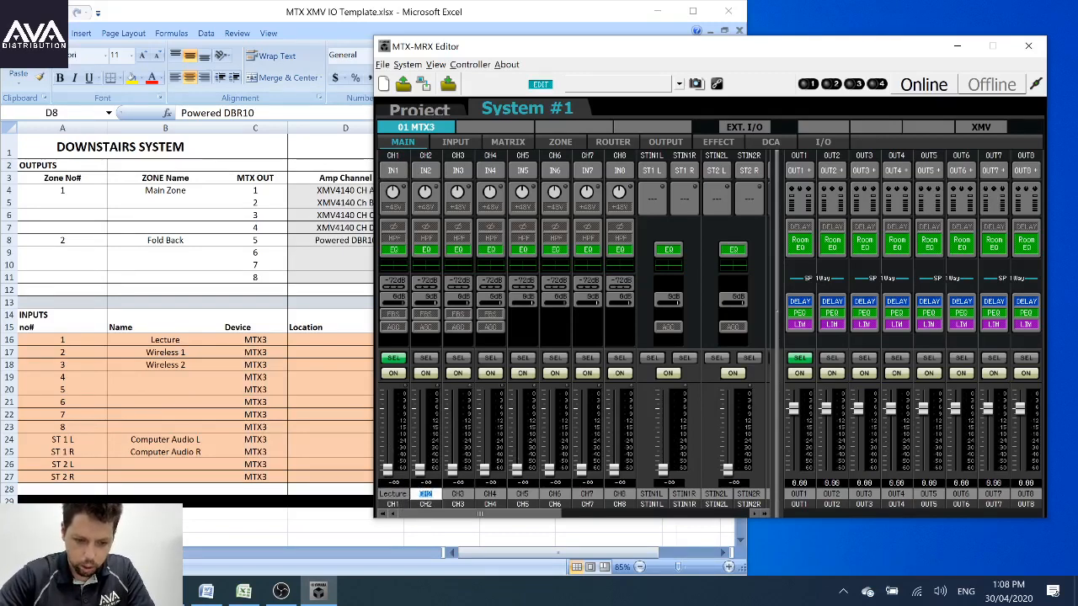
type("W1")
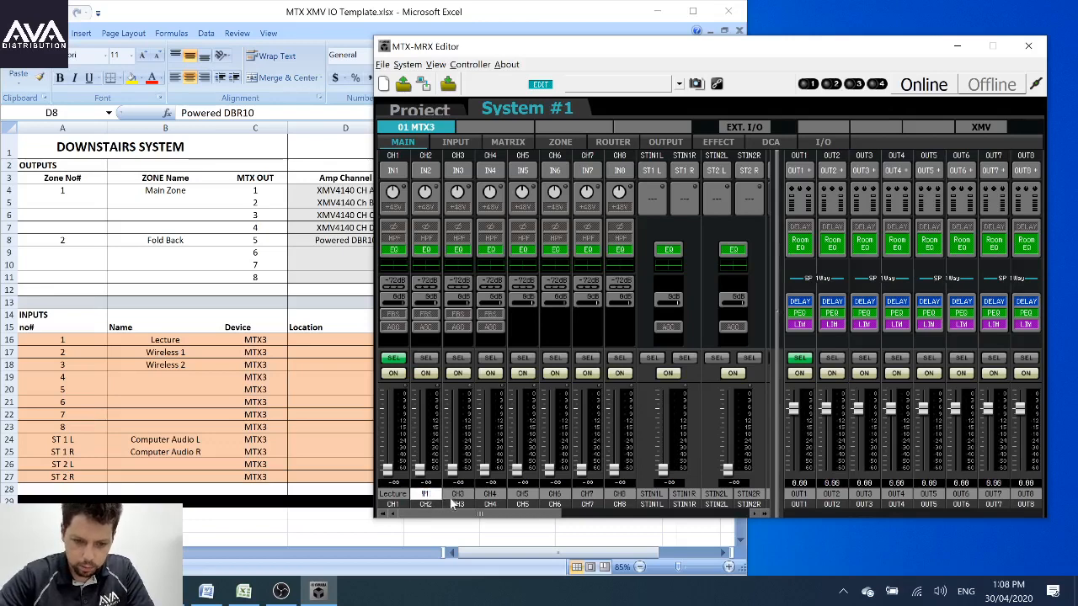
key("Tab")
type("W2")
key("Return")
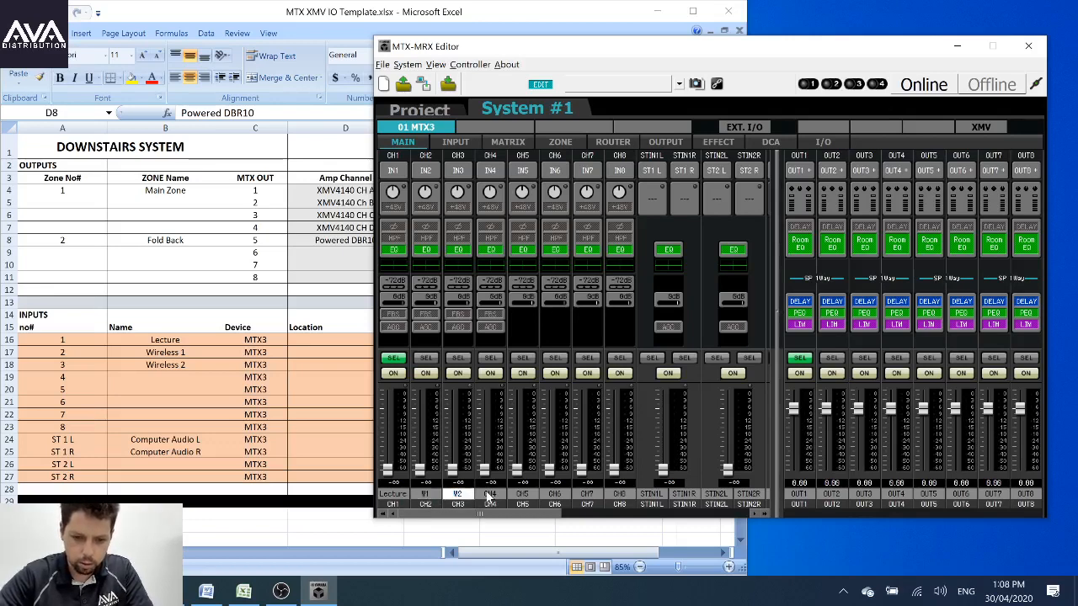
Step: Name the stereo input channels STIN1L and STIN1R Comp L and Comp R
double_click(653, 493)
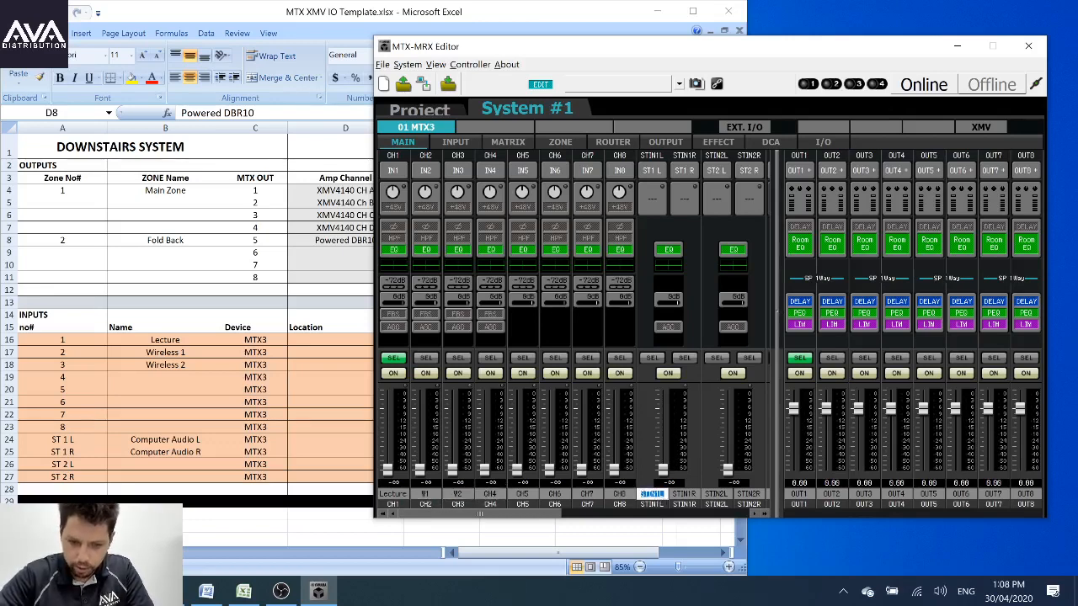
type("Comp L")
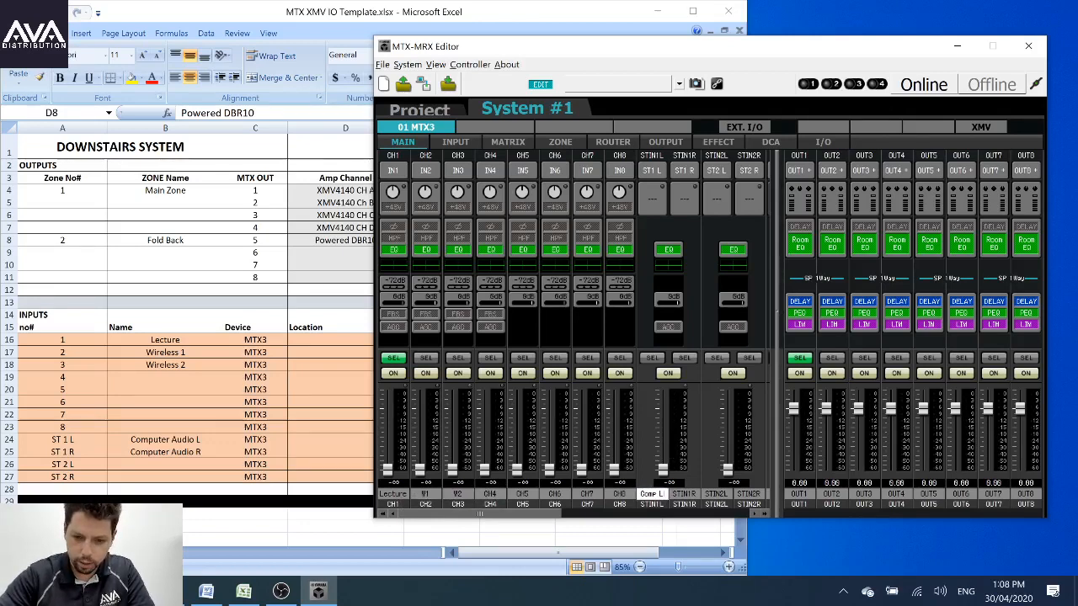
key("Return")
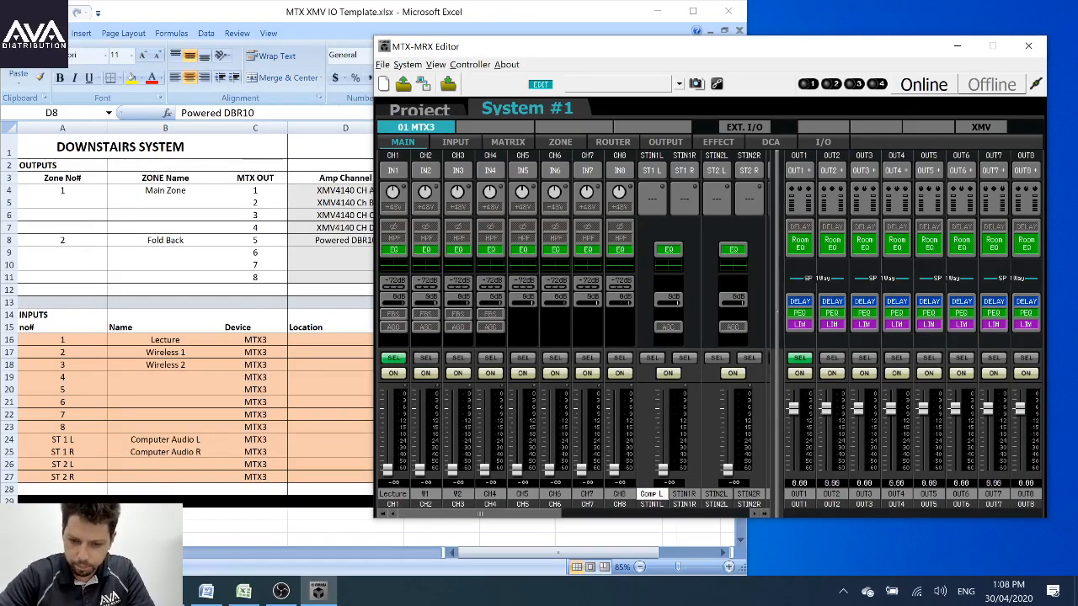
double_click(684, 494)
type("Comp R")
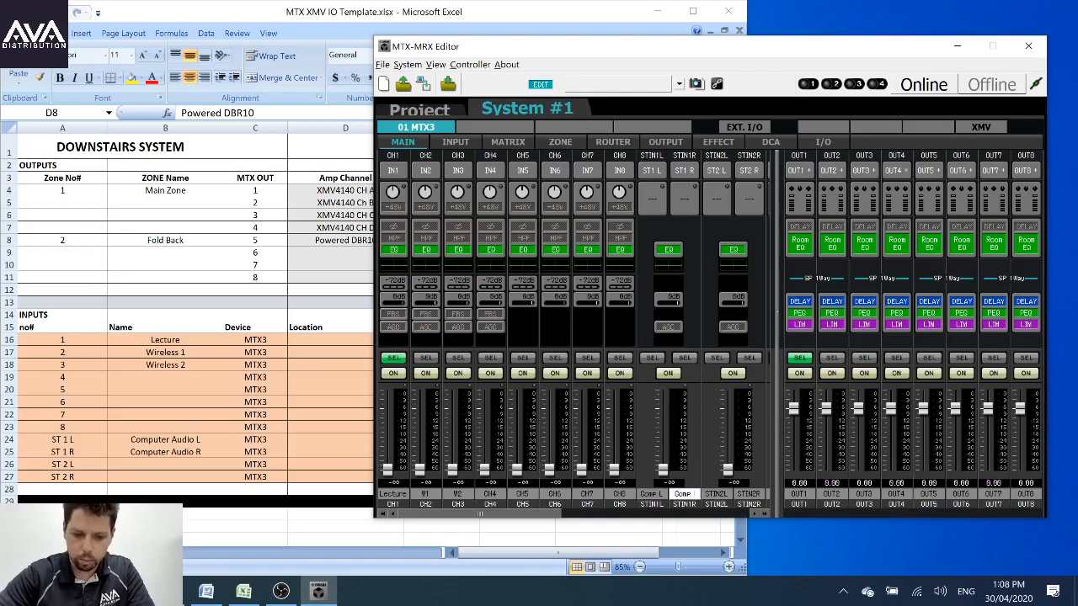
key("Return")
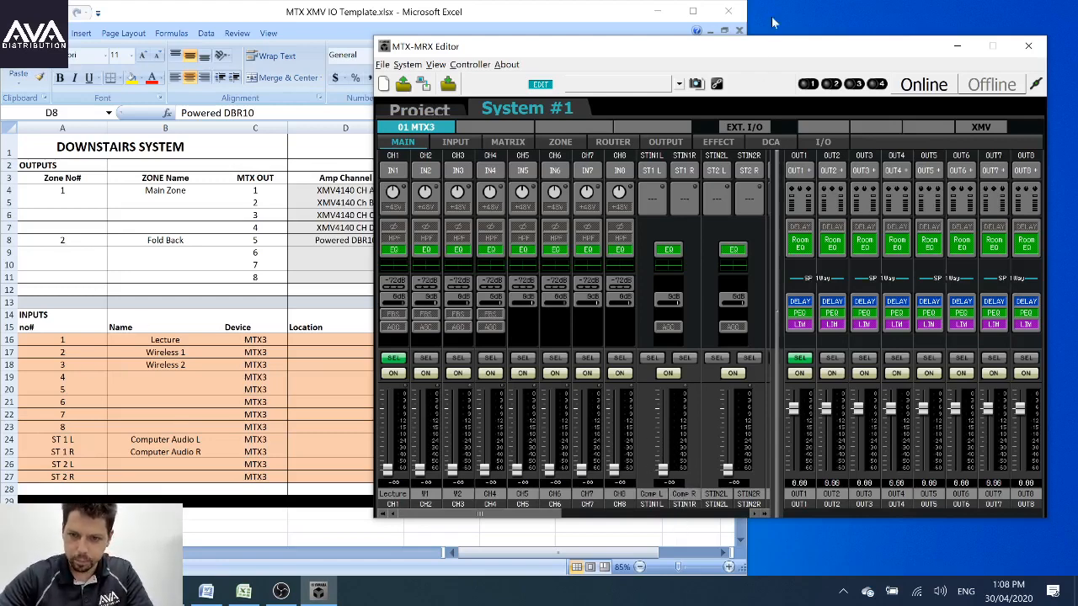
Step: Check the outputs in the Excel plan, keep its speaker columns in view, and name OUT1 and OUT2 FOH L and FOH R
left_click(276, 192)
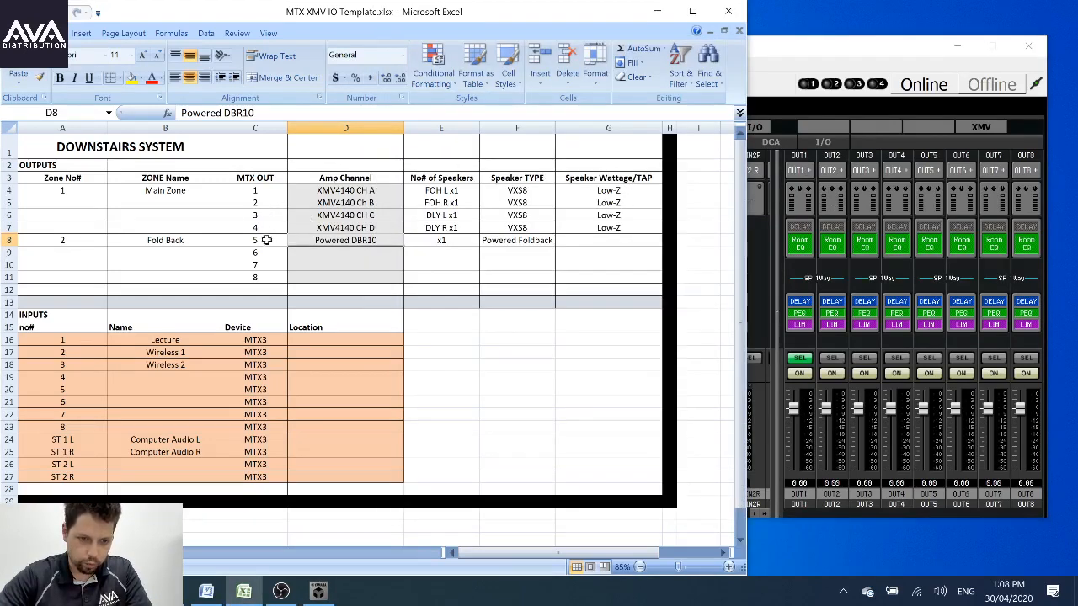
left_click(829, 47)
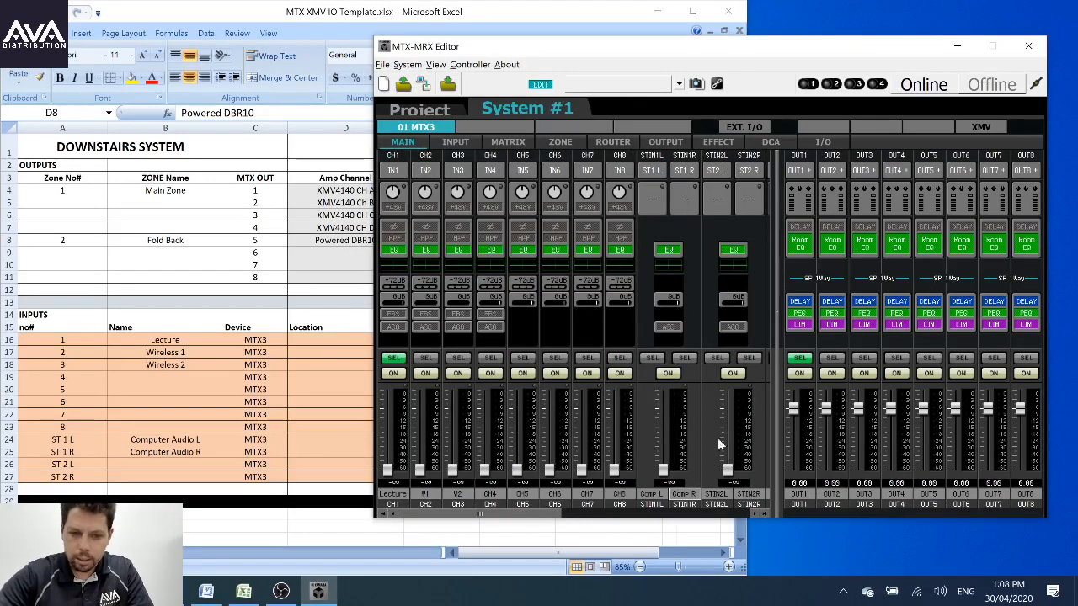
double_click(797, 495)
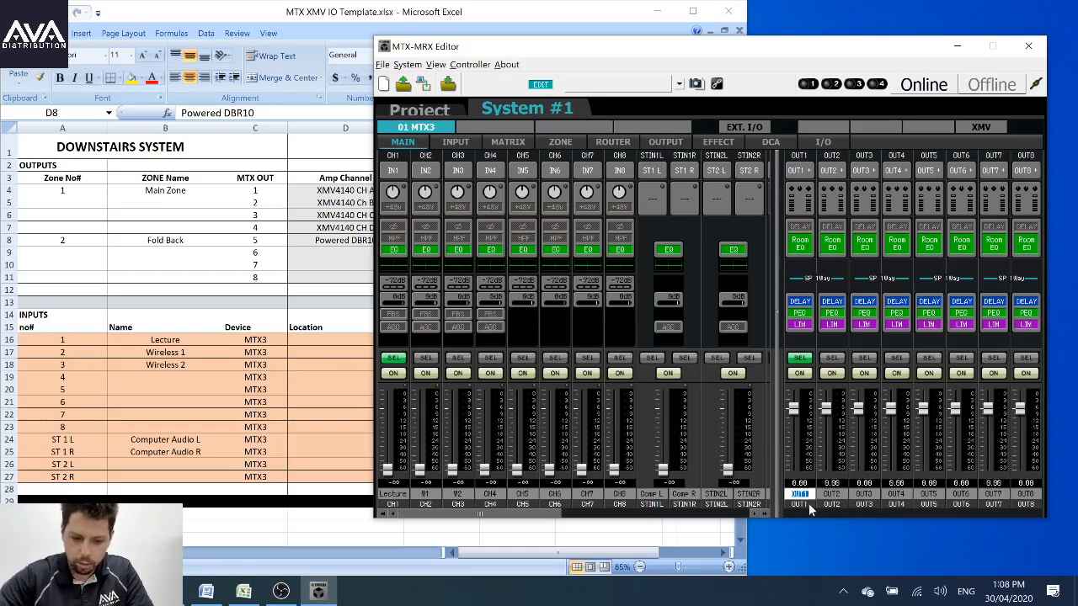
type("FOH L")
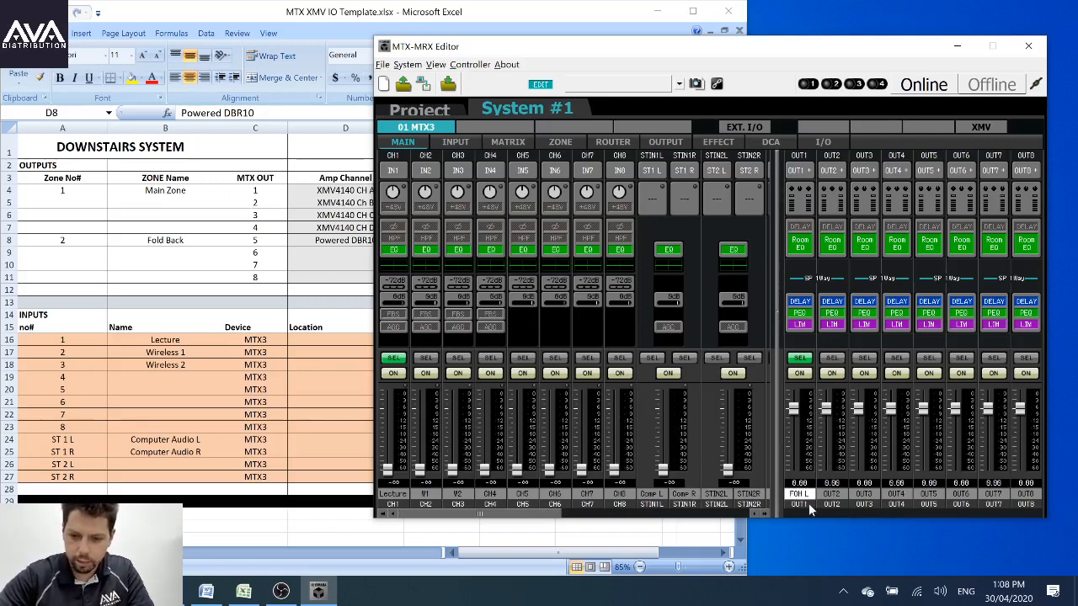
left_click(588, 10)
left_click_drag(588, 10, 372, 10)
left_click(613, 47)
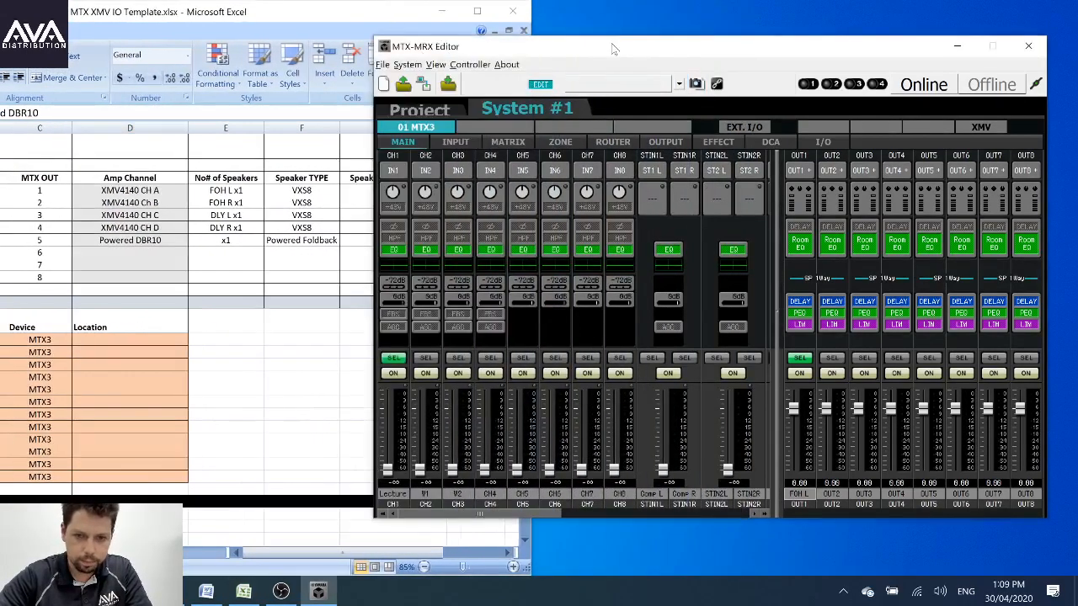
double_click(837, 498)
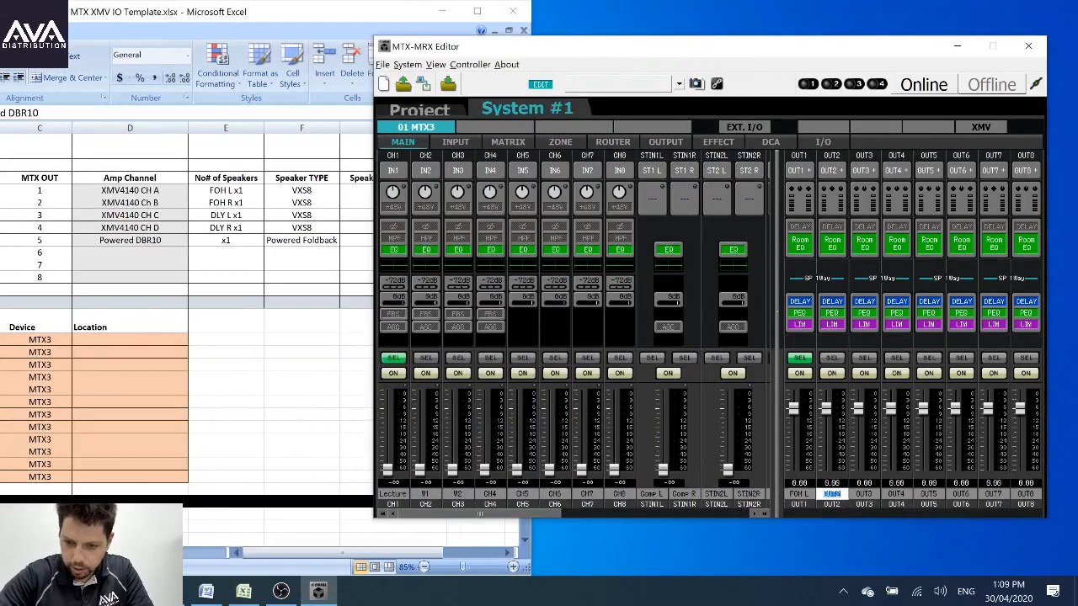
type("FOH R")
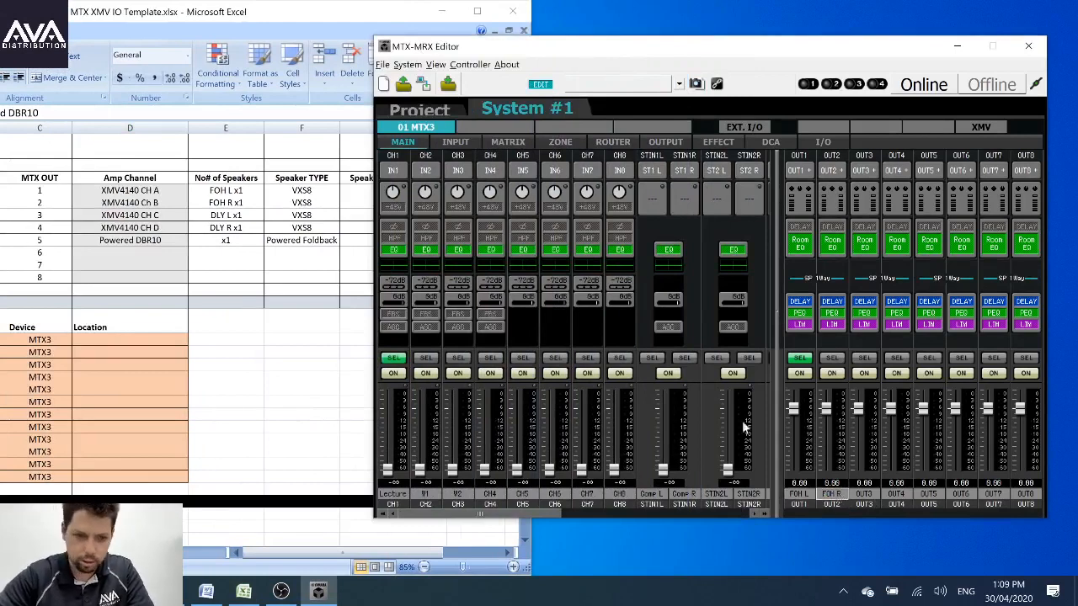
key("Return")
Step: Recheck the speaker list in the Excel plan and name OUT3, OUT4 and OUT5 DLY L, DLY R and FB
left_click(49, 185)
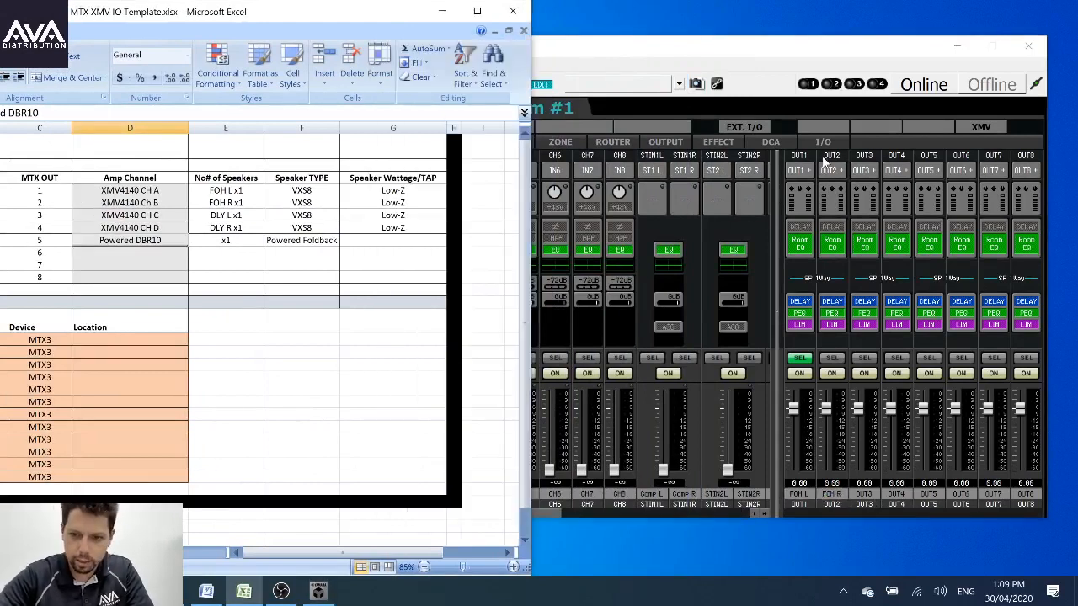
left_click(226, 190)
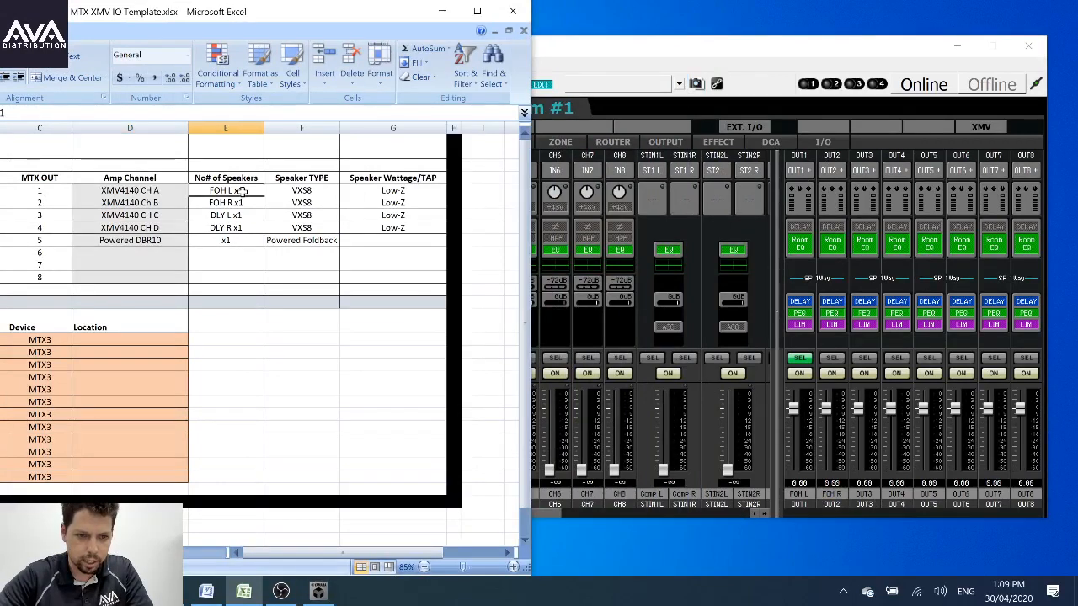
left_click(806, 59)
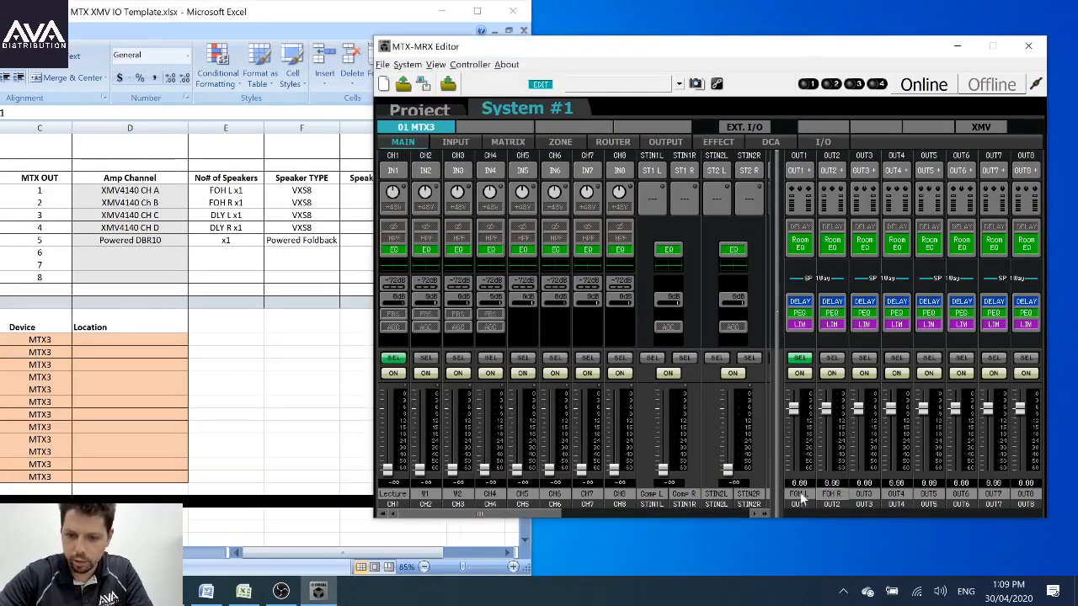
double_click(872, 497)
type("D")
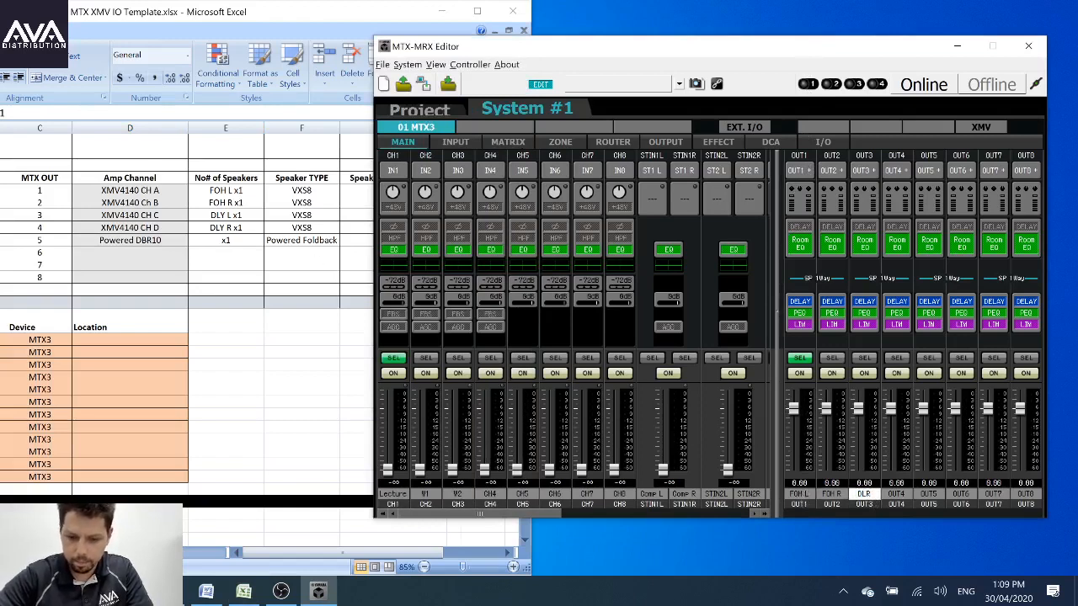
type("LY L")
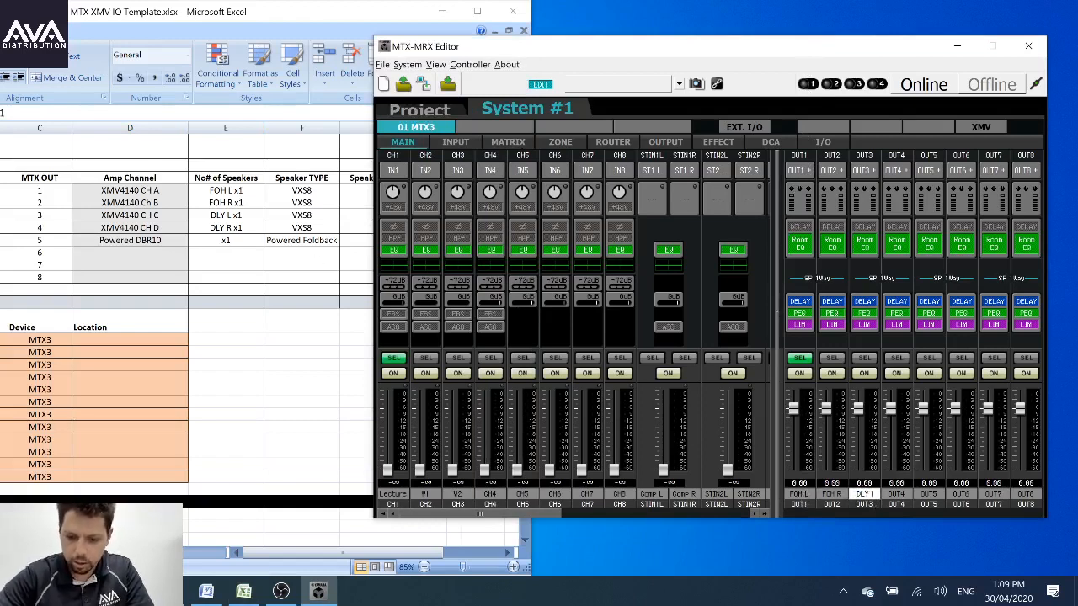
double_click(896, 495)
type("D")
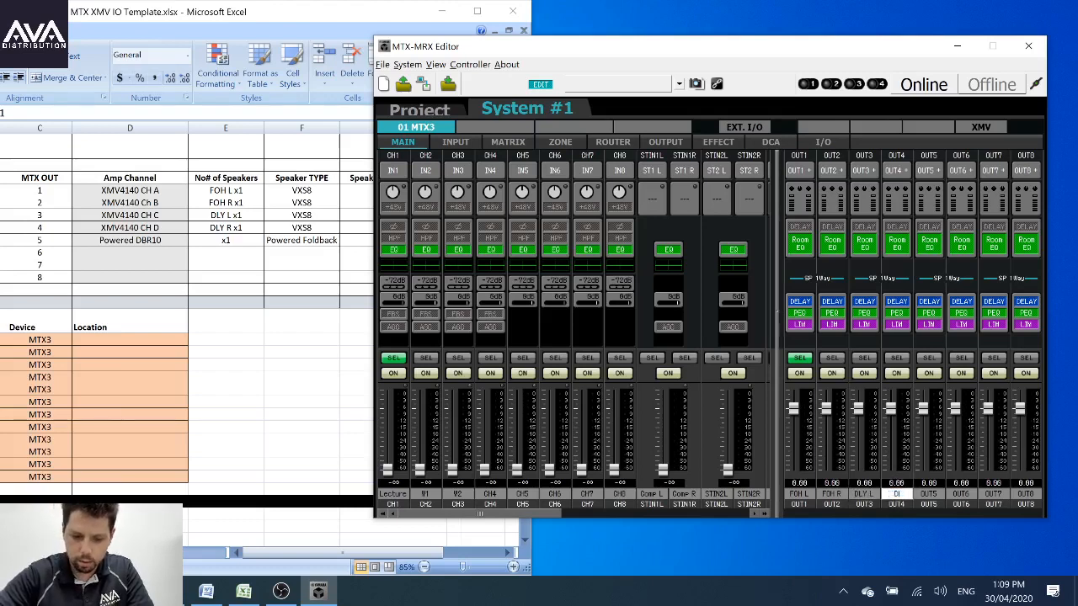
type("LY R")
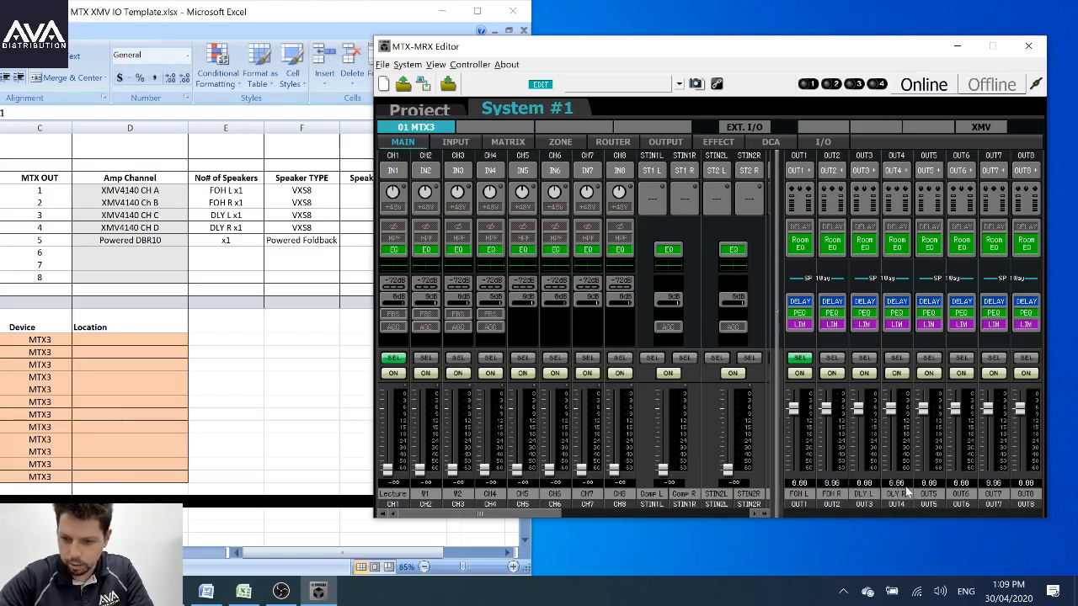
double_click(941, 498)
type("FB")
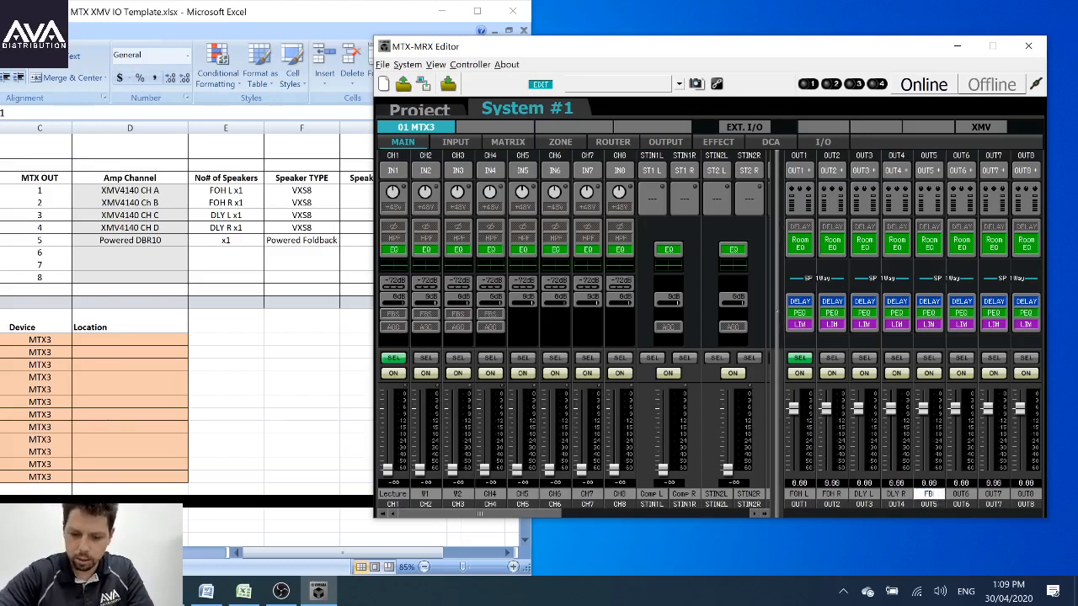
key("Return")
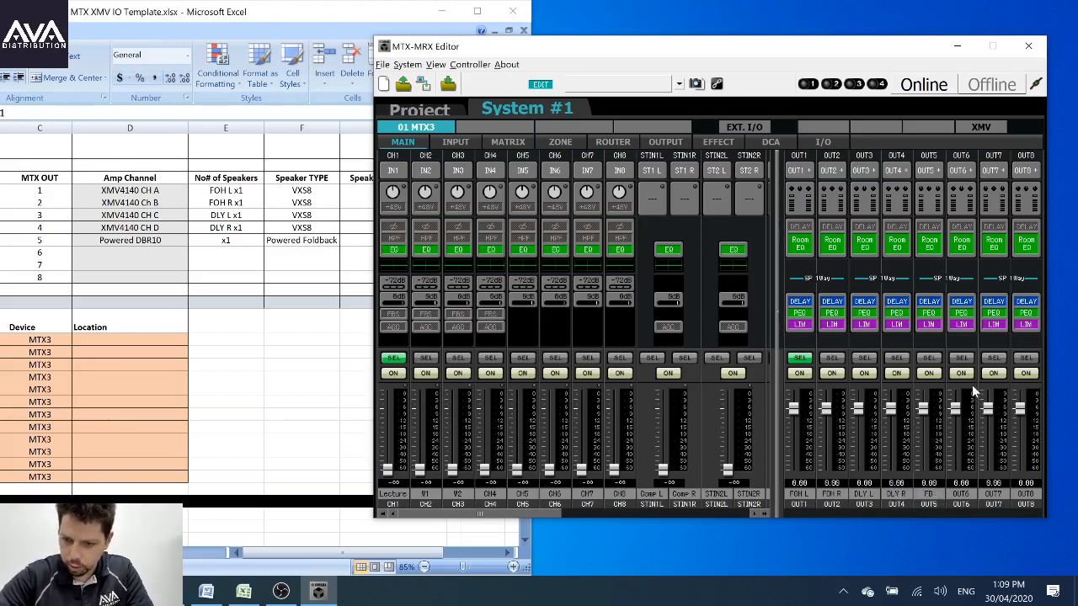
Step: Switch off unused outputs OUT6 to OUT8 with their faders fully down, and switch off unused inputs CH4 to CH16 and STIN2
mouse_move(956, 410)
left_mouse_down()
mouse_move(956, 469)
mouse_move(987, 470)
left_mouse_up()
left_click_drag(1020, 409, 1020, 509)
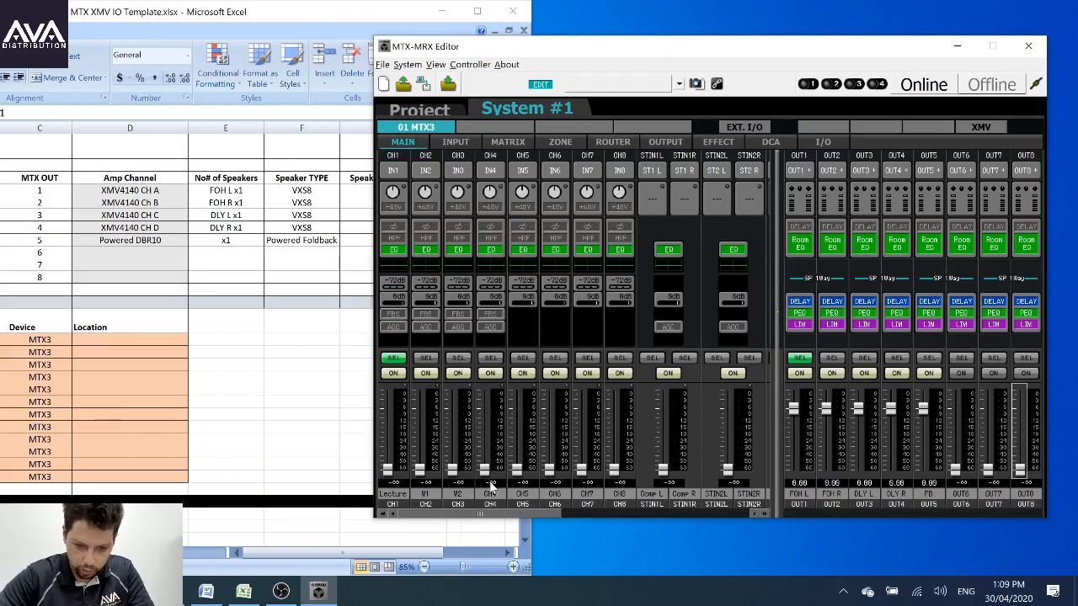
left_click(491, 375)
left_click(520, 376)
left_click(554, 374)
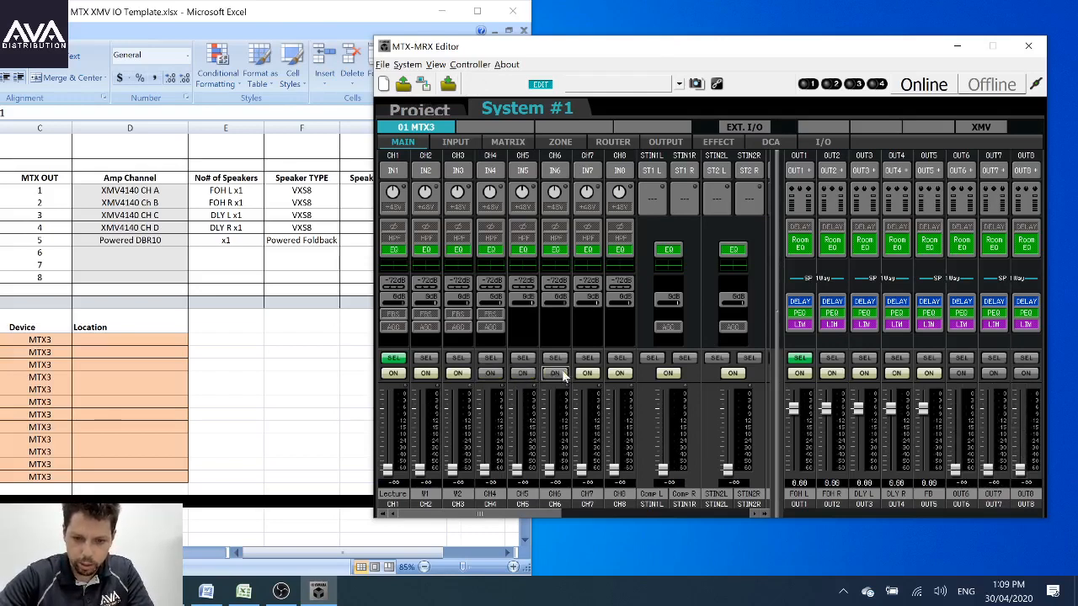
left_click(587, 374)
left_click(733, 374)
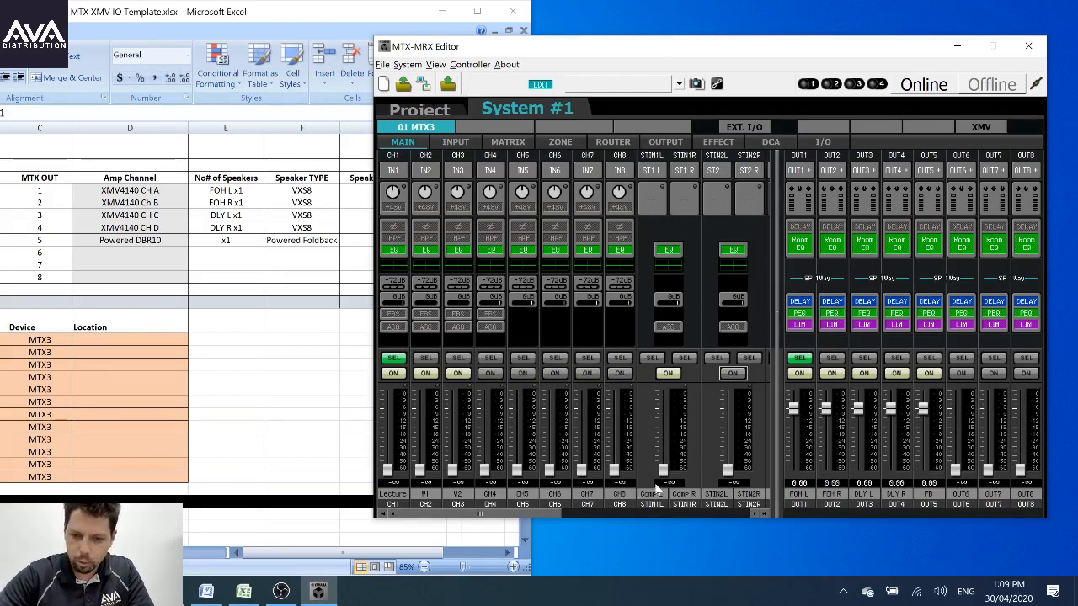
left_click_drag(541, 514, 761, 518)
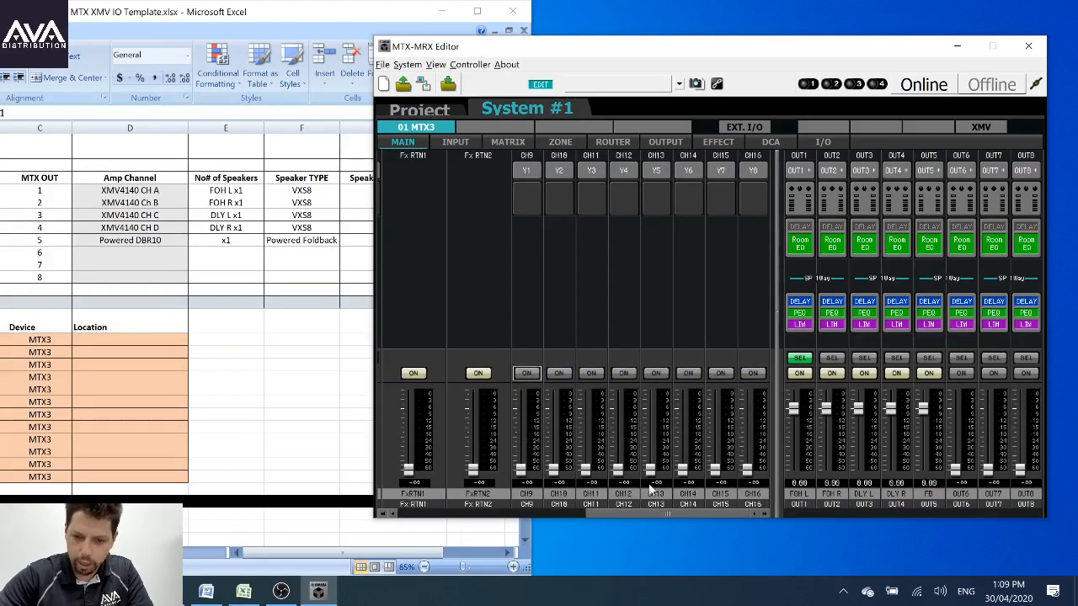
left_click_drag(654, 514, 439, 505)
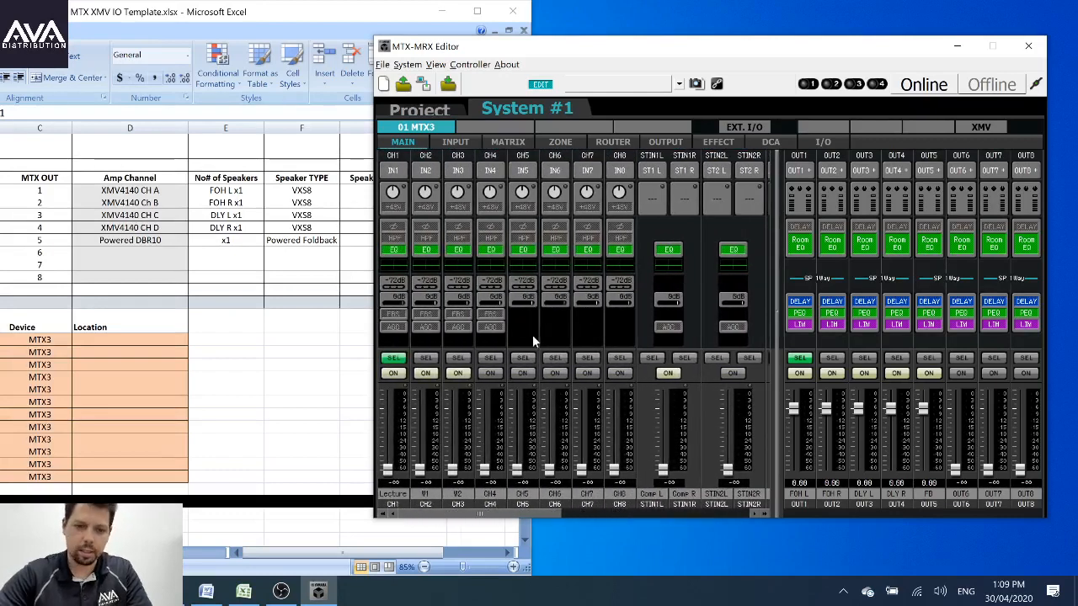
Step: Set the input faders of CH1, CH2, CH3 and the stereo pair STIN1 to 0 dB
double_click(393, 482)
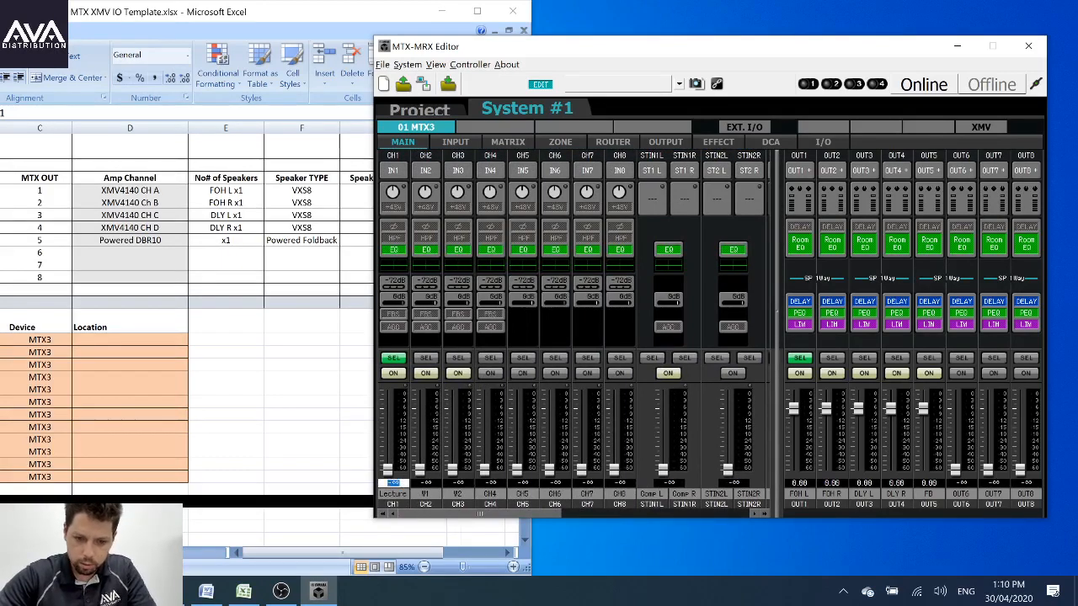
type("0")
key("Return")
double_click(425, 482)
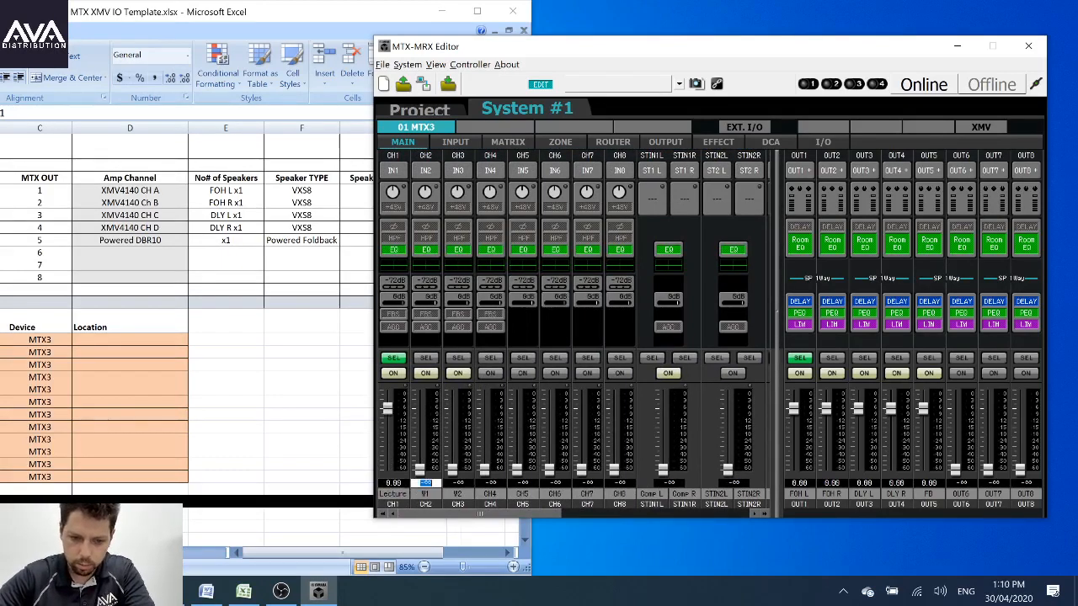
type("0")
key("Return")
double_click(457, 483)
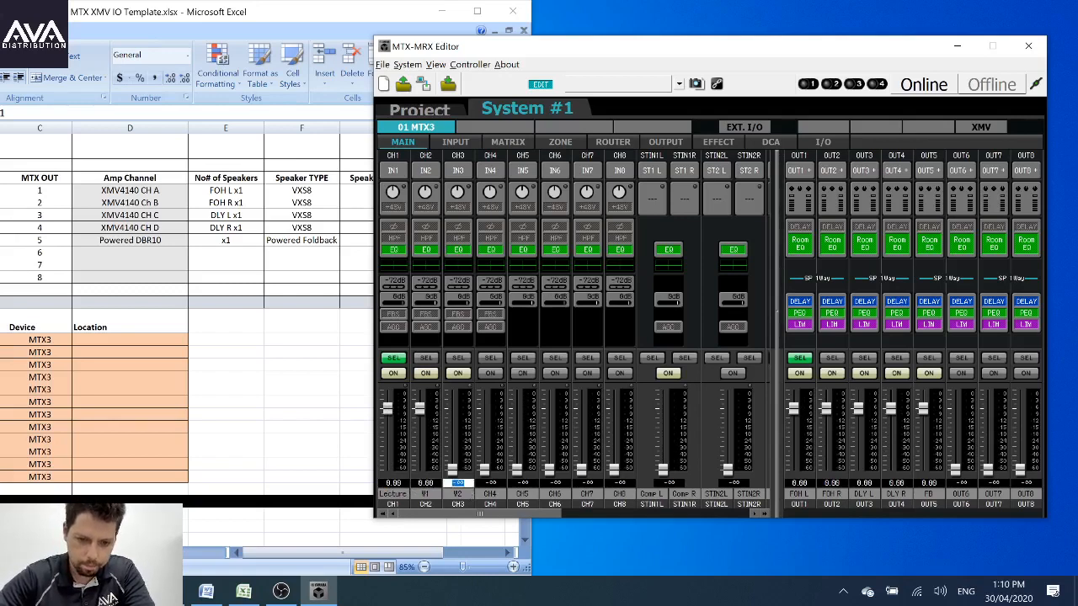
type("0")
key("Return")
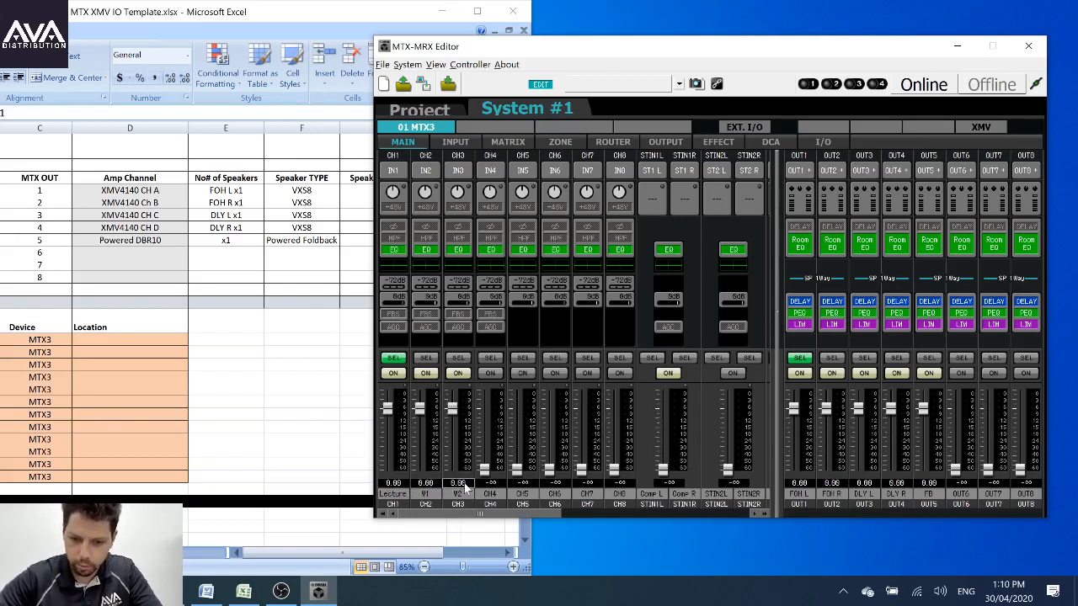
double_click(669, 483)
type("0")
key("Return")
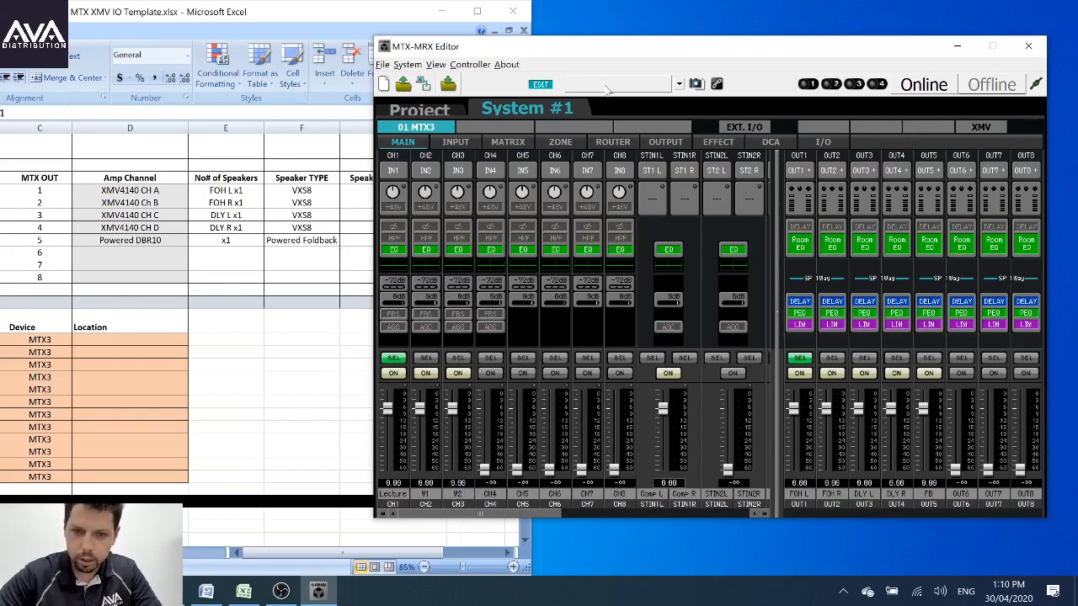
Step: Bring the whole Excel plan into view beside the editor and check its zone numbers for Main Zone and Fold Back
left_click(175, 12)
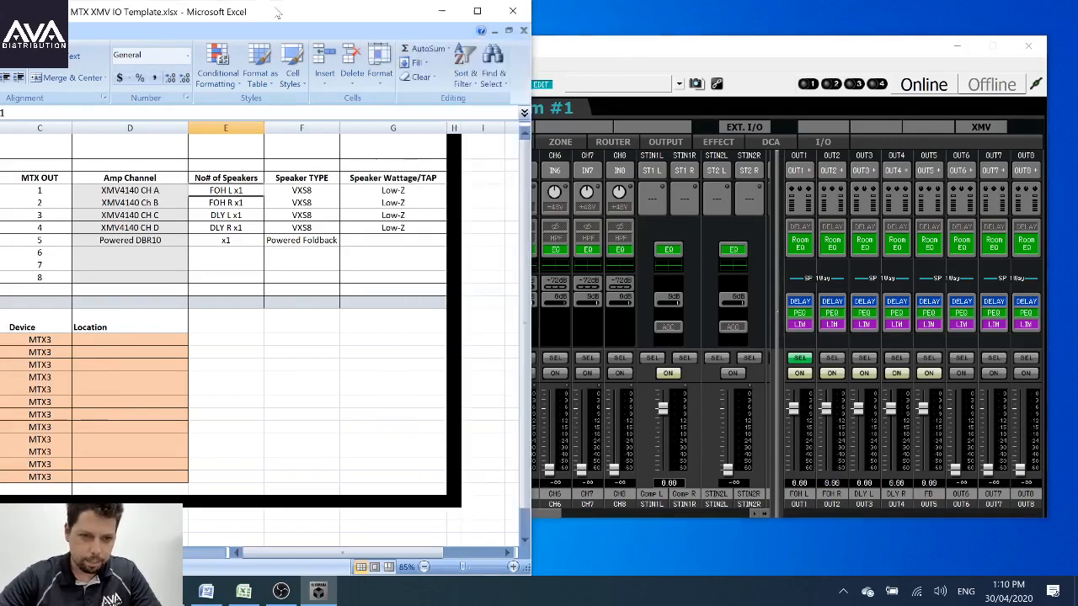
left_click_drag(175, 12, 427, 19)
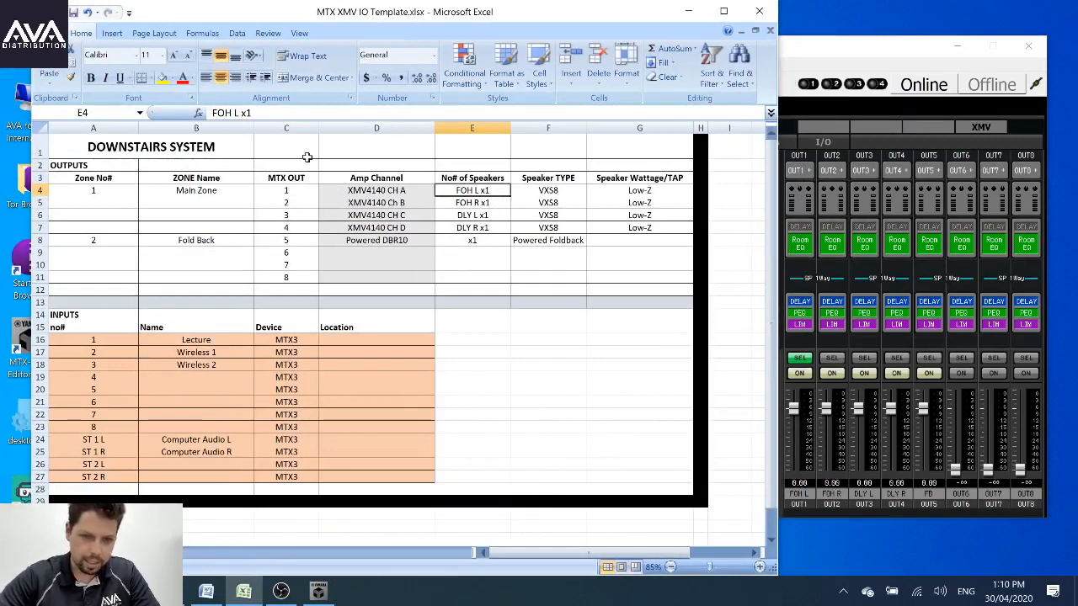
left_click(800, 51)
left_click_drag(643, 52, 613, 49)
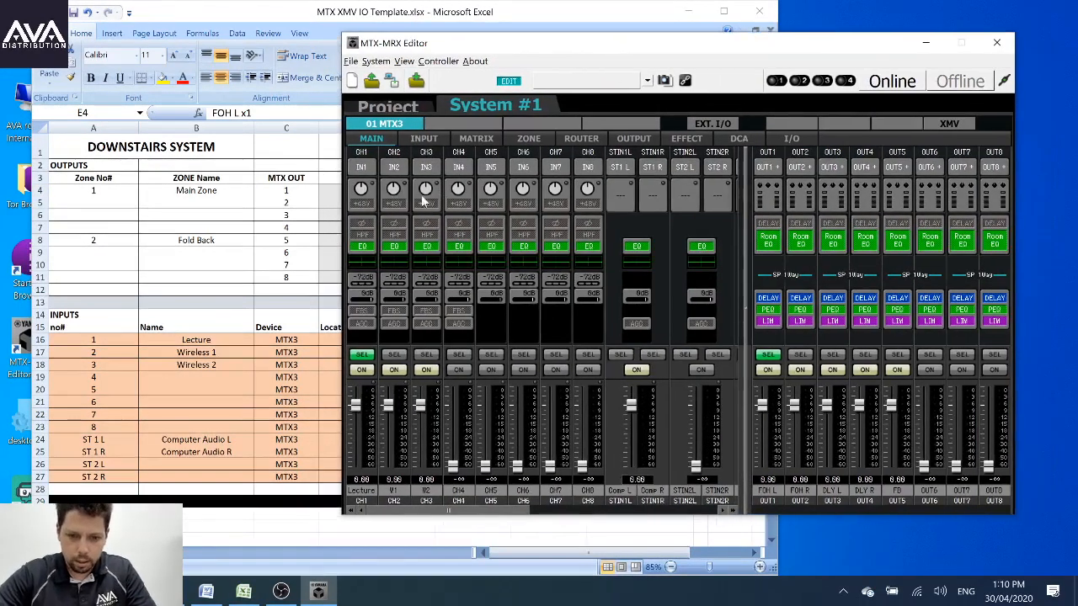
left_click(120, 192)
left_click(118, 191)
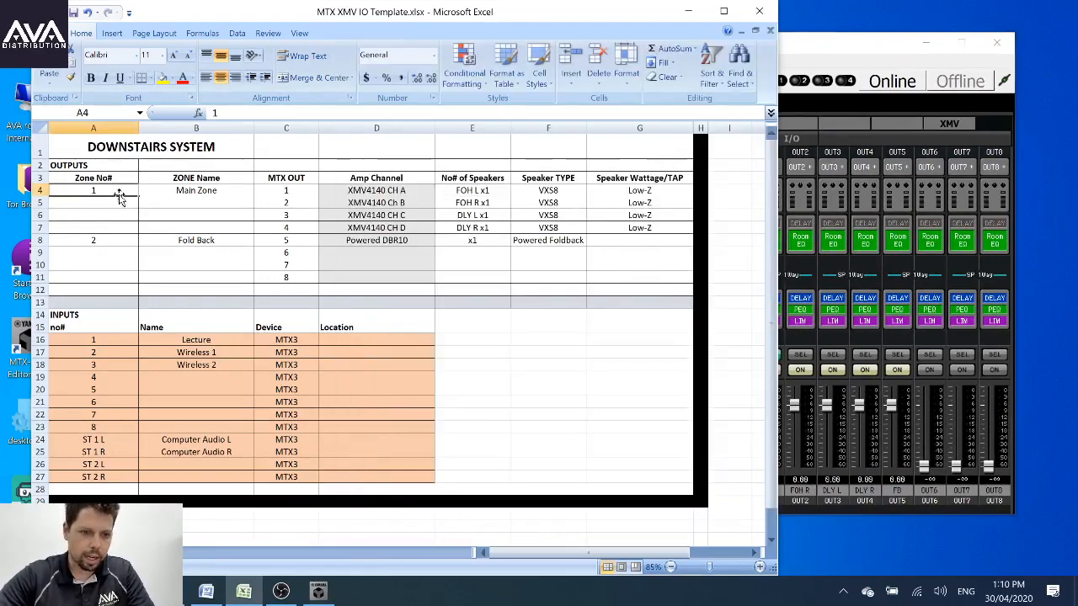
left_click(112, 242)
left_click(124, 192)
left_click(903, 48)
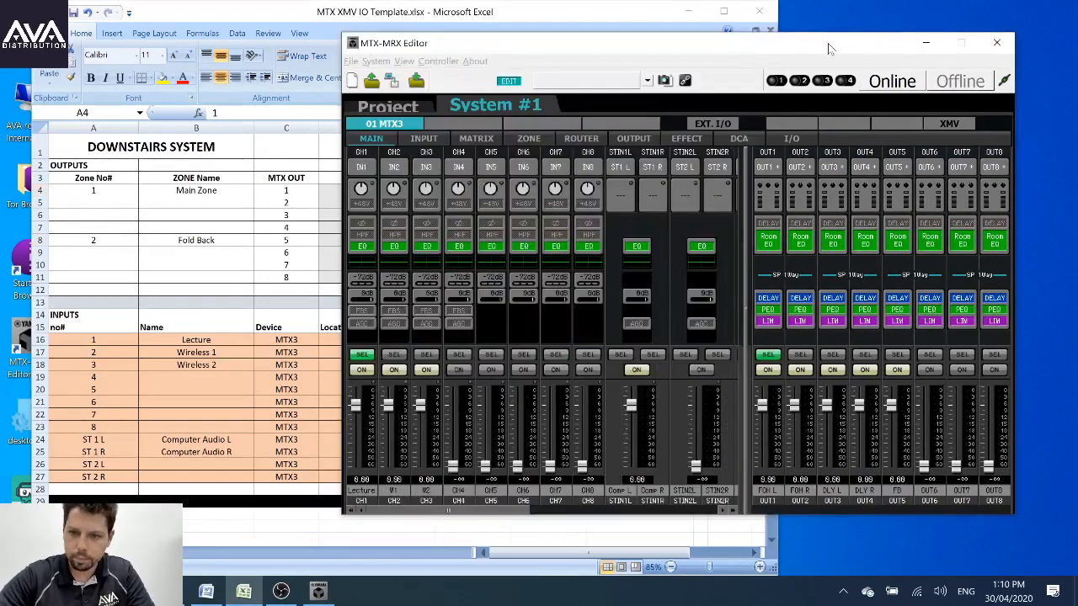
Step: Compare the MTX3's zone settings with its main, router and output settings, and return to the zone settings
left_click(529, 139)
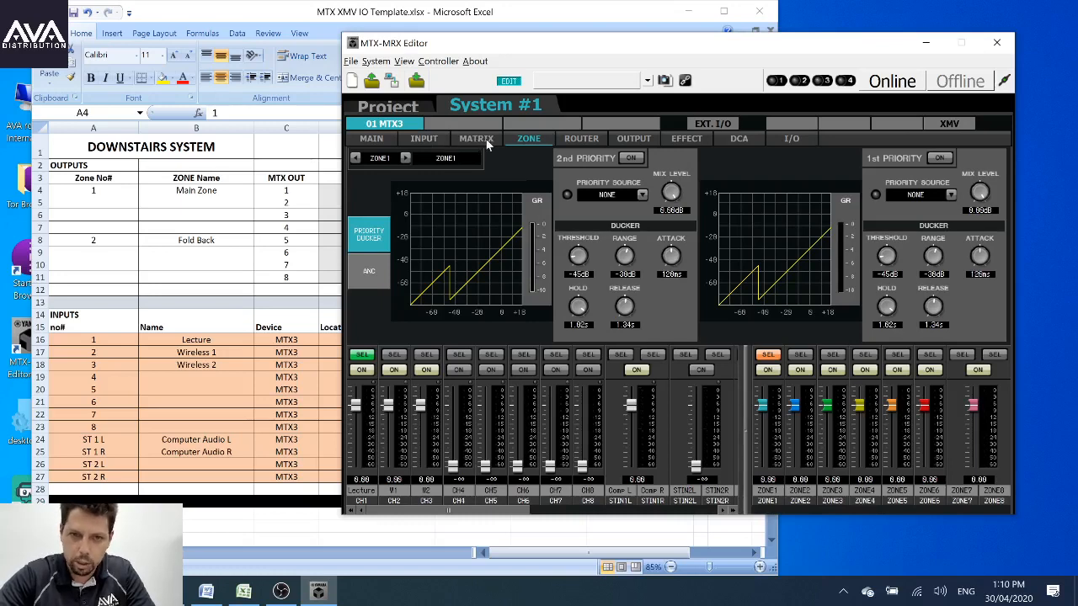
left_click(371, 139)
left_click(528, 139)
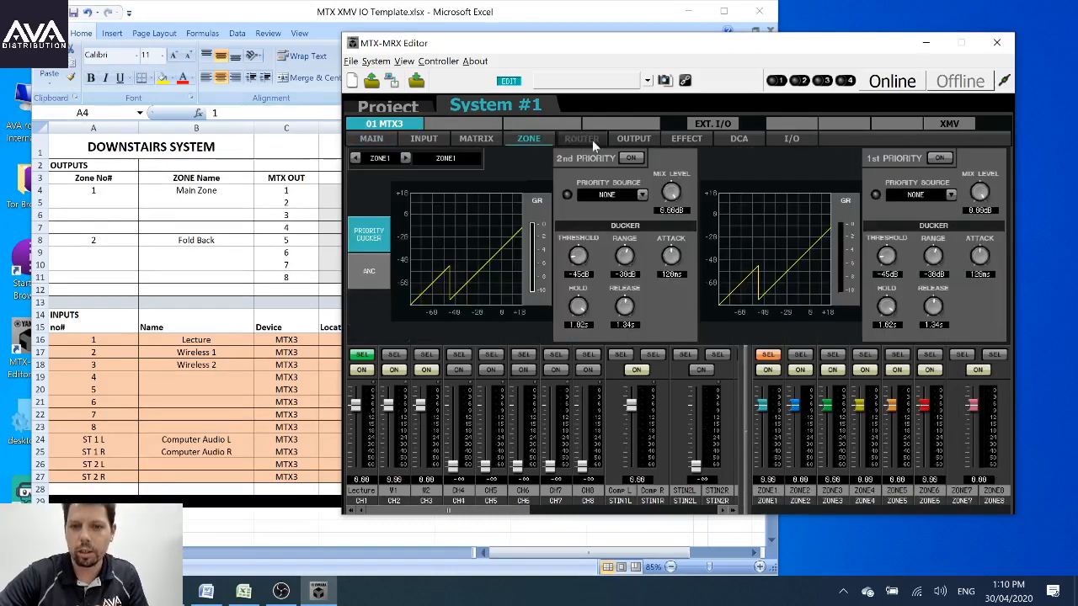
left_click(589, 140)
left_click(636, 139)
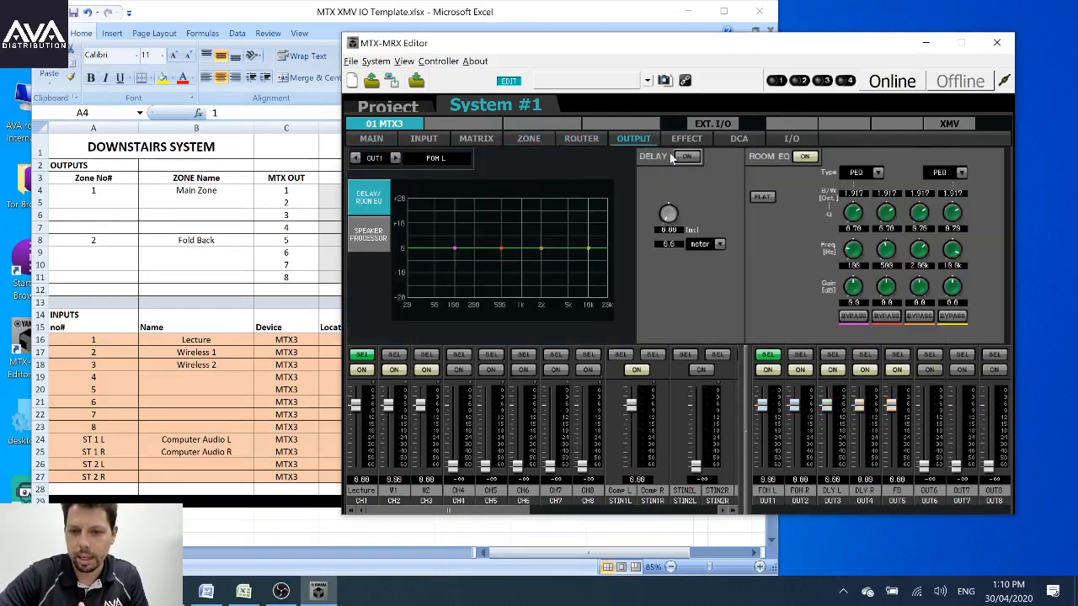
left_click(375, 141)
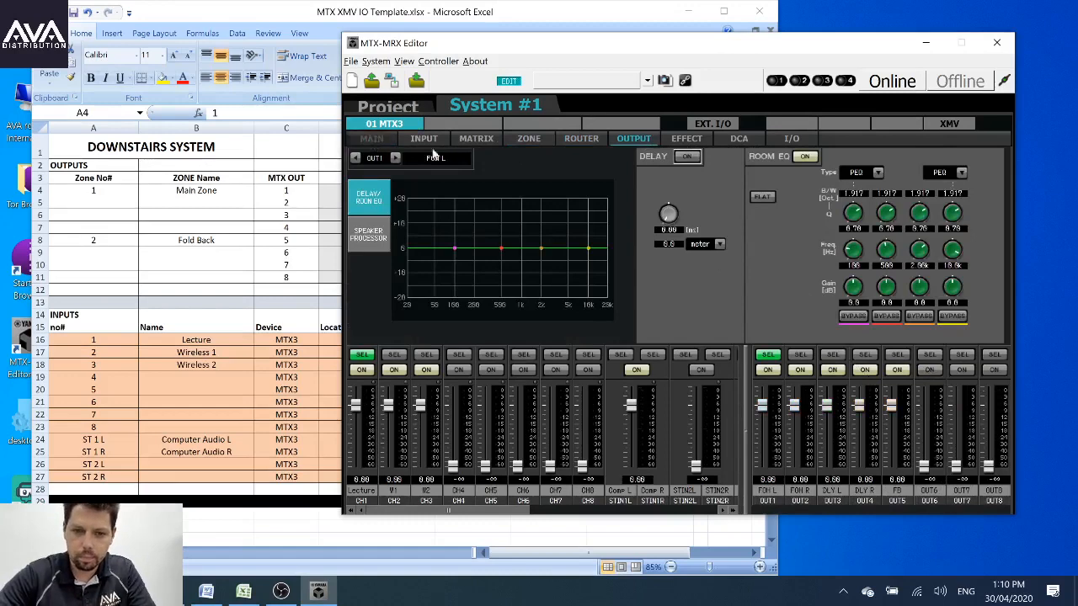
left_click(529, 140)
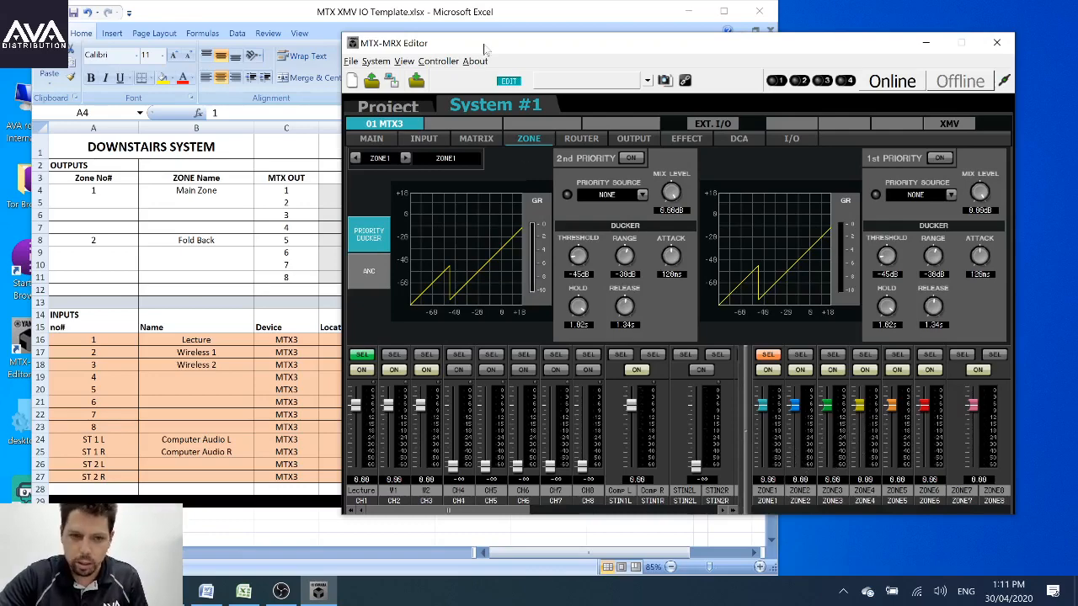
Step: In the MTX Configuration, set the signal type of matrix buses MATRIX1/2 and MATRIX3/4 to STEREO
left_click(376, 61)
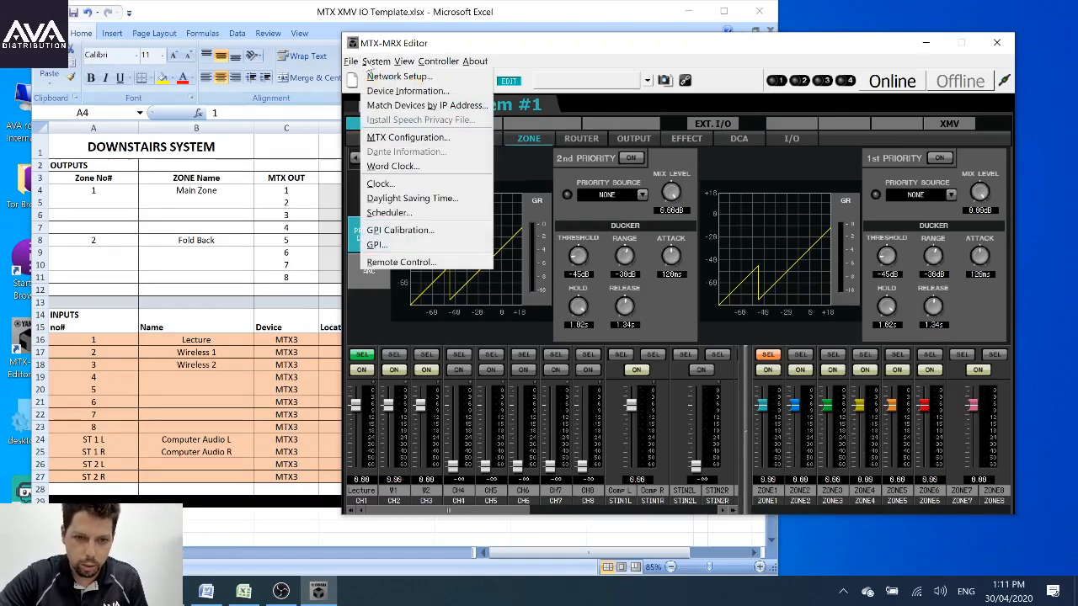
left_click(404, 137)
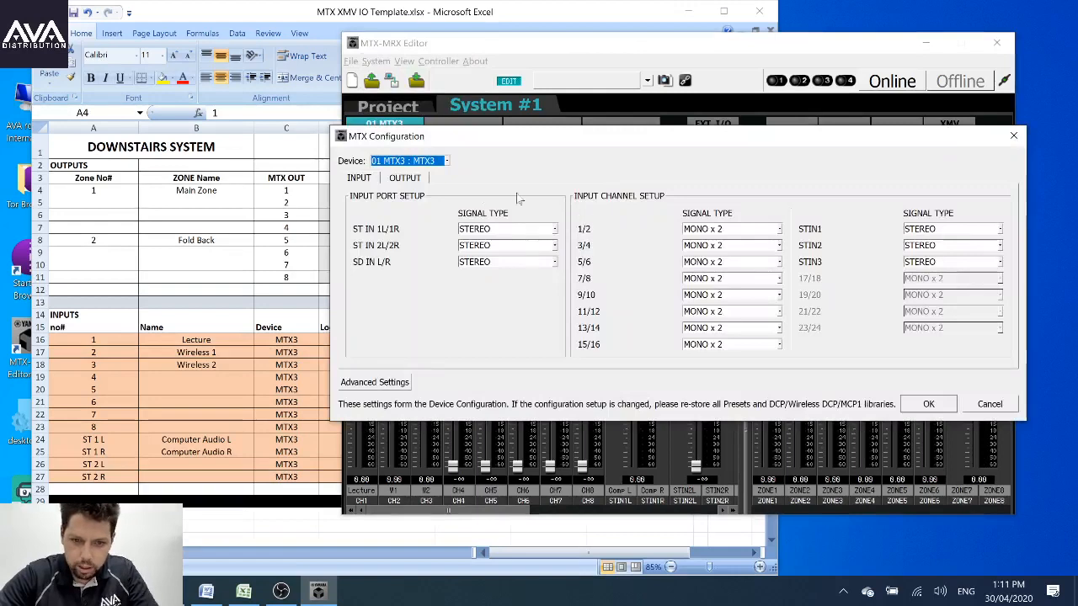
left_click(413, 180)
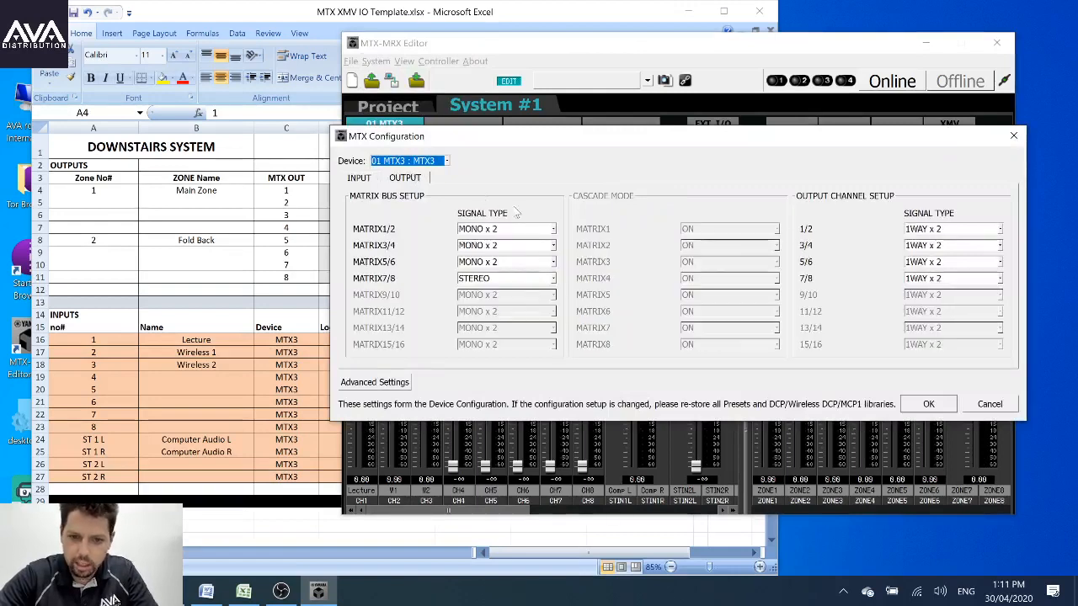
left_click(552, 231)
left_click(517, 250)
left_click(552, 245)
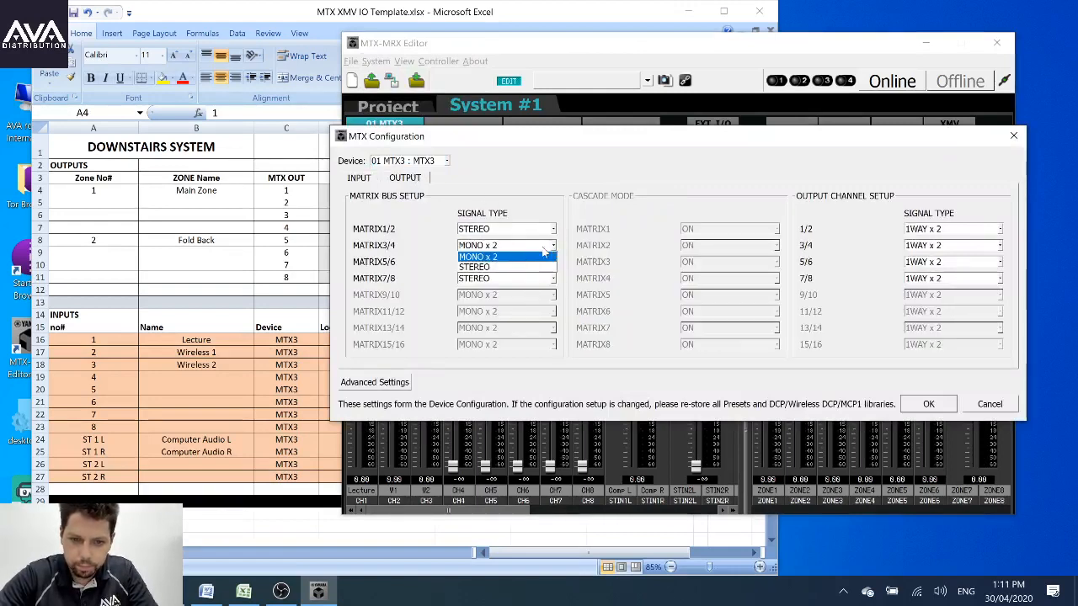
left_click(516, 267)
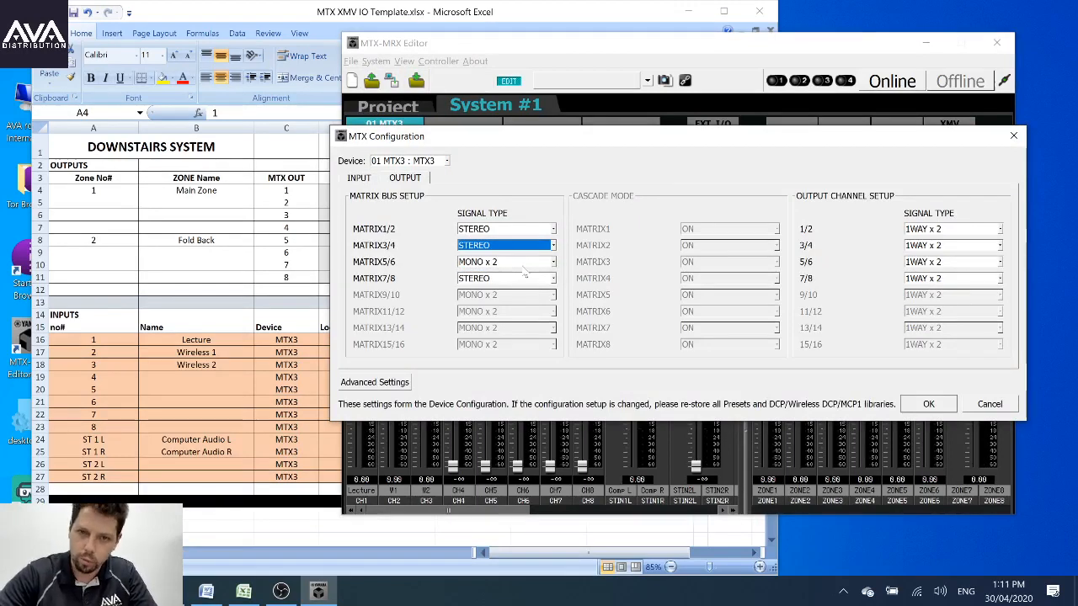
left_click(928, 405)
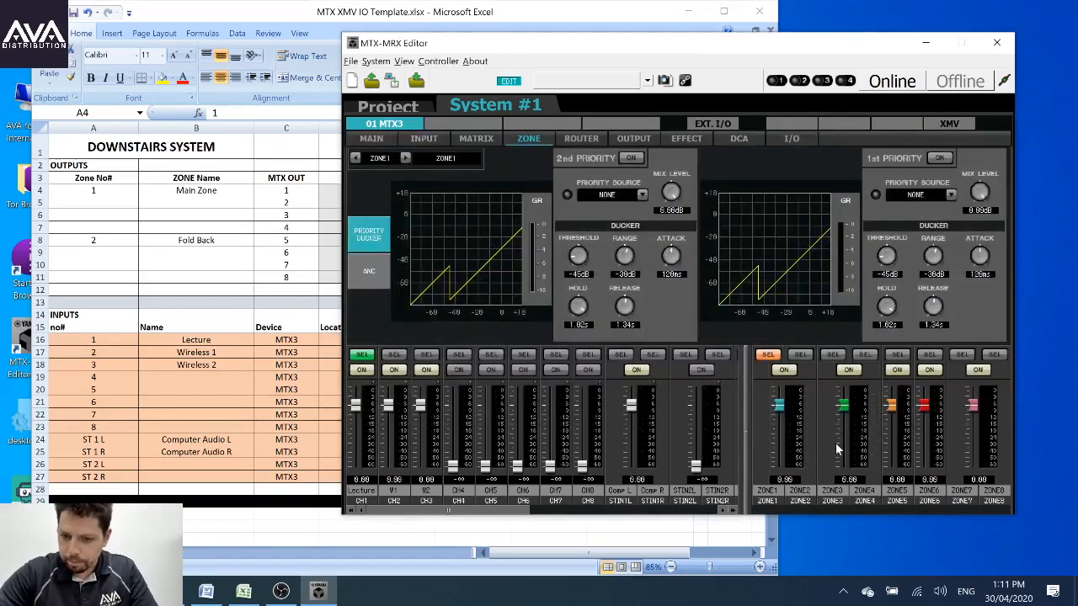
Step: Name the linked zones ZONE1 and ZONE2 FOH L and FOH R
double_click(767, 491)
type("FOH L")
key("Return")
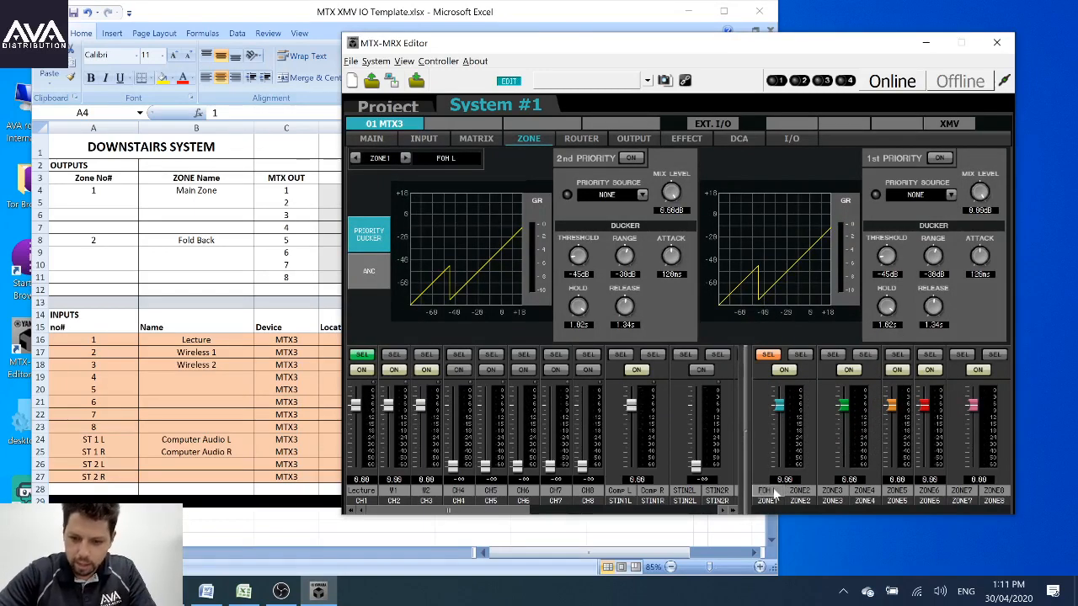
double_click(800, 490)
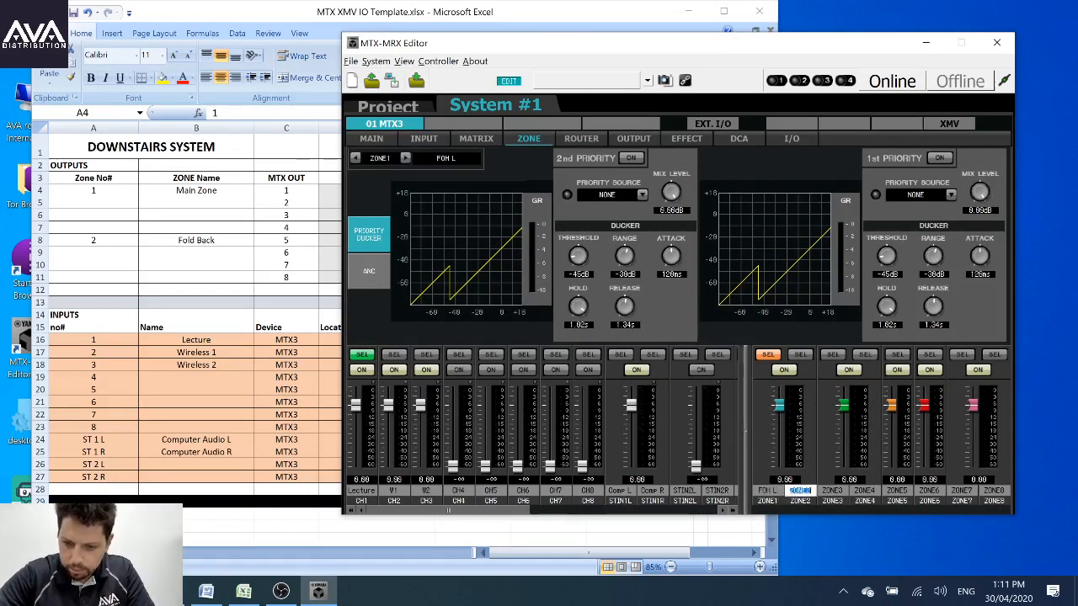
type("FOH R")
key("Return")
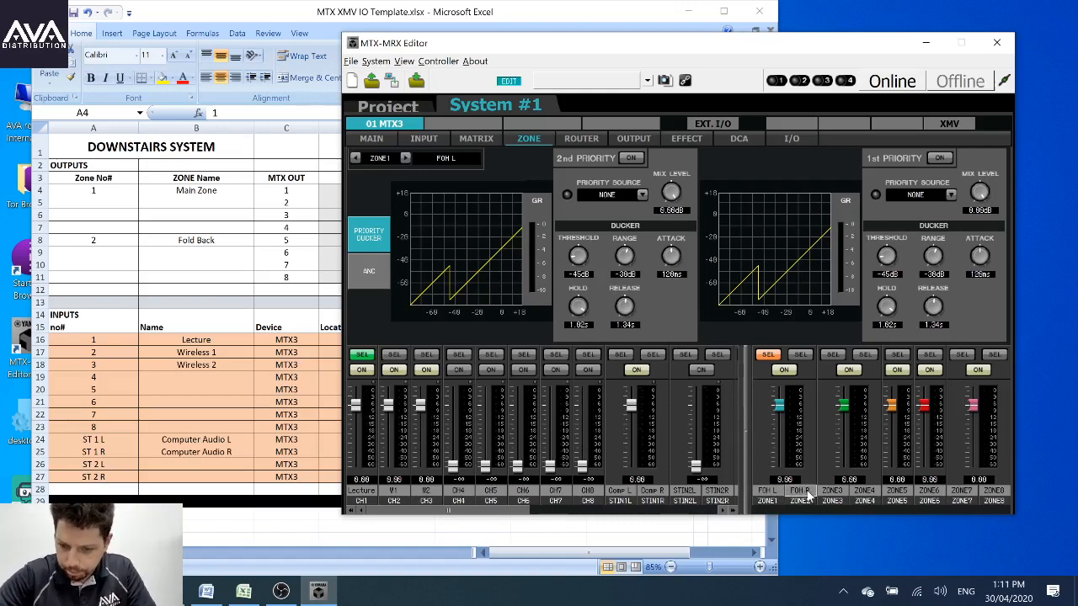
Step: Name the linked zones ZONE3 and ZONE4 DLY L and DLY R
double_click(832, 491)
type("DIY")
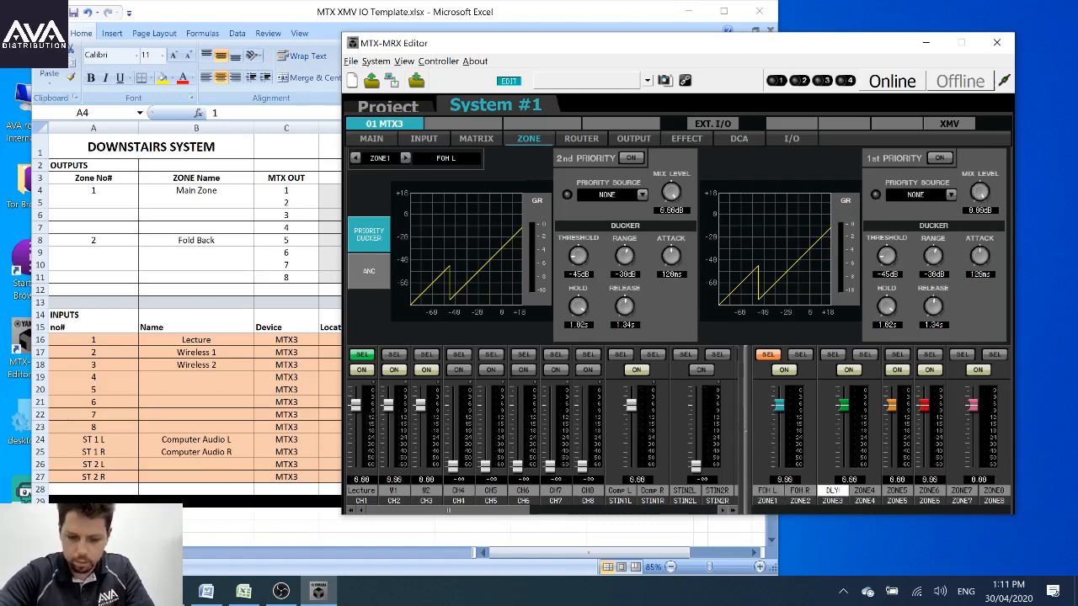
type(" L")
key("Return")
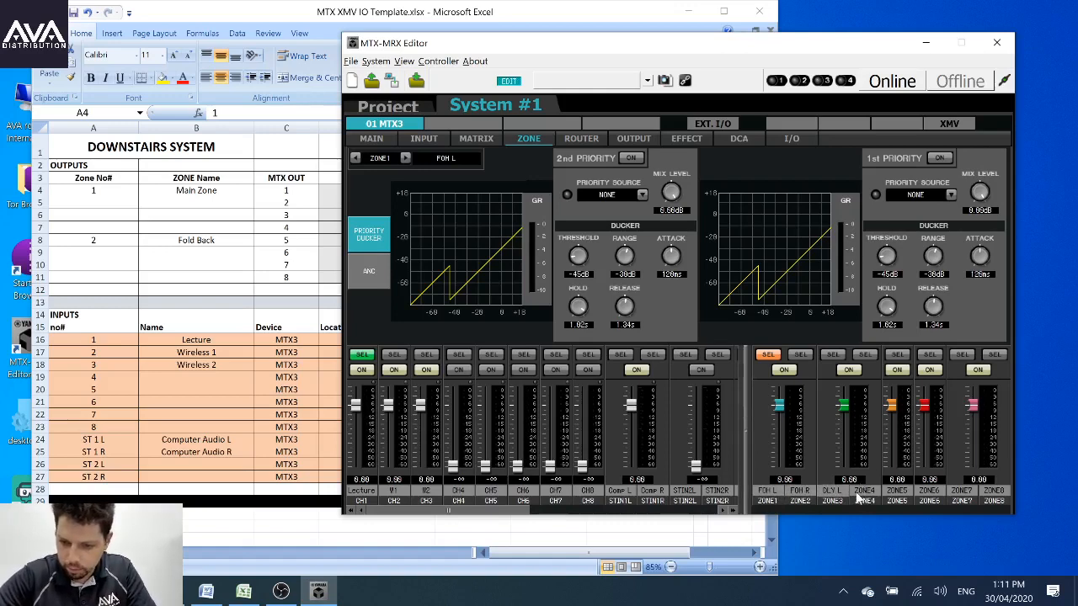
double_click(865, 491)
type("DLY")
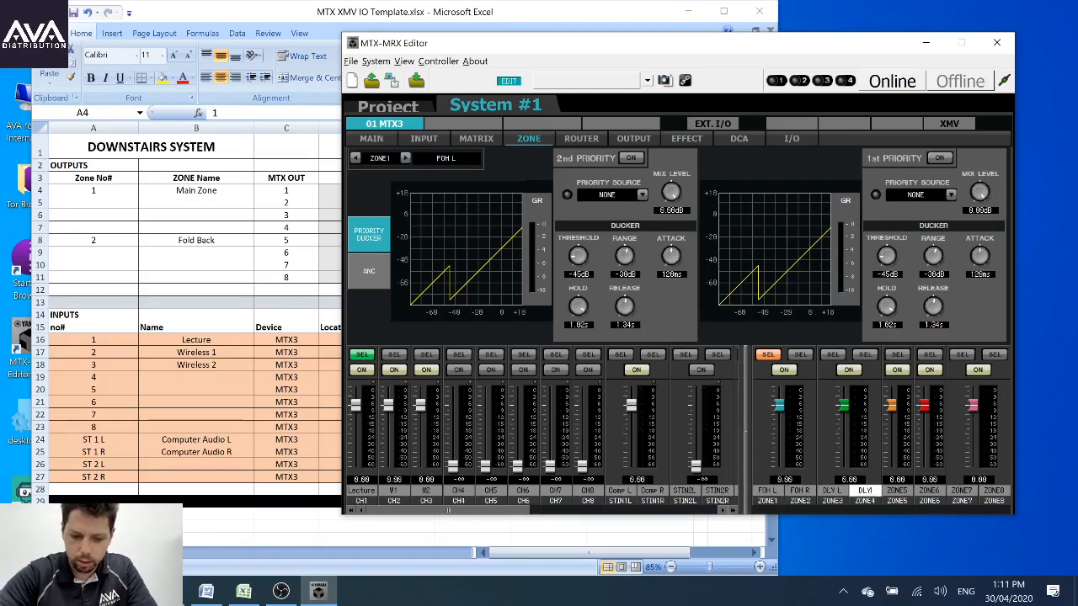
type(" R")
key("Return")
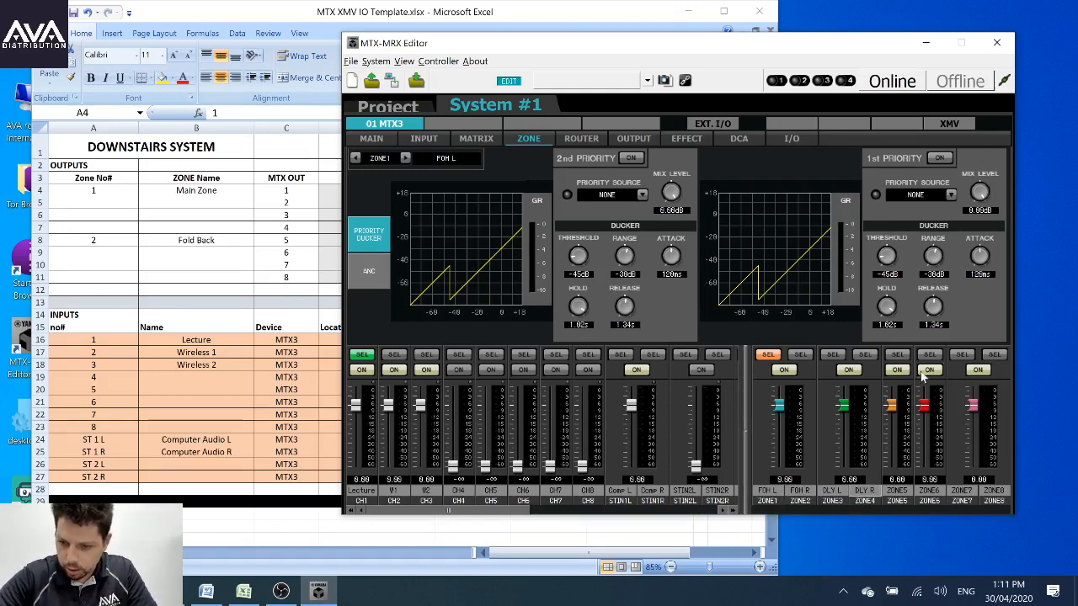
Step: Switch off unused zones ZONE6 and ZONE7/8 with their faders fully down, and name ZONE5 FB
left_click_drag(974, 405, 949, 523)
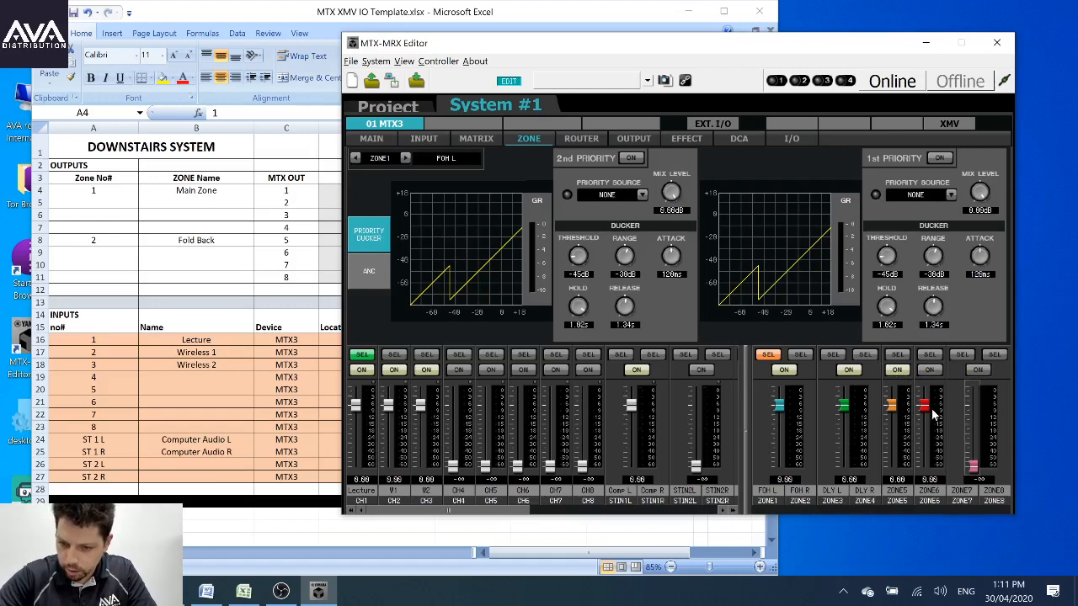
left_click_drag(924, 406, 920, 505)
double_click(899, 491)
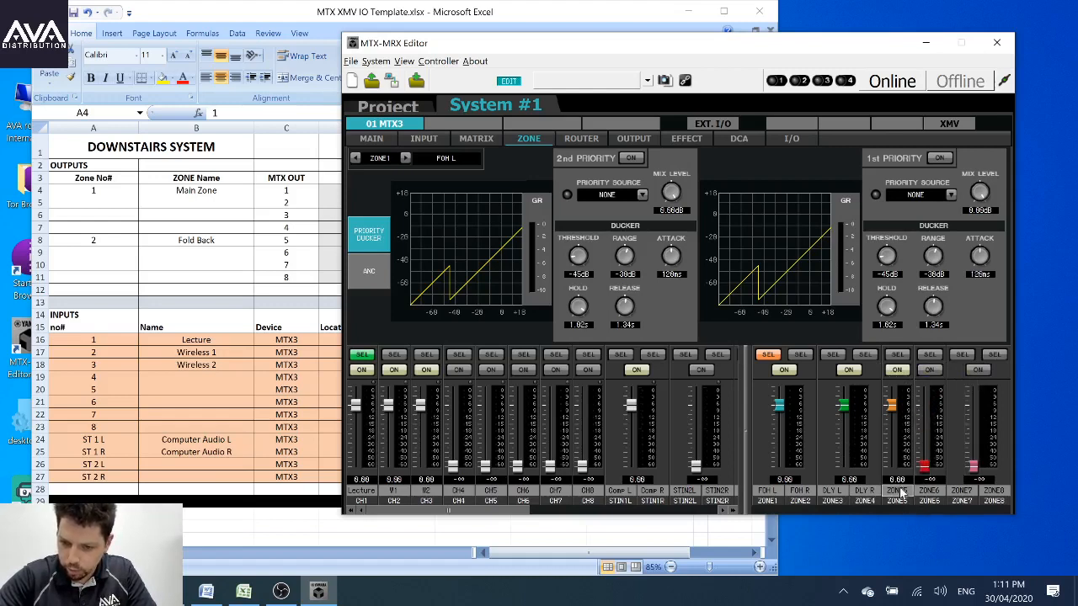
type("FB")
key("Return")
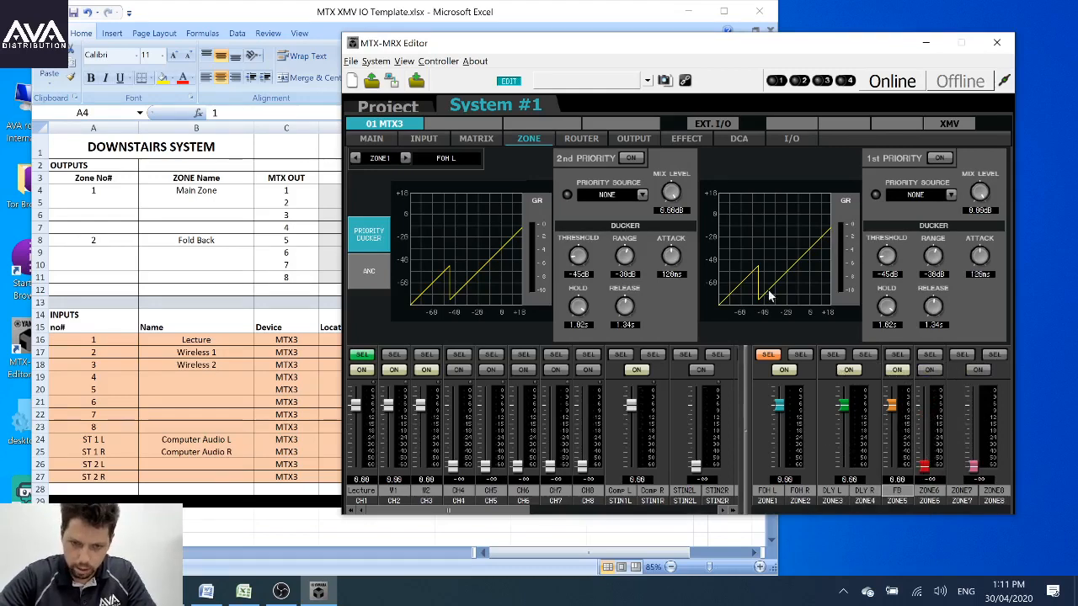
Step: Check in the Excel plan which MTX outputs belong to the Main Zone, and return to the MTX-MRX Editor
left_click_drag(684, 46, 670, 47)
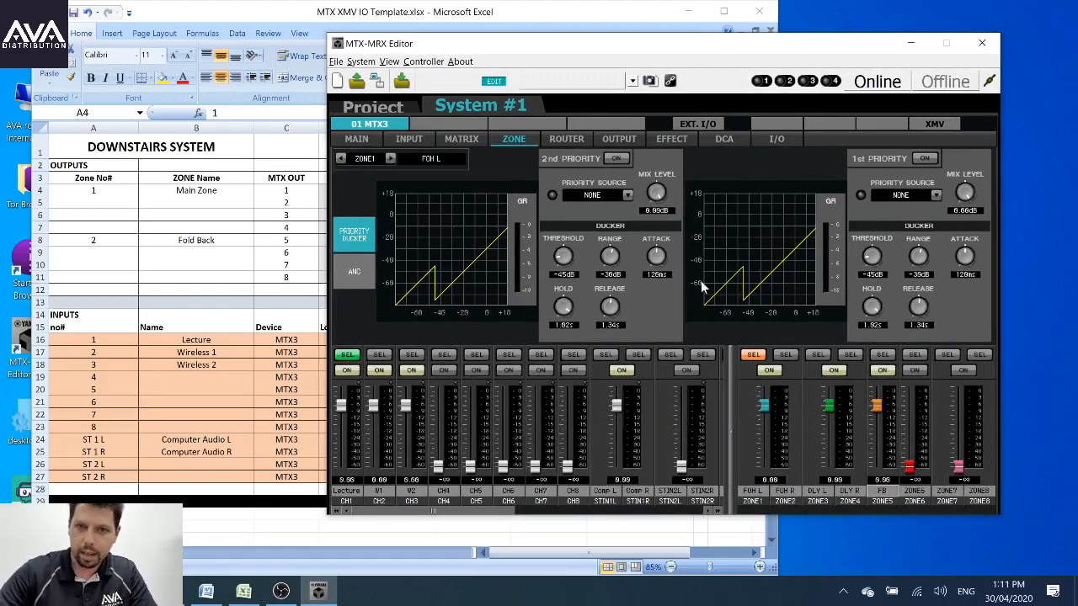
left_click(266, 7)
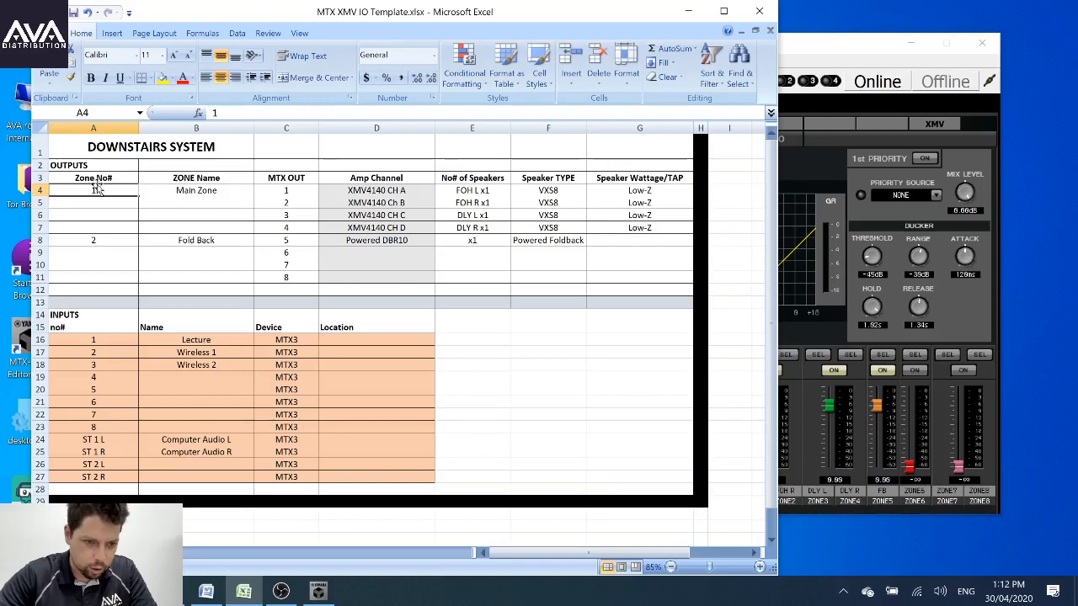
left_click_drag(298, 192, 297, 228)
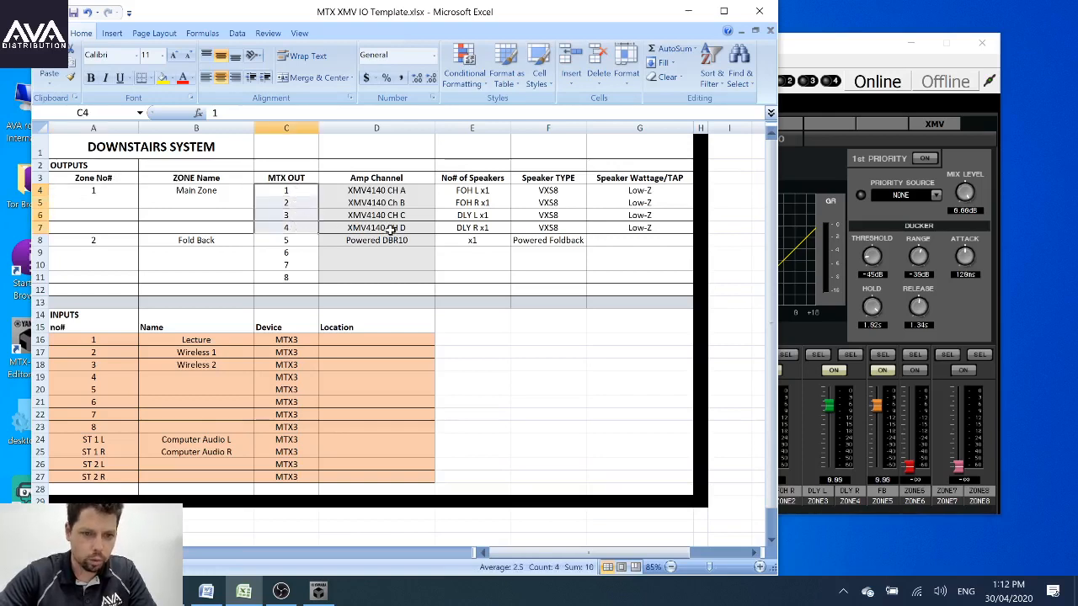
left_click(823, 52)
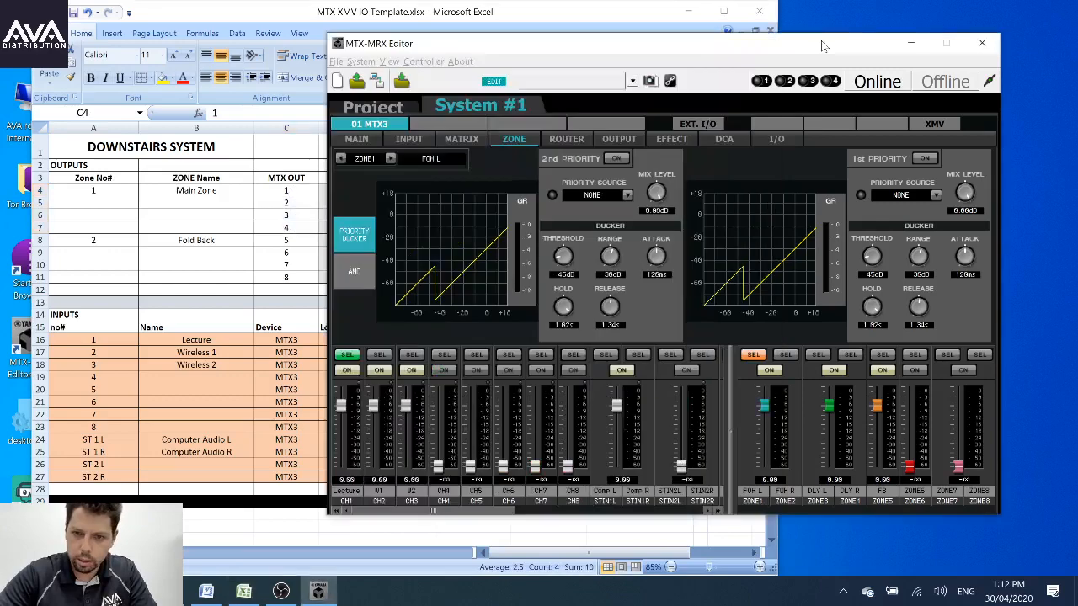
Step: Review how the MTX3 router assigns zones to outputs, leafing through the zone, output, effect, DCA and main pages before returning to the router
left_click(560, 140)
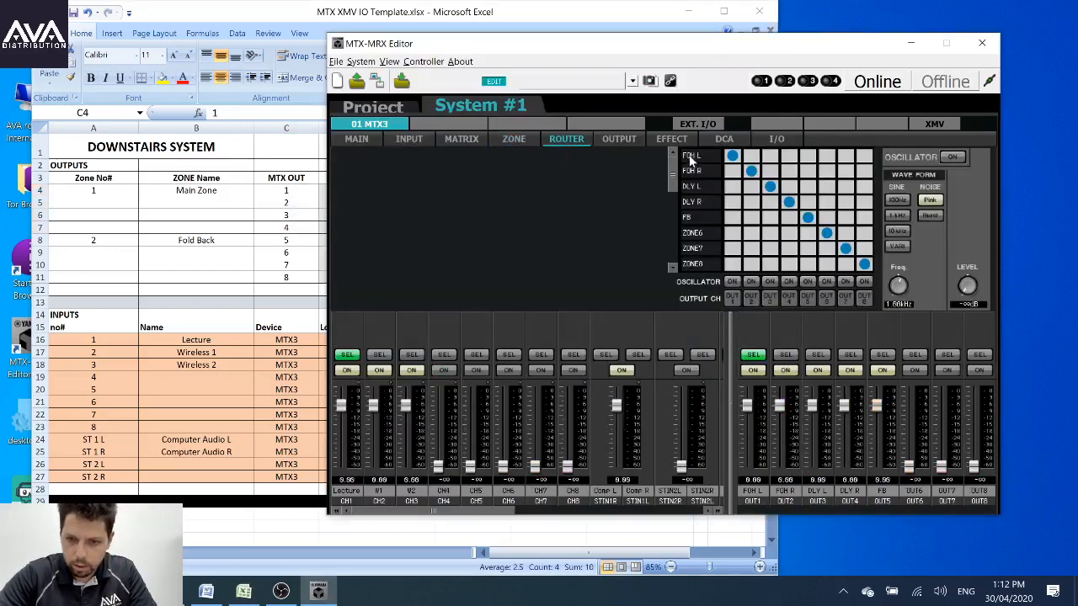
mouse_move(702, 48)
left_mouse_down()
mouse_move(682, 47)
mouse_move(717, 52)
left_mouse_up()
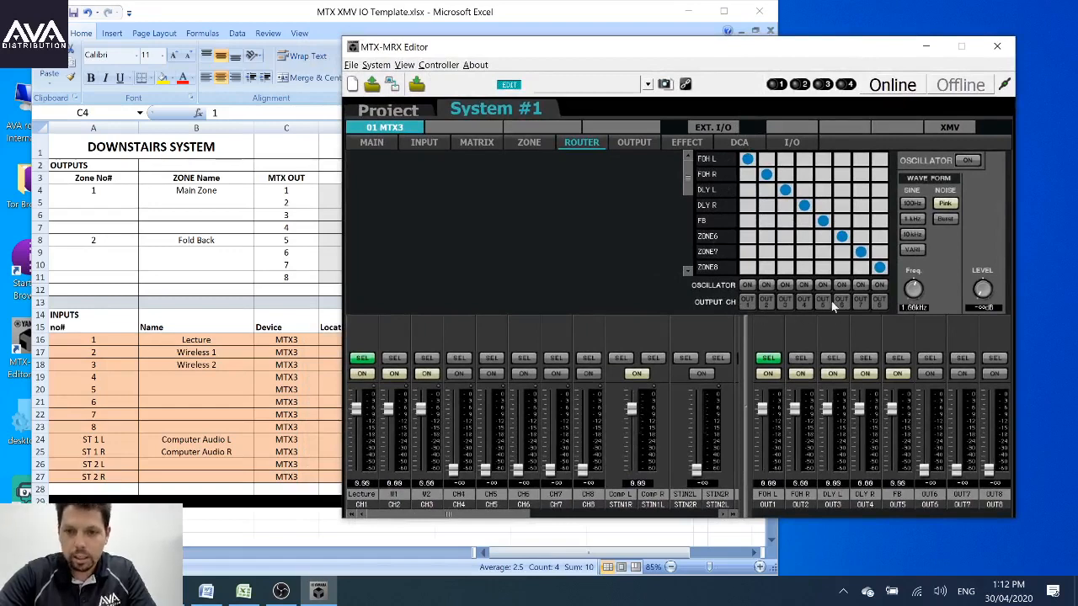
left_click(416, 144)
left_click(542, 143)
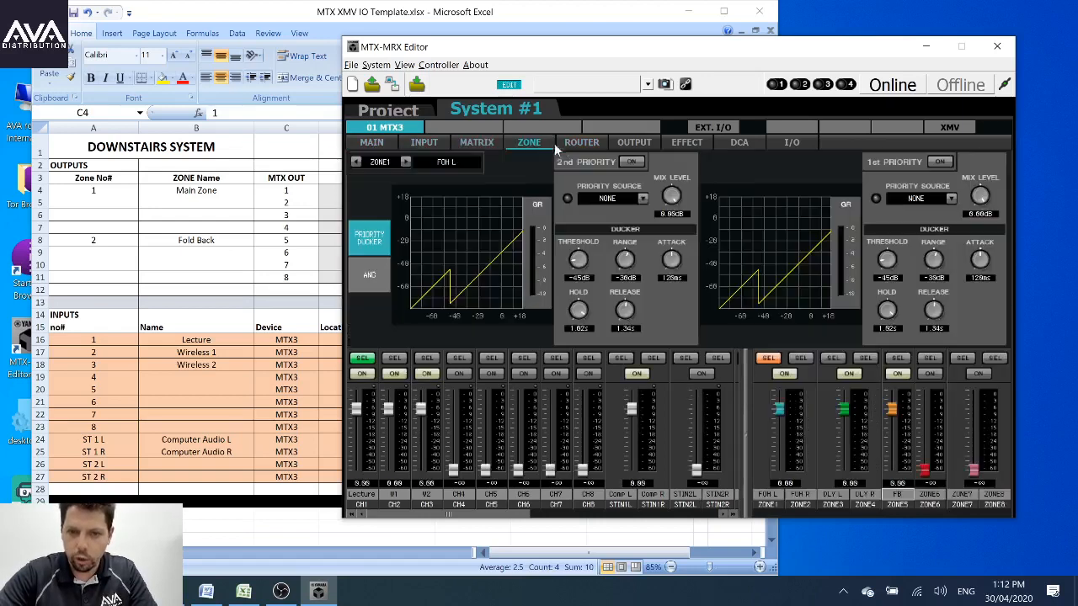
left_click(588, 142)
left_click(634, 143)
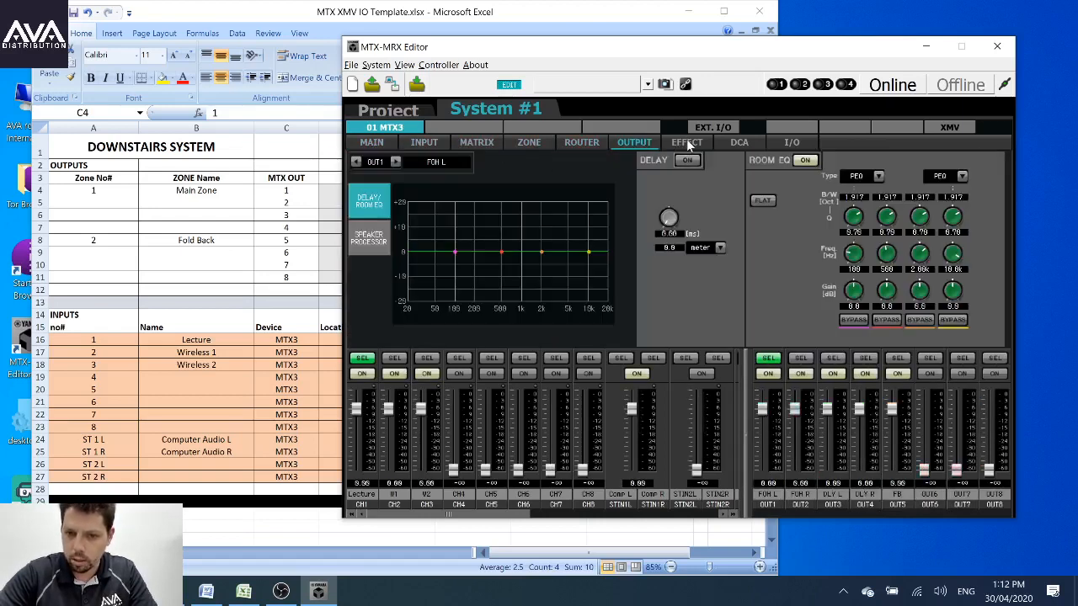
left_click(687, 143)
left_click(736, 143)
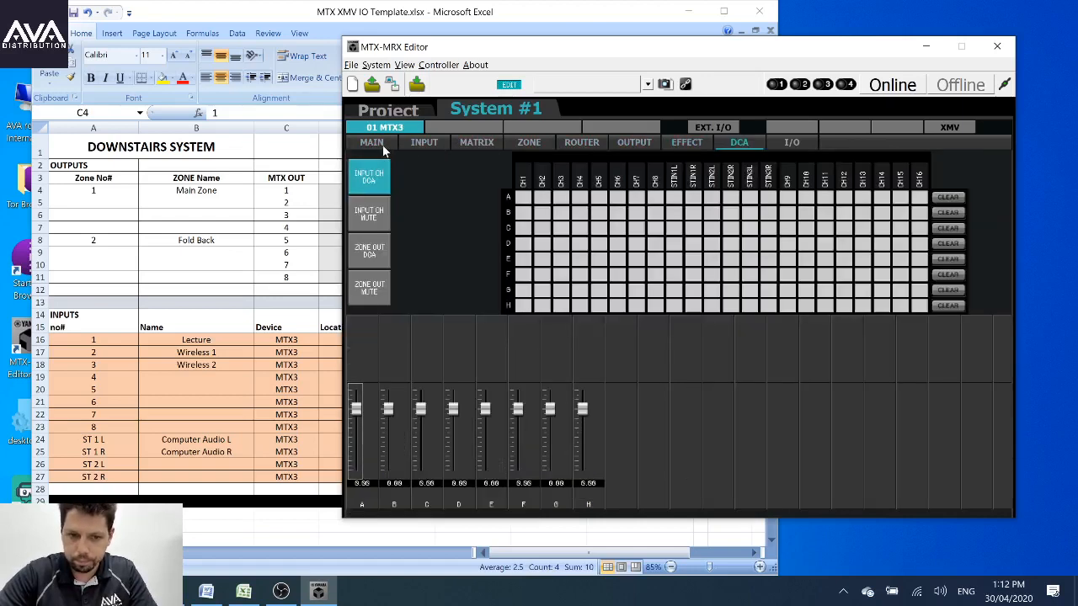
left_click(383, 145)
left_click(582, 142)
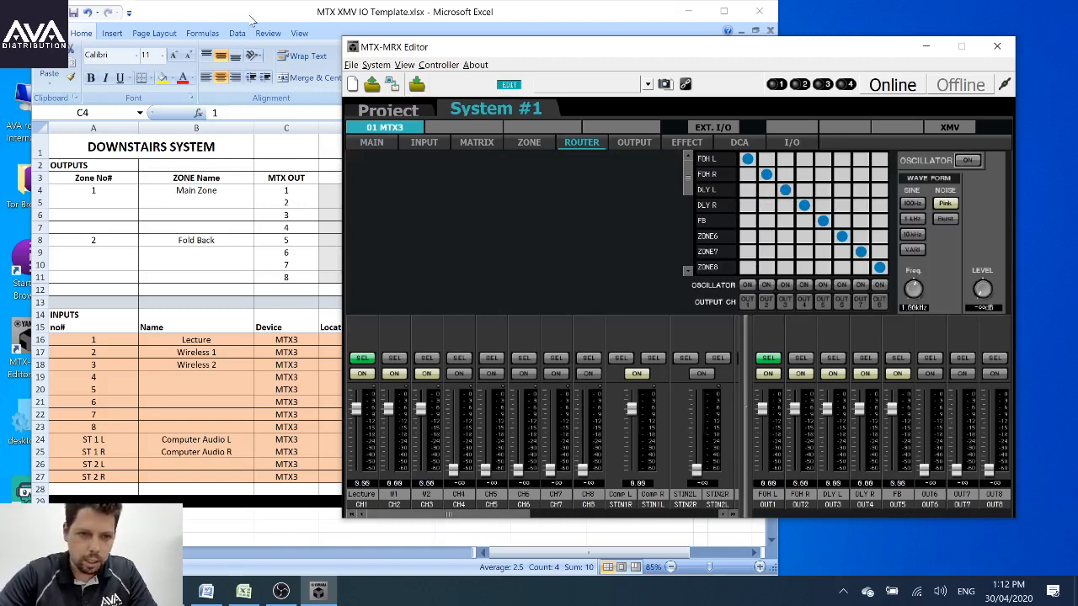
Step: Check in the Excel plan which speaker belongs to MTX output 1, and return to the MTX-MRX Editor
key("alt+Tab")
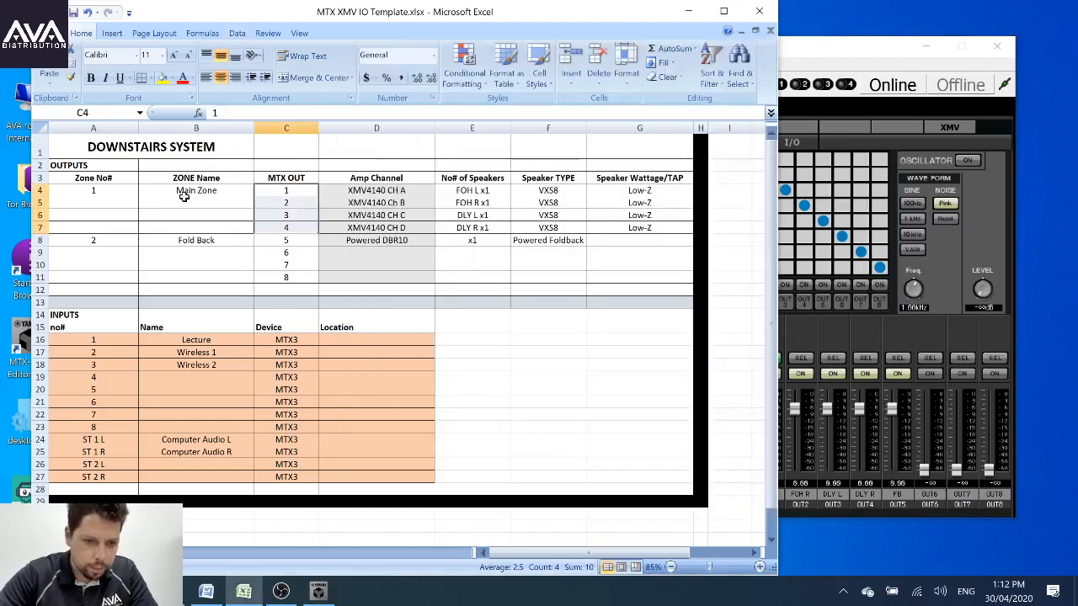
left_click(496, 191)
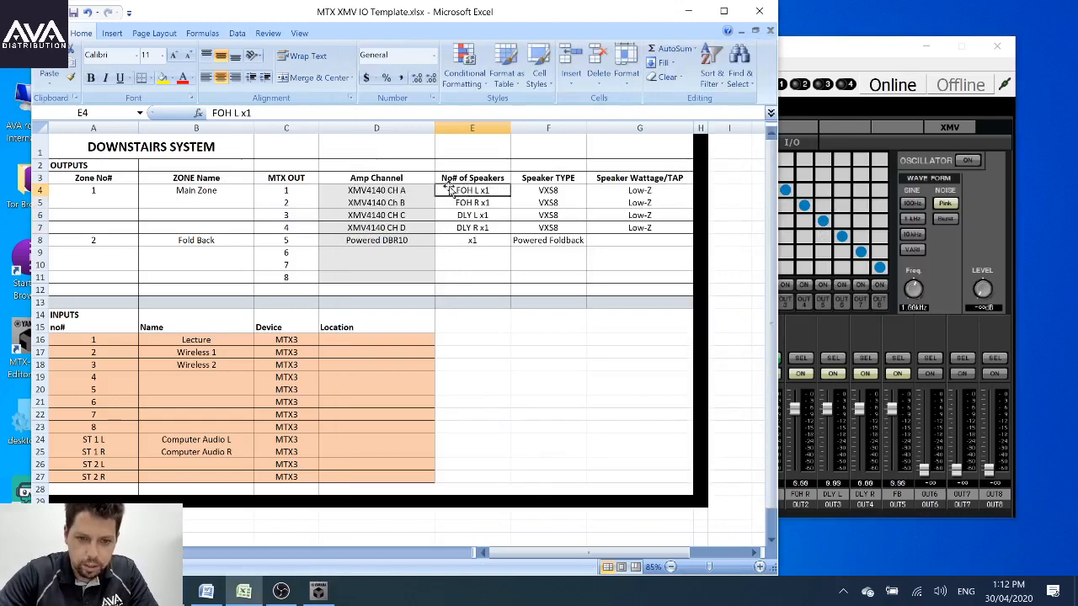
left_click(302, 191)
left_click(459, 191)
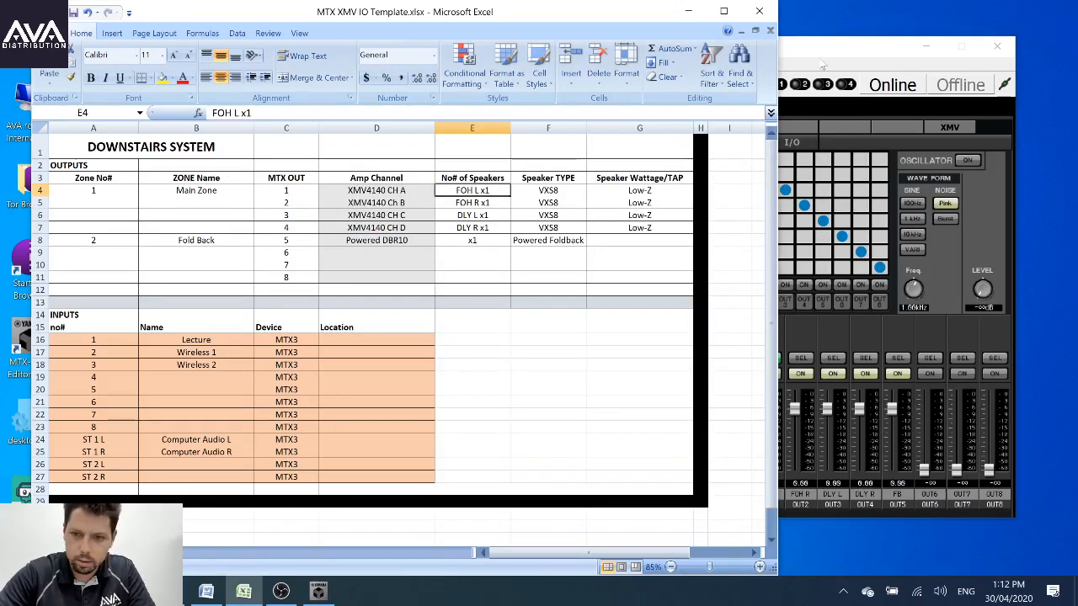
left_click(804, 84)
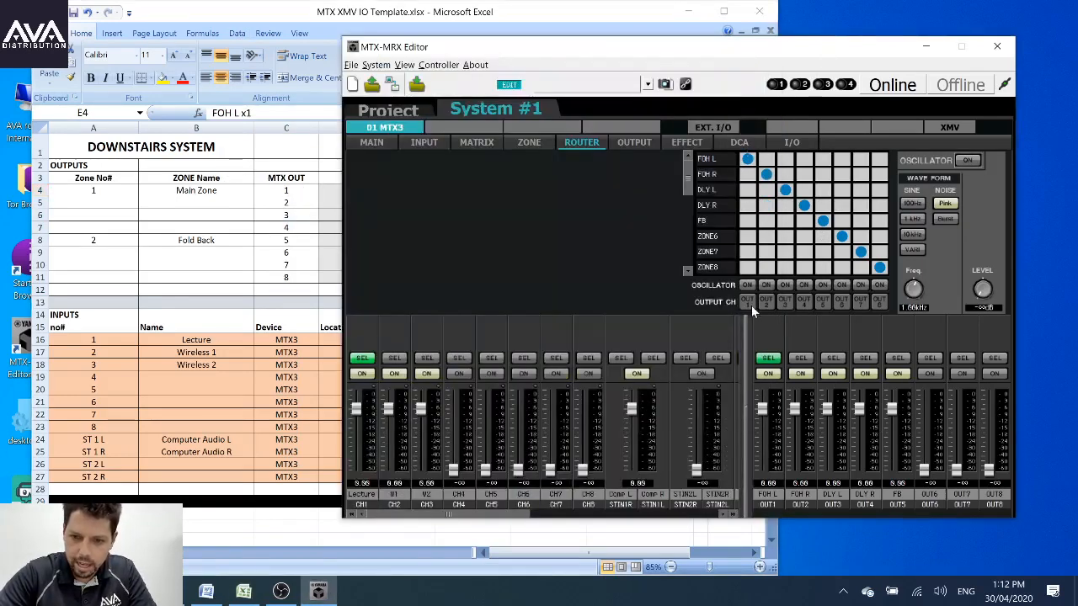
Step: Snap the Excel plan to one half of the screen and bring the MTX-MRX Editor in front beside it
left_click_drag(538, 49, 582, 46)
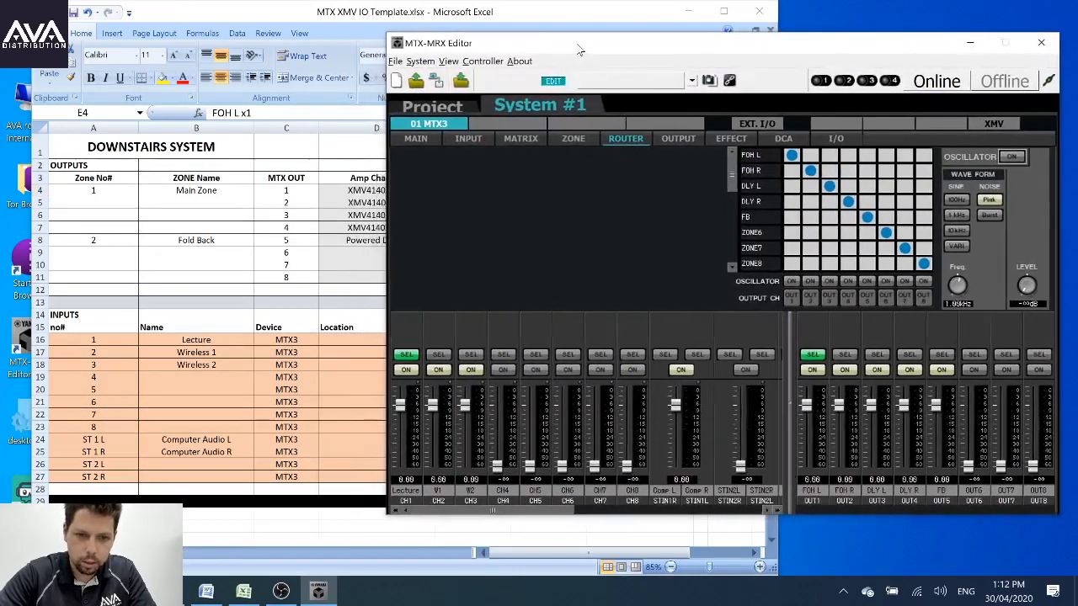
left_click(358, 22)
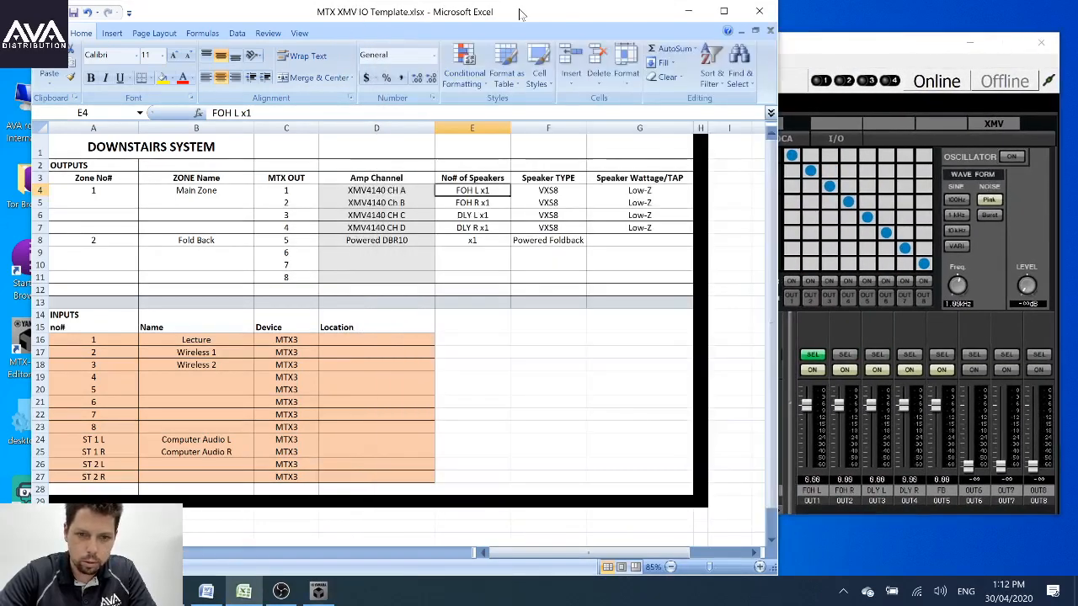
left_click_drag(520, 15, 425, 16)
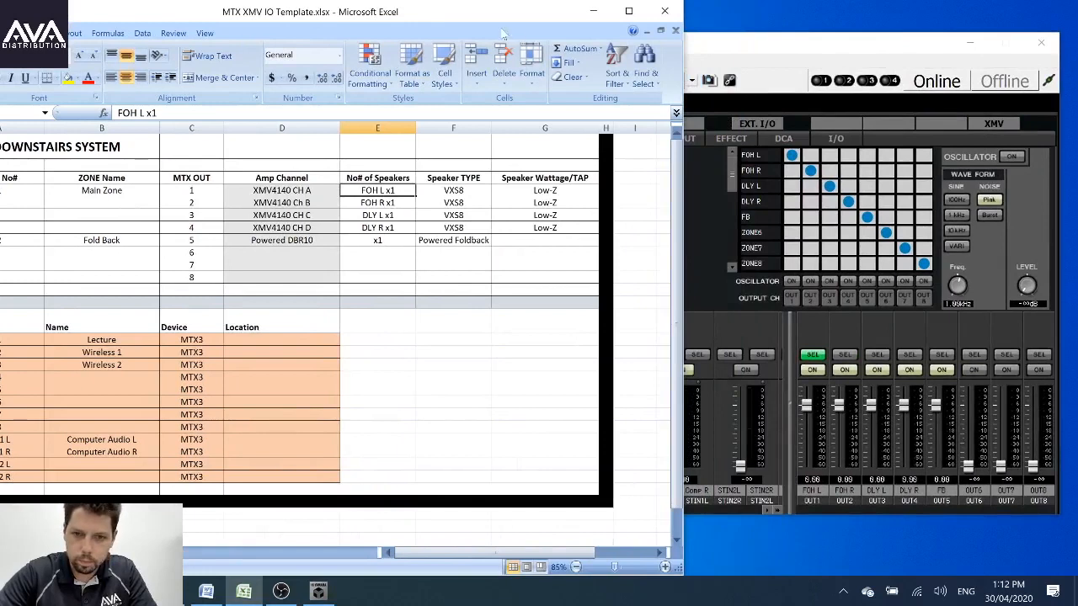
left_click_drag(499, 17, 493, 17)
left_click(692, 43)
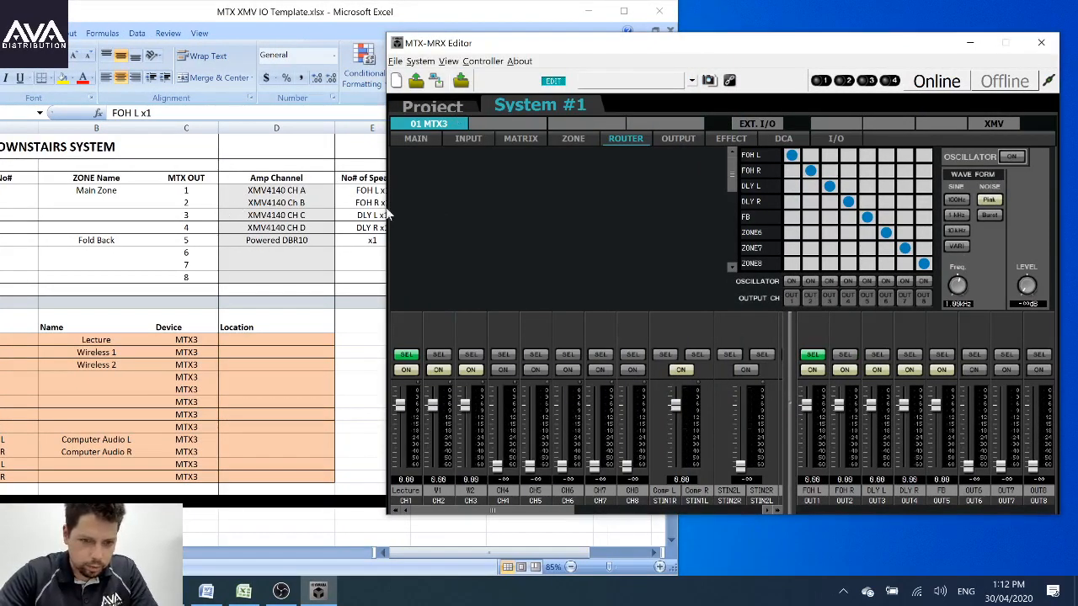
left_click(375, 34)
double_click(349, 12)
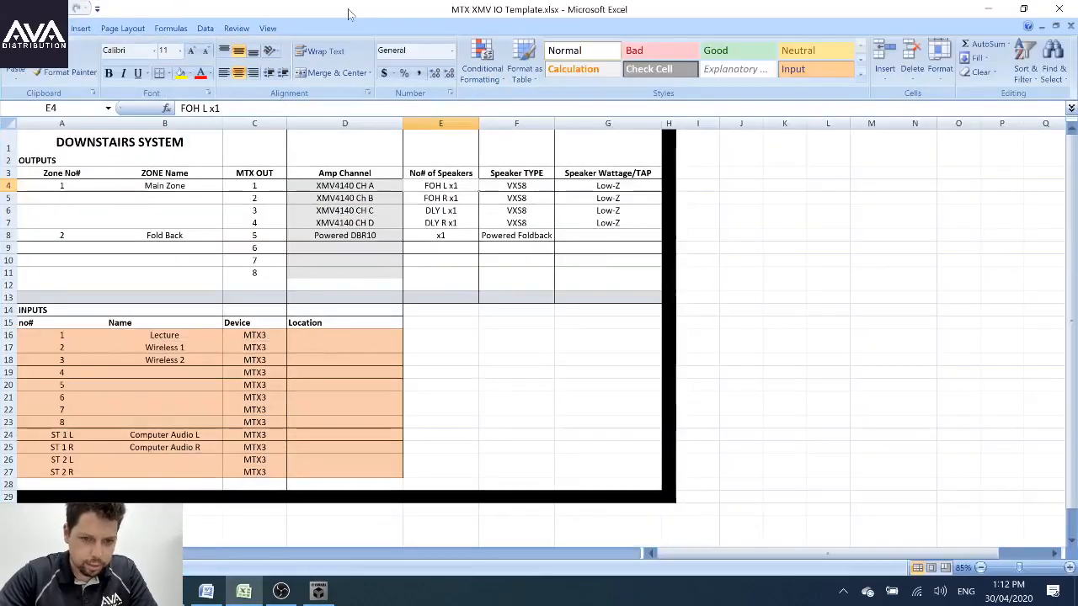
left_click_drag(350, 12, 1, 76)
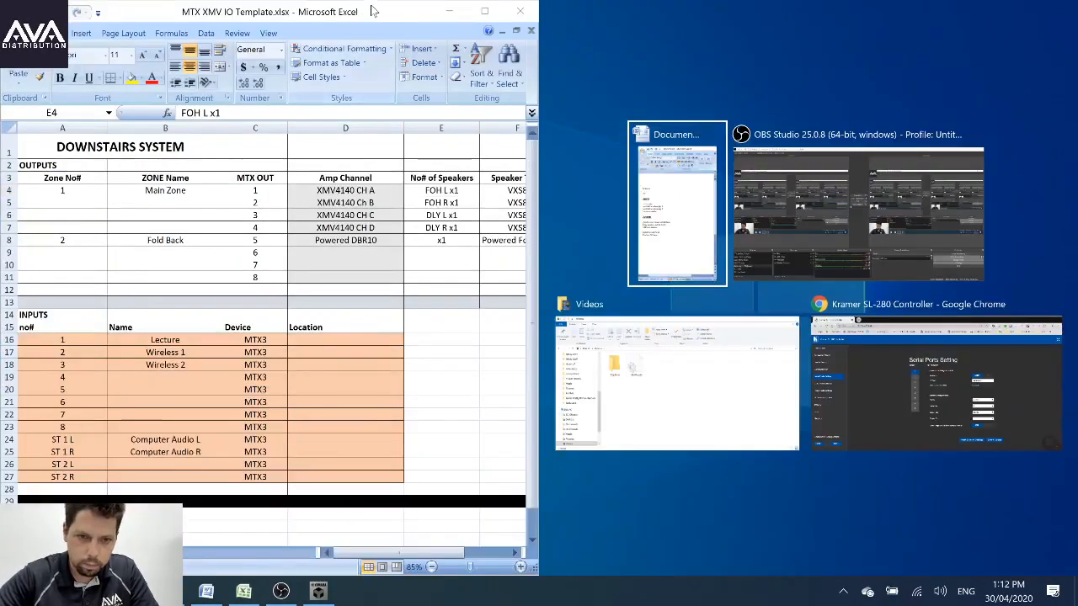
left_click(495, 89)
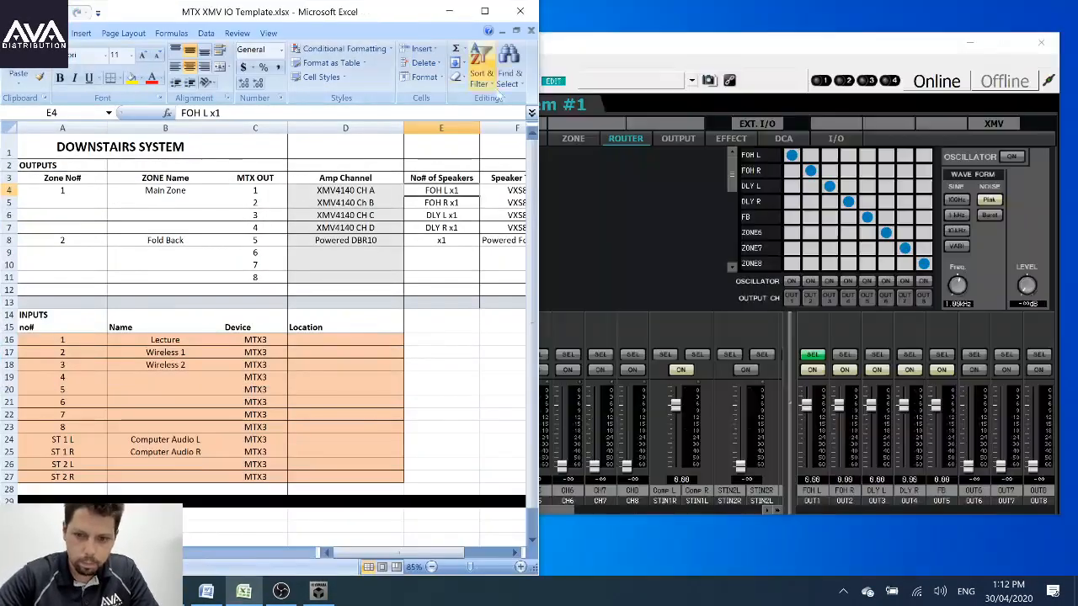
left_click(319, 591)
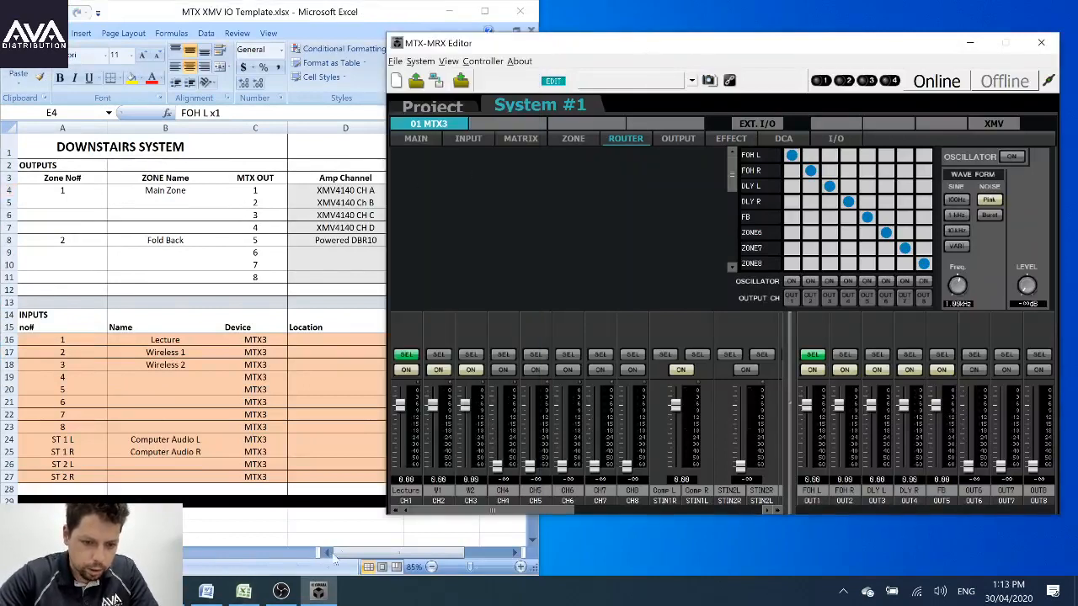
Step: Consult the Excel plan, and try routing zone FOH L to output 3 and FOH R to output 4
left_click(369, 555)
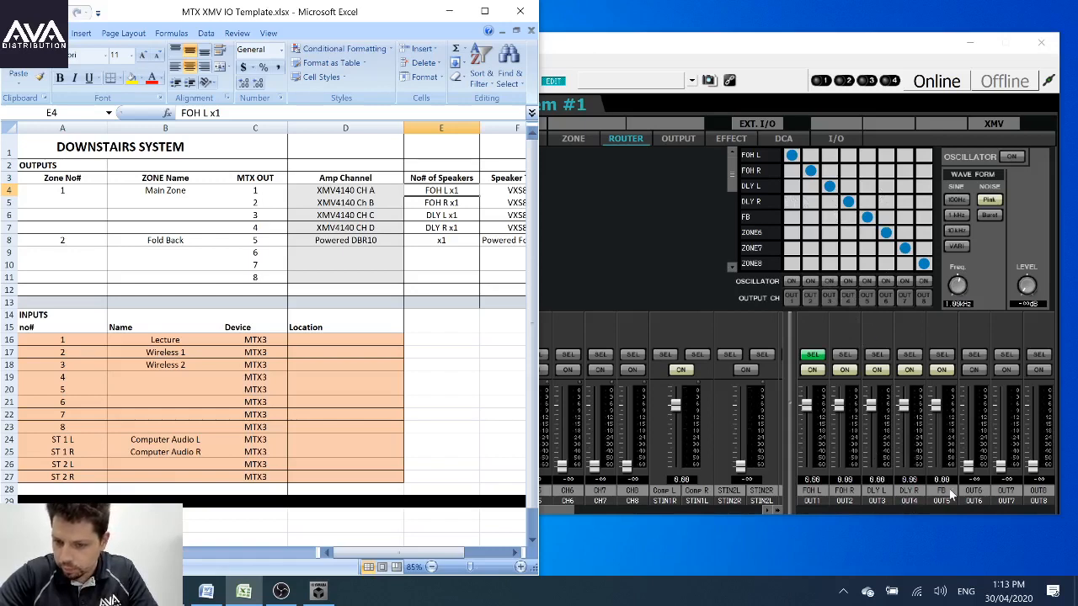
left_click(886, 52)
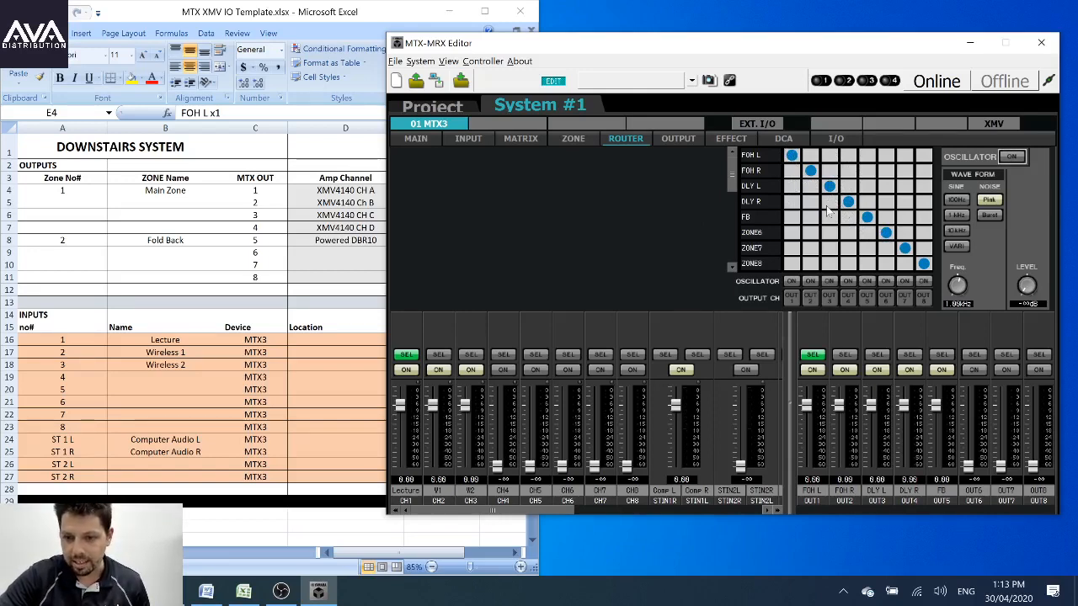
left_click(829, 156)
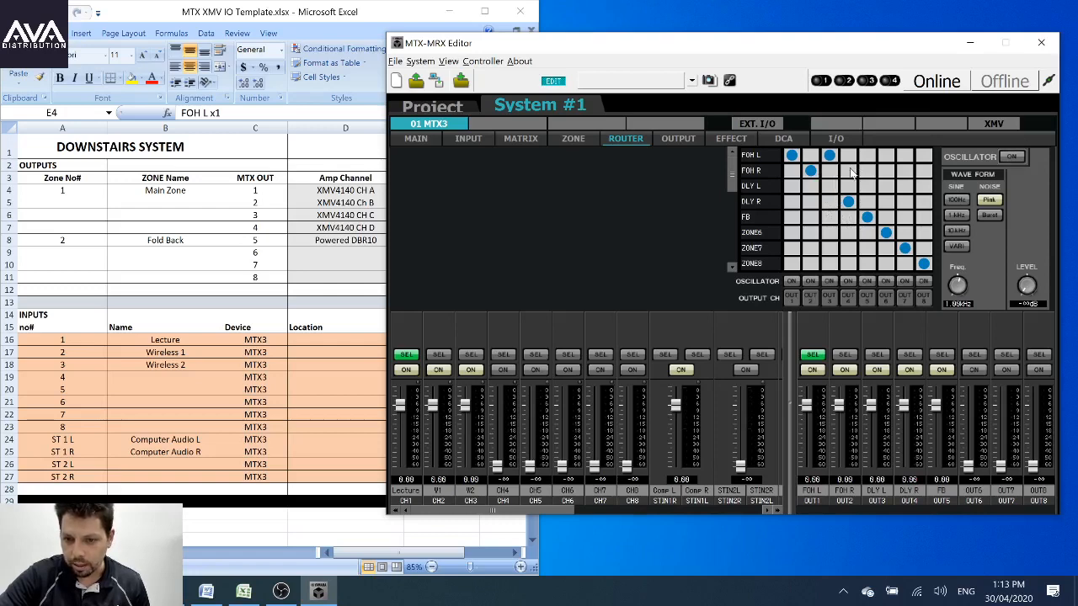
left_click(848, 171)
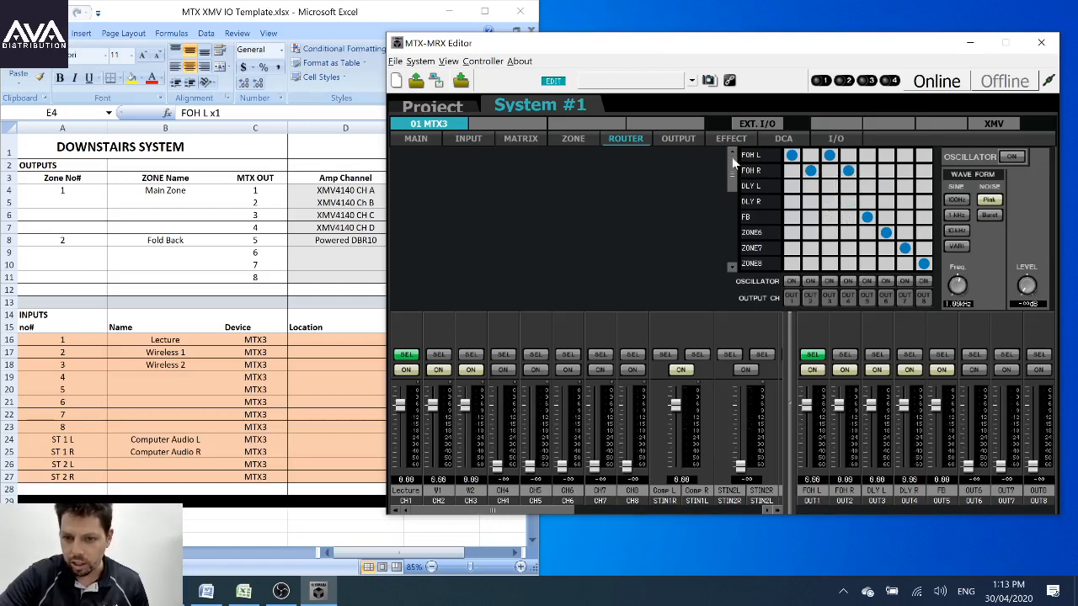
Step: Lower the linked FOH L/FOH R zone fader to about -6.95 dB
left_click(586, 142)
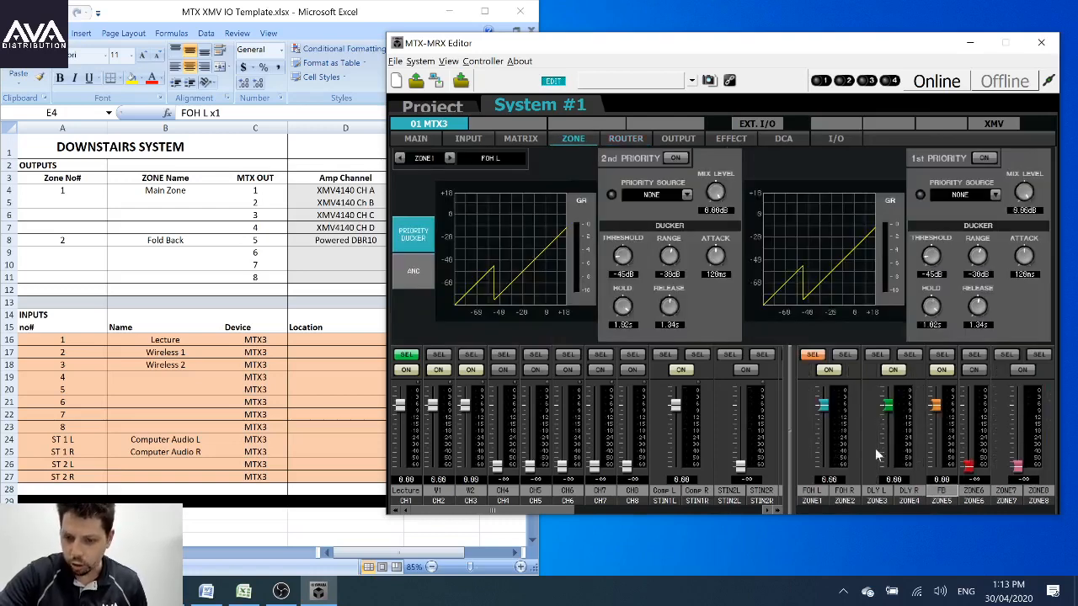
left_click_drag(823, 410, 824, 425)
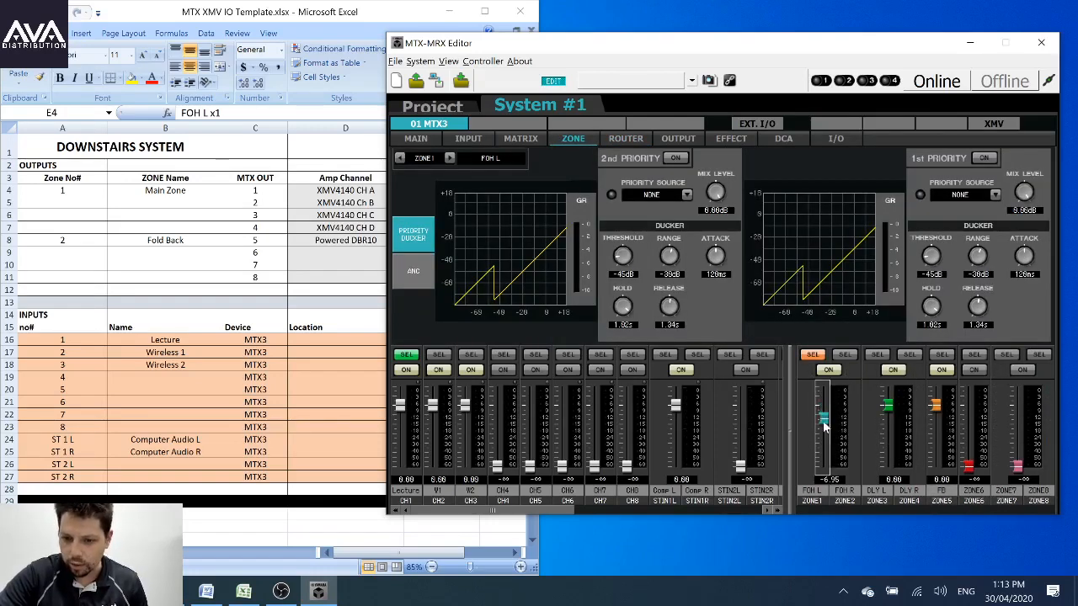
Step: Route zone DLY L back to output 3 and DLY R back to output 4 in the router
left_click(632, 141)
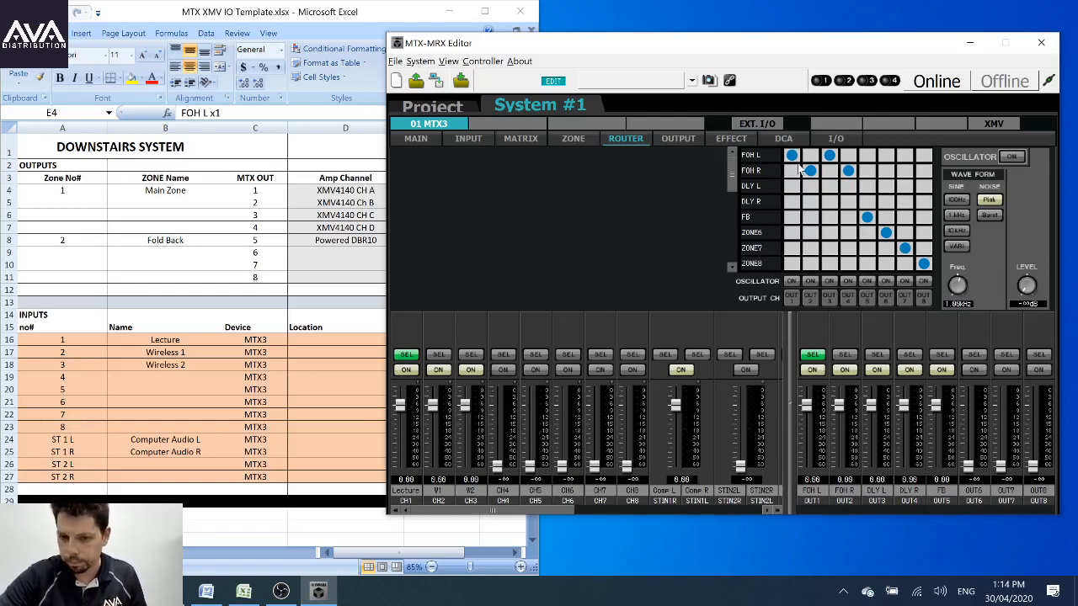
left_click(830, 187)
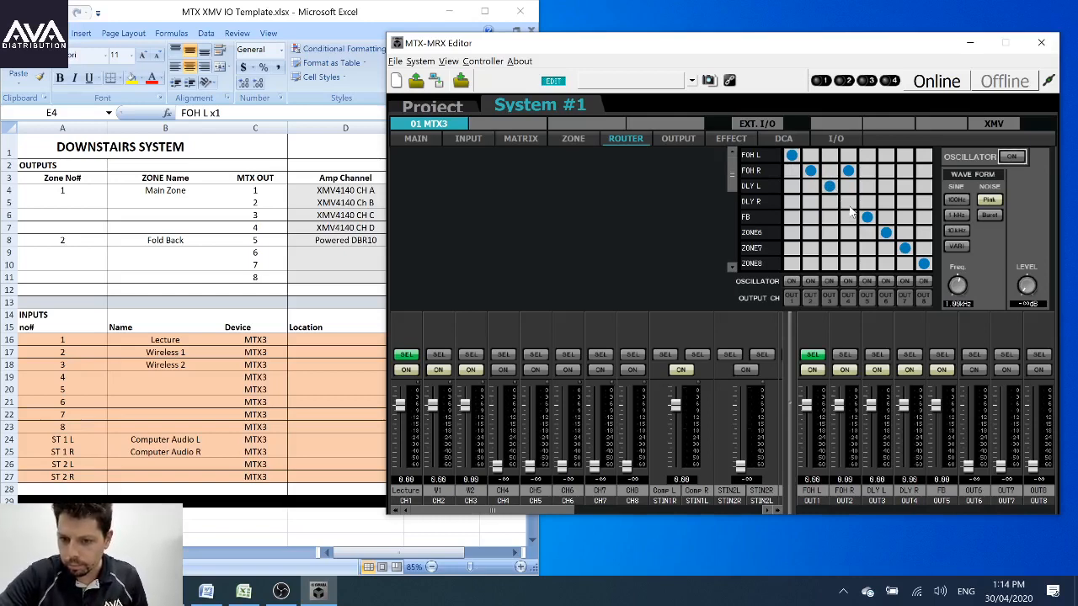
left_click(848, 203)
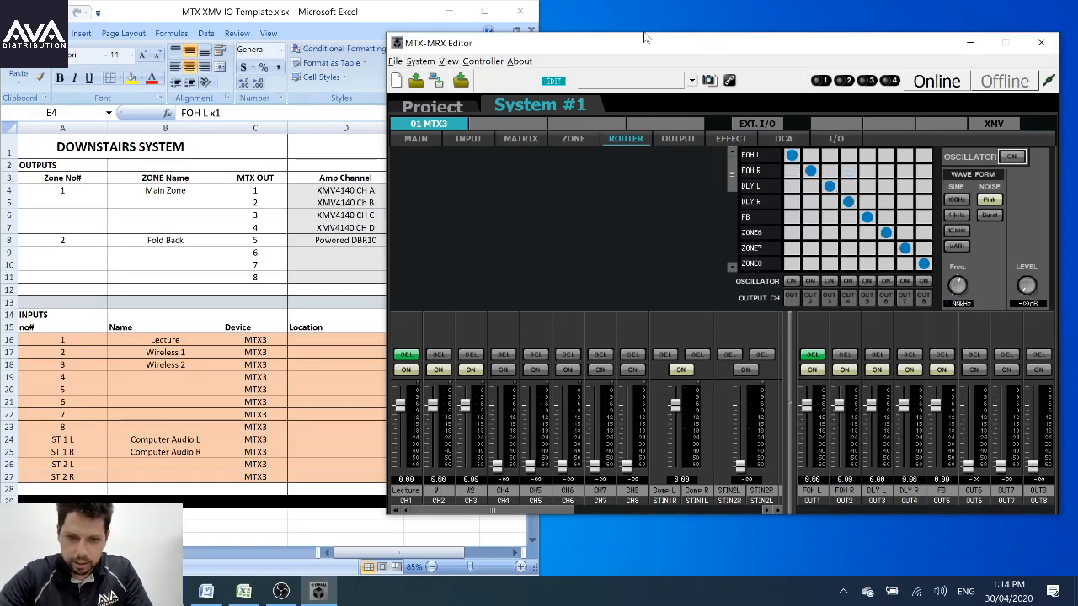
Step: Examine the channel strips on the MTX3 main page and the gain and +48V controls of inputs 1 to 8
left_click_drag(649, 44, 631, 47)
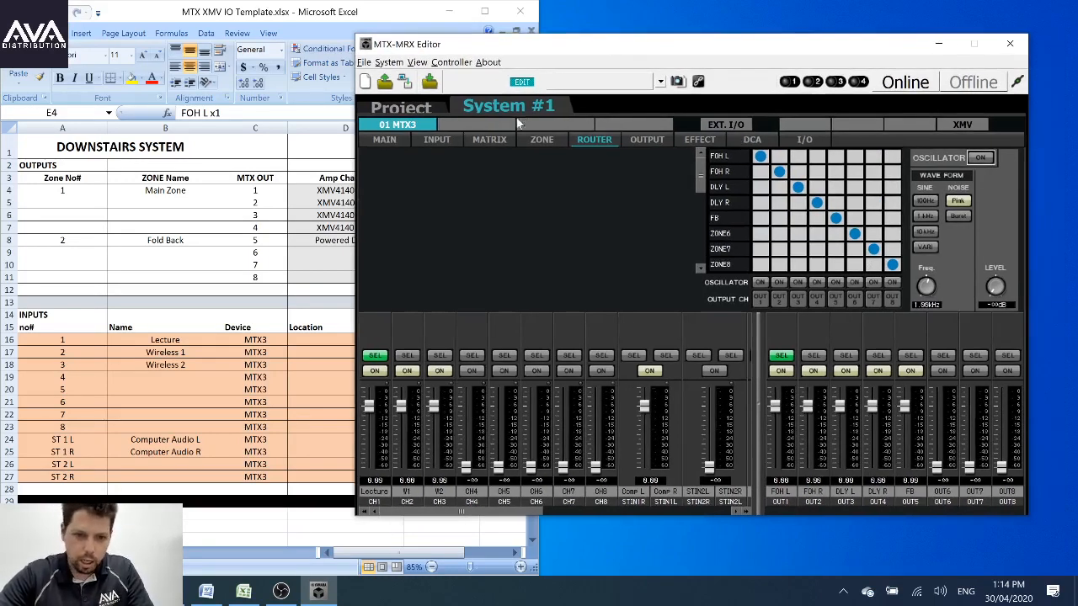
left_click(396, 139)
mouse_move(588, 48)
left_mouse_down()
mouse_move(549, 47)
mouse_move(586, 42)
left_mouse_up()
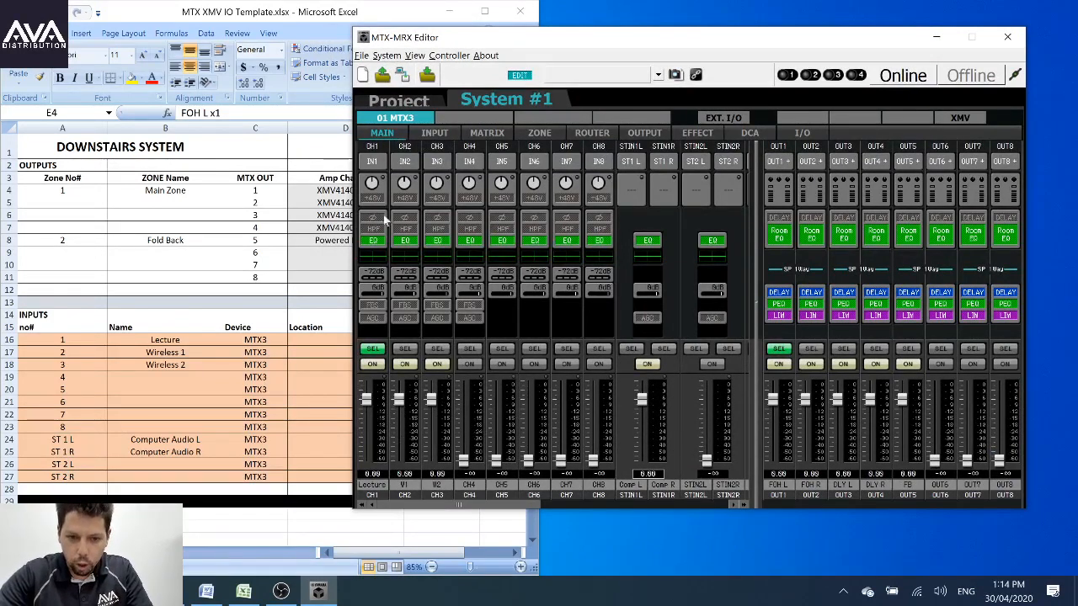
left_click(372, 183)
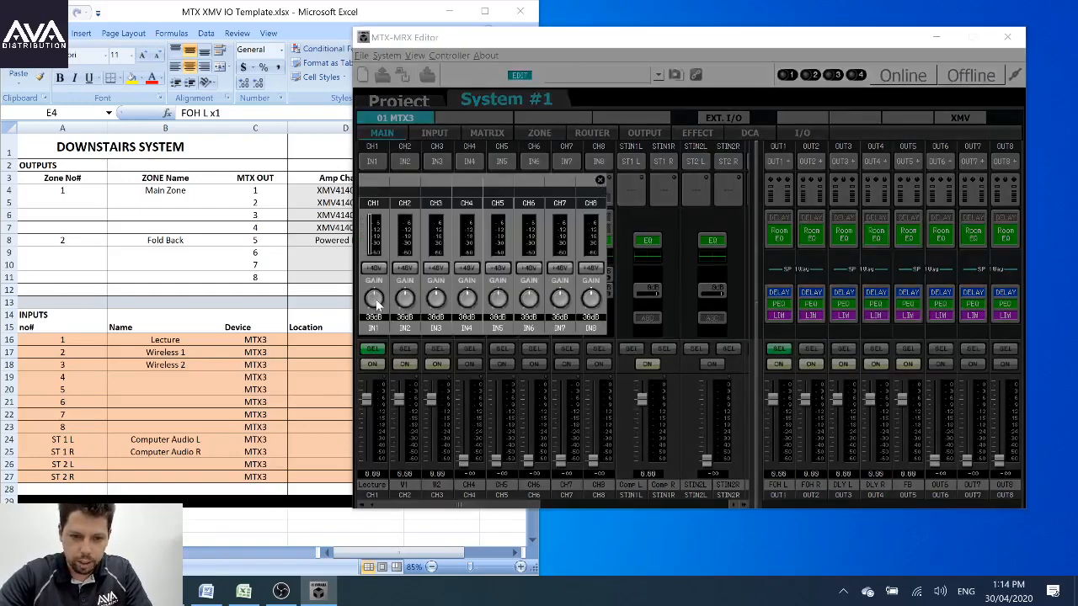
left_click(600, 182)
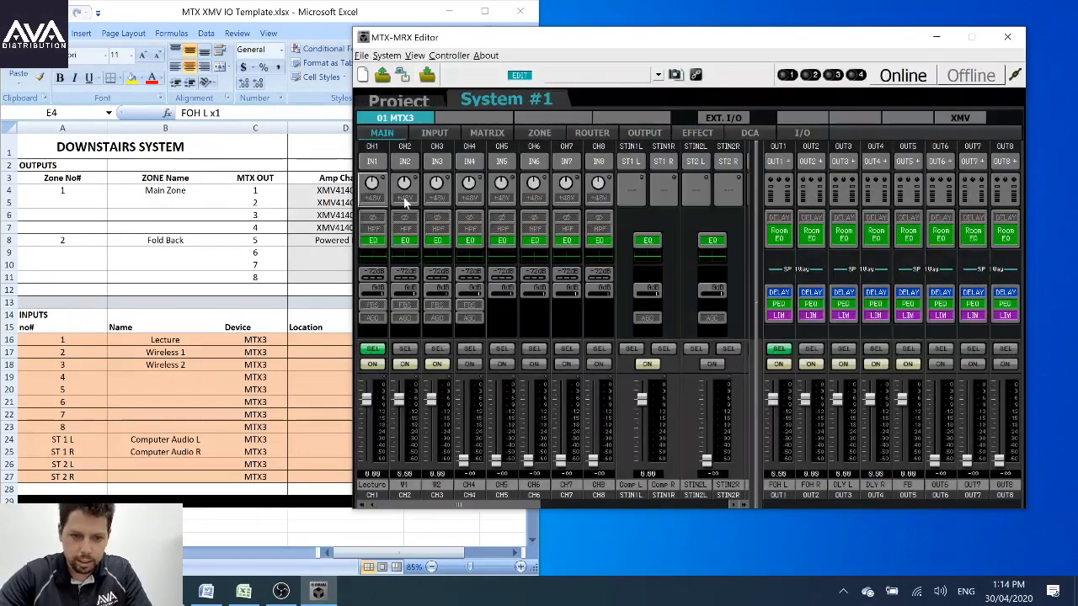
Step: Examine the gain, HPF and EQ settings of the Lecture, W1 and W2 input channels
left_click(377, 227)
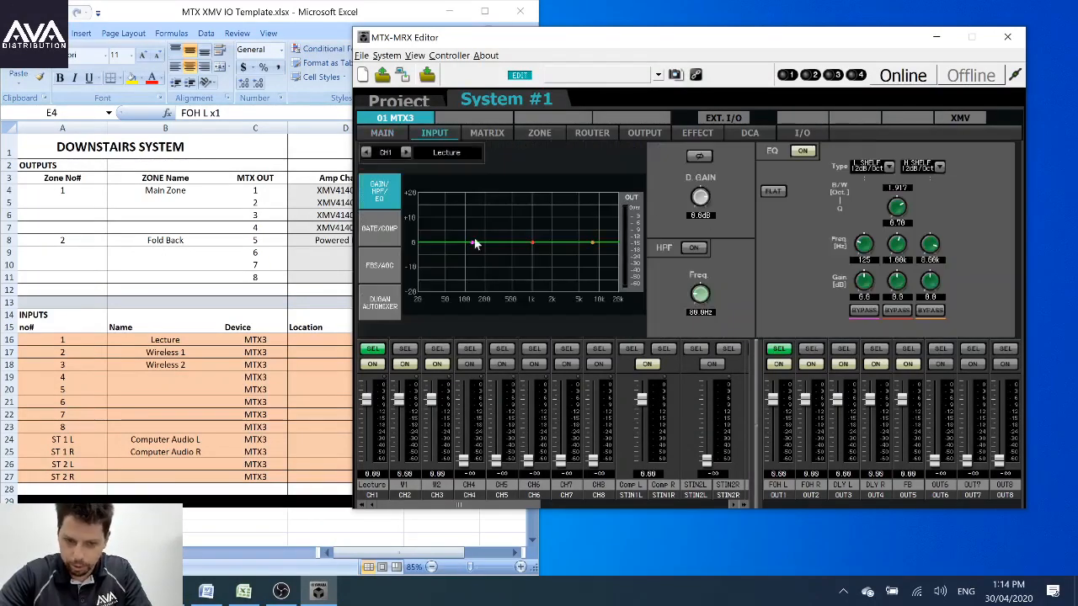
left_click(382, 135)
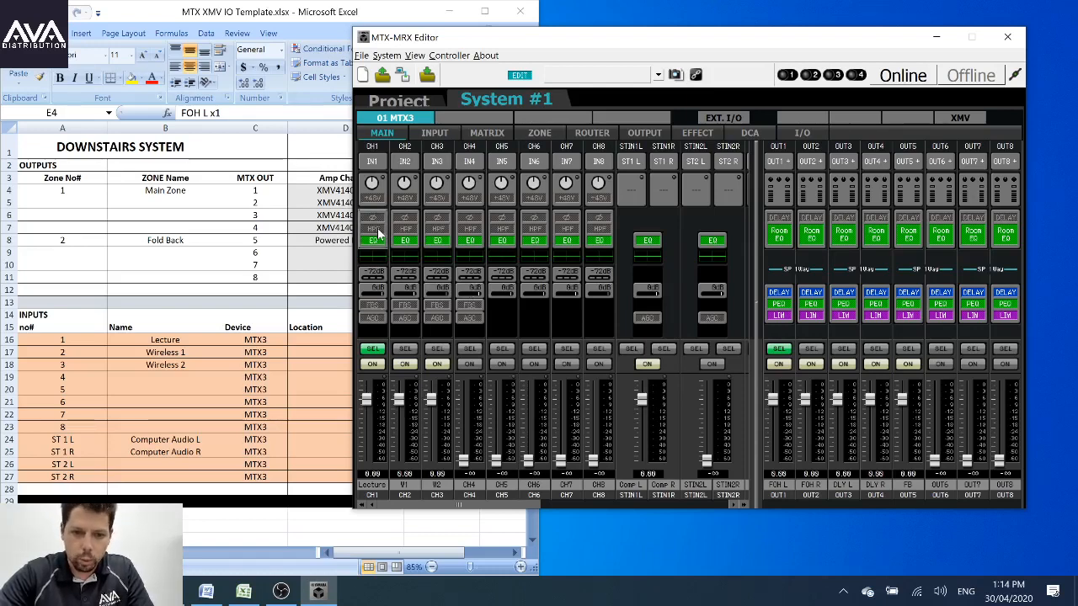
left_click(427, 134)
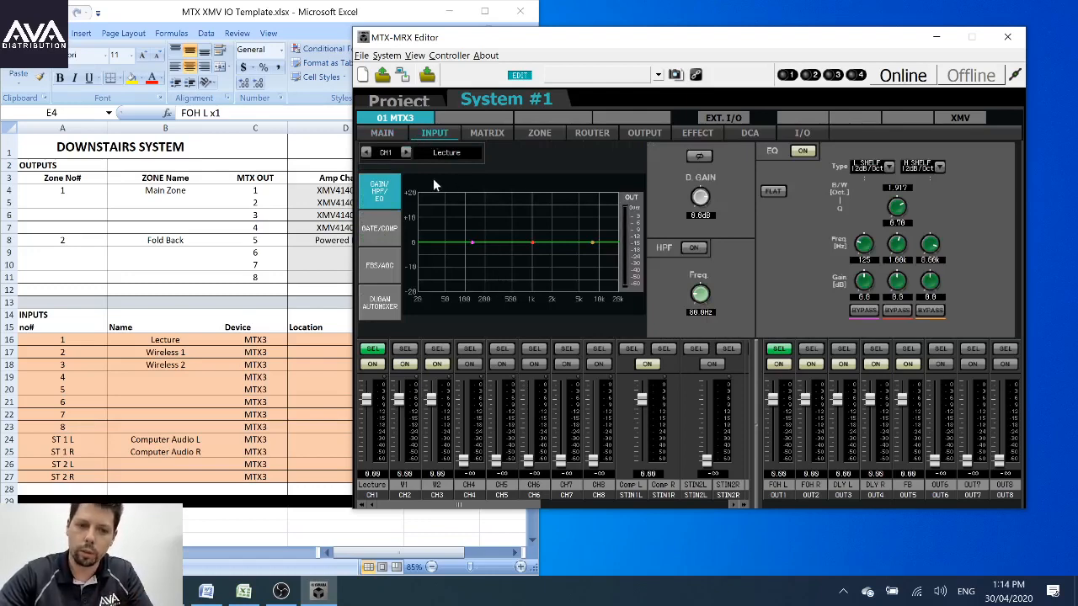
left_click(405, 349)
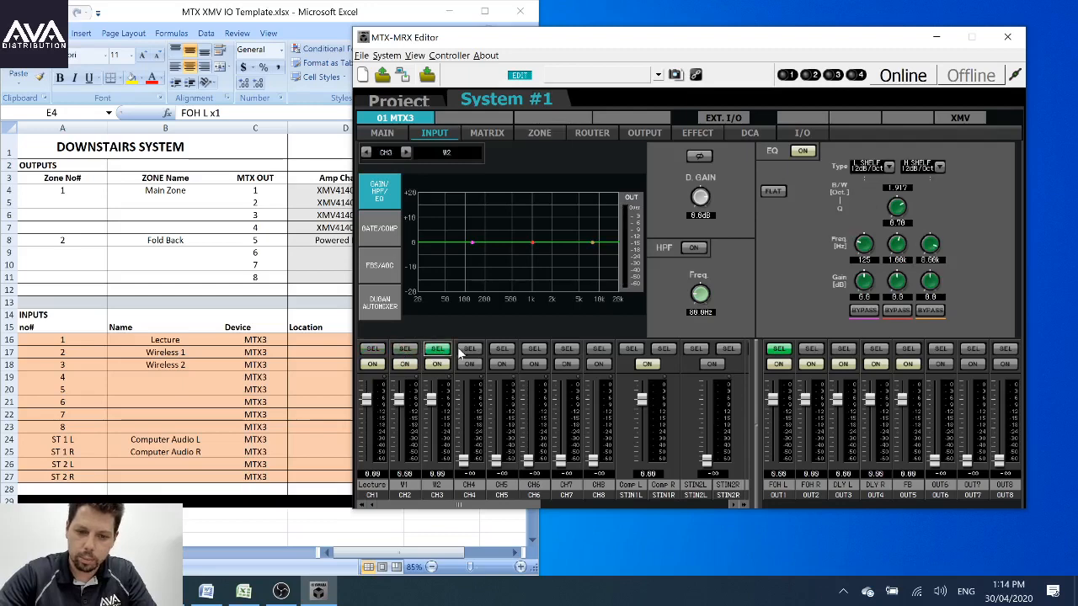
Step: Compare the processing sections available on the CH4 and CH5 input channels with those on Lecture, W1 and W2
left_click(406, 154)
left_click(406, 154)
left_click(405, 153)
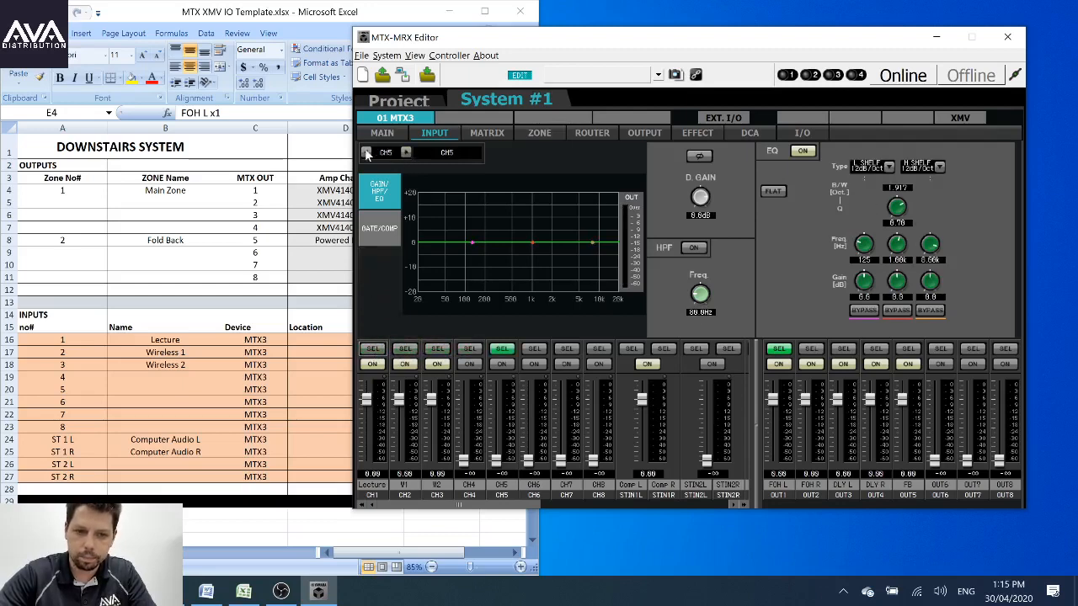
left_click(367, 153)
left_click(366, 153)
left_click(367, 154)
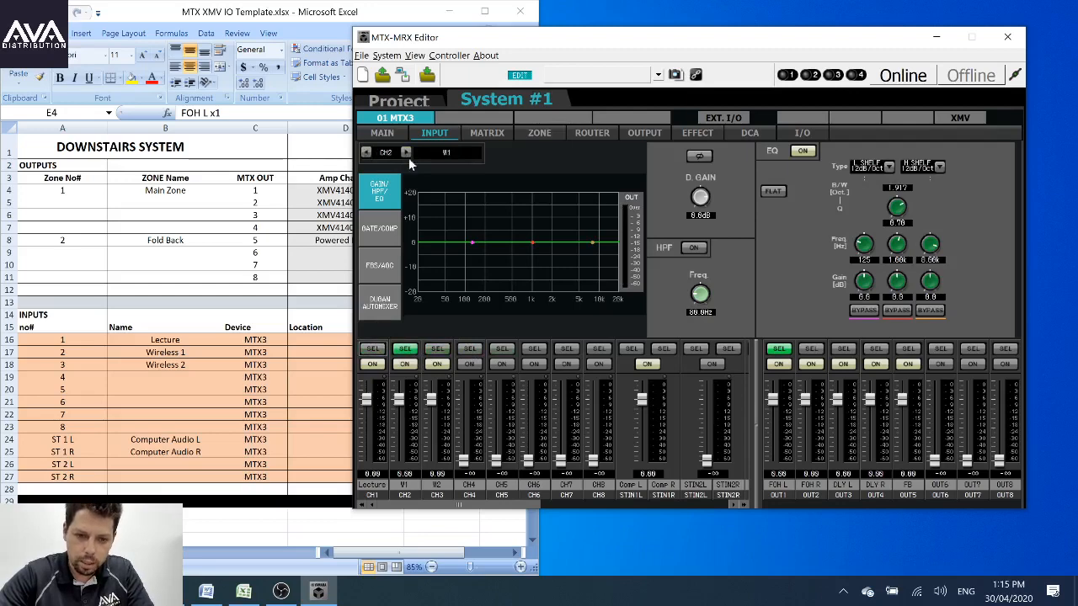
left_click(366, 154)
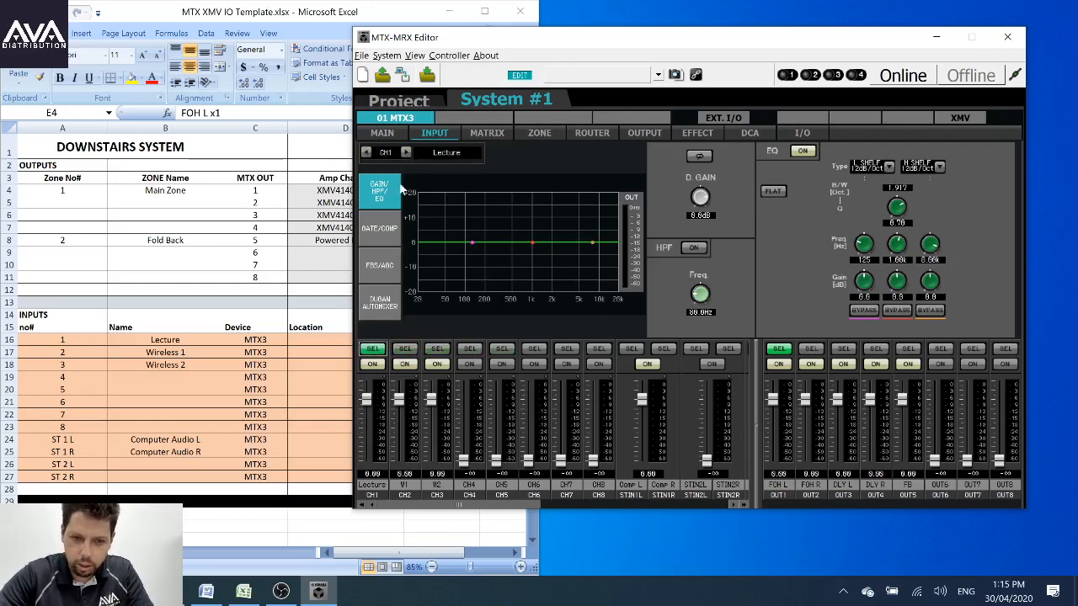
Step: Examine the gate/compressor and FBS/AGC settings of the Lecture channel, the W1 EQ, and the Dugan automixer
left_click(380, 229)
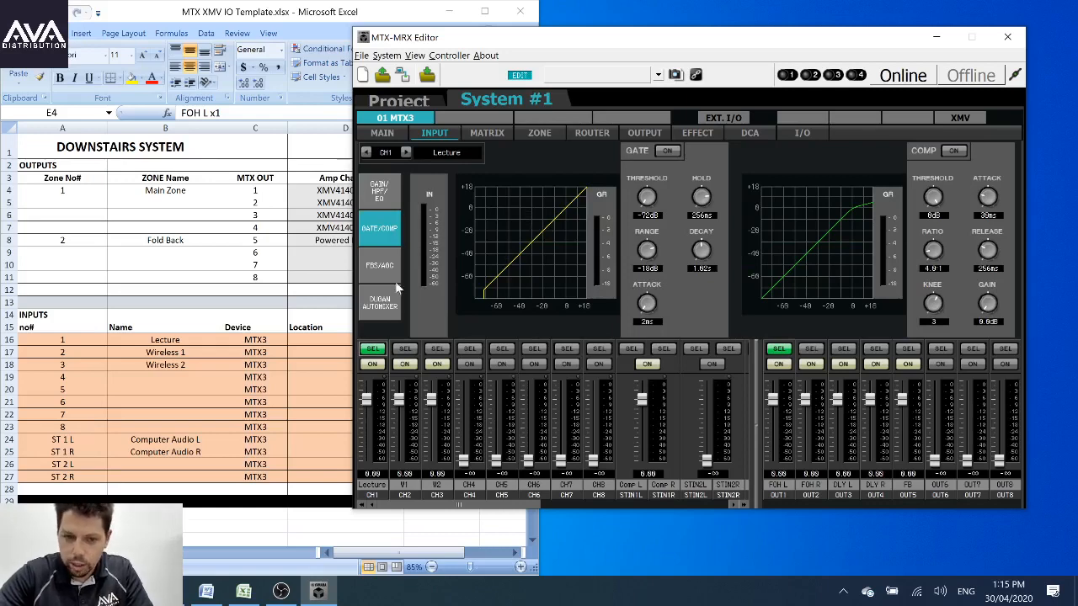
left_click(377, 267)
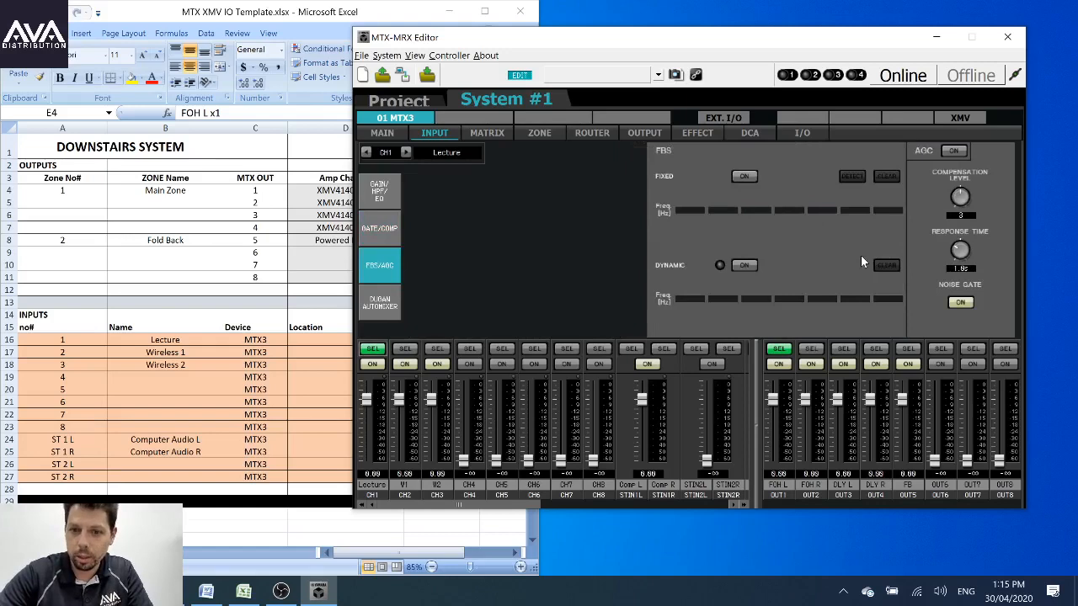
left_click(406, 153)
left_click(379, 191)
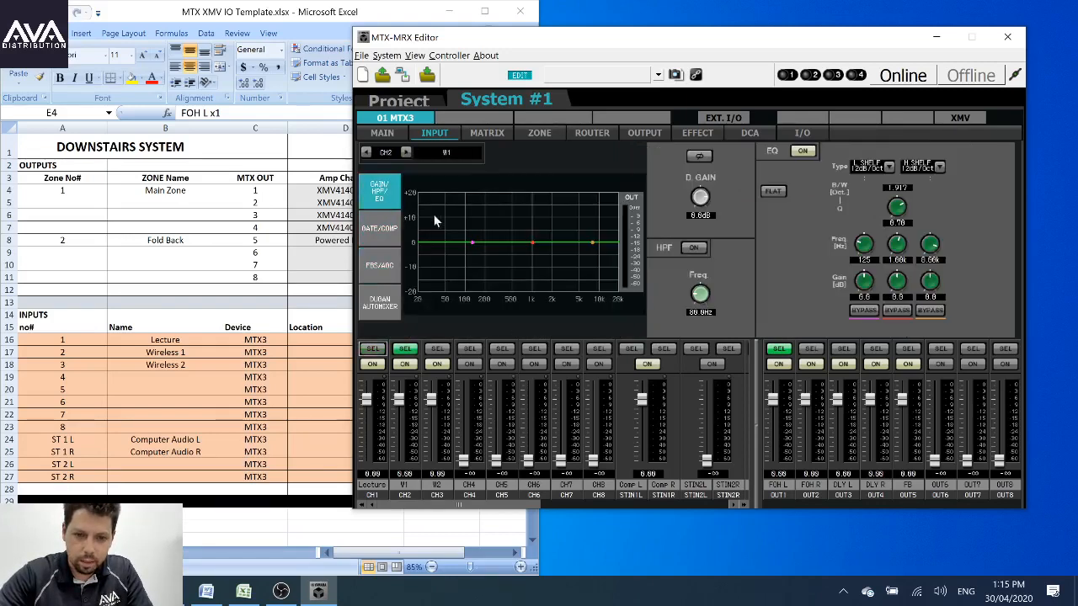
left_click(380, 305)
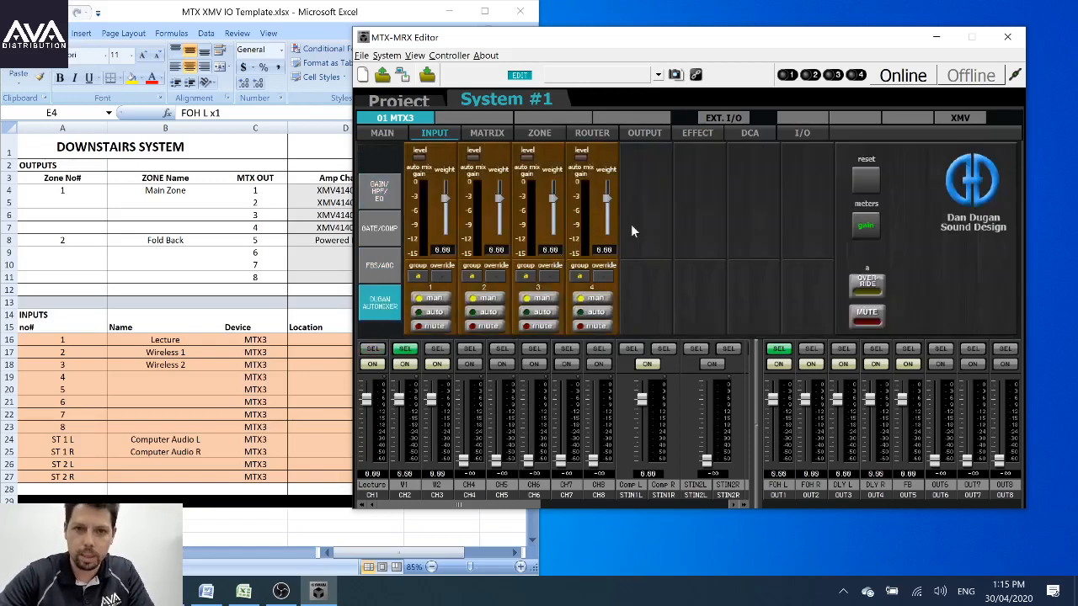
left_click(390, 131)
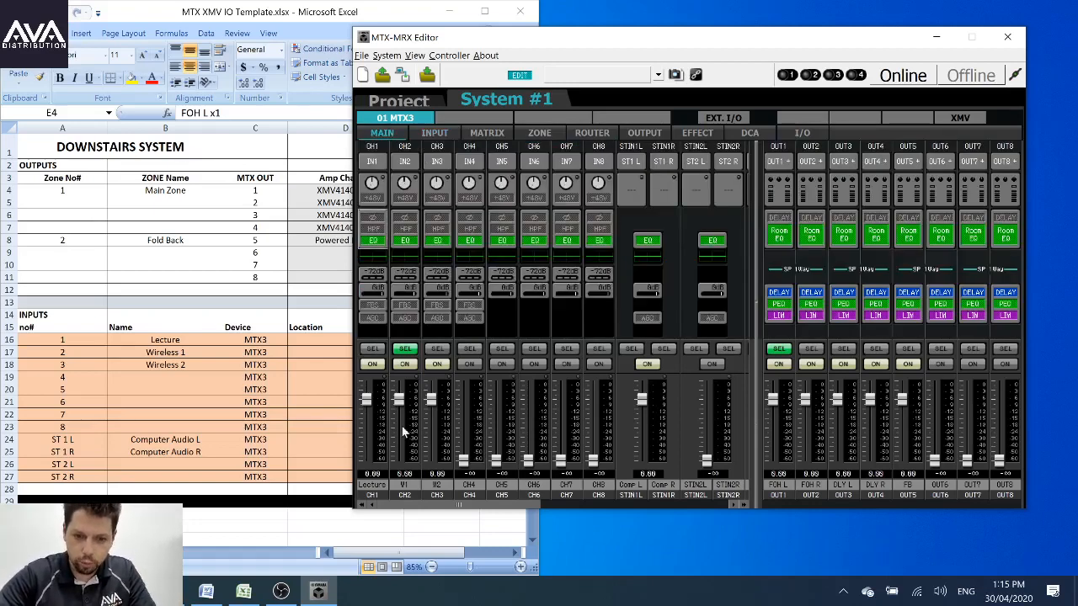
left_click(435, 134)
left_click(378, 192)
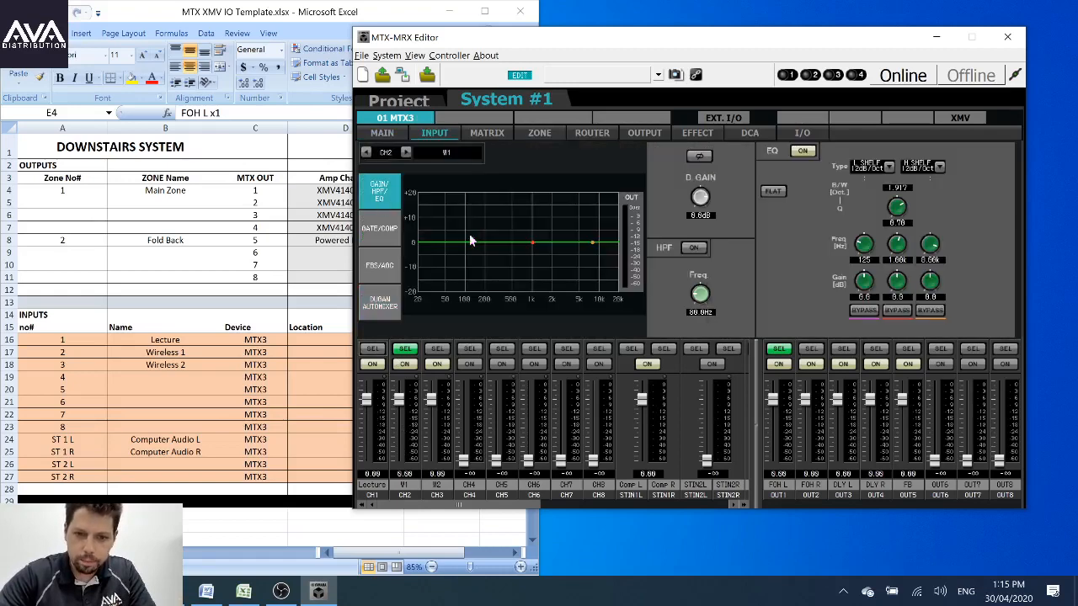
Step: In the matrix, switch off the sends to FOH L/FOH R and then all other matrix sends
left_click(483, 133)
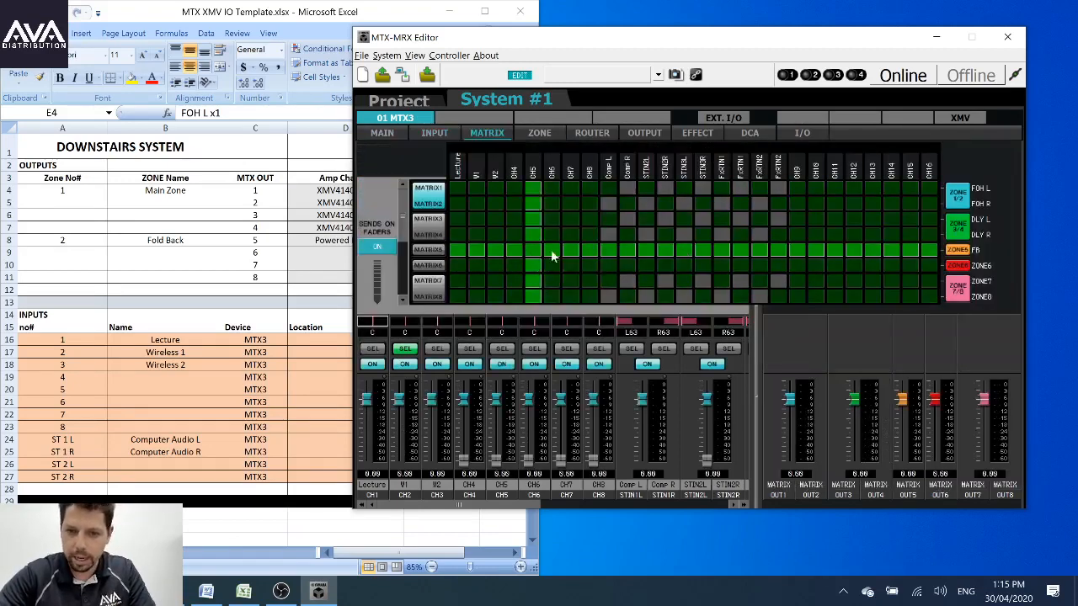
right_click(594, 206)
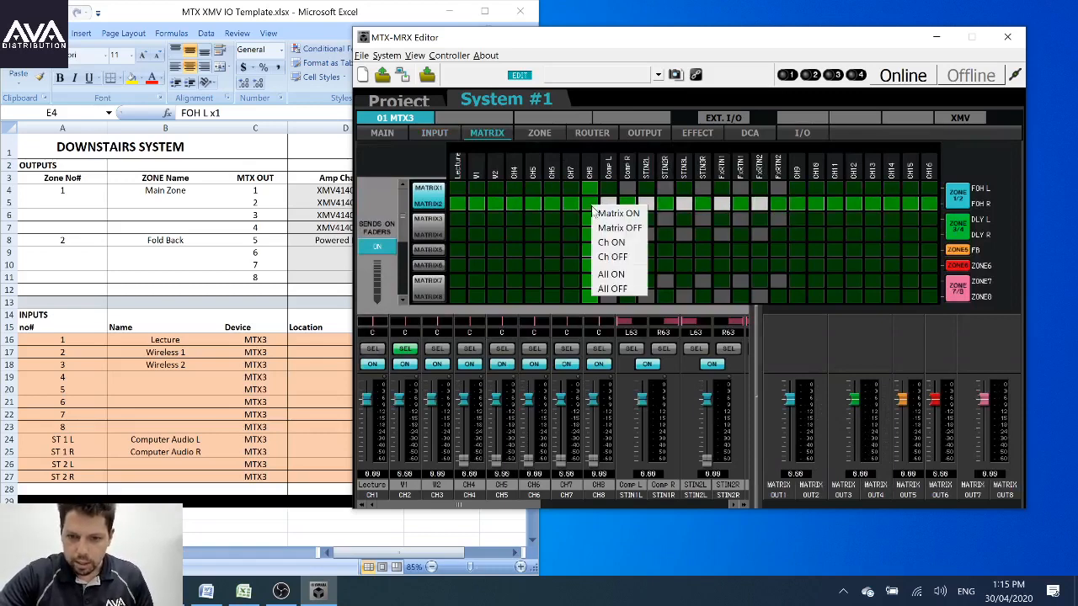
left_click(619, 228)
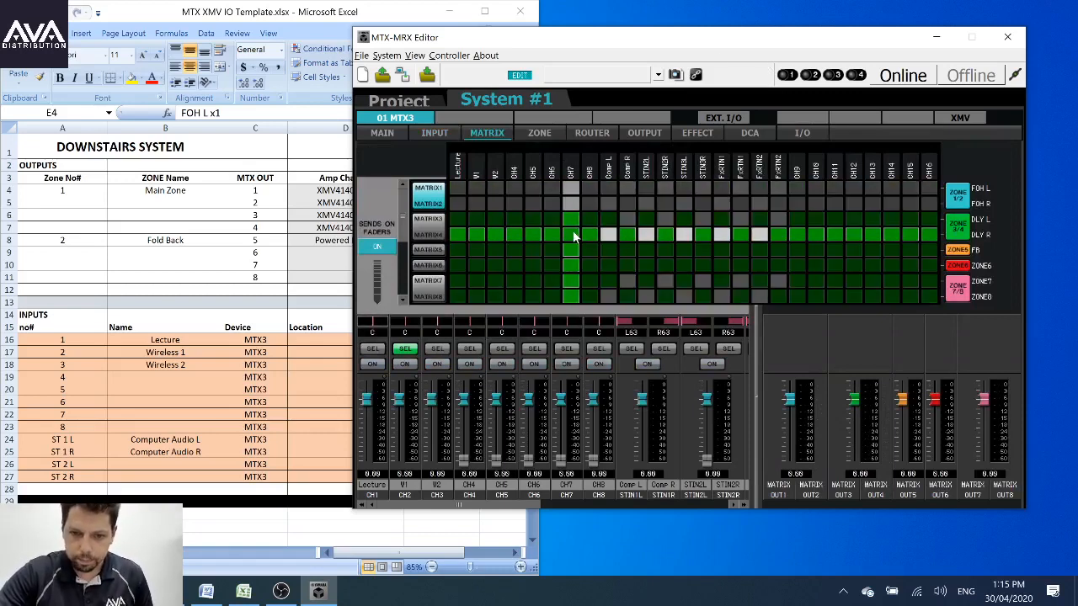
right_click(573, 238)
left_click(594, 311)
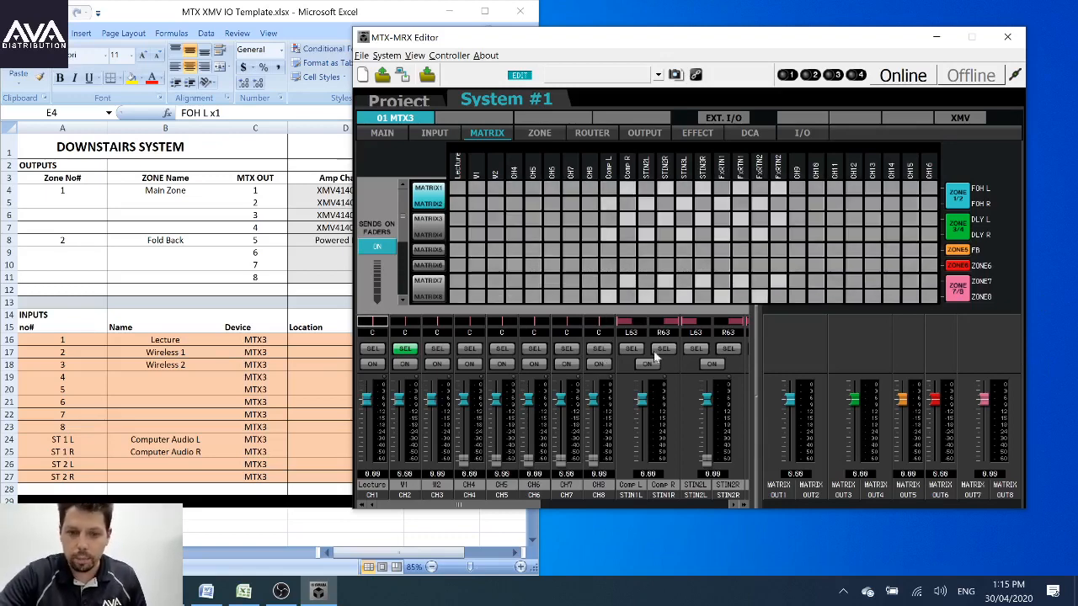
Step: Turn on the Lecture send to FOH L/FOH R and try its pan at L63, R63 and back at centre
left_click(374, 366)
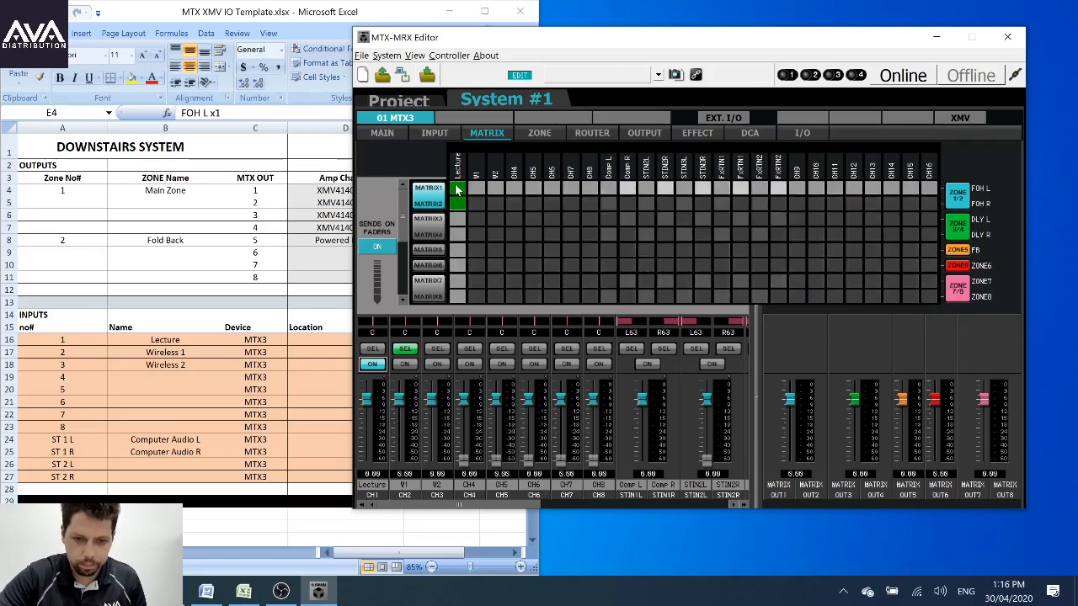
left_click_drag(363, 326, 332, 328)
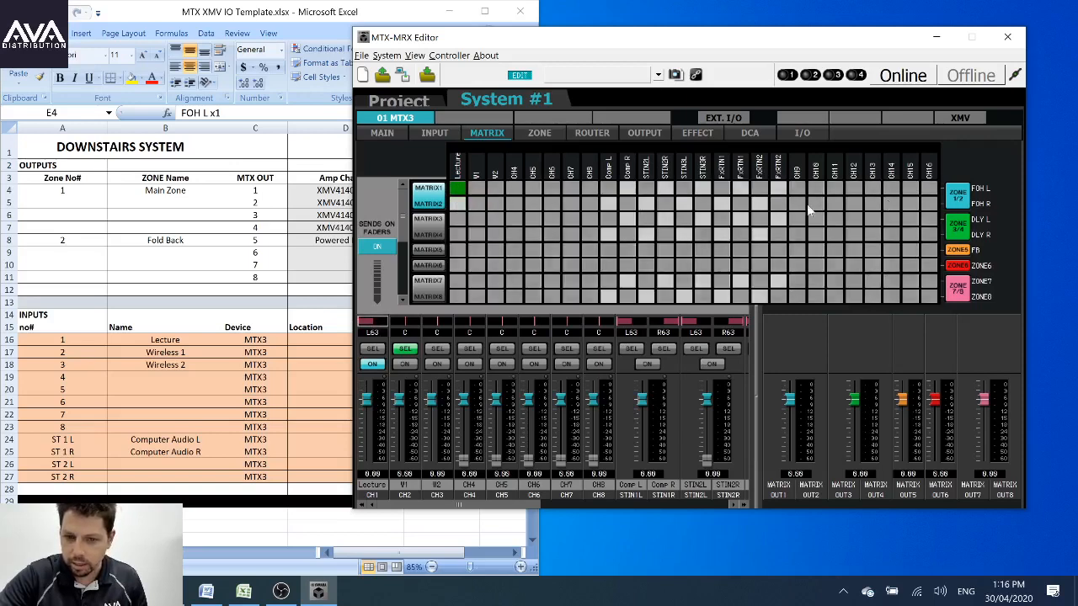
left_click_drag(362, 326, 385, 305)
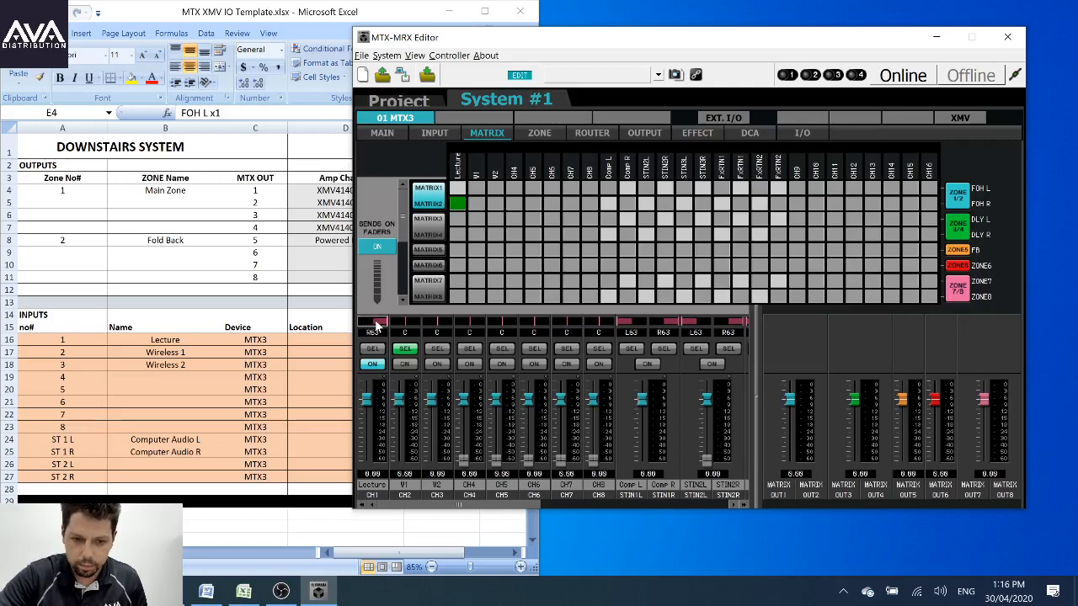
left_click_drag(383, 326, 373, 331)
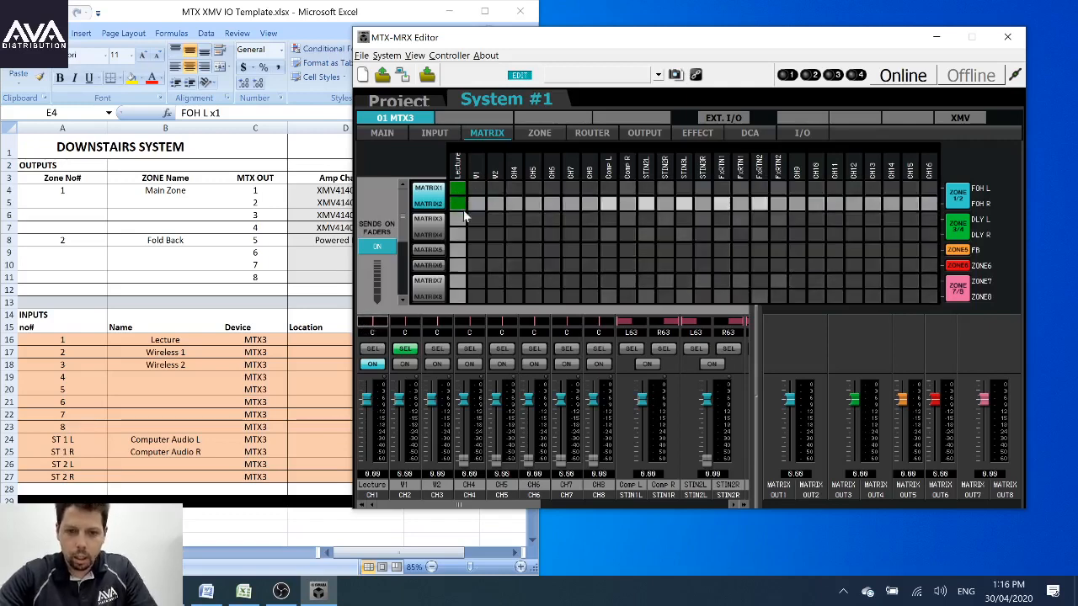
Step: Toggle the Lecture send to FOH L/FOH R off and on repeatedly, leaving it on
left_click(378, 367)
left_click(378, 367)
left_click(378, 367)
left_click(378, 368)
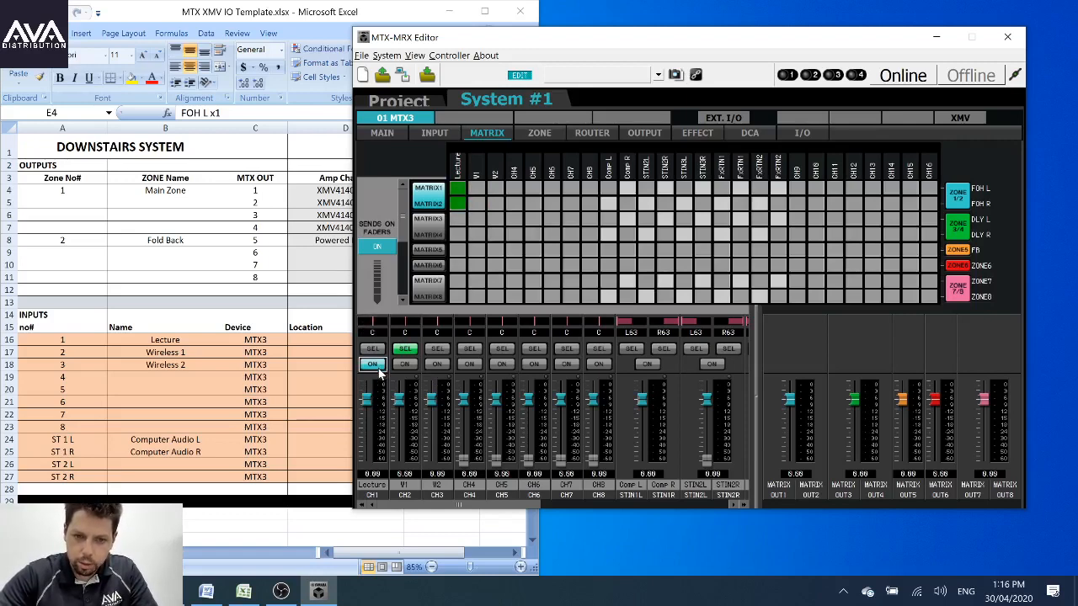
left_click(377, 368)
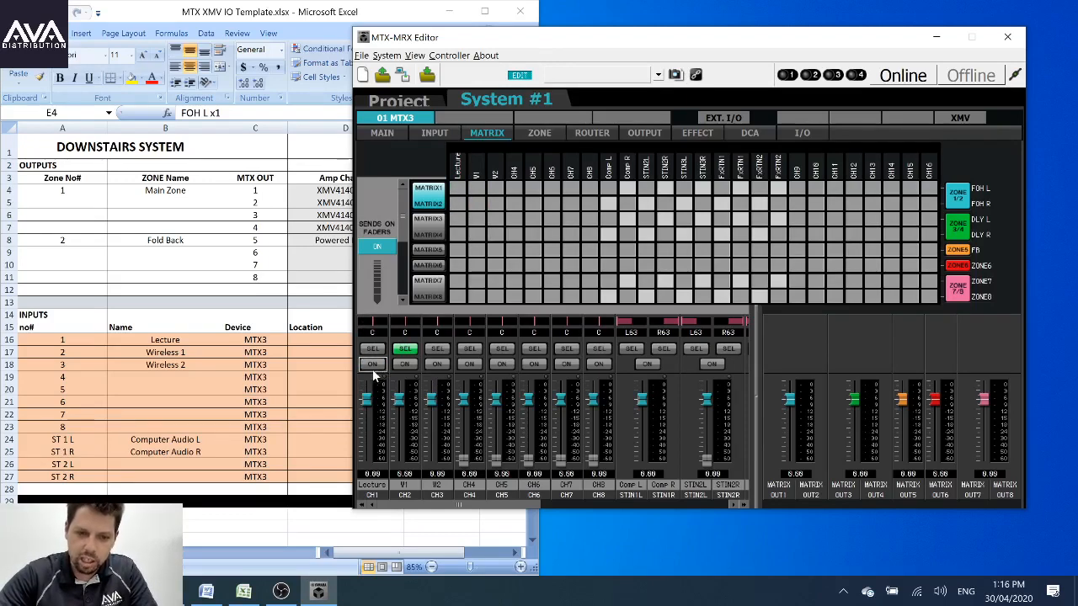
left_click(375, 368)
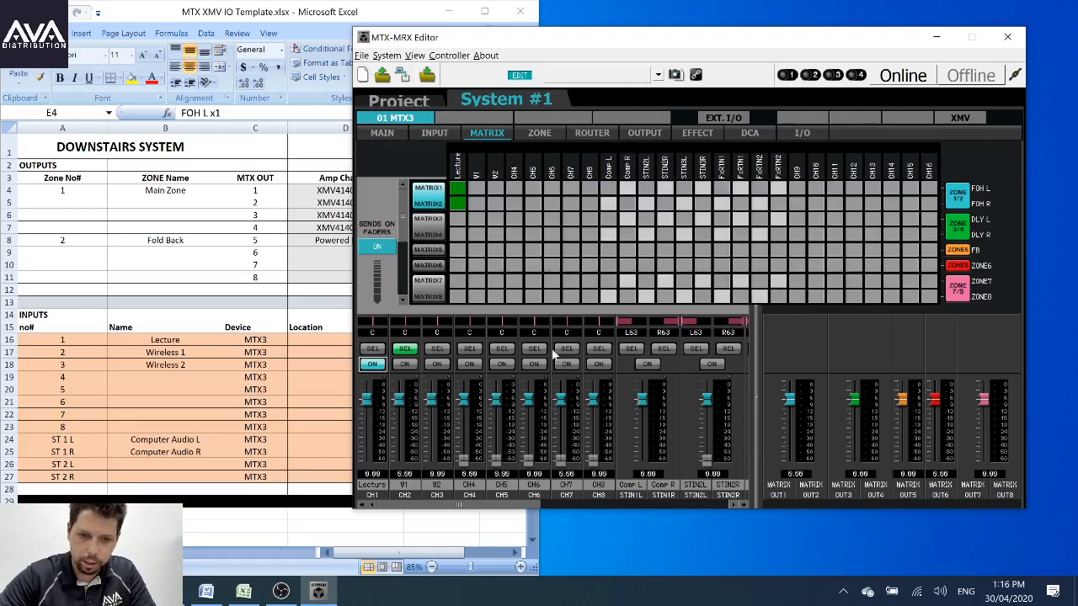
Step: Turn on the W1, W2, CH4 and CH5 sends to FOH L/FOH R
left_click(405, 364)
left_click(438, 364)
left_click(469, 364)
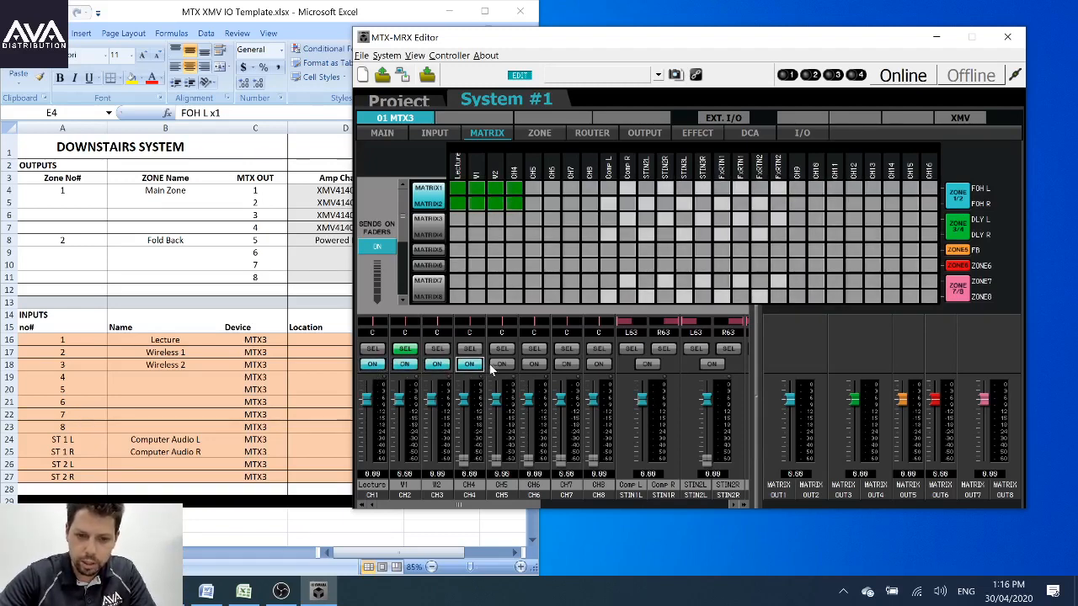
left_click(501, 365)
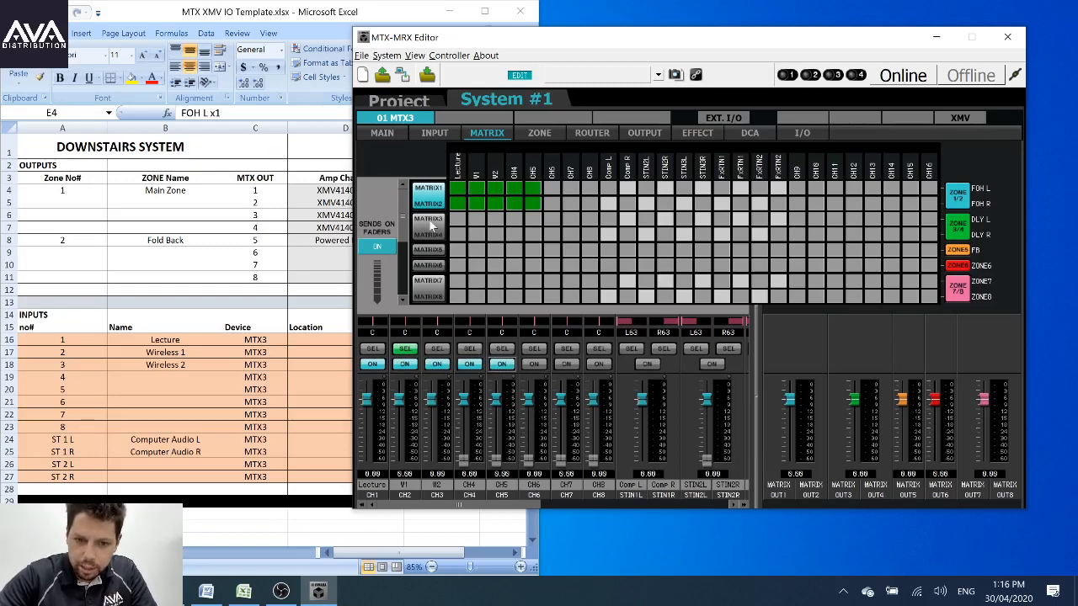
Step: Turn on the CH6, CH7 and CH8 sends to DLY L/DLY R
left_click(430, 224)
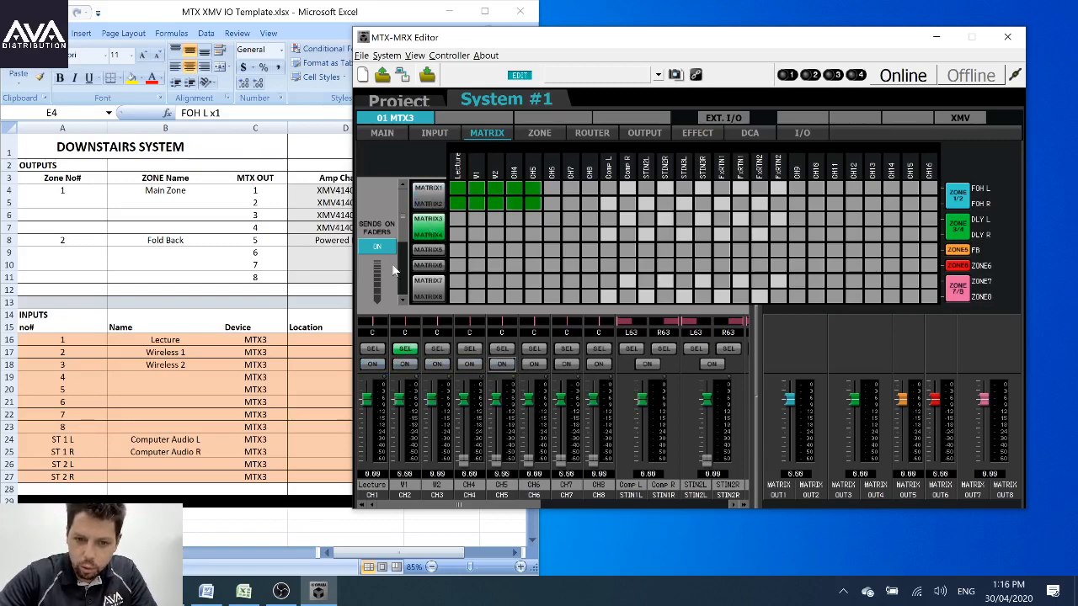
left_click(533, 364)
left_click(566, 365)
left_click(598, 365)
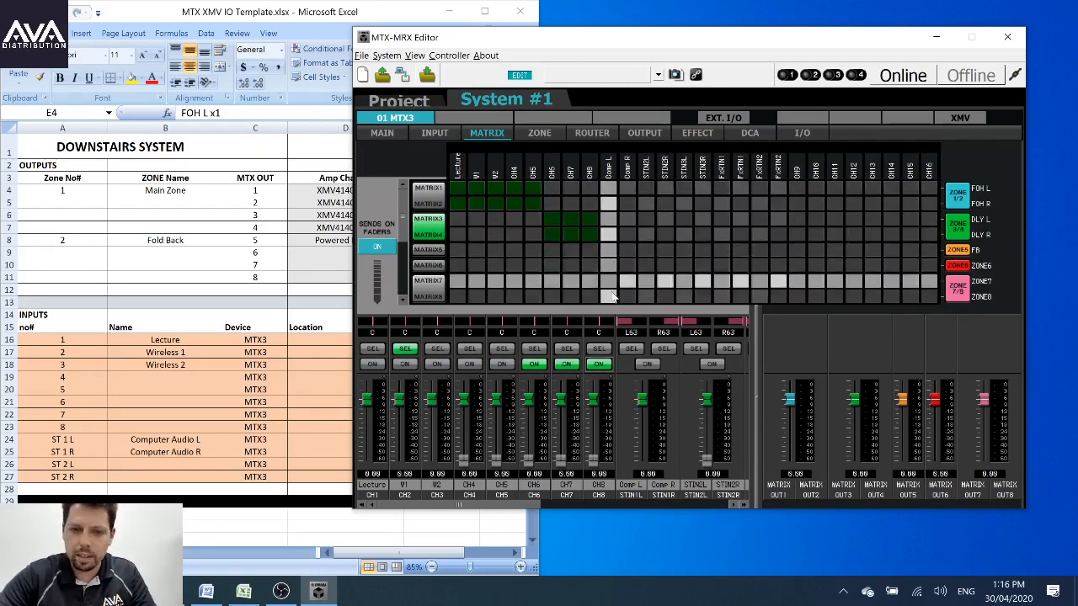
Step: Turn off the CH8, CH7 and CH6 sends to DLY L/DLY R, and clear all remaining matrix sends
left_click(598, 365)
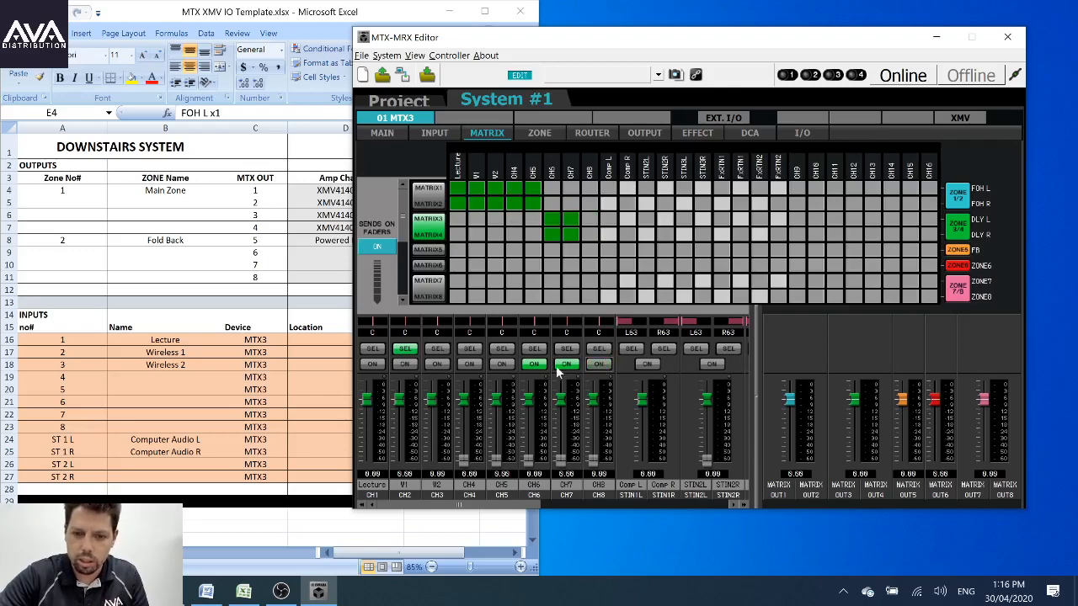
left_click(566, 365)
left_click(533, 365)
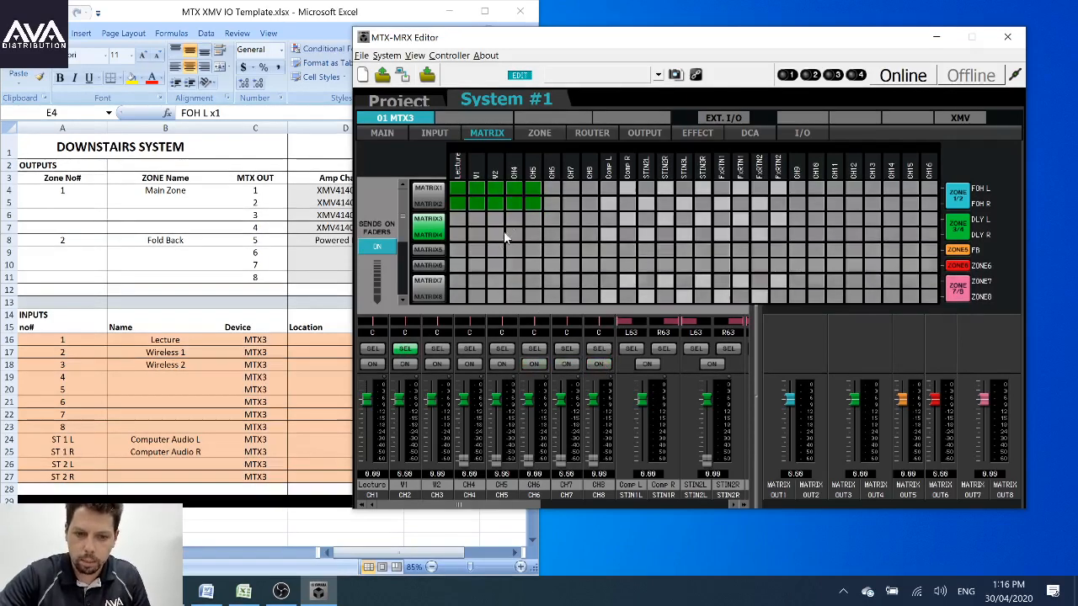
right_click(570, 217)
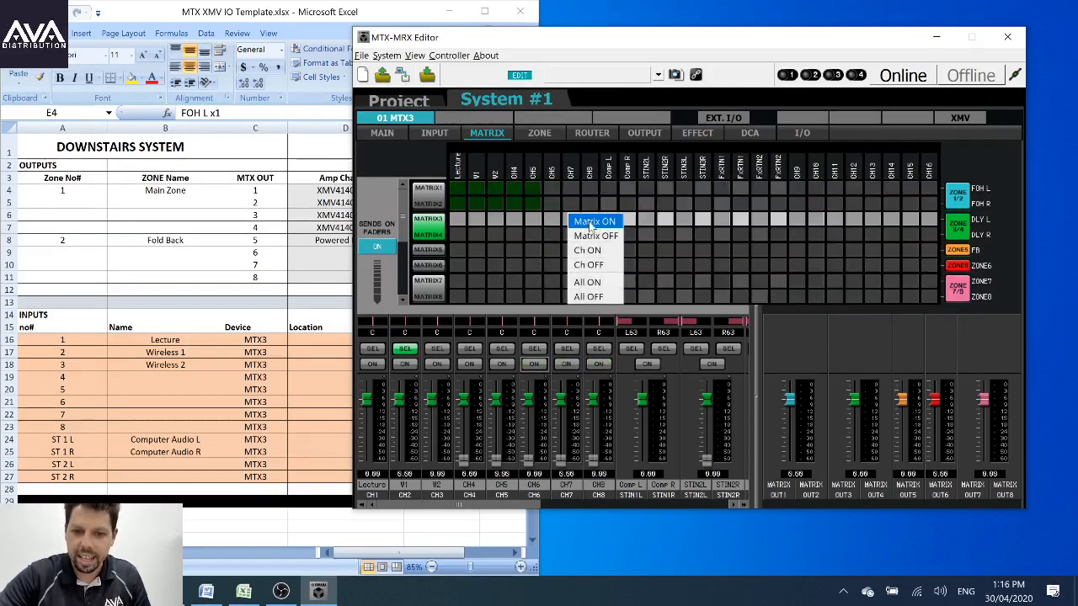
left_click(597, 297)
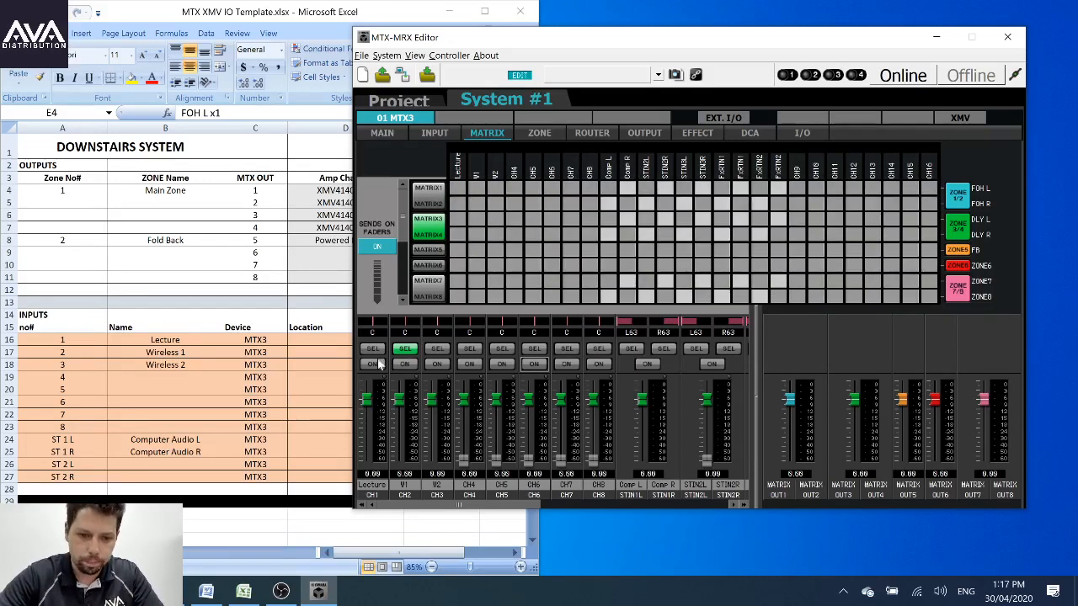
Step: Turn on the Lecture send to FOH L/FOH R, try its level at about -12.5 dB, and set it to 0 dB
left_click(437, 207)
left_click(373, 364)
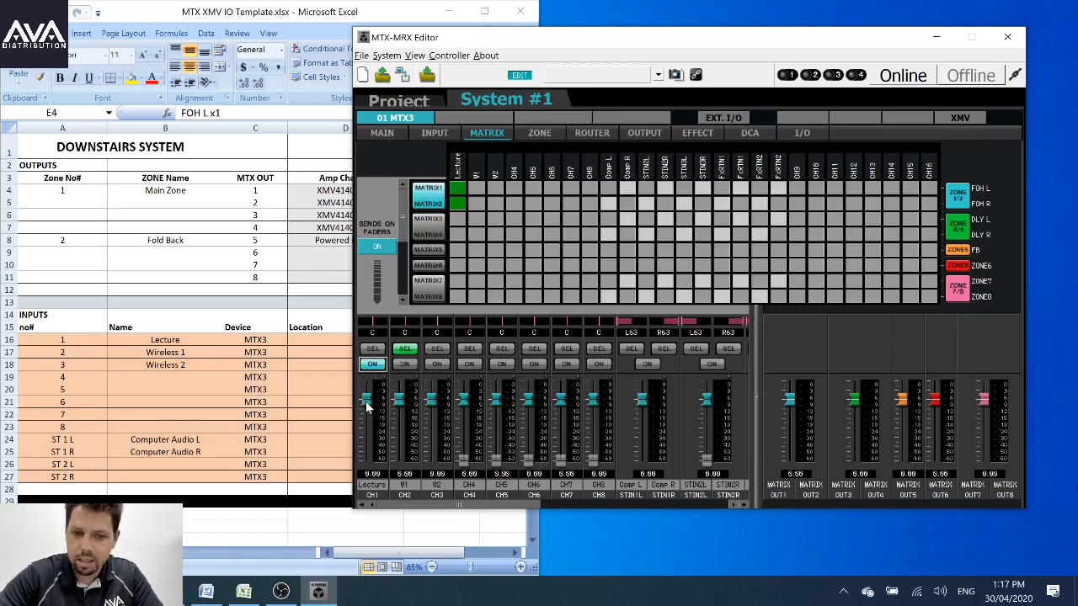
left_click_drag(368, 406, 364, 427)
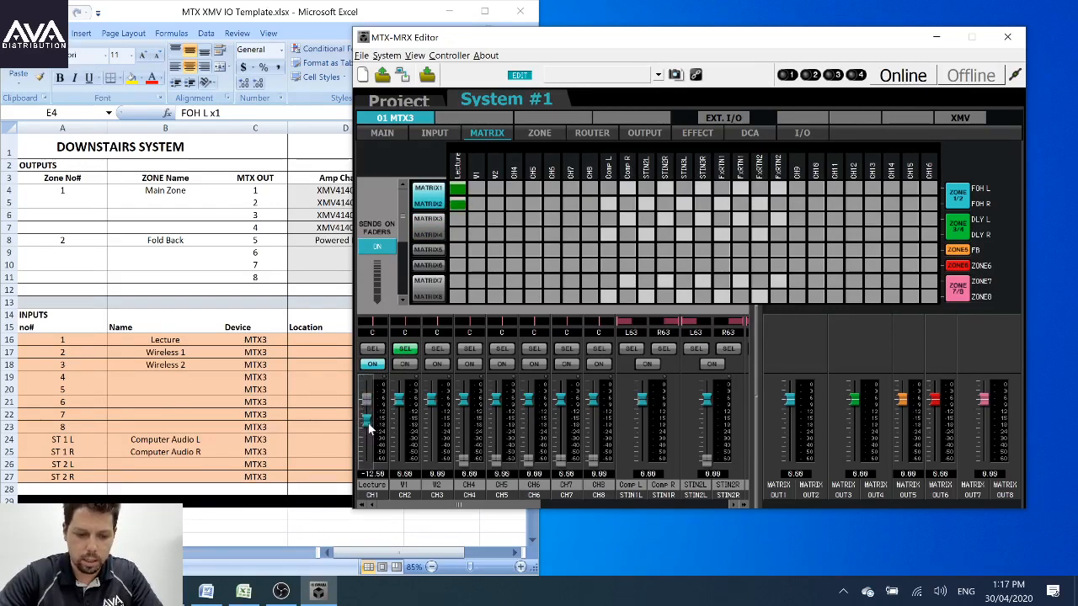
double_click(373, 474)
type("0")
key("Return")
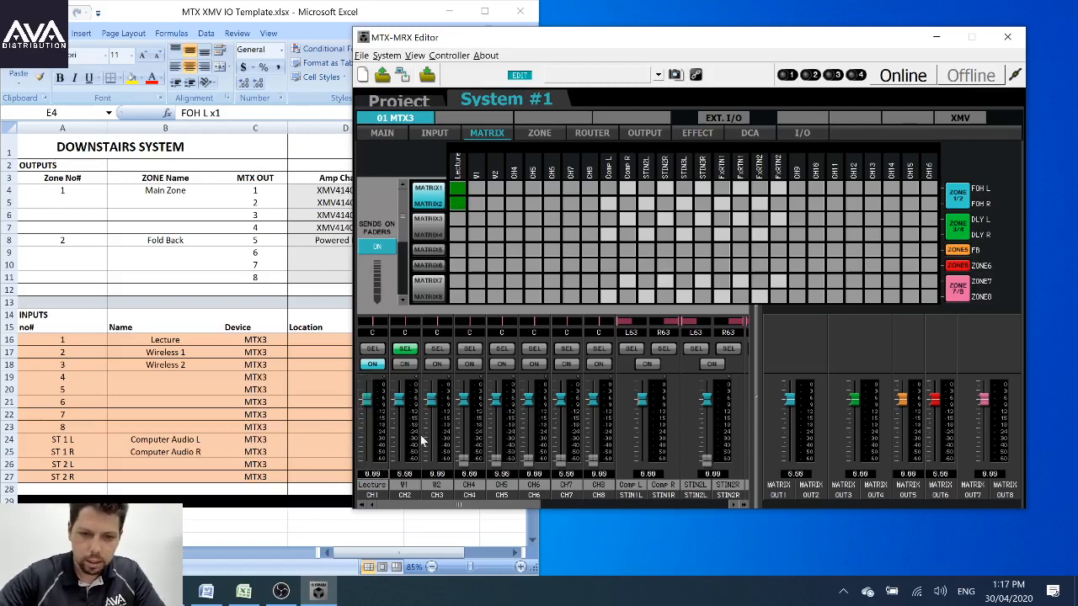
Step: Toggle the Lecture send to FOH off and on in the matrix grid, and turn on the W1, W2 and Comp L/Comp R sends
left_click(459, 189)
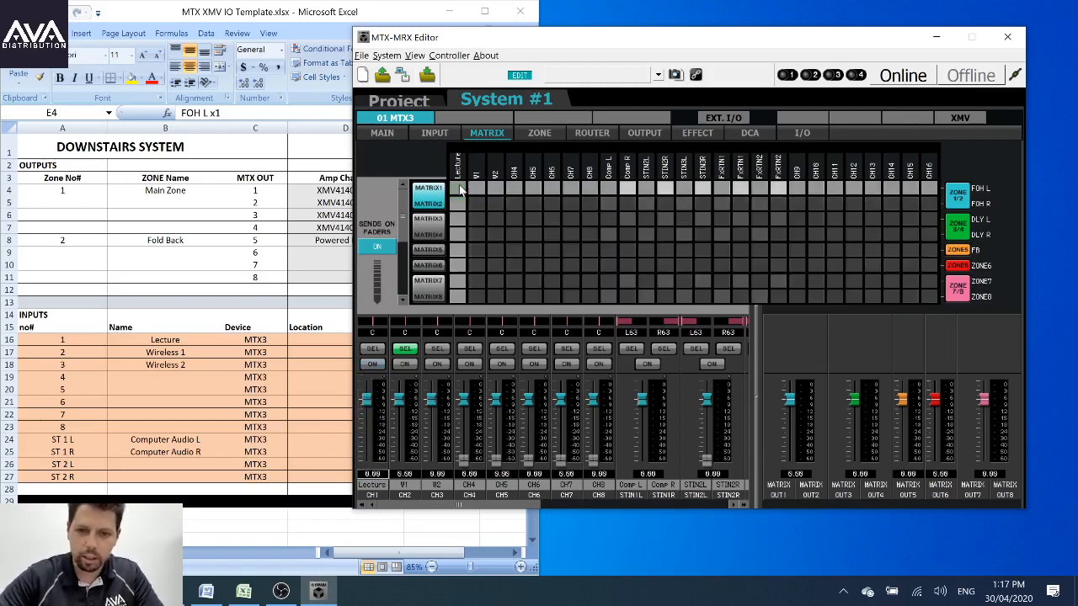
left_click(459, 191)
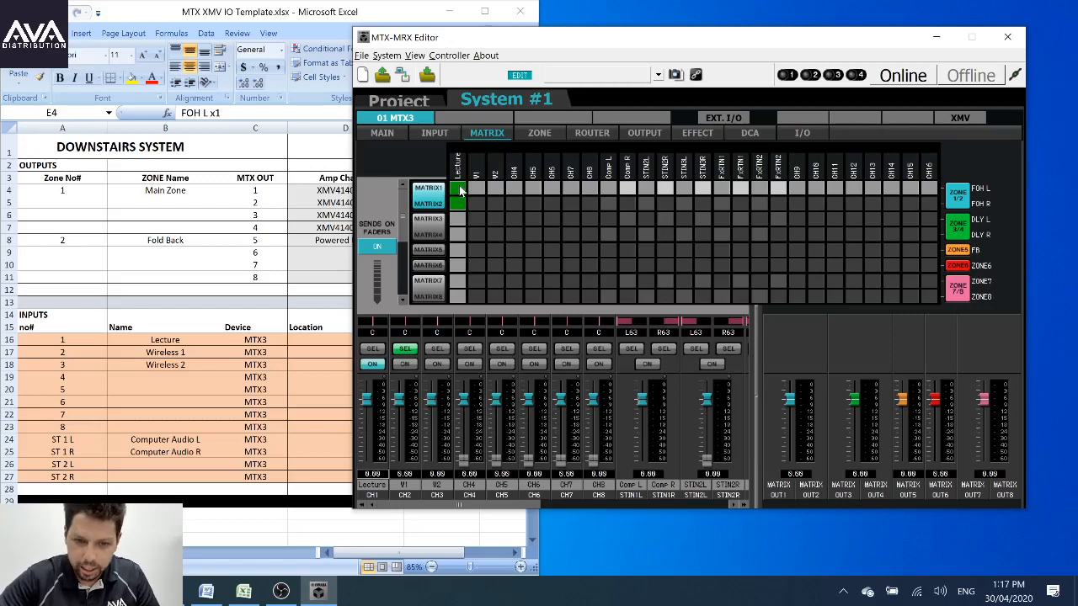
left_click(477, 191)
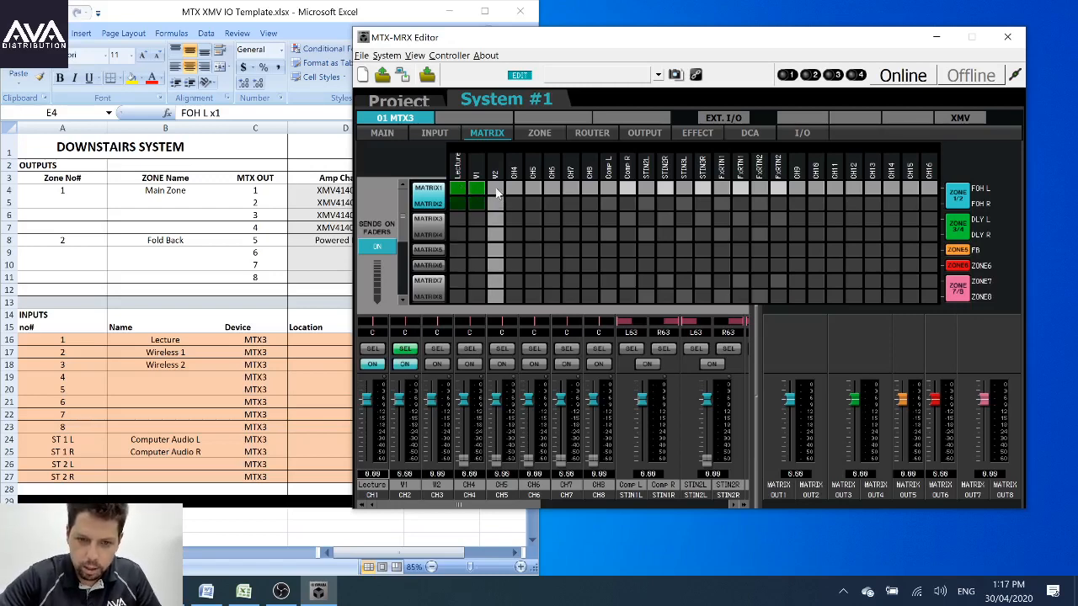
left_click(496, 192)
left_click(608, 191)
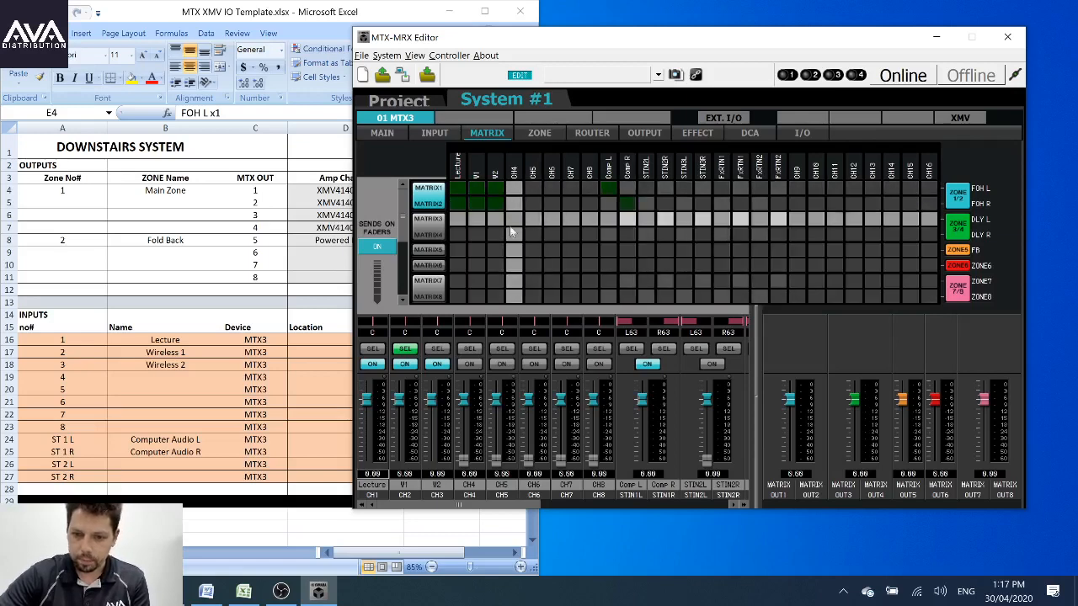
Step: Turn on the Lecture, W1, W2 and Comp L/Comp R matrix sends to DLY L/DLY R
left_click(459, 219)
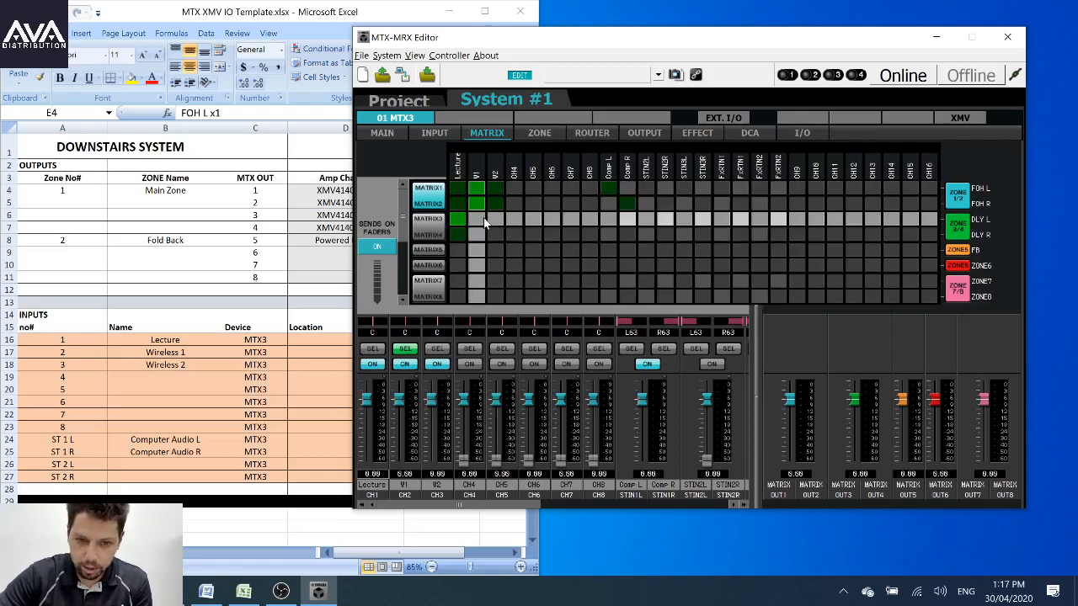
left_click(483, 219)
left_click(495, 219)
left_click(610, 219)
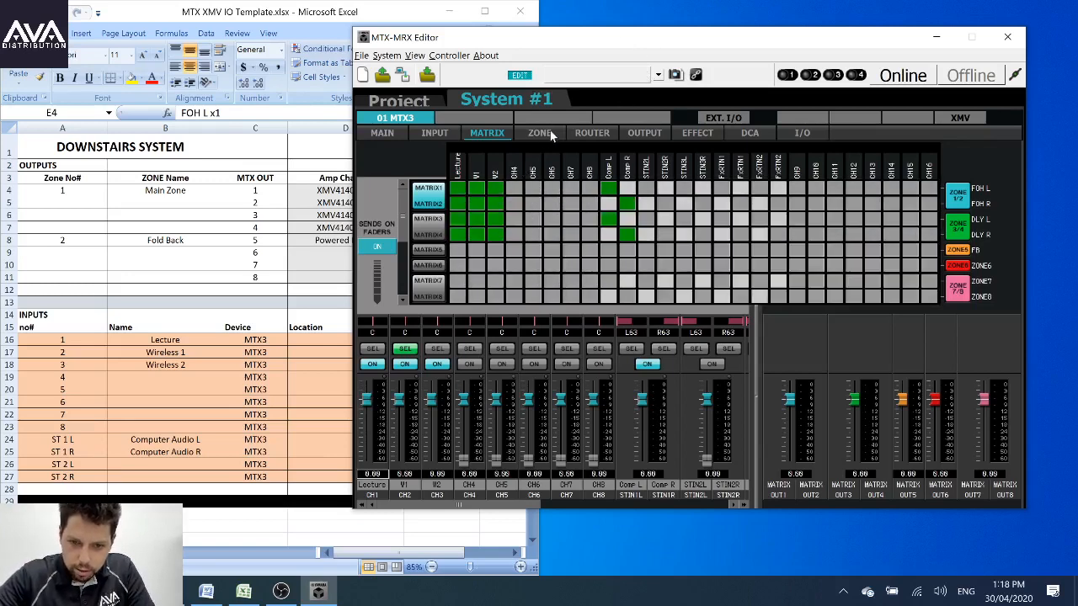
left_click(383, 133)
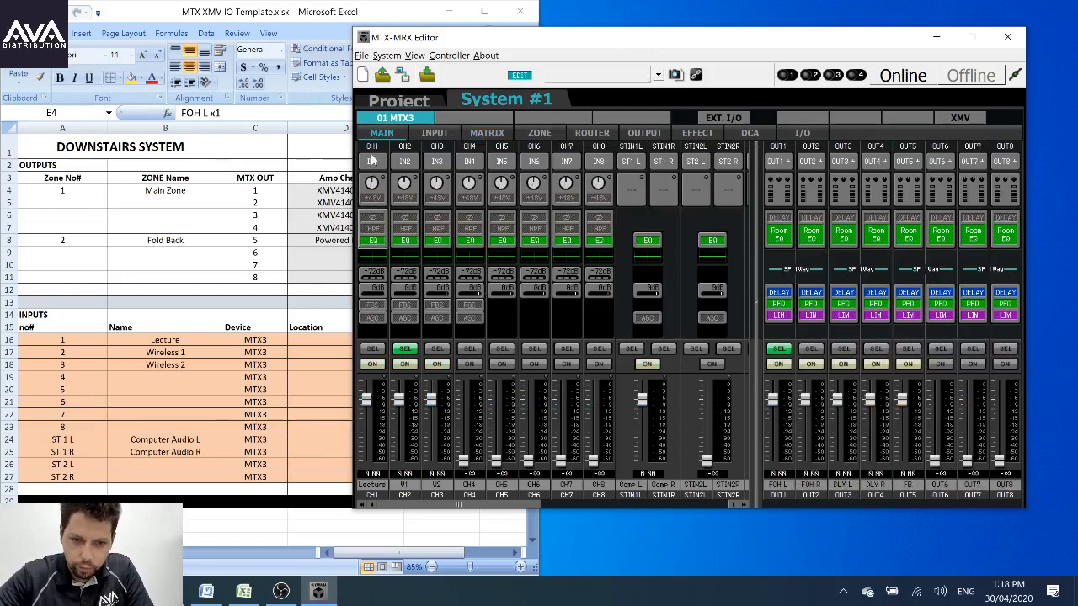
left_click(435, 133)
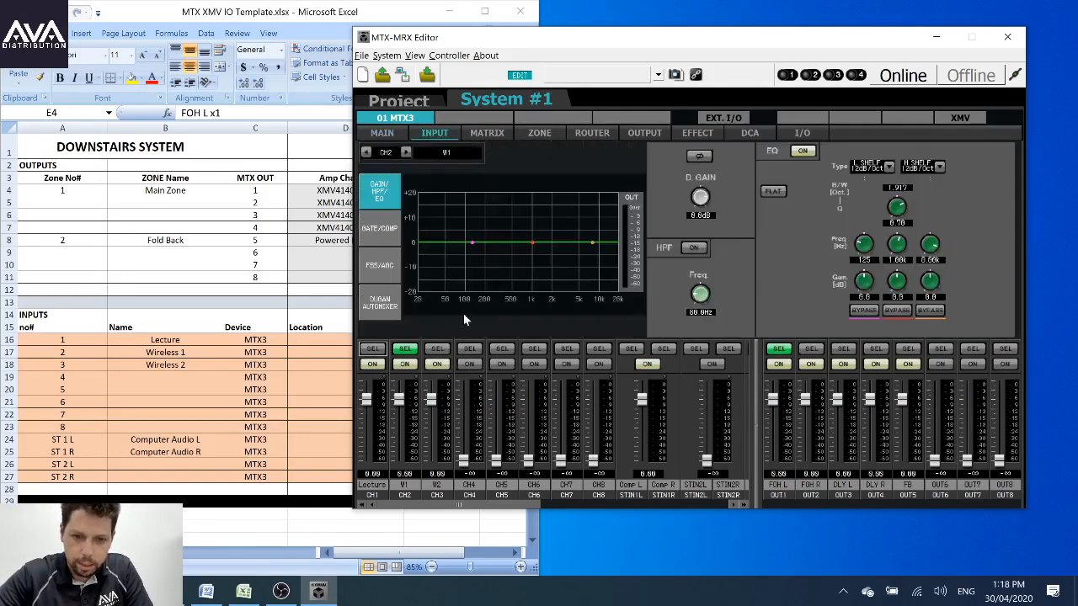
left_click(489, 134)
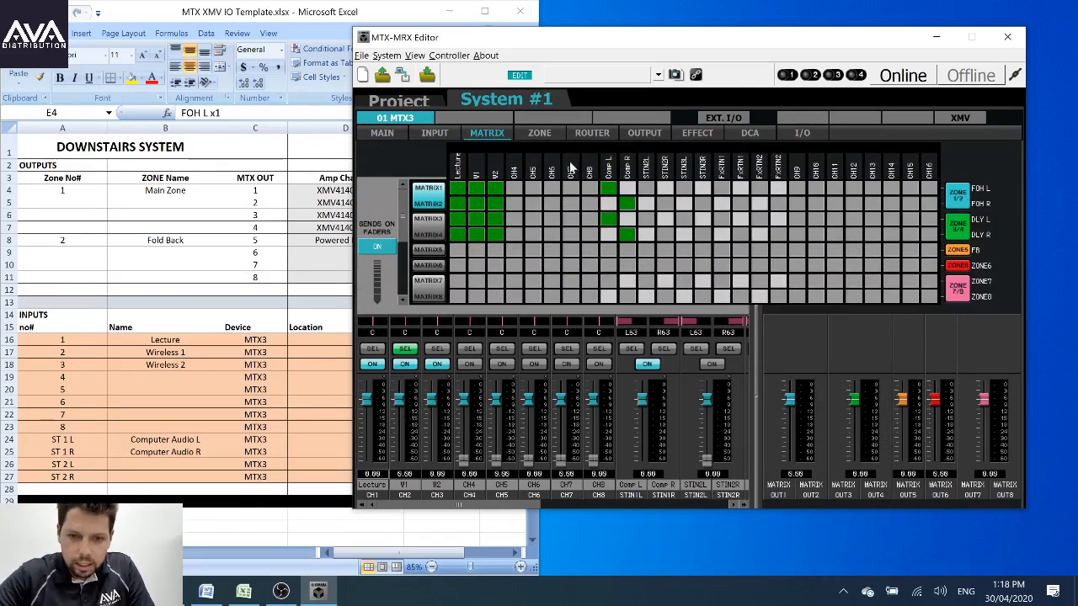
Step: Turn on the 1st priority ducker for zone 1 (FOH L) and set its priority source to CH1 Lecture
left_click(540, 134)
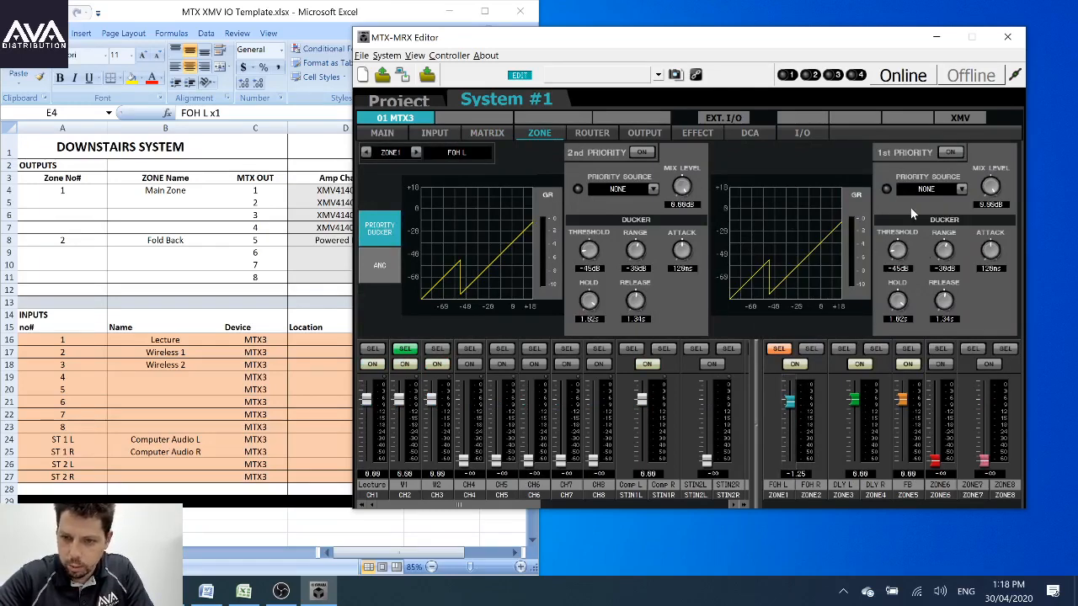
left_click(950, 152)
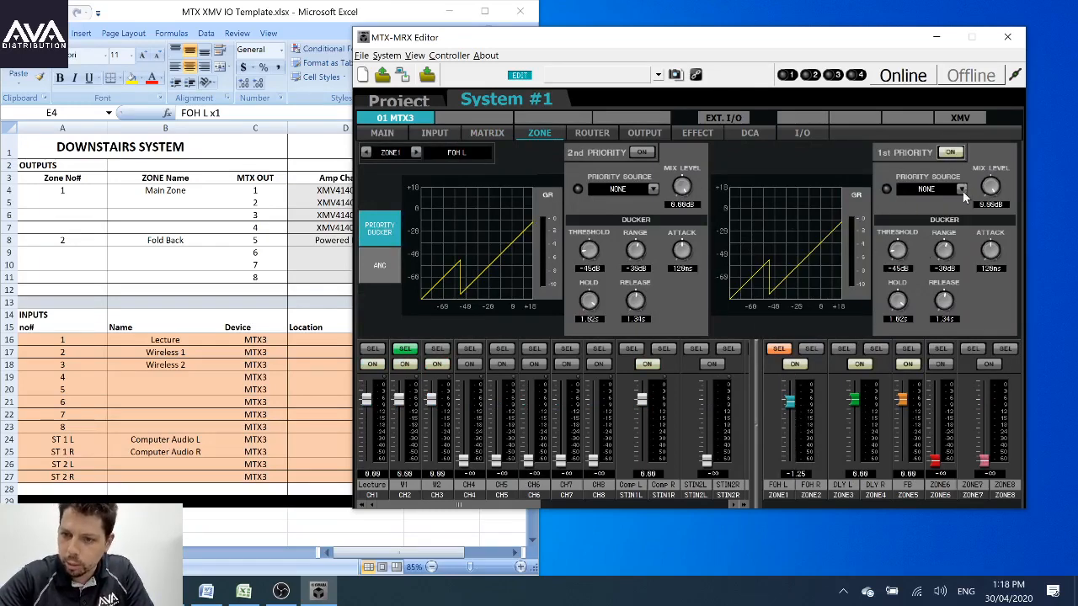
left_click(961, 190)
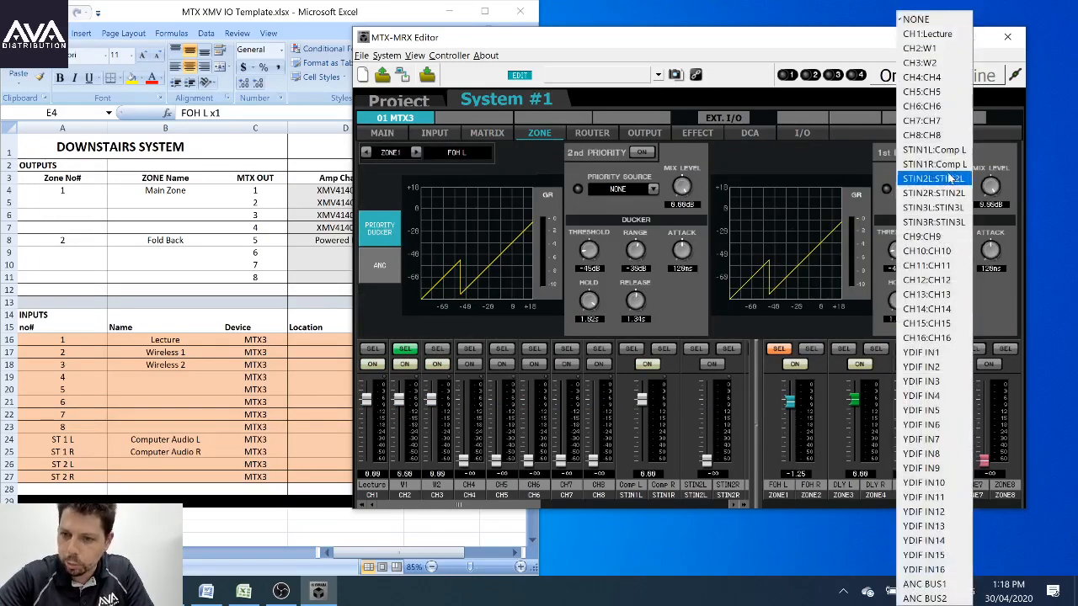
left_click(930, 34)
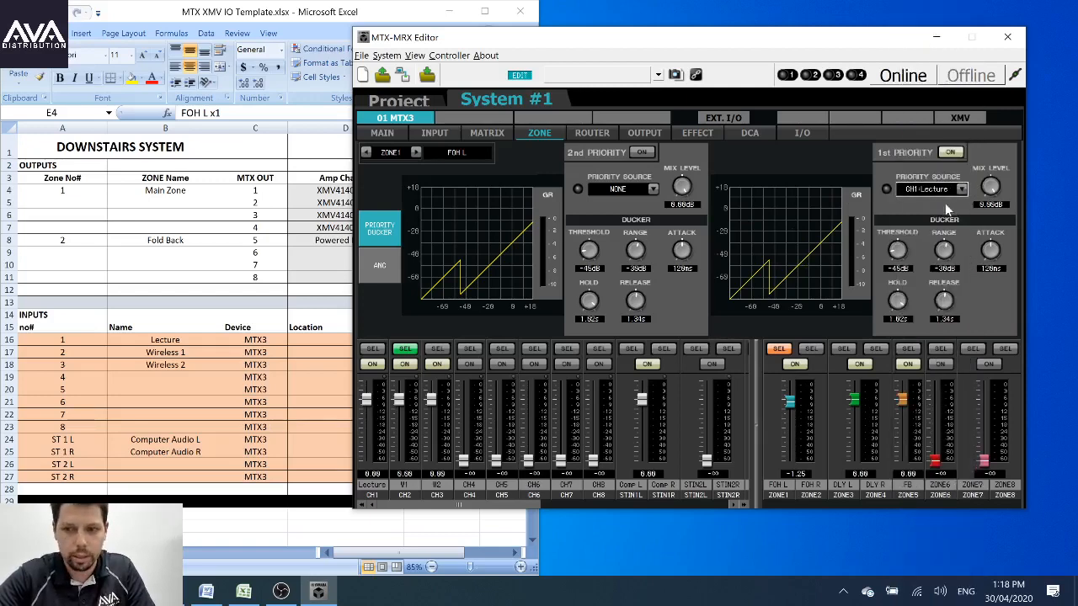
left_click_drag(991, 187, 996, 184)
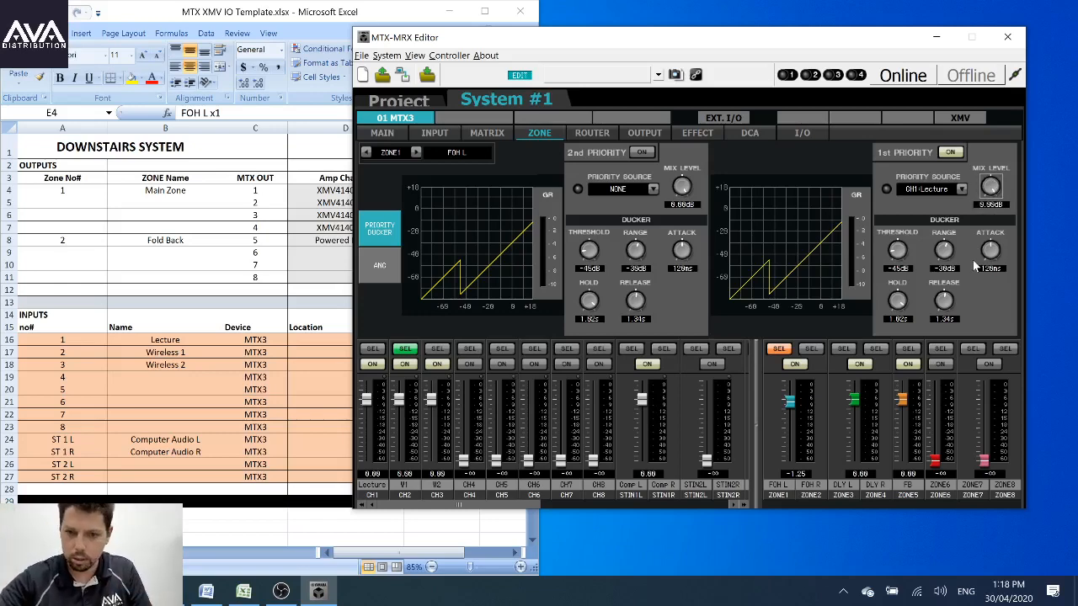
Step: Load the pre-installed Yamaha VXS8 speaker preset into the speaker processor of output 1 (FOH L)
left_click(605, 132)
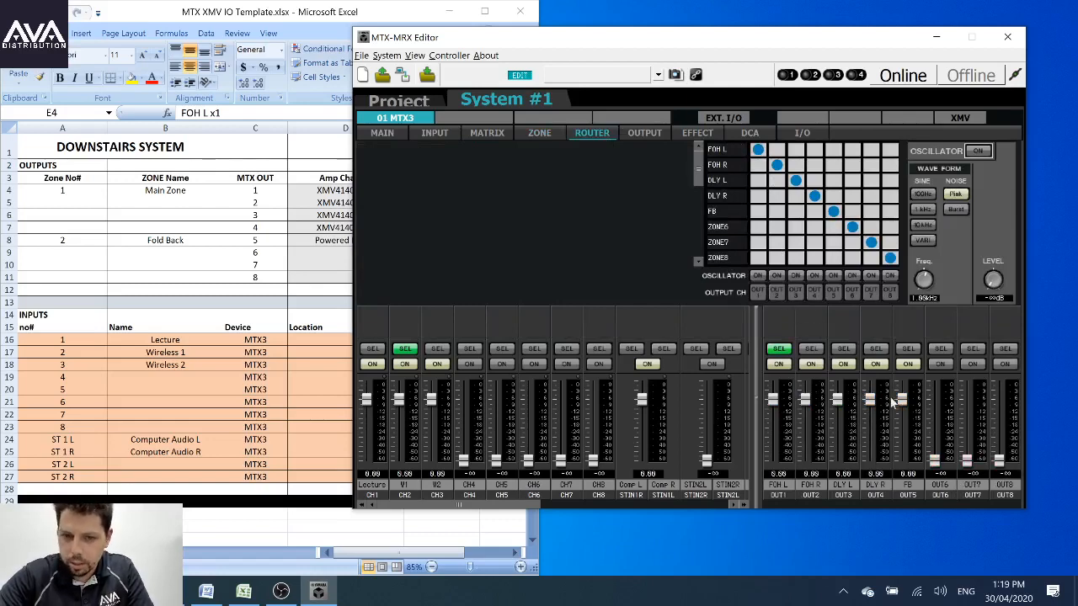
left_click(643, 132)
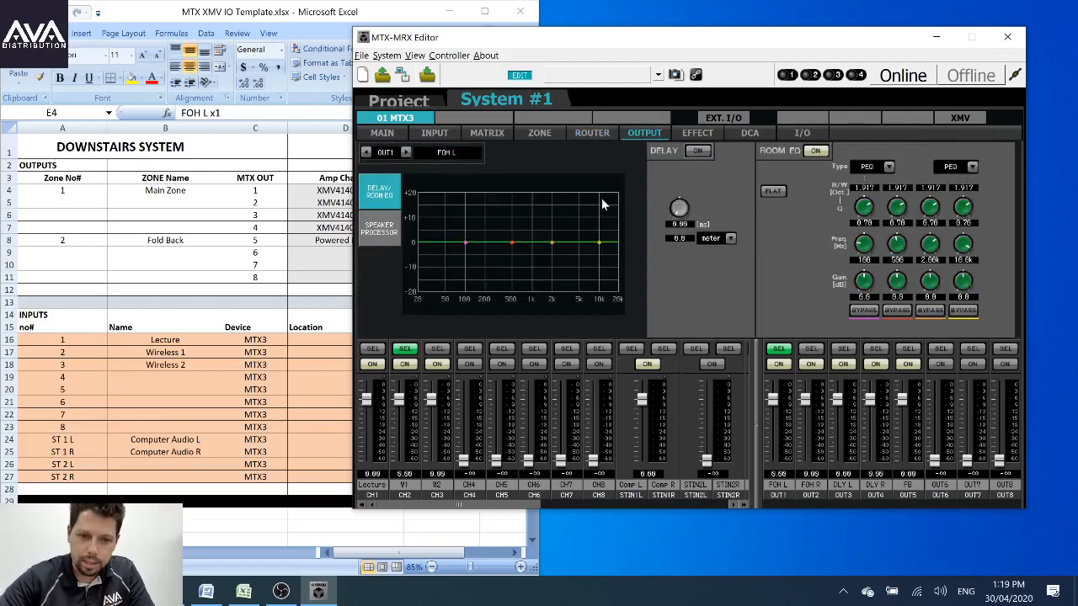
left_click(380, 229)
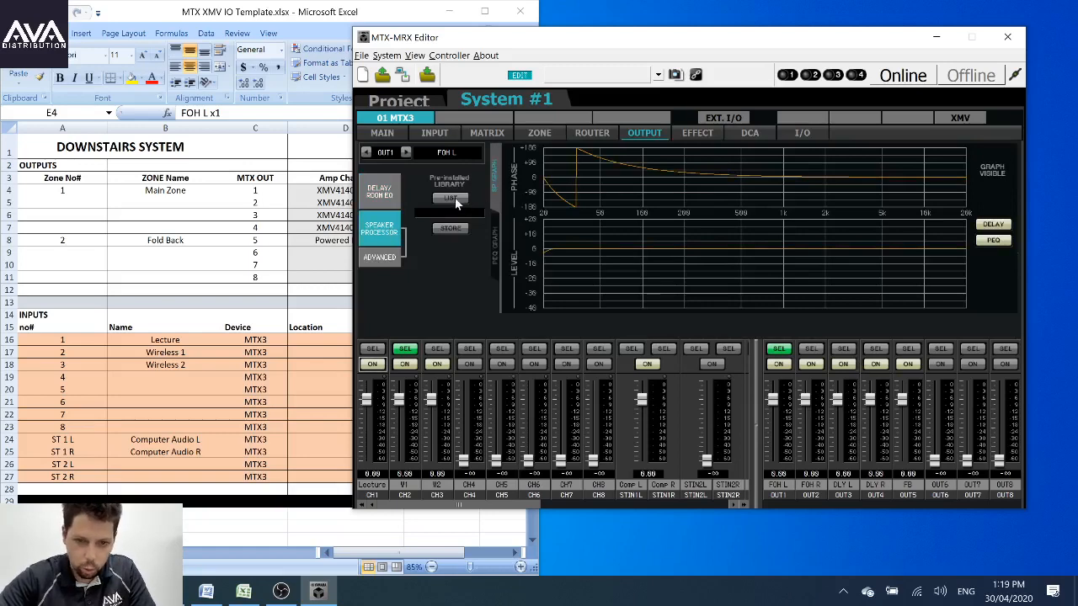
left_click(455, 200)
mouse_move(468, 217)
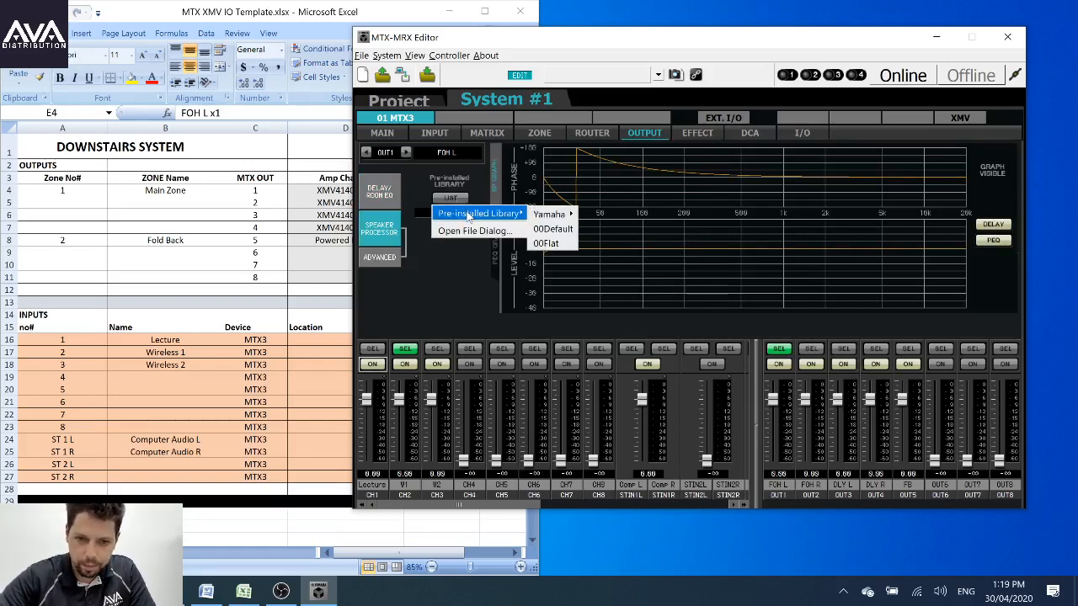
mouse_move(552, 215)
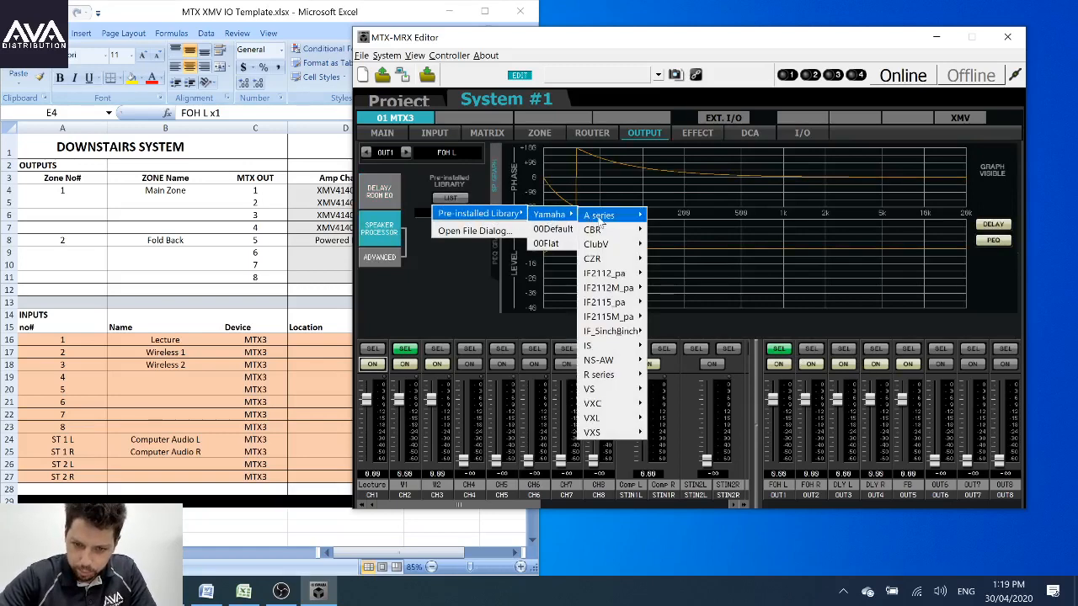
mouse_move(606, 432)
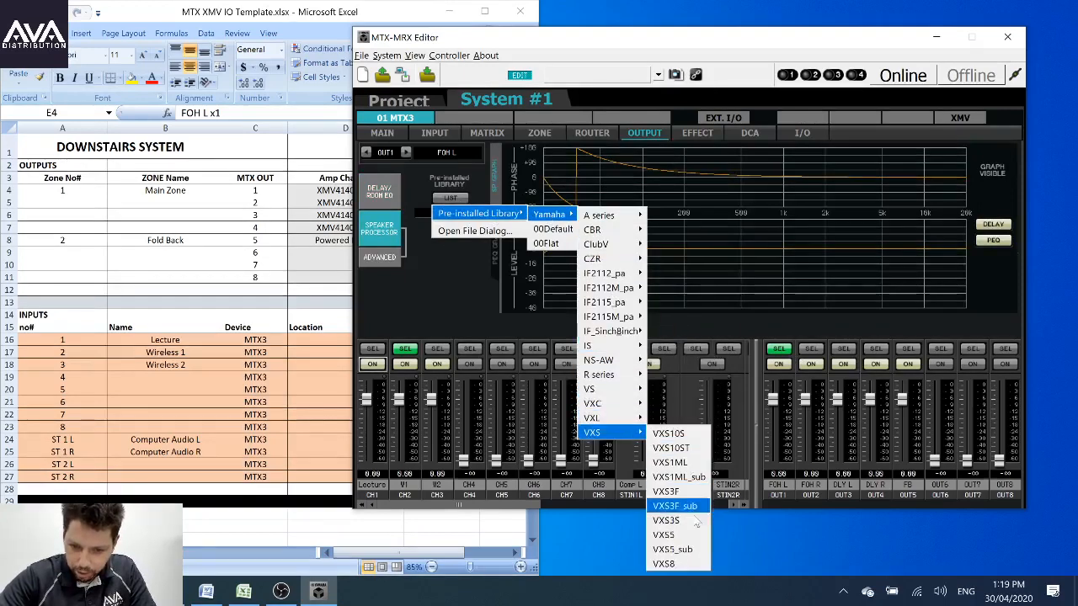
left_click(691, 564)
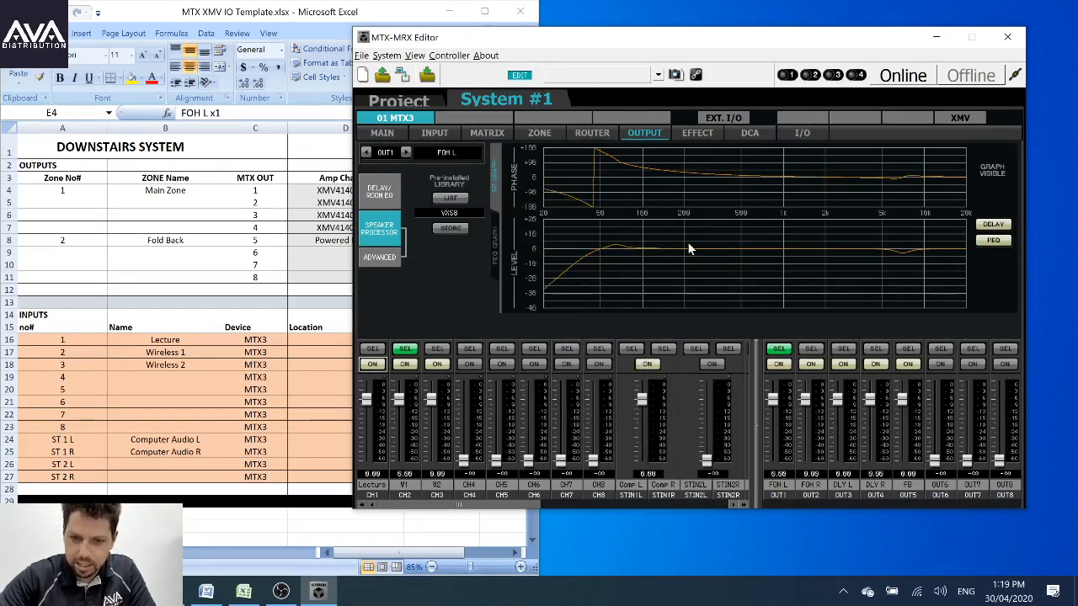
Step: Load the pre-installed Yamaha VXS8 speaker preset for output 2 (FOH R)
left_click(407, 152)
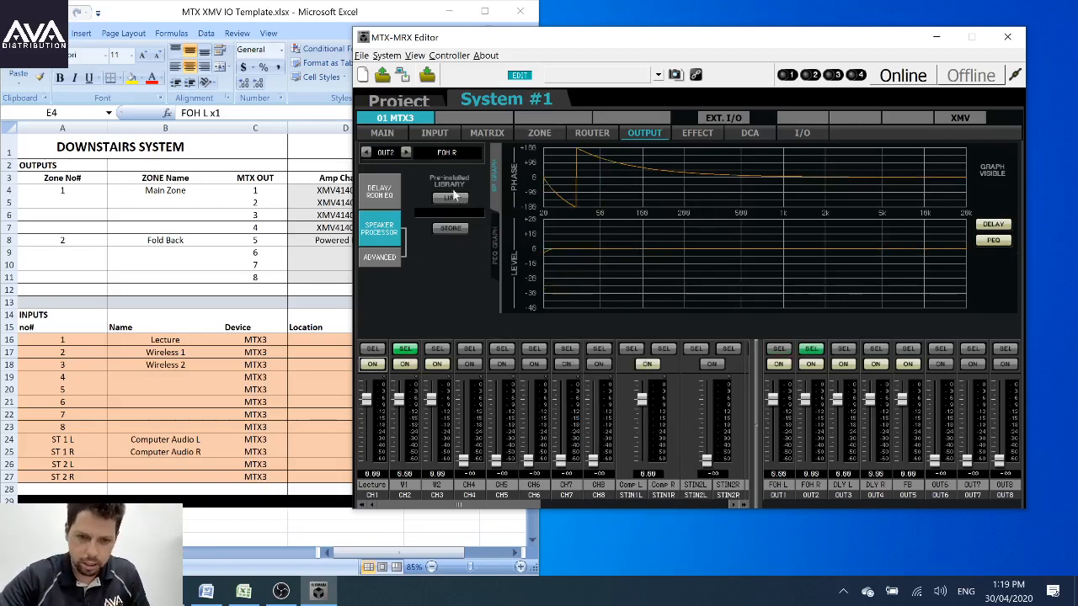
left_click(450, 197)
mouse_move(503, 216)
mouse_move(549, 215)
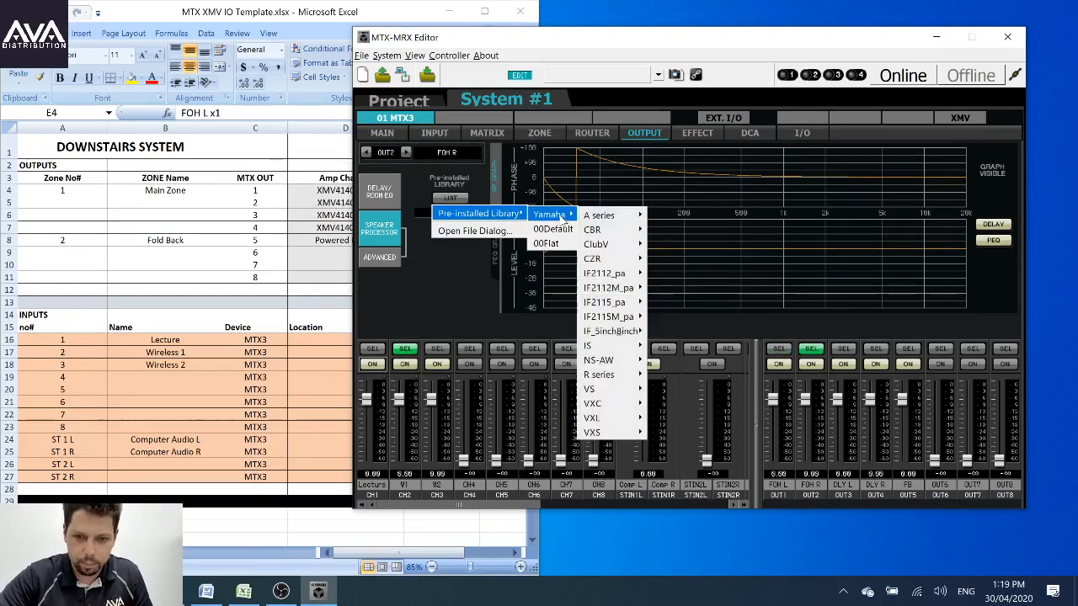
mouse_move(625, 434)
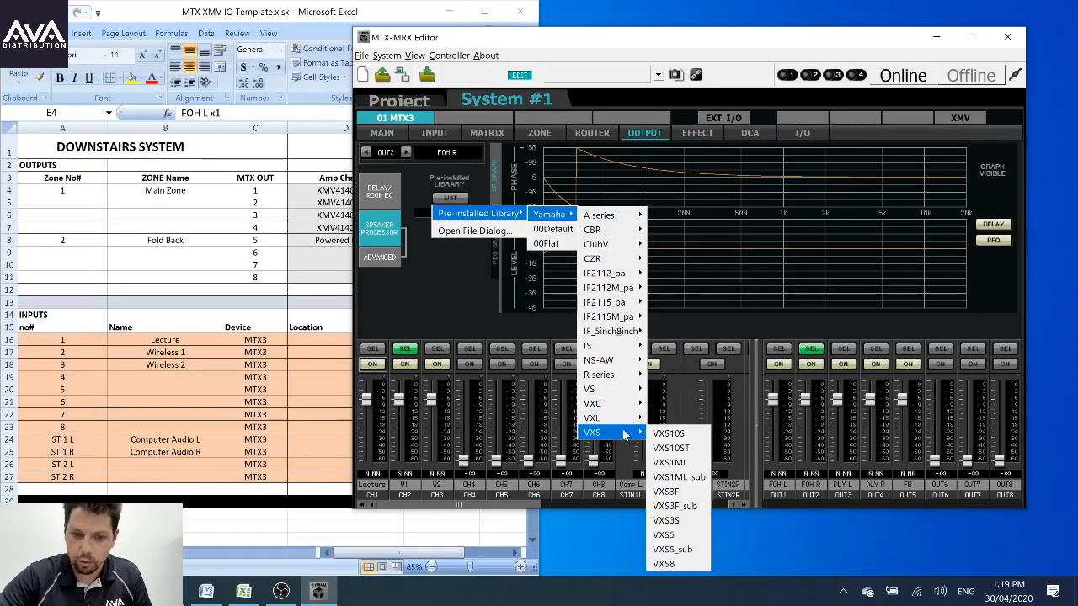
left_click(664, 564)
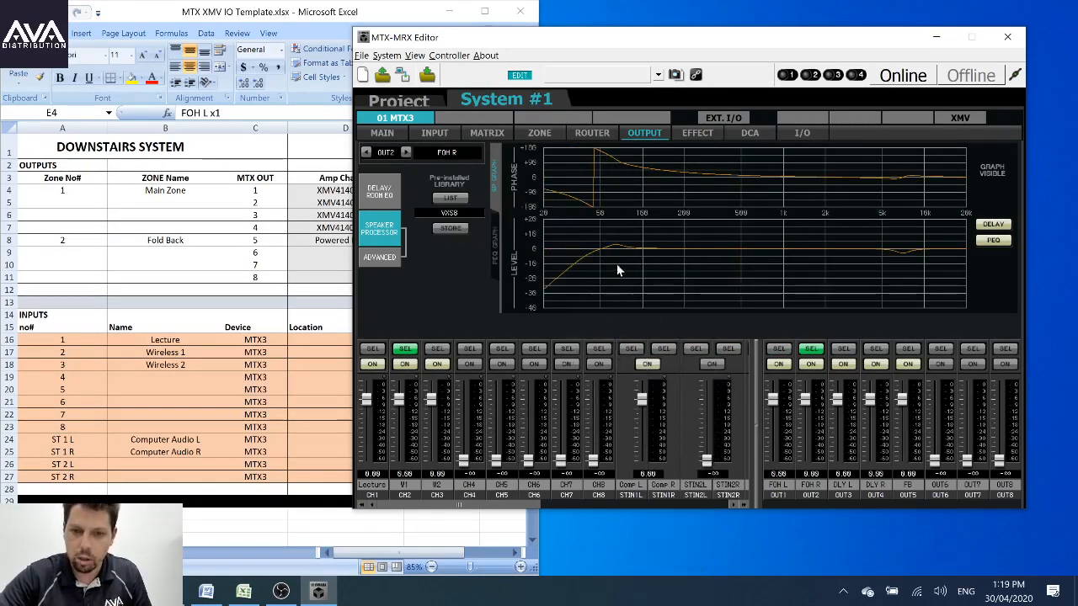
Step: Load the pre-installed Yamaha VXS8 speaker preset for output 3 (DLY L)
left_click(406, 153)
left_click(458, 203)
mouse_move(497, 214)
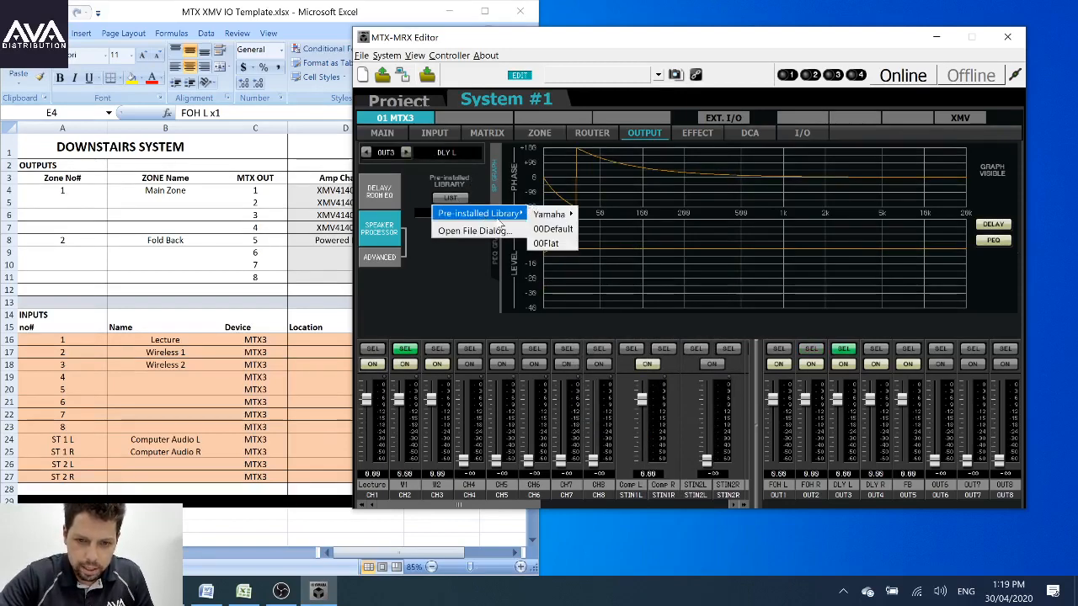
mouse_move(552, 215)
mouse_move(627, 432)
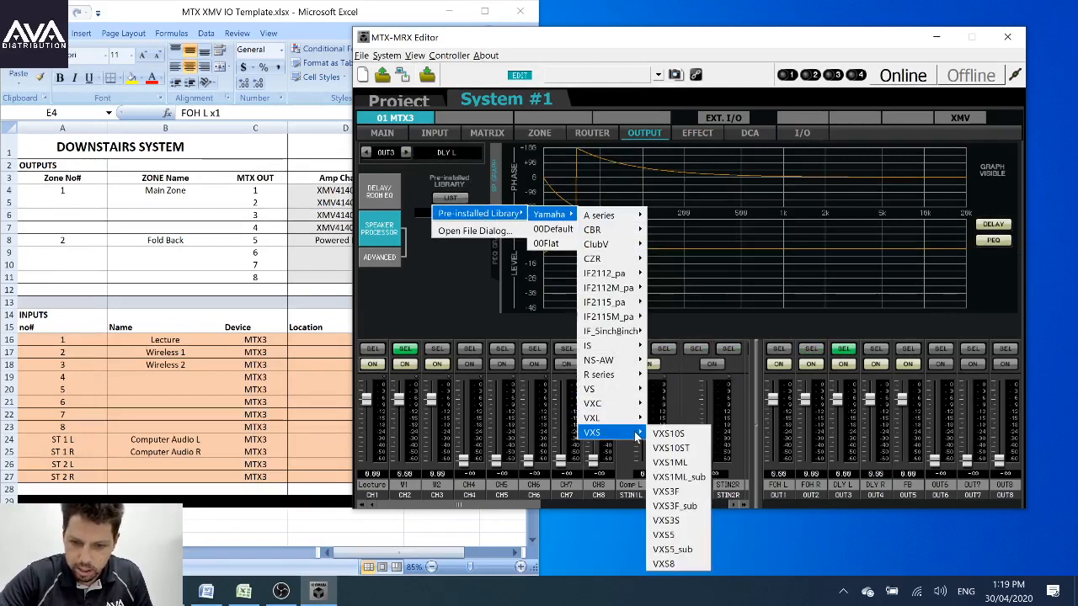
left_click(665, 564)
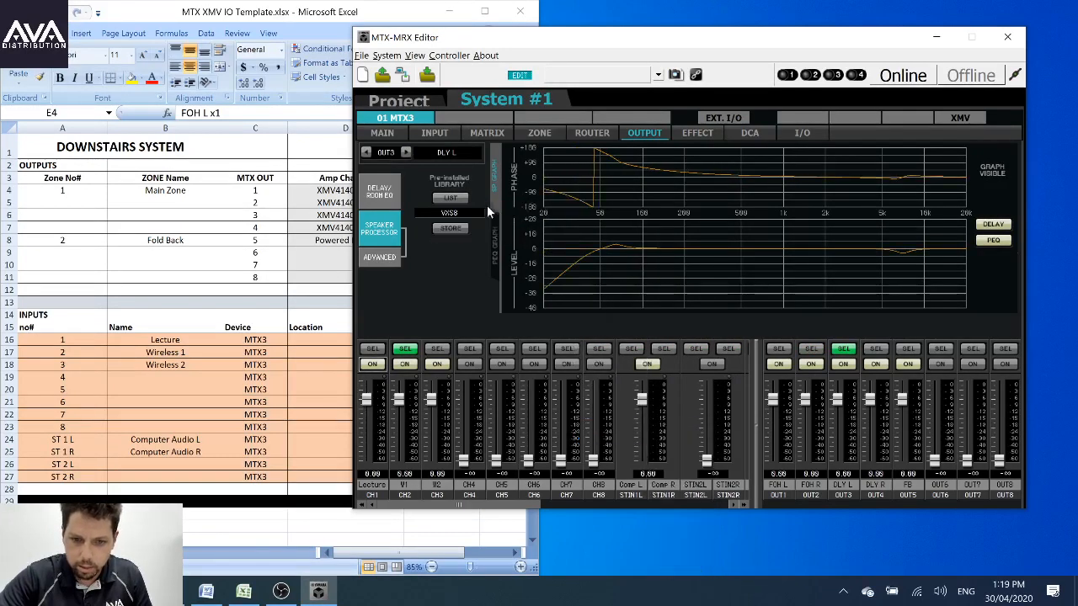
Step: Load the pre-installed Yamaha VXS8 speaker preset for output 4 (DLY R)
left_click(406, 153)
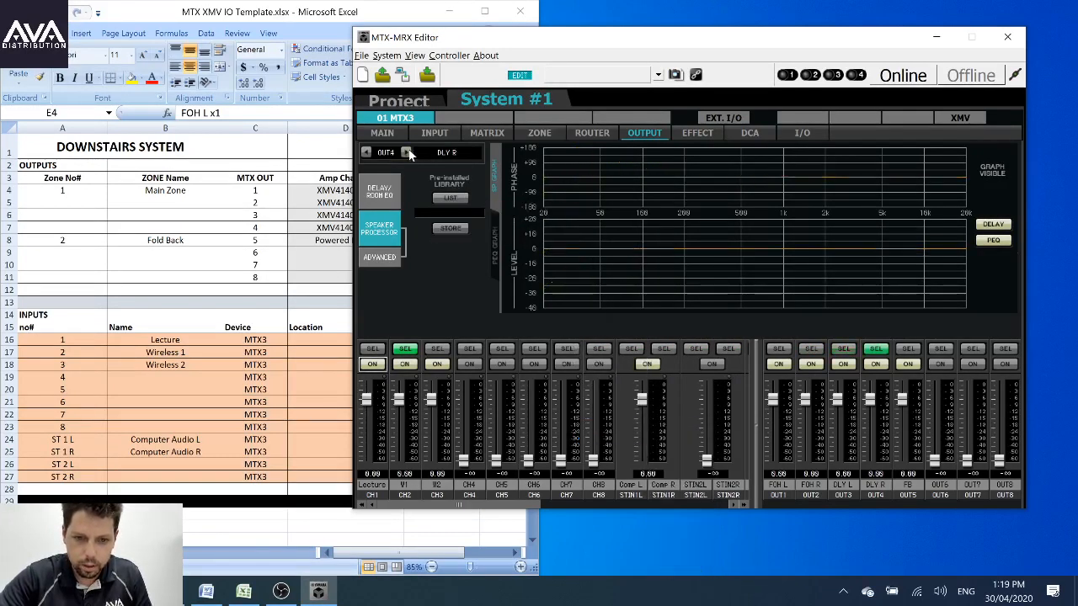
left_click(453, 198)
mouse_move(497, 215)
mouse_move(549, 214)
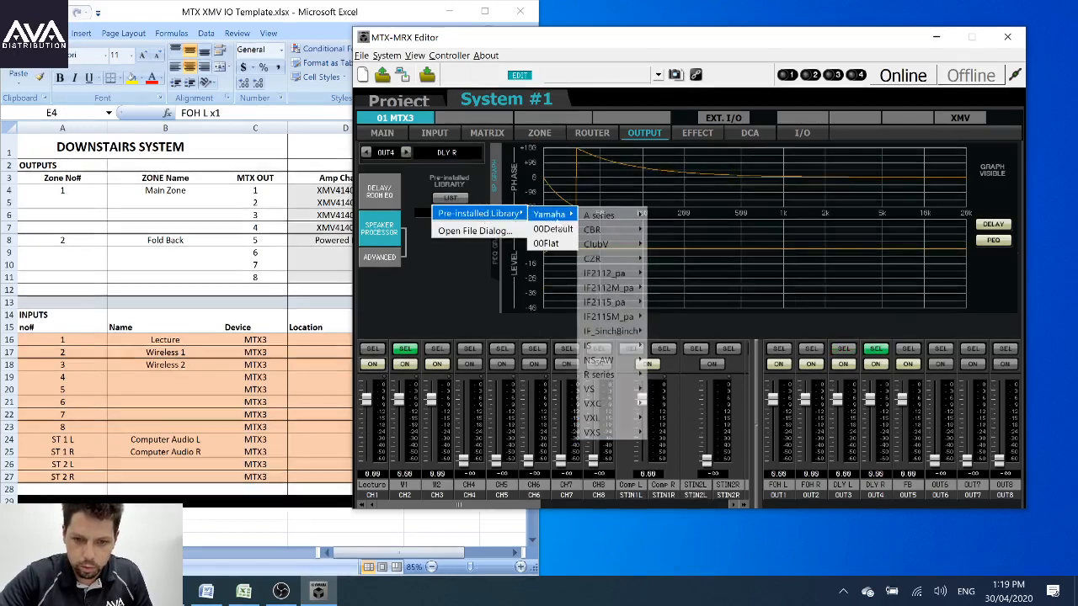
mouse_move(635, 433)
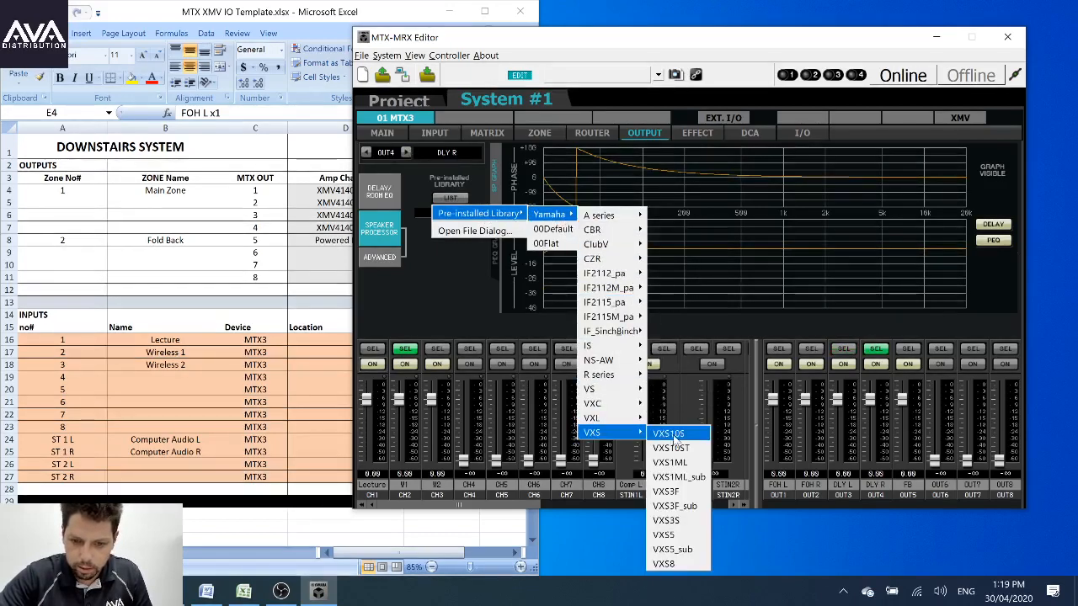
left_click(684, 568)
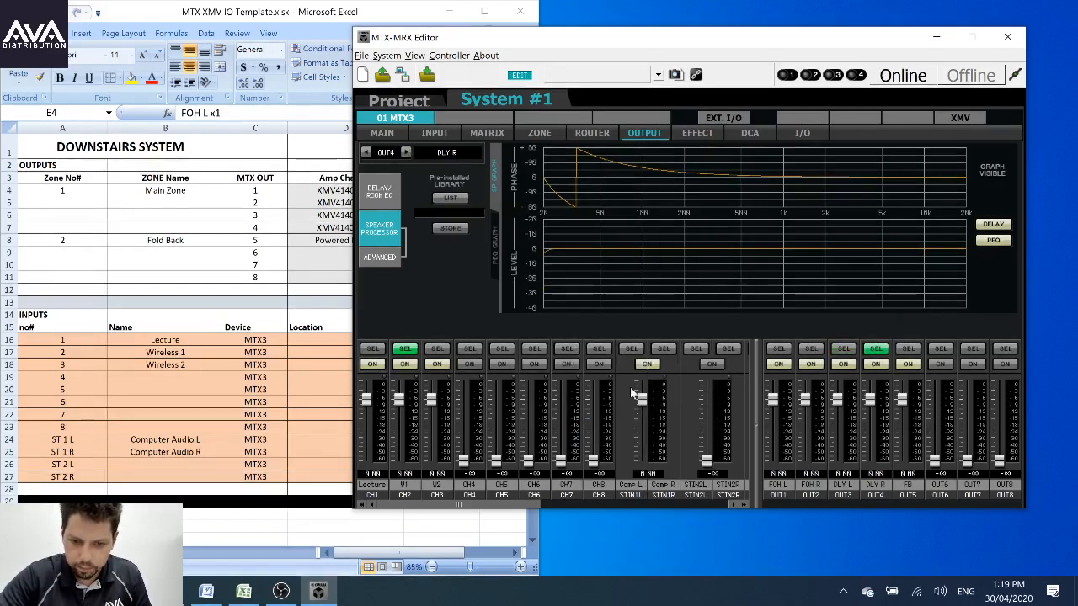
Step: Browse the pre-installed Yamaha speaker presets for output 5 (FB), and close the list without choosing one
left_click(405, 152)
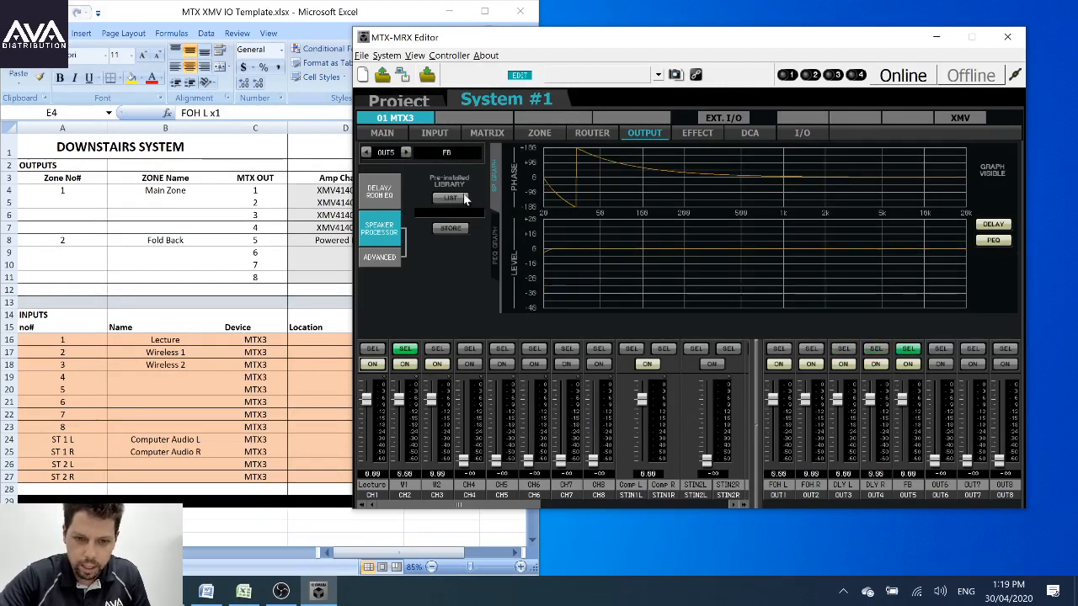
left_click(450, 197)
mouse_move(484, 214)
mouse_move(549, 217)
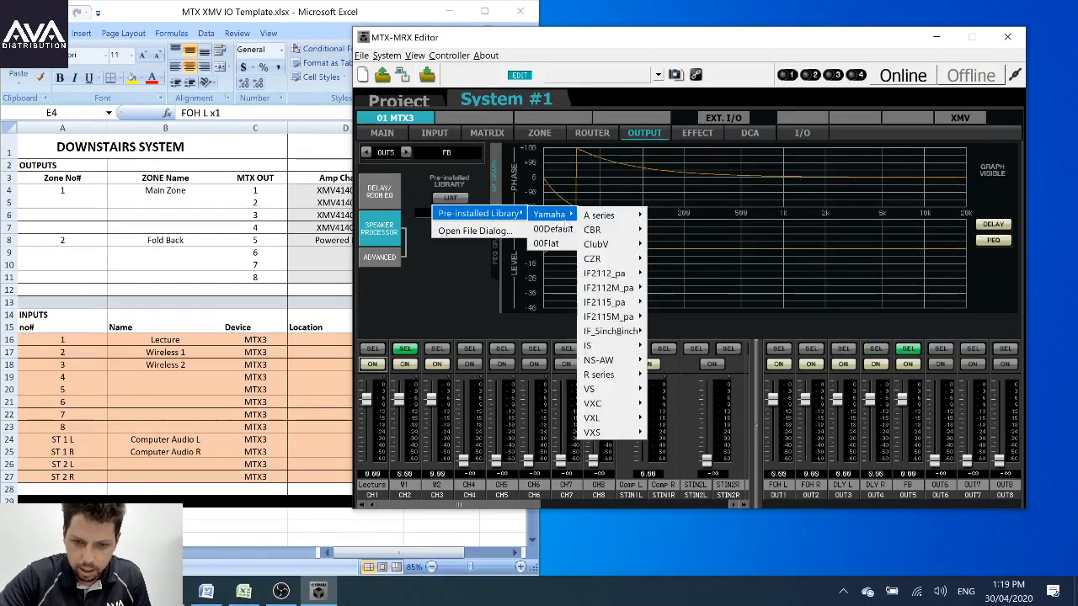
mouse_move(625, 401)
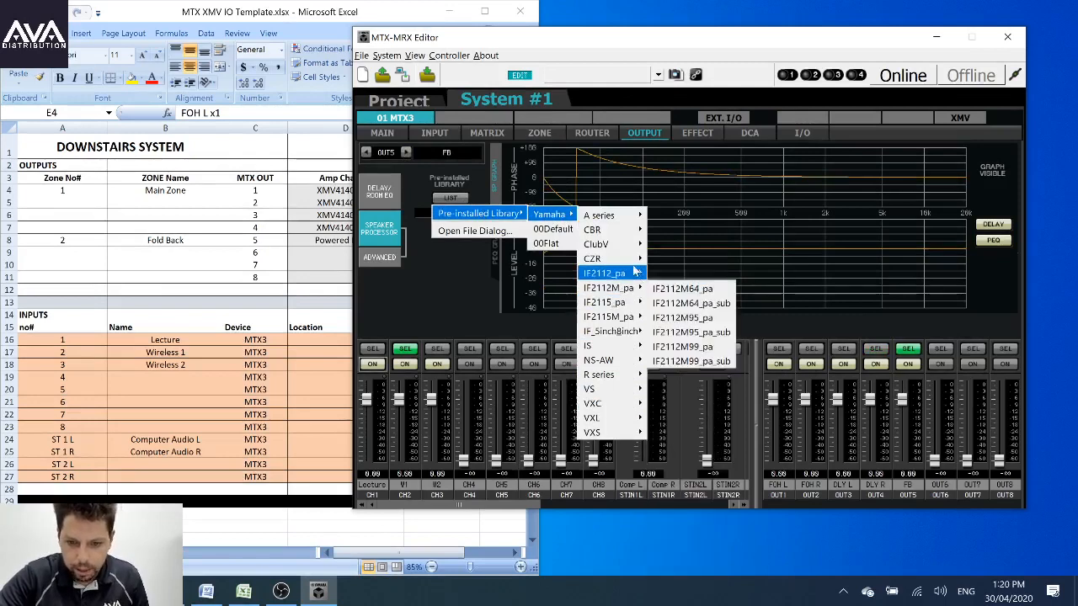
mouse_move(625, 236)
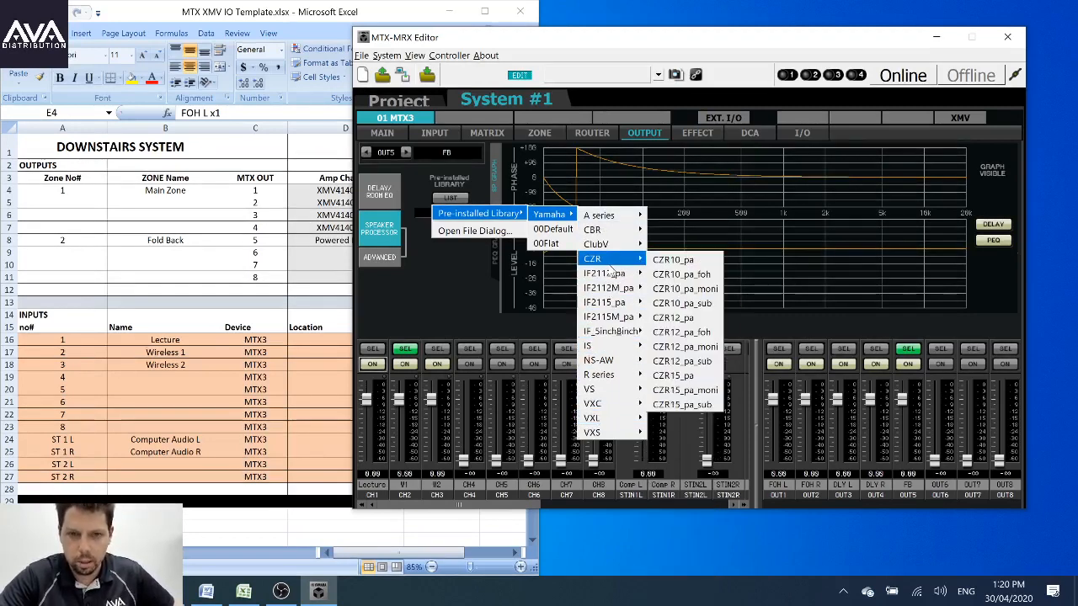
left_click(461, 280)
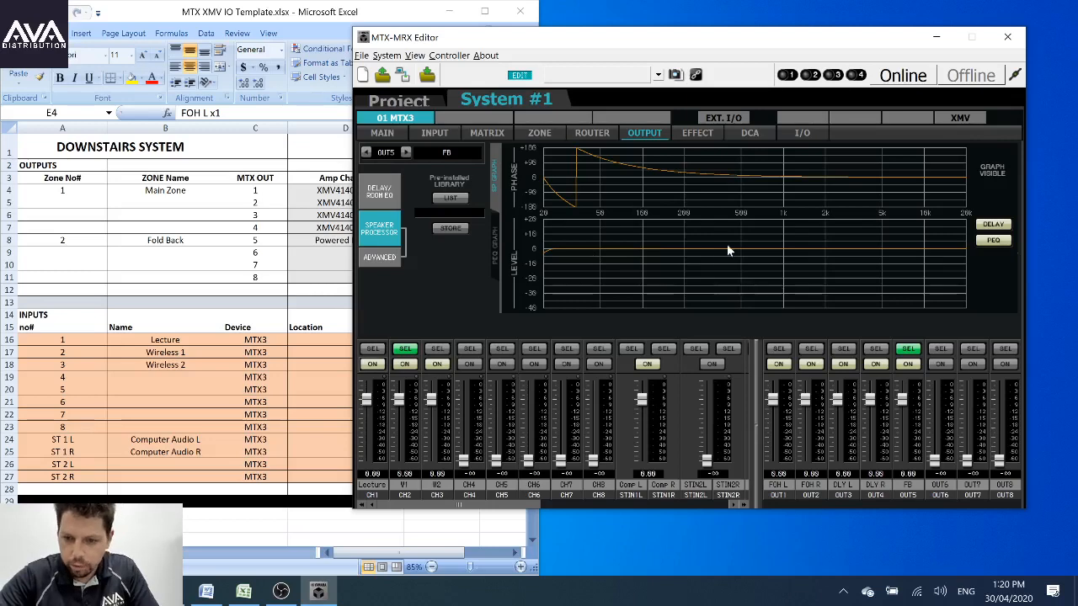
Step: Examine the Delay/Room EQ settings of outputs 1 to 5, from FOH L through FB
left_click(383, 192)
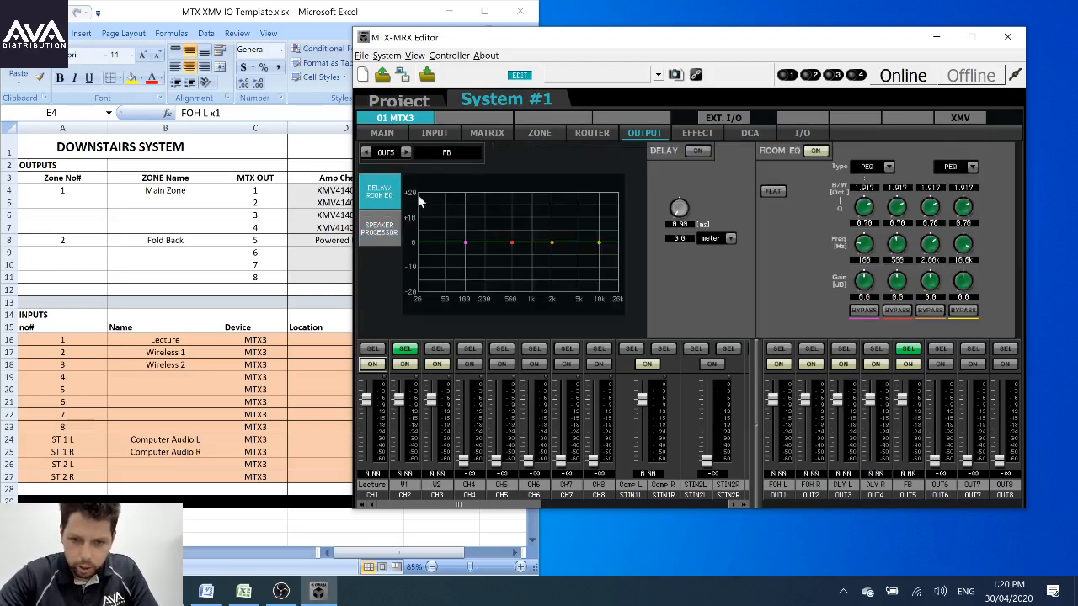
left_click(778, 348)
left_click(810, 347)
left_click(843, 347)
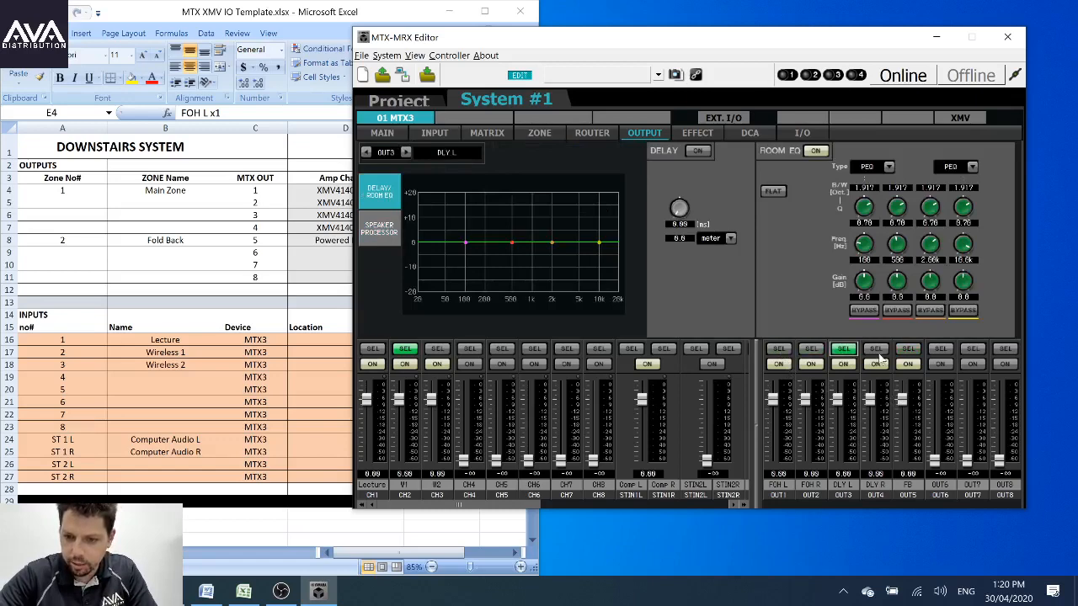
left_click(875, 347)
left_click(406, 152)
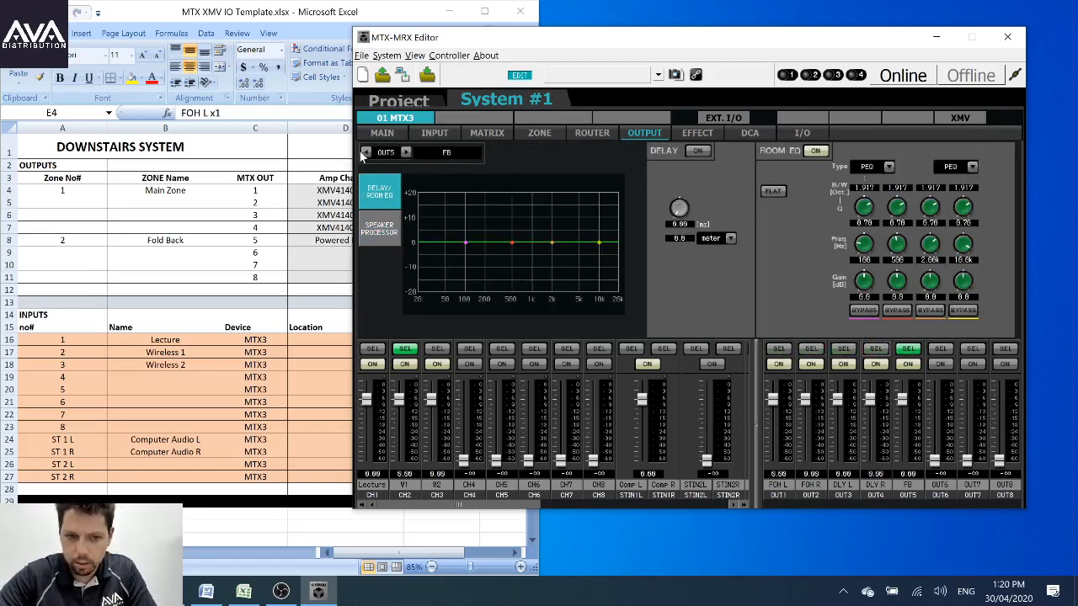
left_click(366, 152)
left_click(366, 153)
left_click(365, 152)
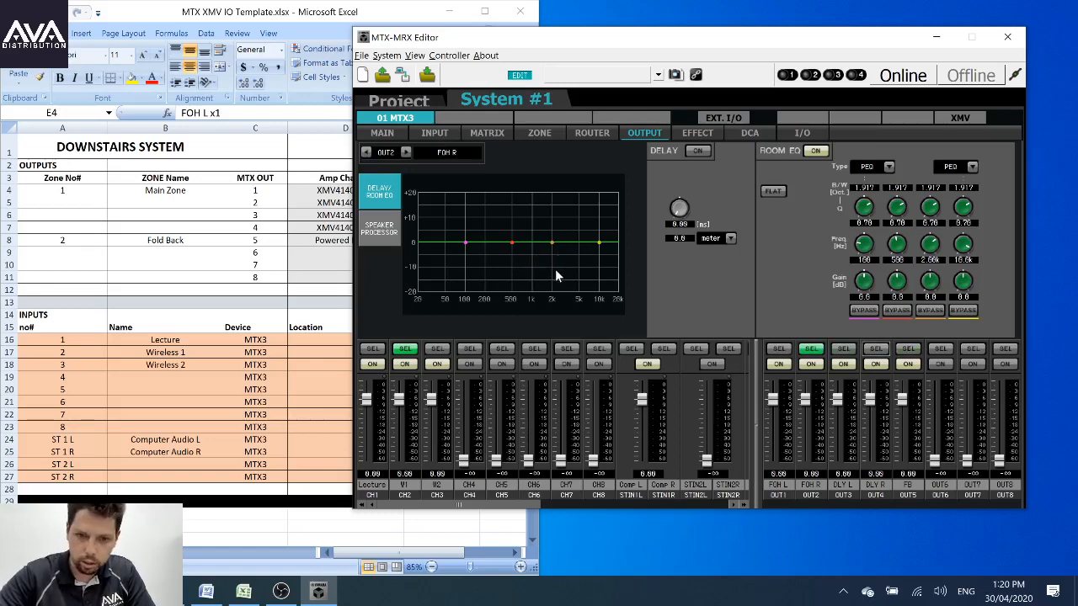
Step: Boost the third room EQ band of output 1 (FOH L) by about 3.5 dB near 1.90 kHz
left_click(773, 349)
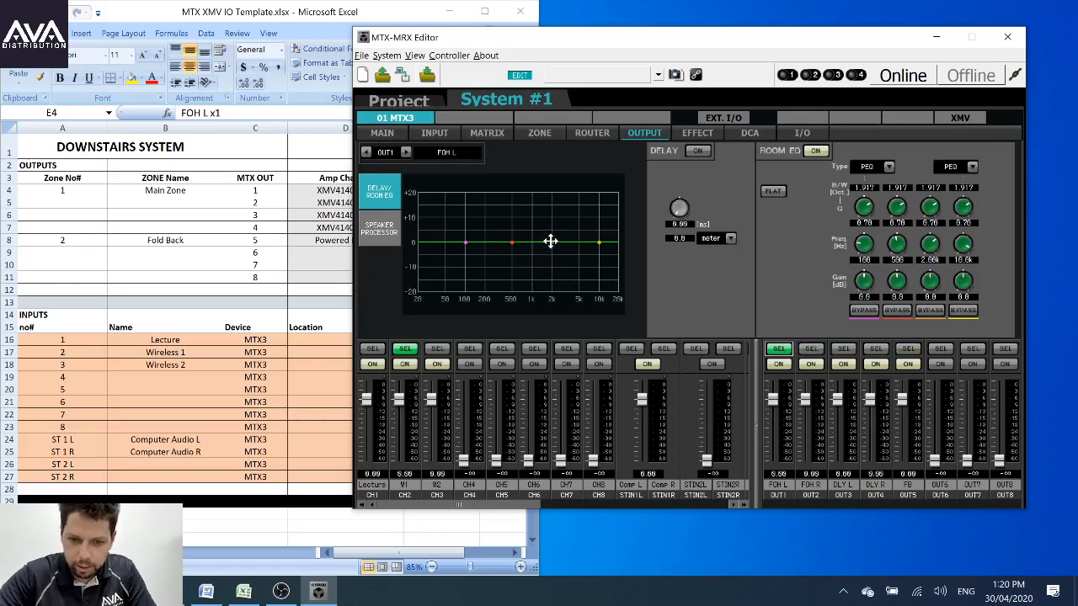
left_click_drag(552, 242, 550, 233)
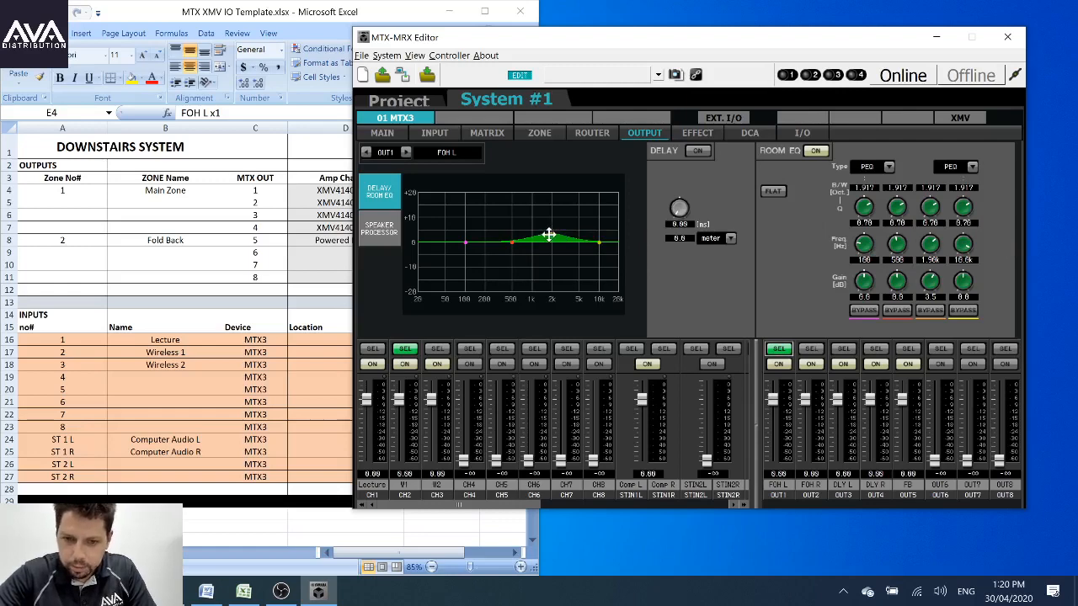
right_click(829, 190)
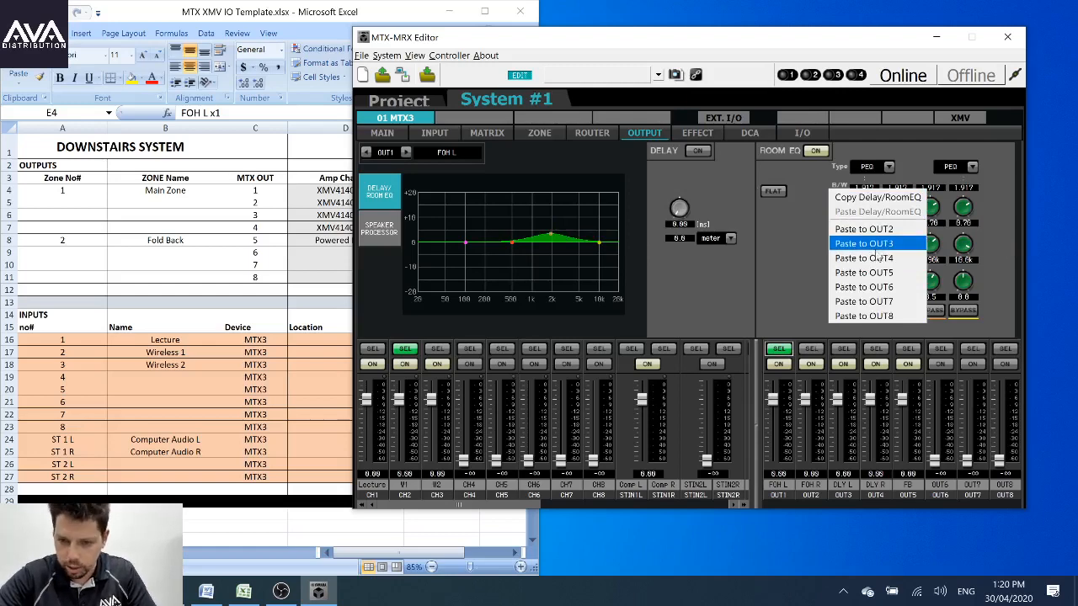
left_click(784, 250)
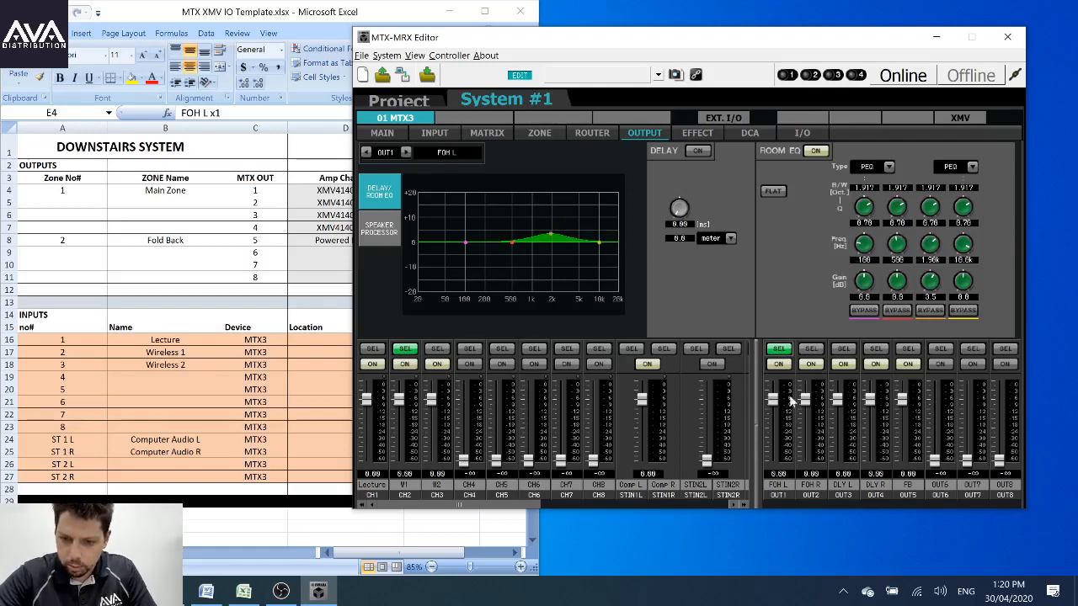
Step: Paste the Delay/Room EQ settings of output 2 (FOH R) to OUT1, and compare the two outputs
left_click(810, 348)
right_click(819, 252)
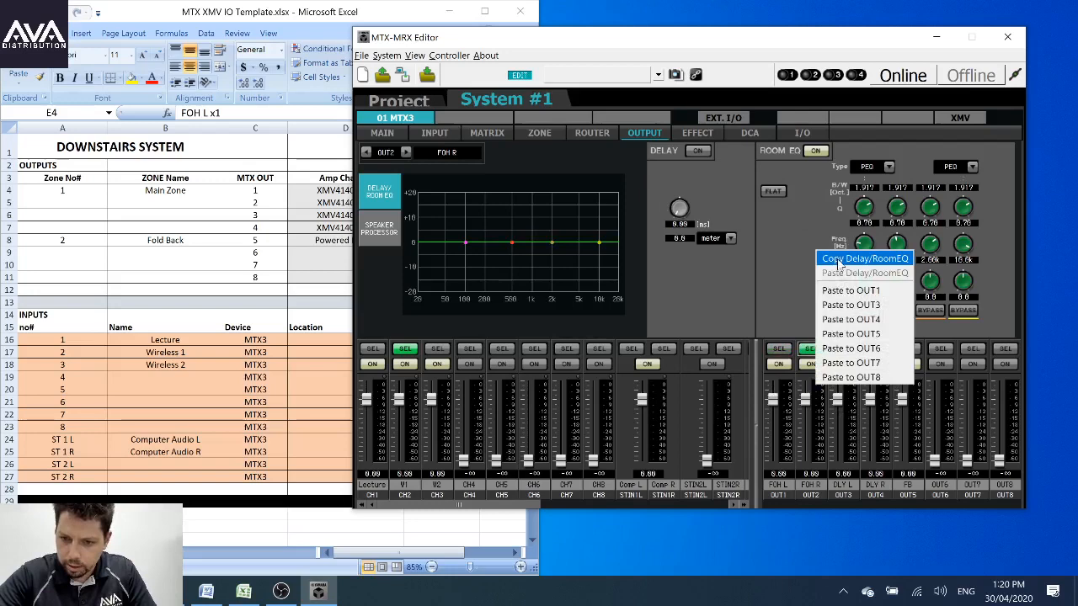
left_click(866, 297)
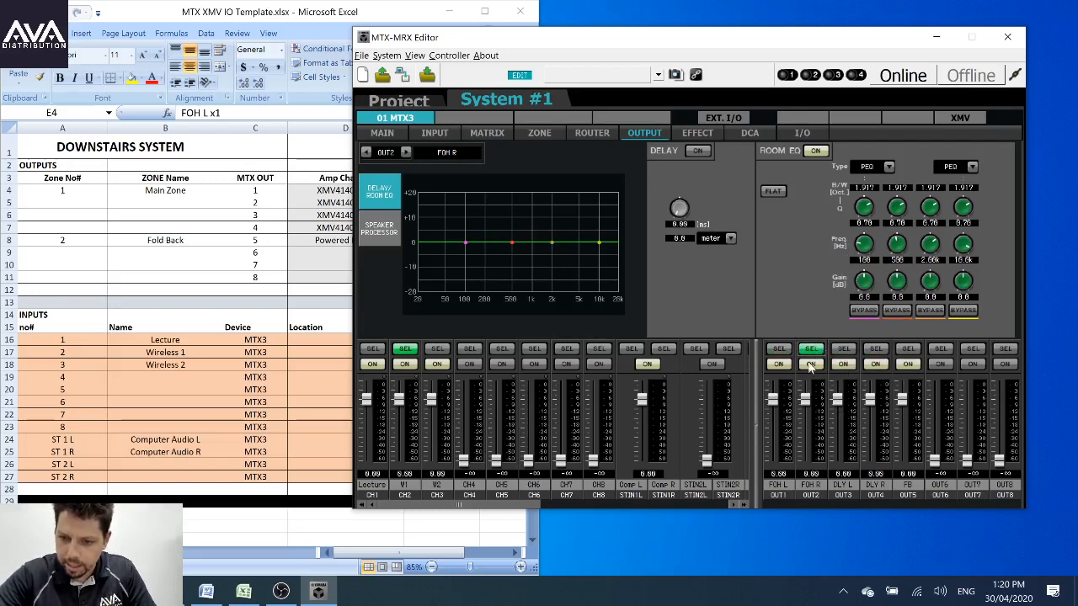
left_click(779, 348)
left_click(810, 349)
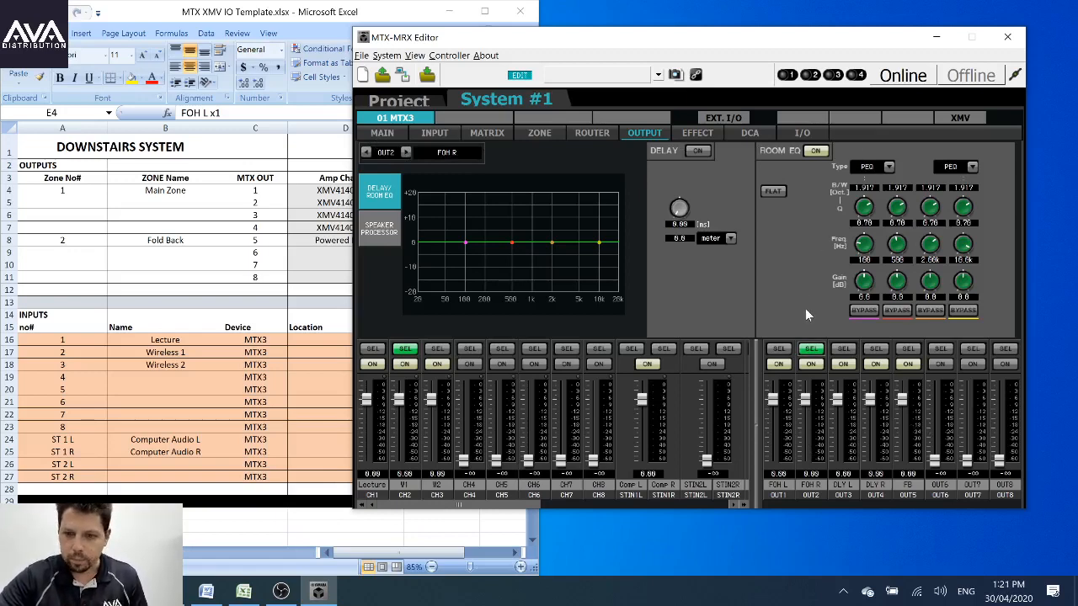
Step: Examine output 1's gain and polarity controls from the overview of all channels
left_click(382, 133)
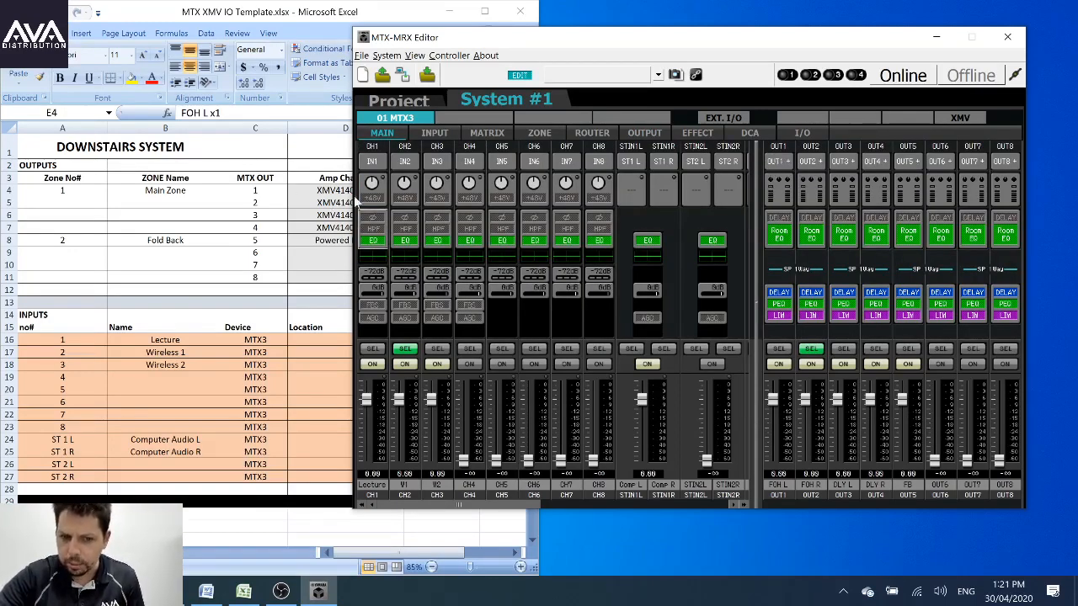
left_click(783, 192)
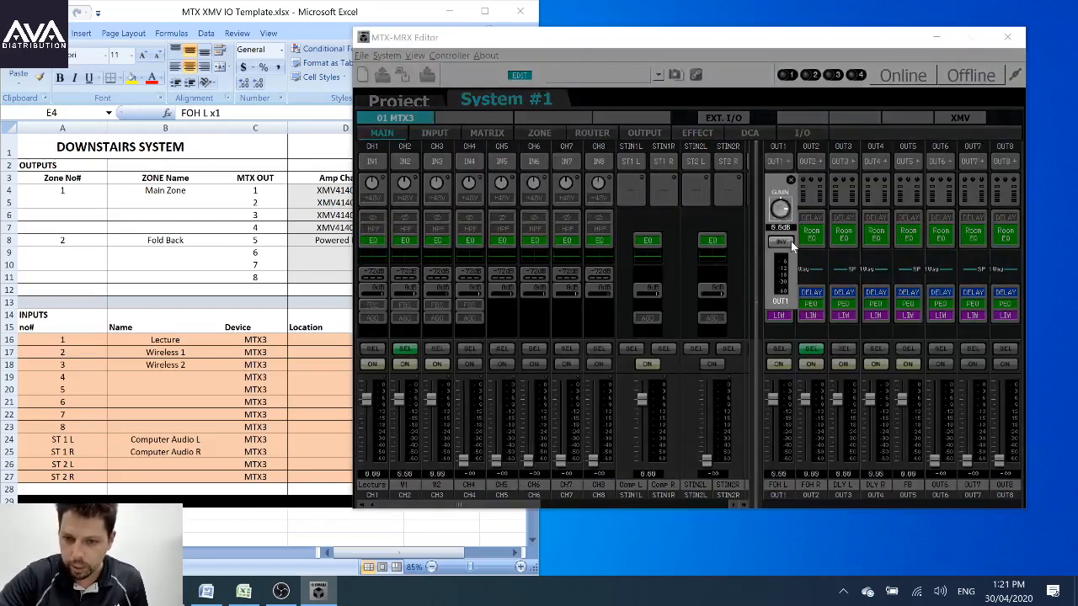
left_click(792, 180)
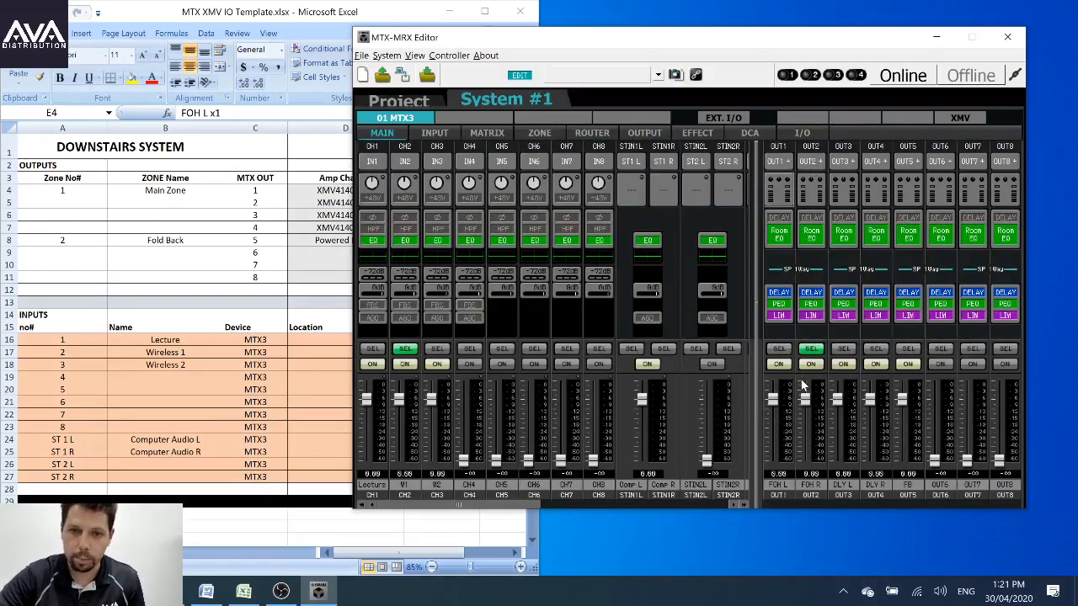
Step: Examine output 1's room EQ and the Lecture channel's input EQ by opening each from its channel strip
left_click(780, 233)
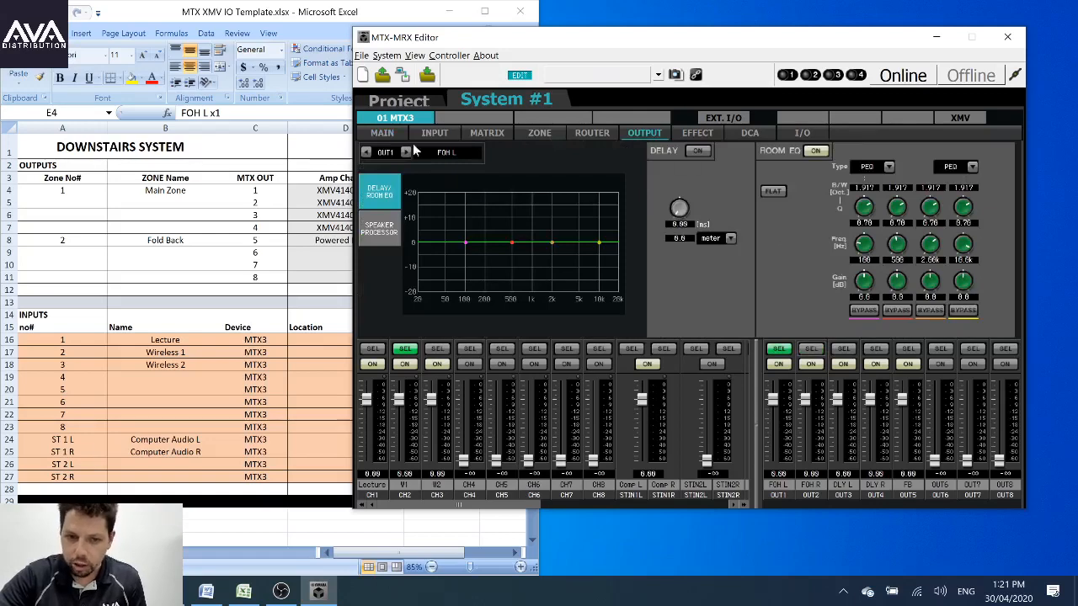
left_click(381, 133)
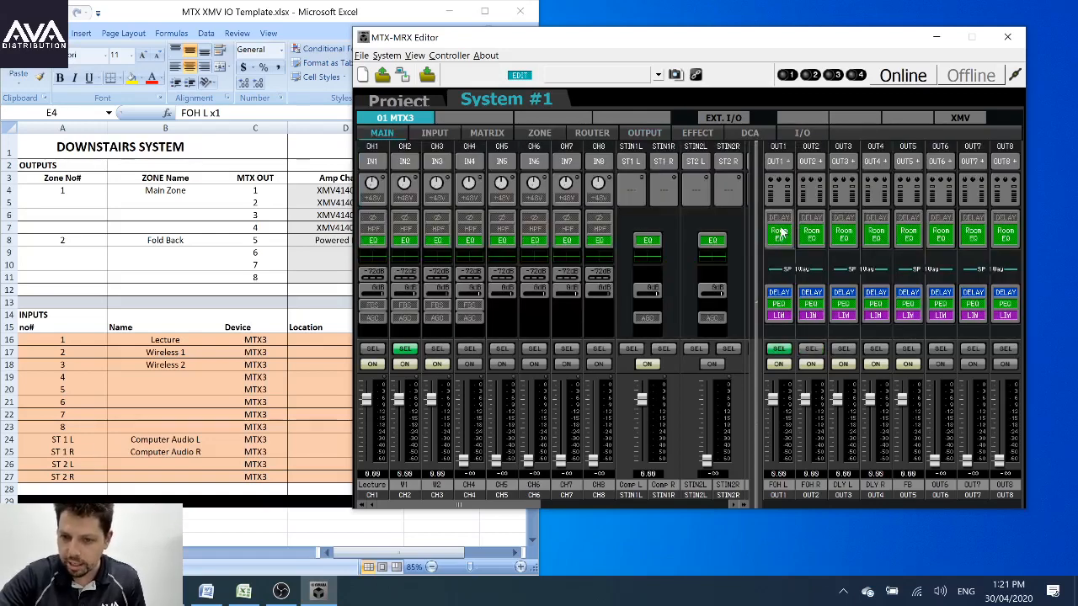
left_click(779, 234)
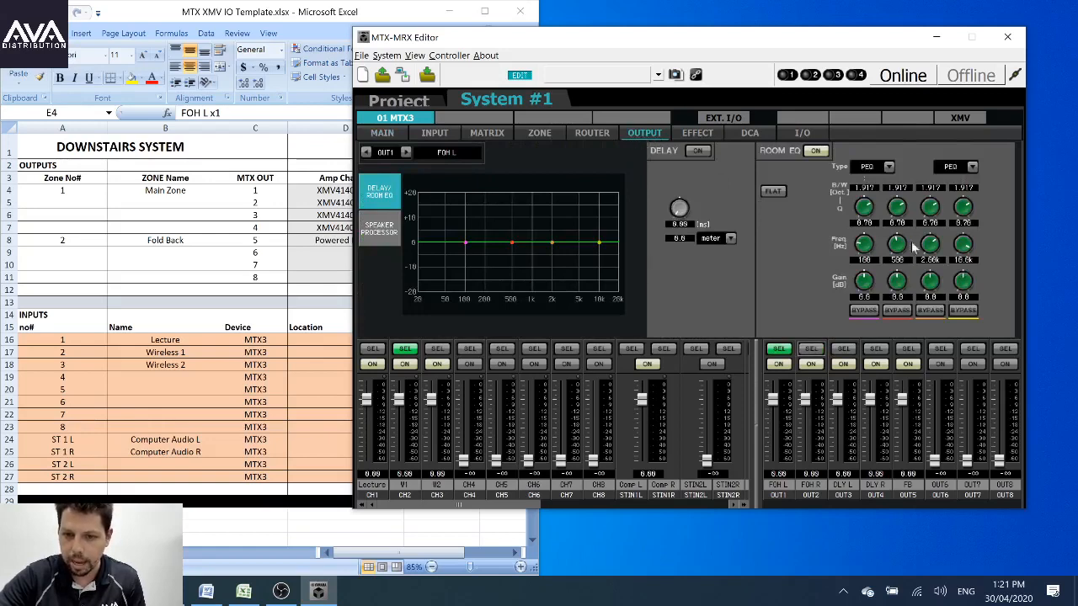
left_click(382, 134)
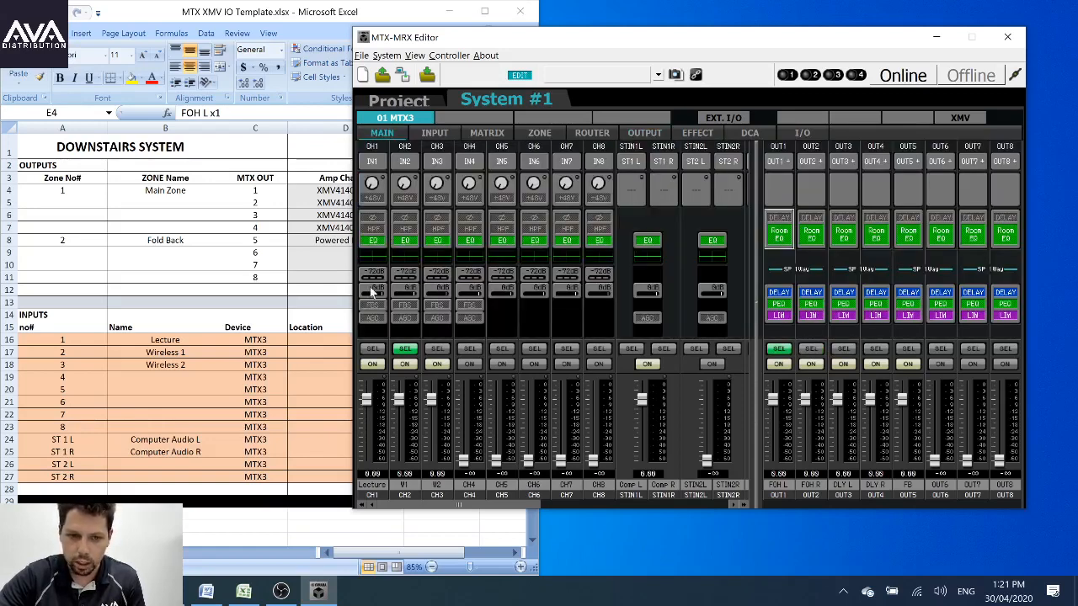
left_click(373, 241)
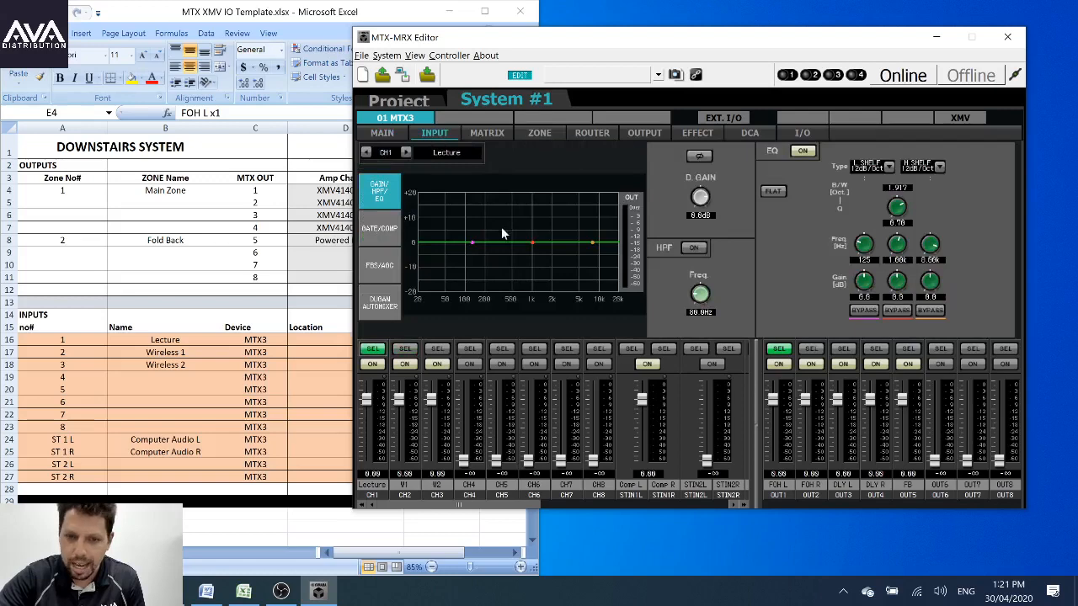
left_click(381, 133)
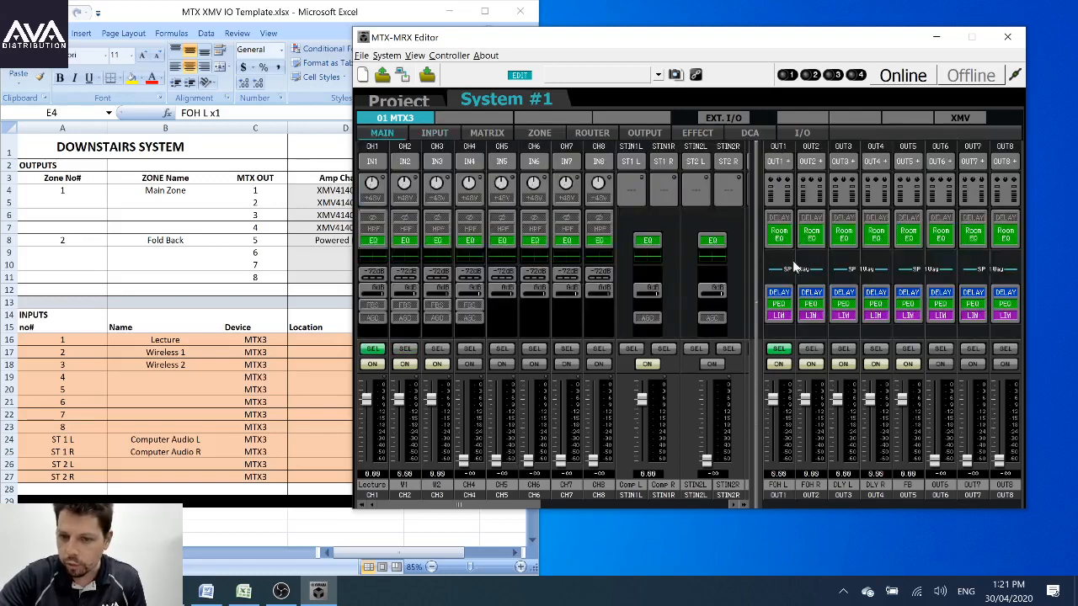
left_click(785, 236)
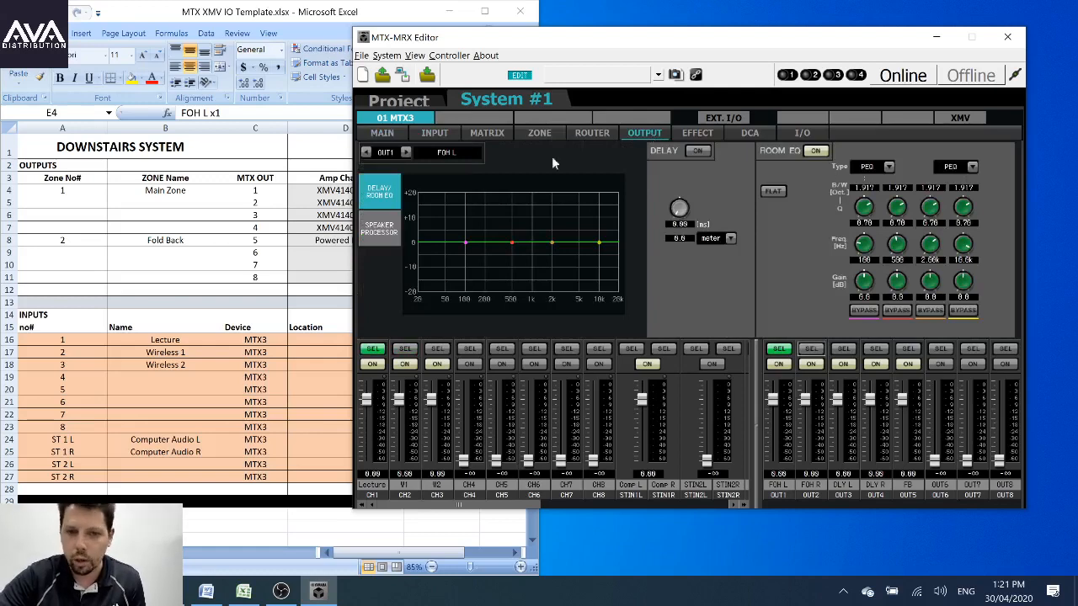
left_click(381, 133)
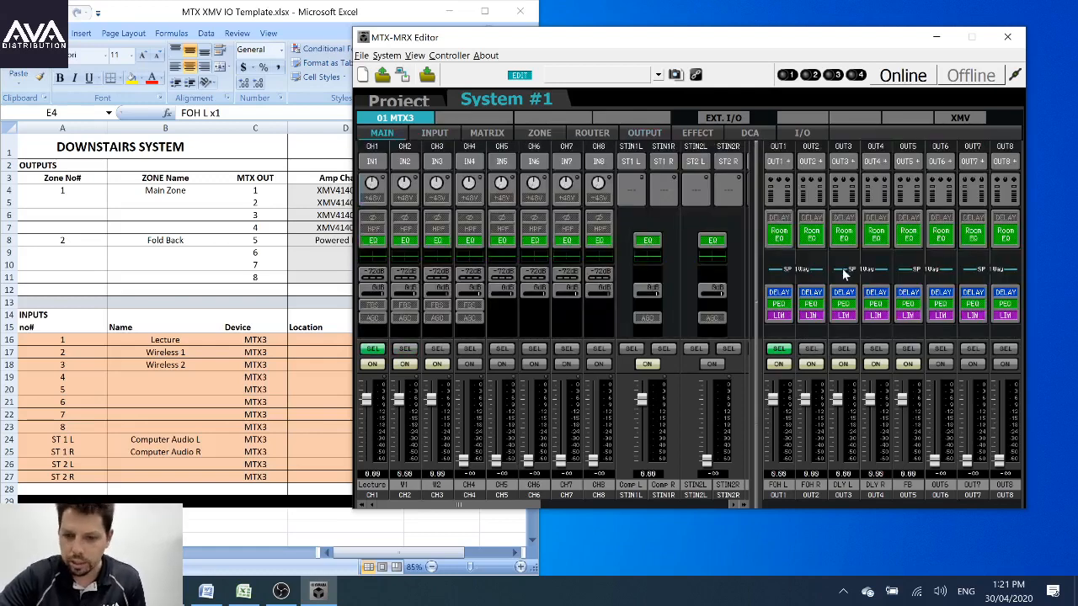
Step: Set the delay distance of output 3 (DLY L) to 15 meters
left_click(780, 296)
left_click(381, 190)
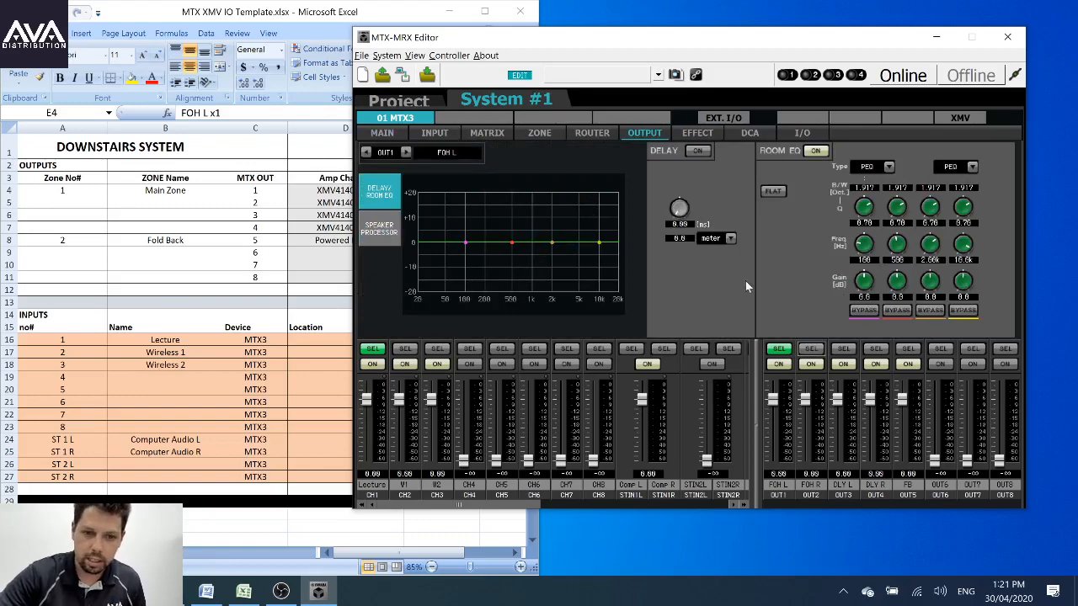
left_click(406, 153)
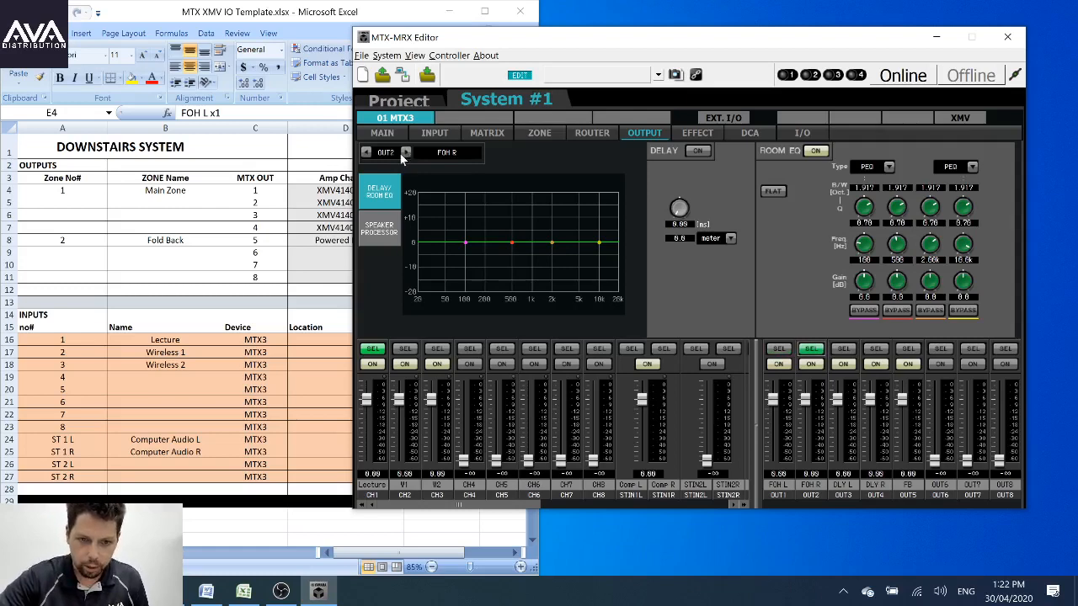
left_click(407, 153)
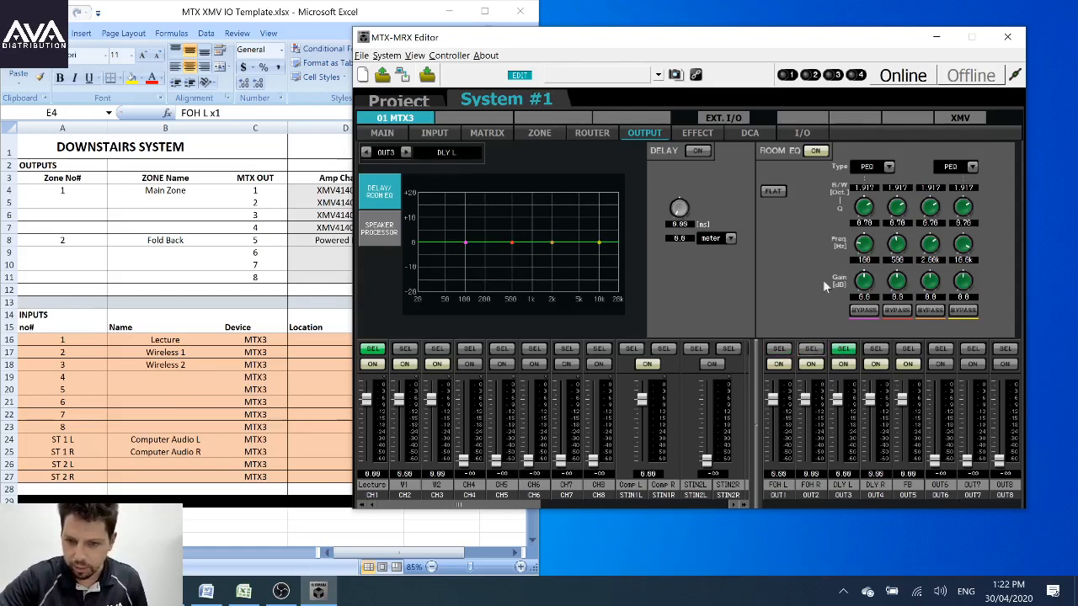
left_click(684, 240)
key("Return")
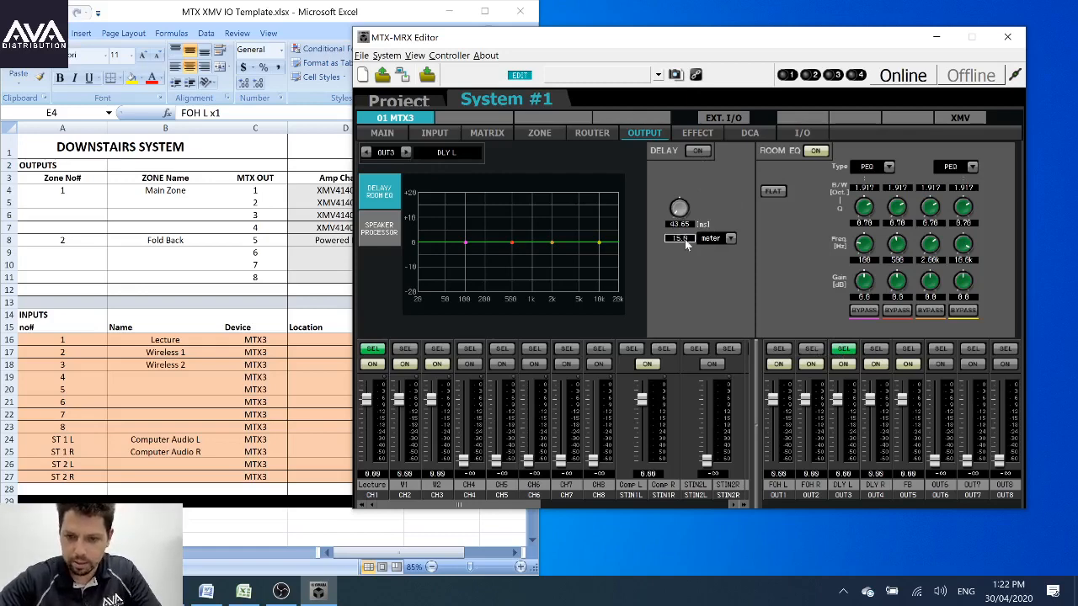
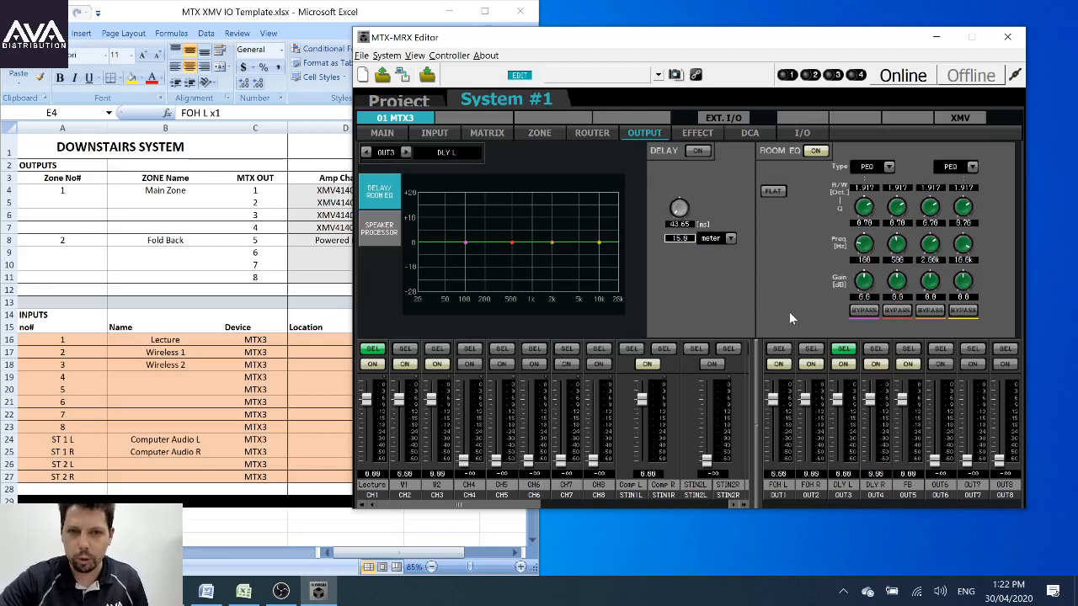
Step: Set the delay distance of output 4 (DLY R) to 15 meters
left_click(875, 350)
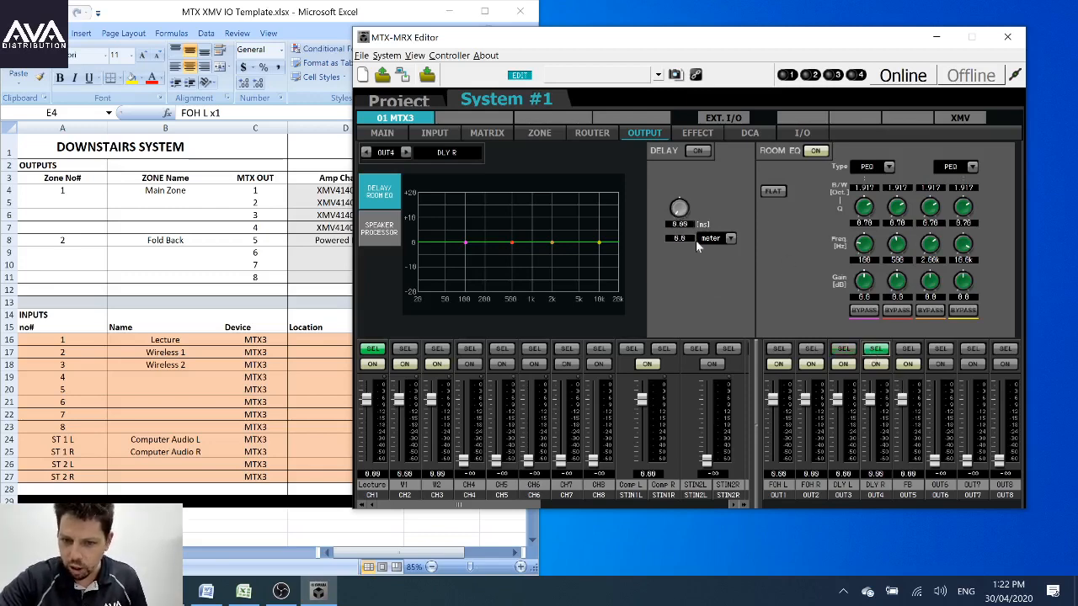
left_click(679, 239)
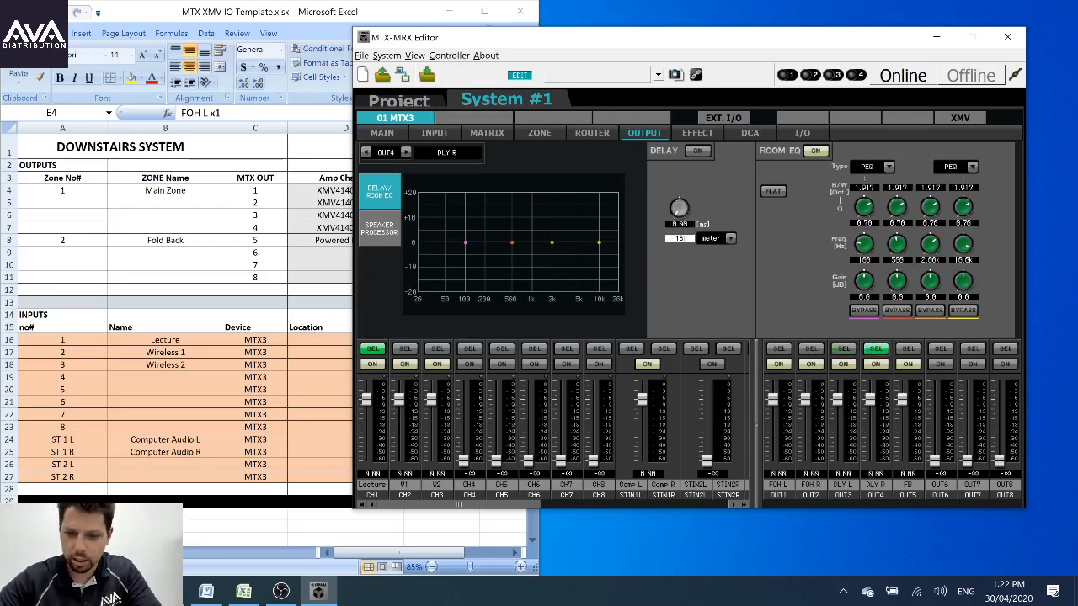
key("Return")
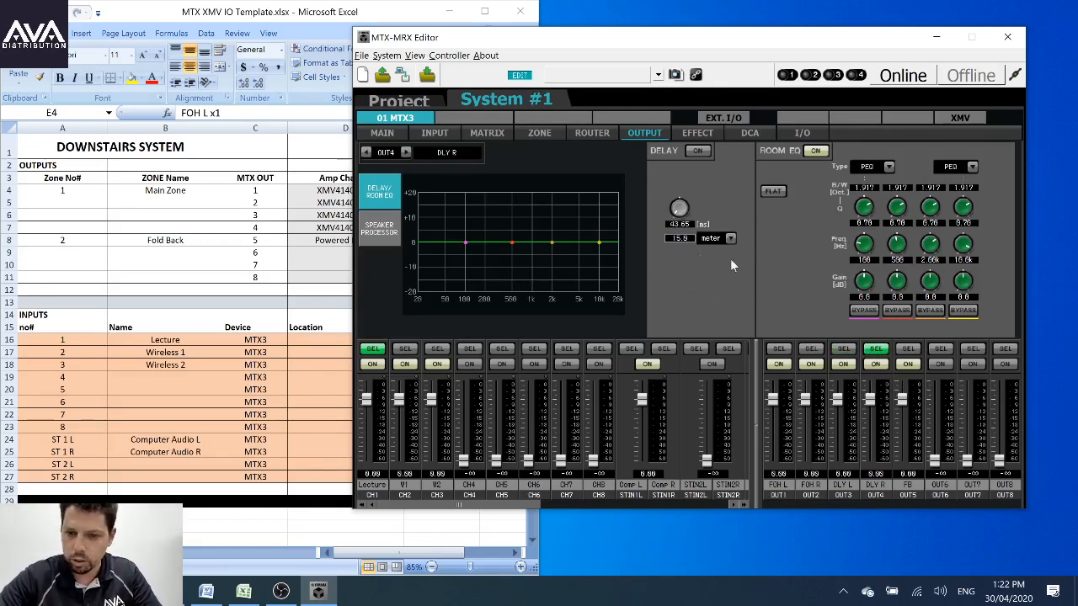
Step: Check the Delay/Room EQ settings of output 1 (FOH L) and return to the overview of all channels
left_click(844, 348)
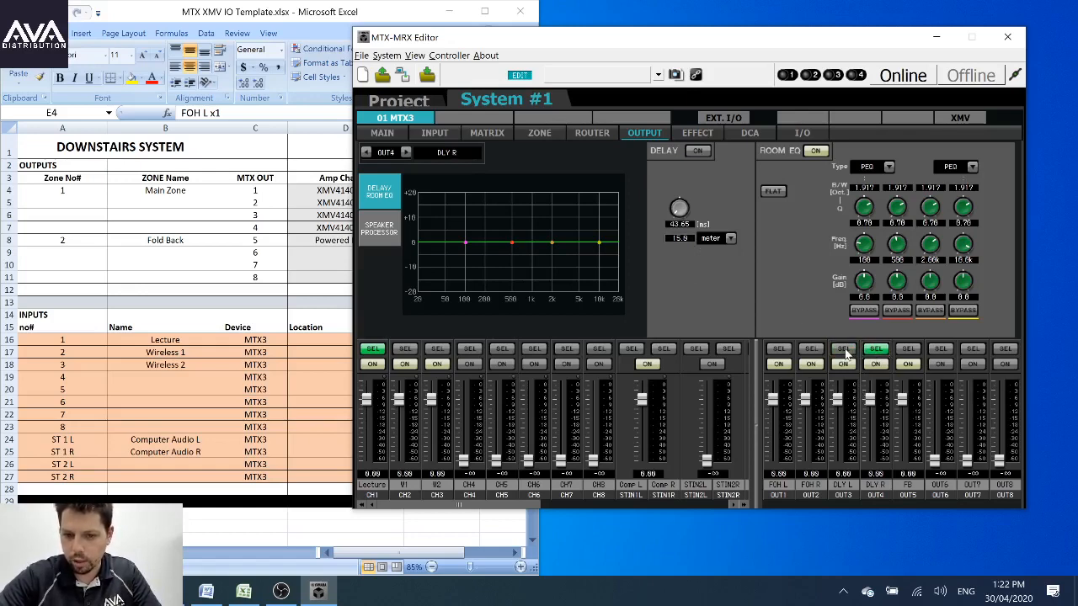
left_click(779, 349)
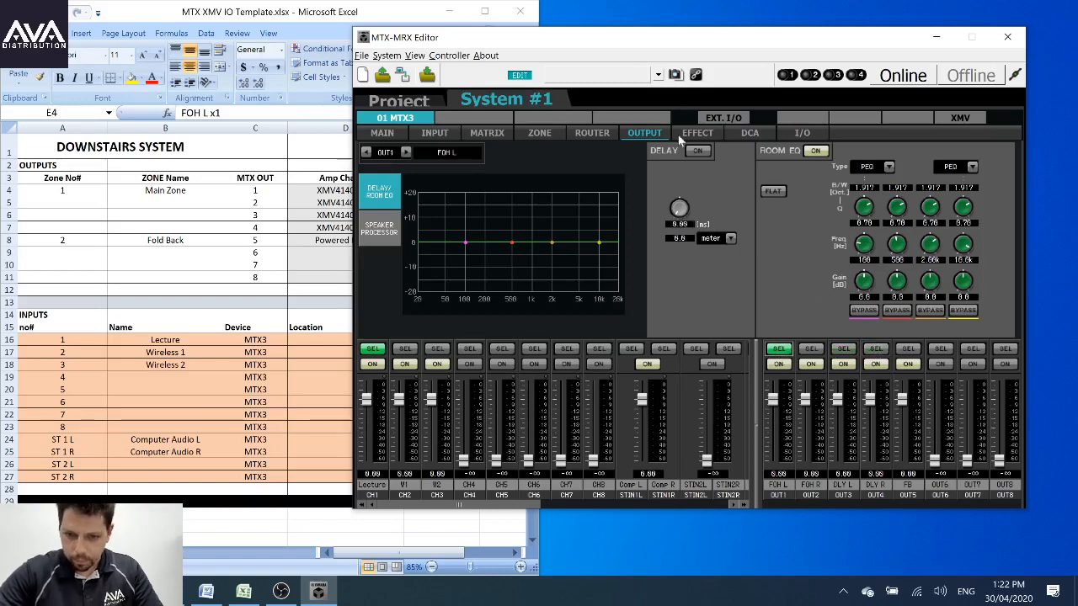
left_click(381, 133)
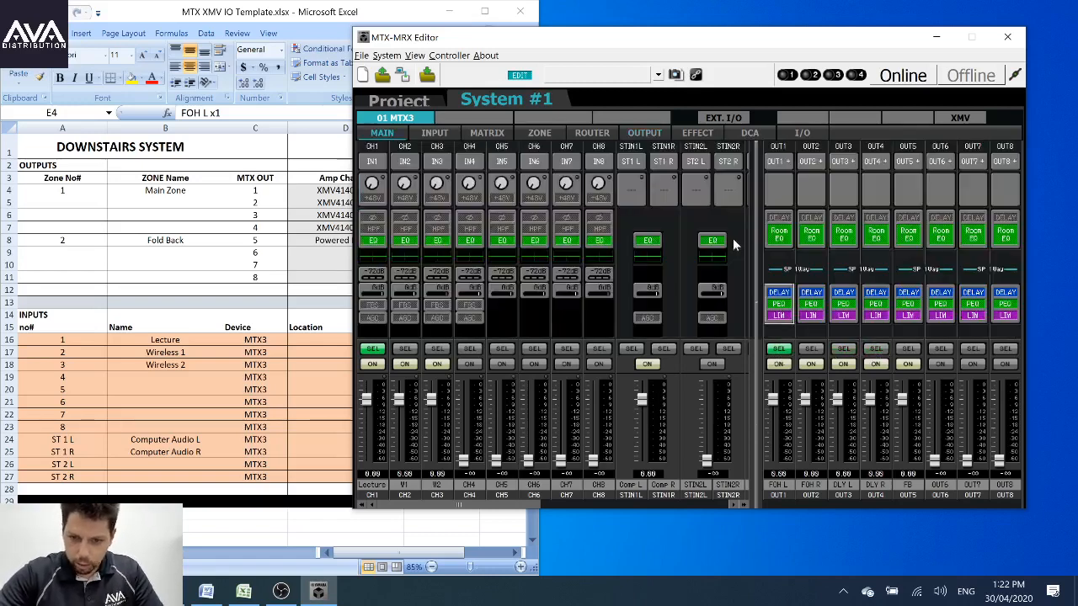
left_click_drag(738, 33, 725, 32)
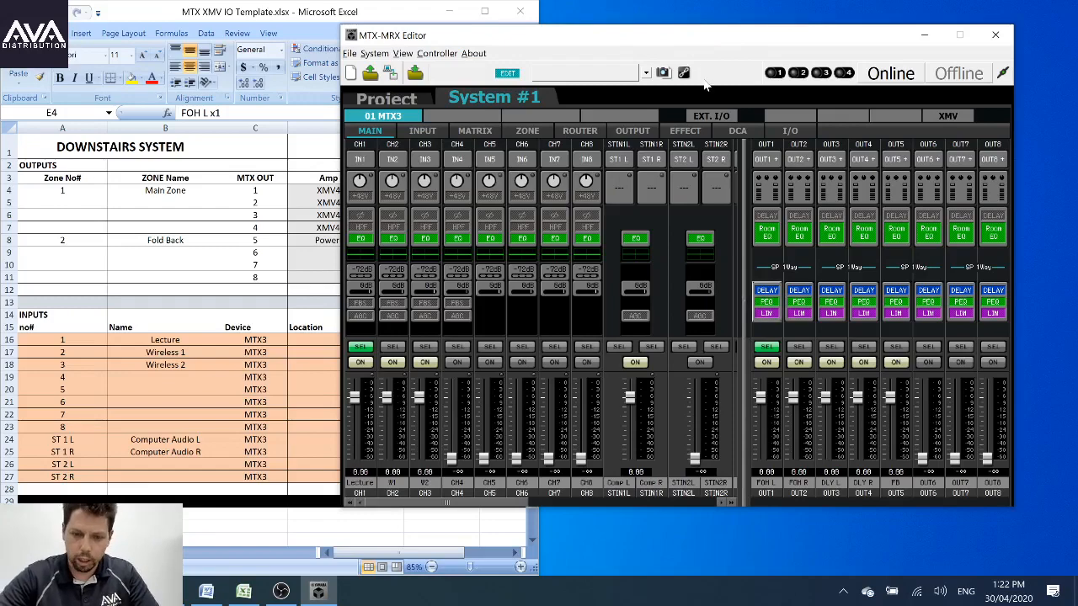
left_click_drag(701, 32, 691, 33)
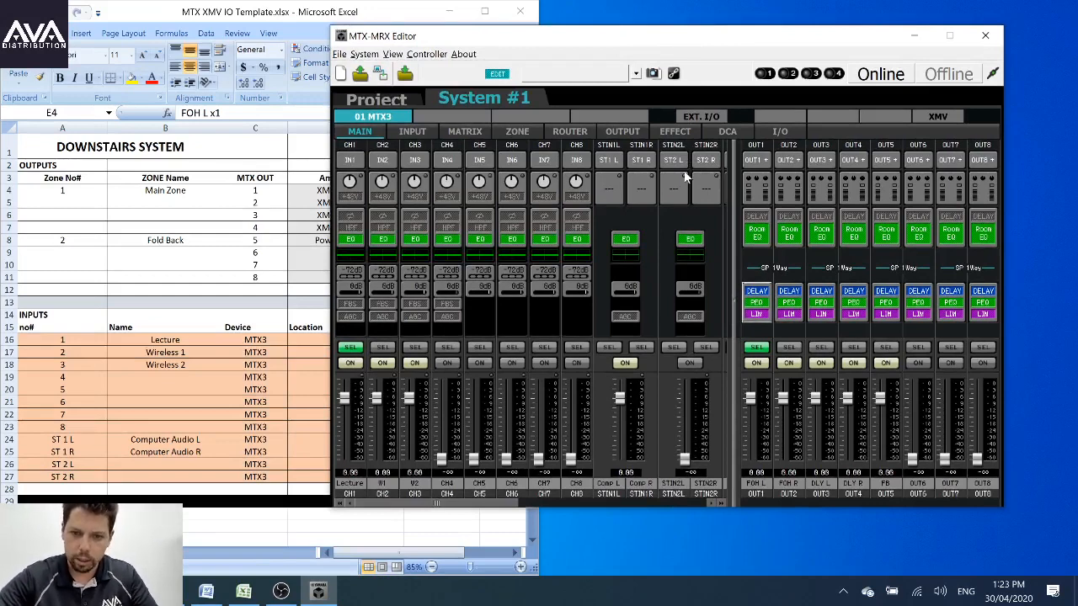
Step: Go online by synchronizing the system design to the device, and dismiss the YDIF connection alert
left_click(881, 73)
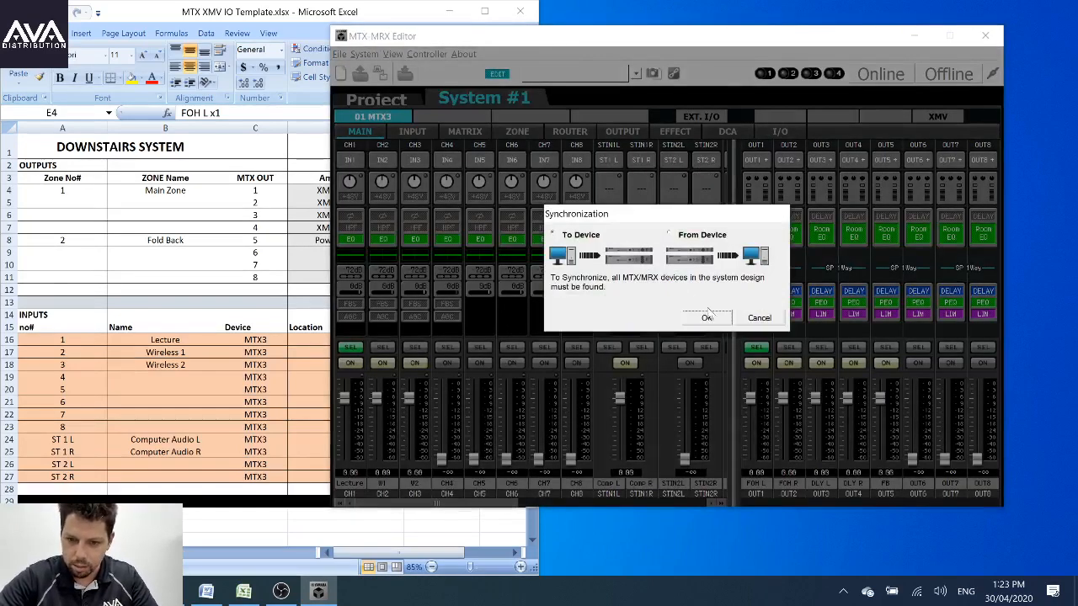
left_click(708, 318)
left_click(792, 455)
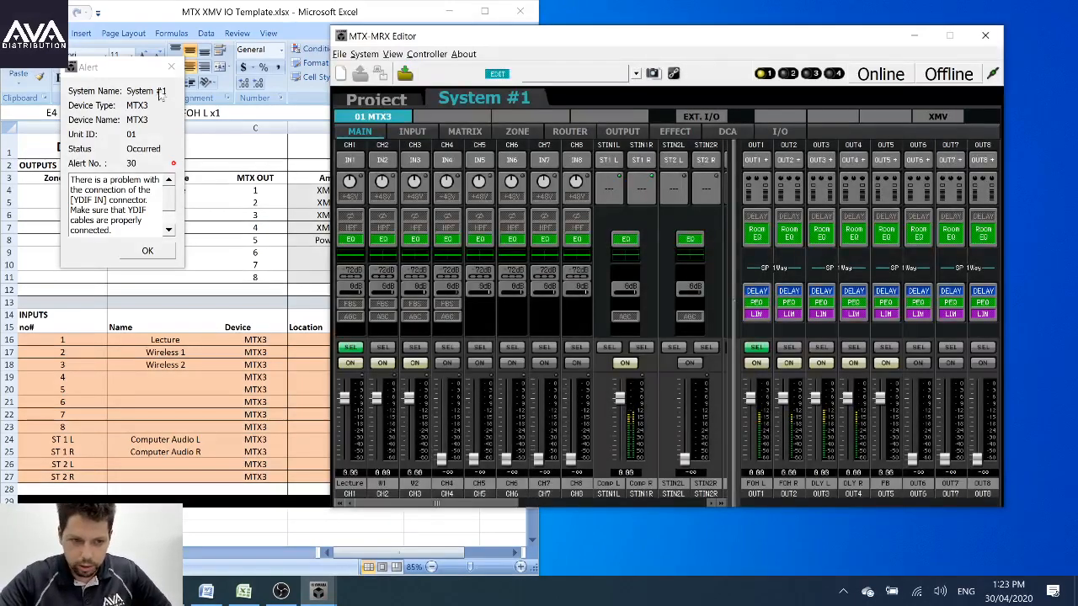
left_click_drag(138, 74, 548, 163)
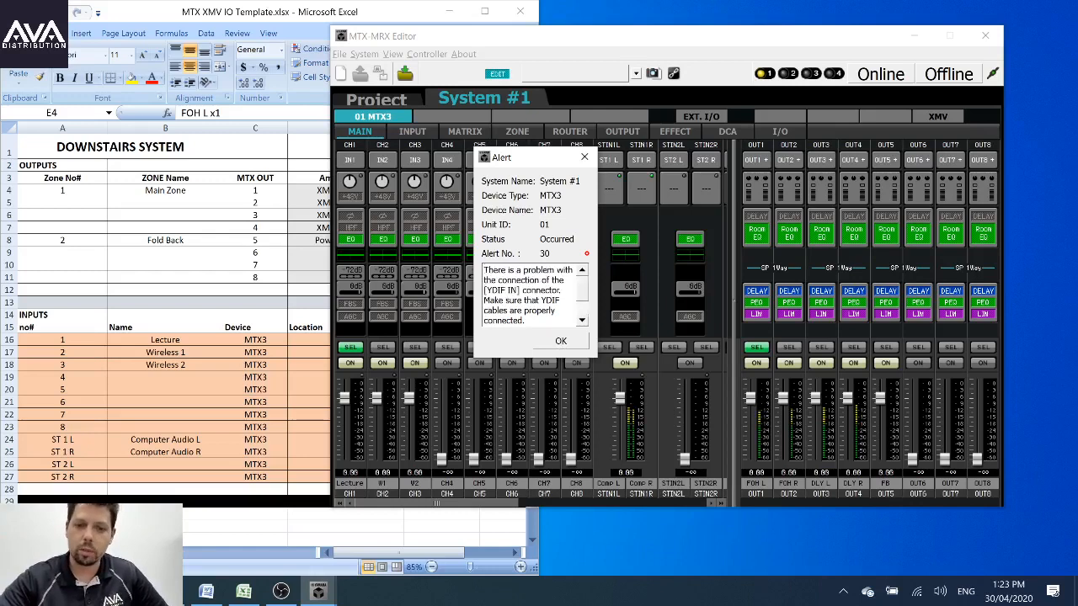
left_click(561, 344)
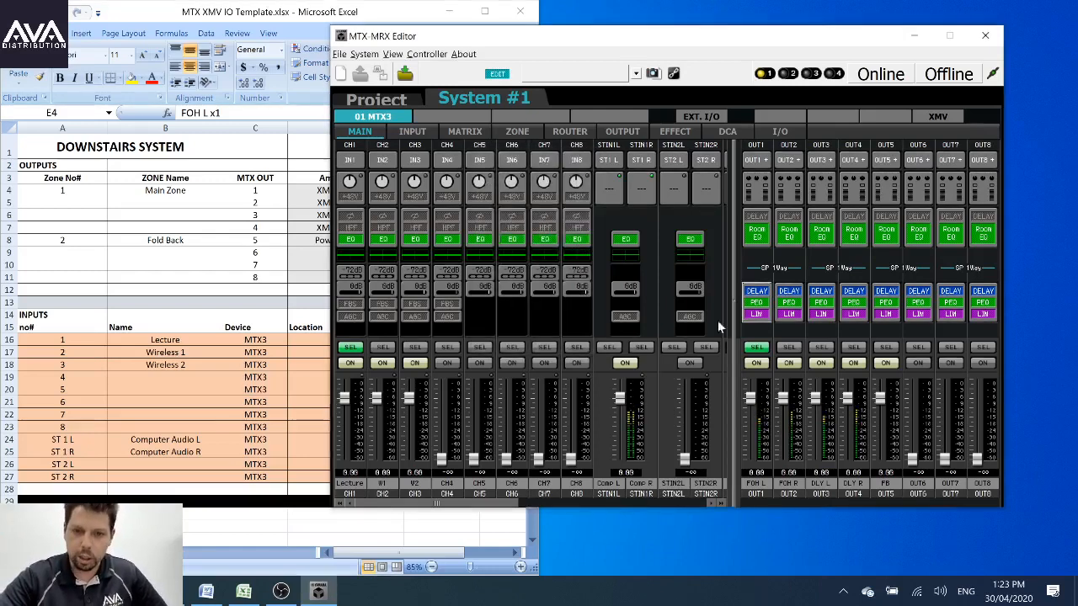
Step: Check the project's device overview, and examine the input gain and EQ settings of the Comp L channel
left_click(373, 101)
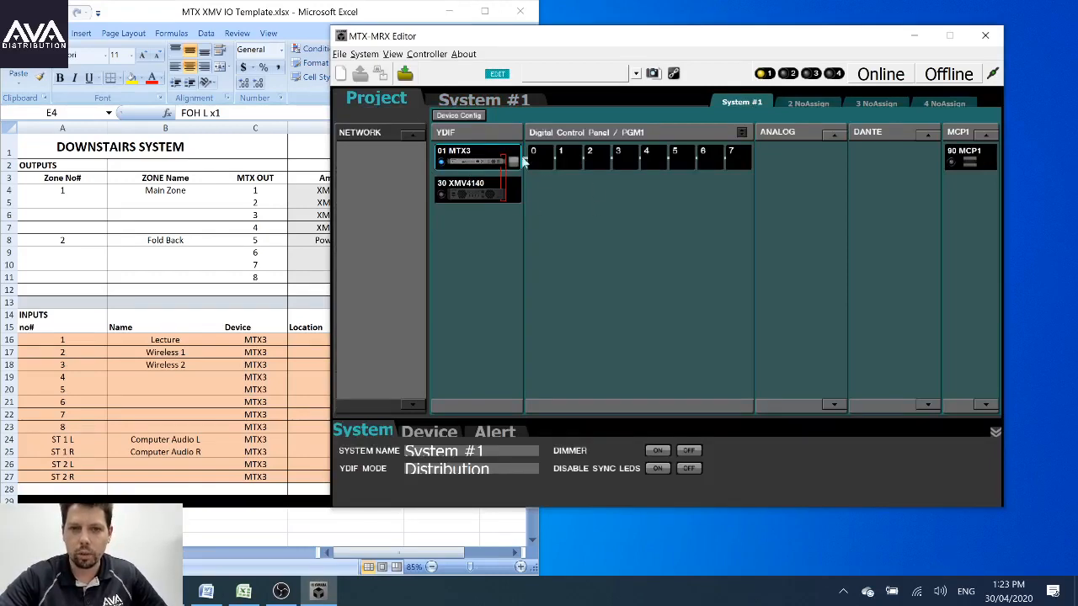
left_click(499, 99)
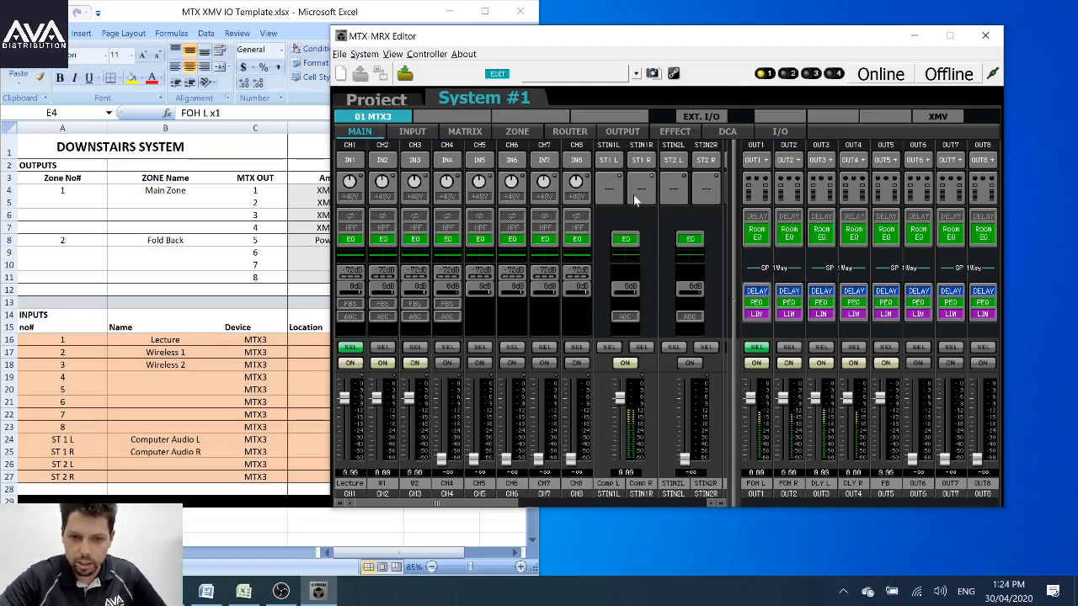
left_click(408, 135)
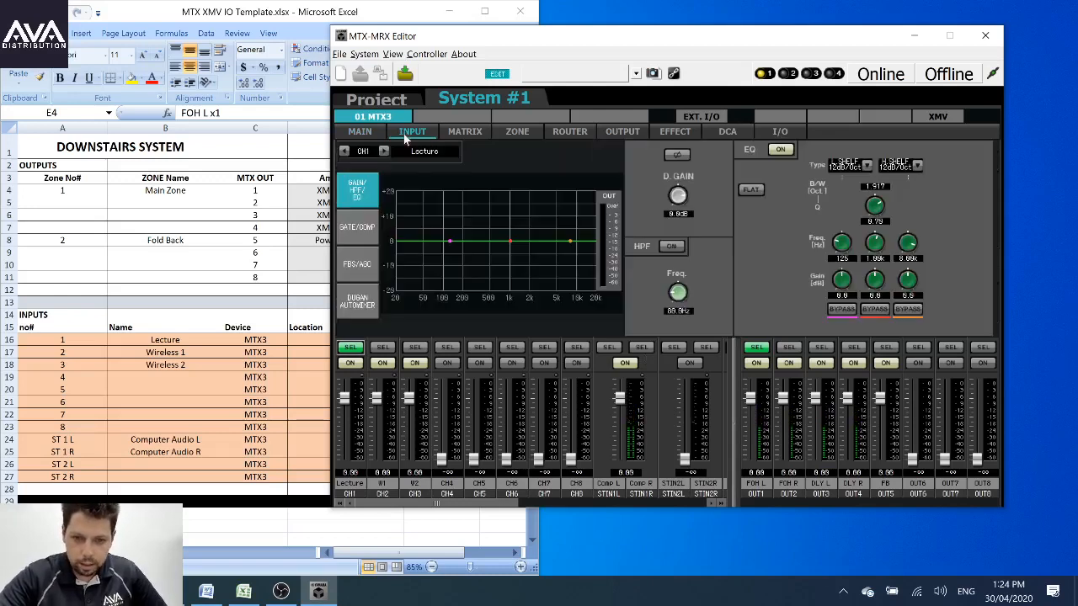
left_click(610, 348)
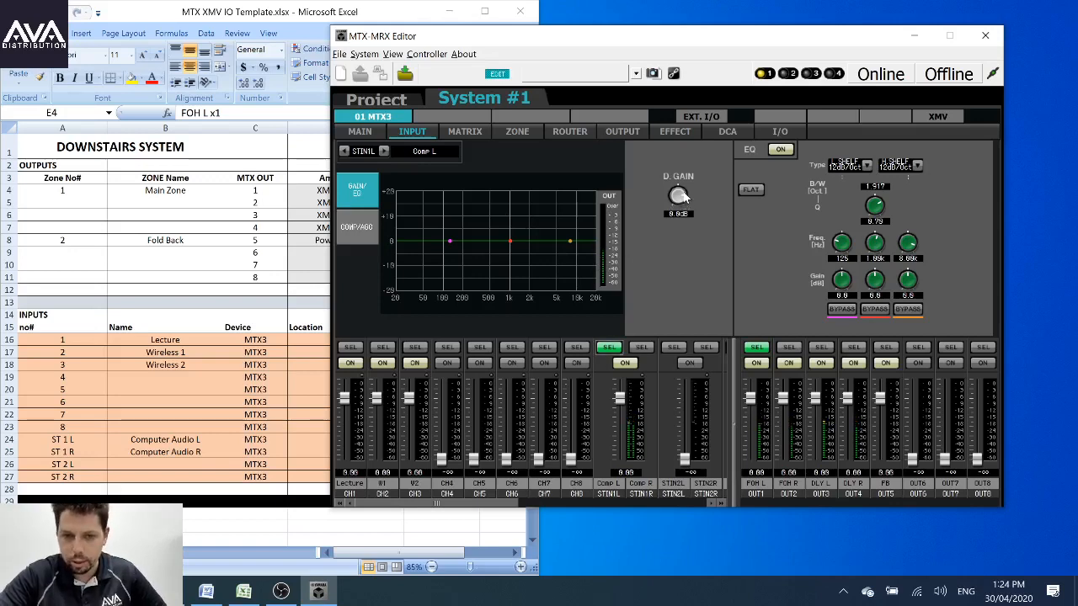
Step: Switch the Comp L sends to Matrix 1 and Matrix 3 off and back on
left_click(466, 132)
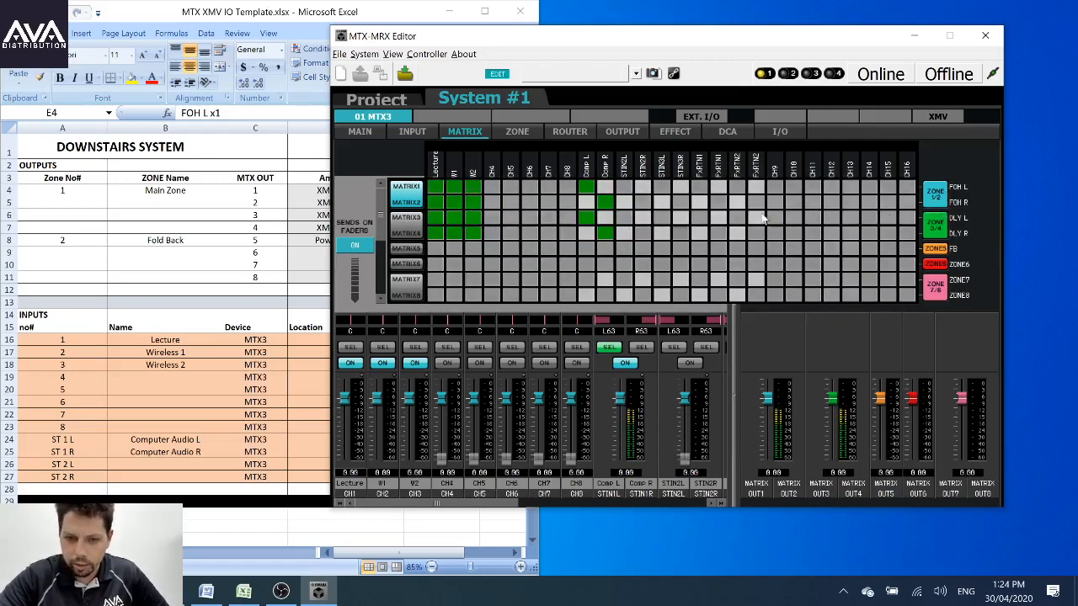
left_click(589, 188)
left_click(590, 217)
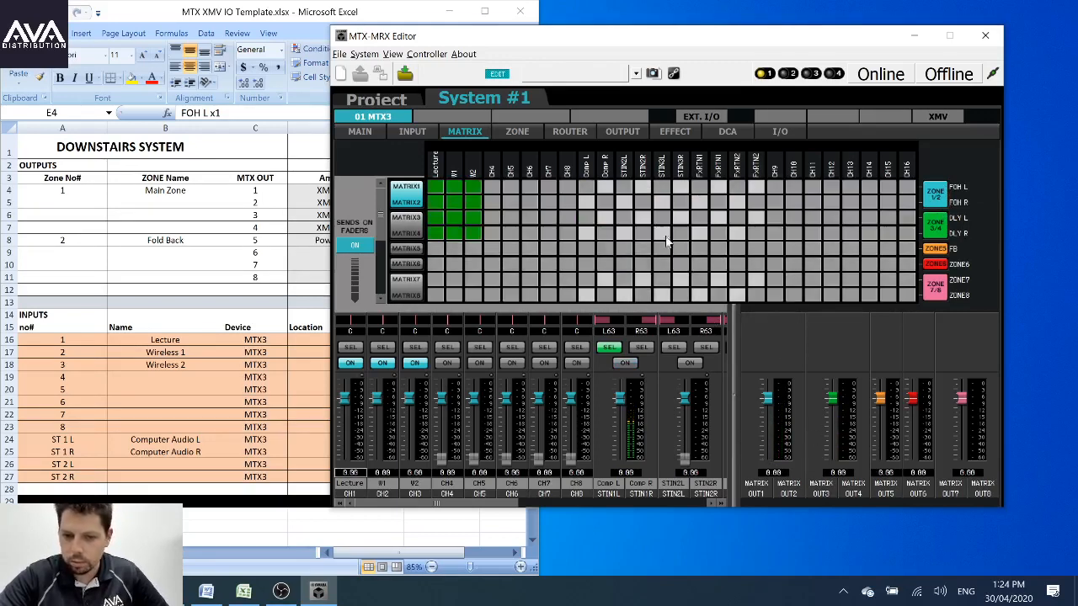
left_click(587, 189)
left_click(588, 217)
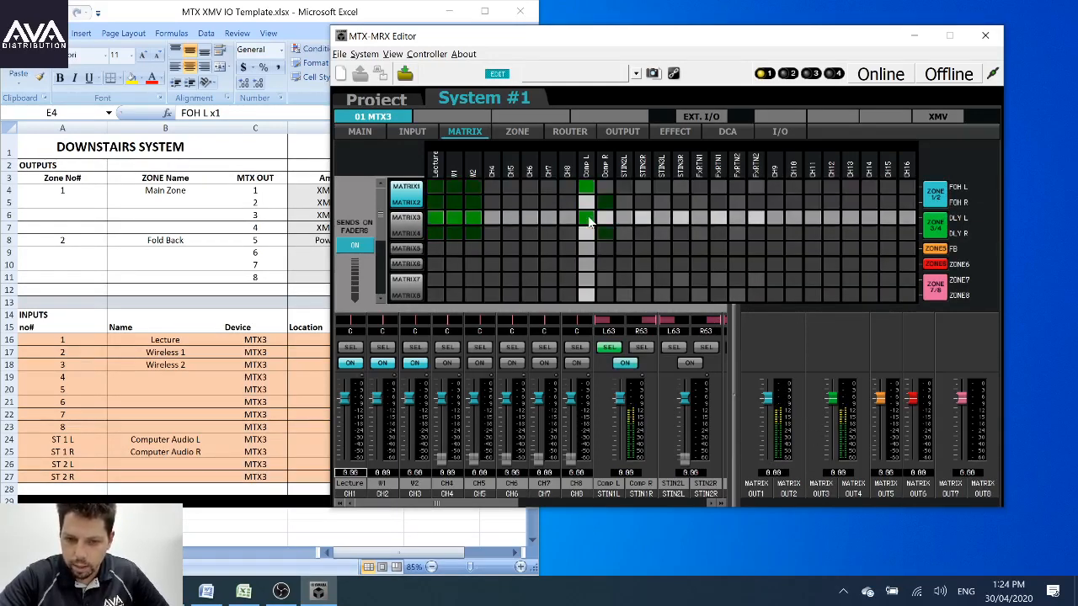
Step: Open the priority ducker settings and fader of Zone 1 (FOH L), and dismiss the alert
left_click(519, 132)
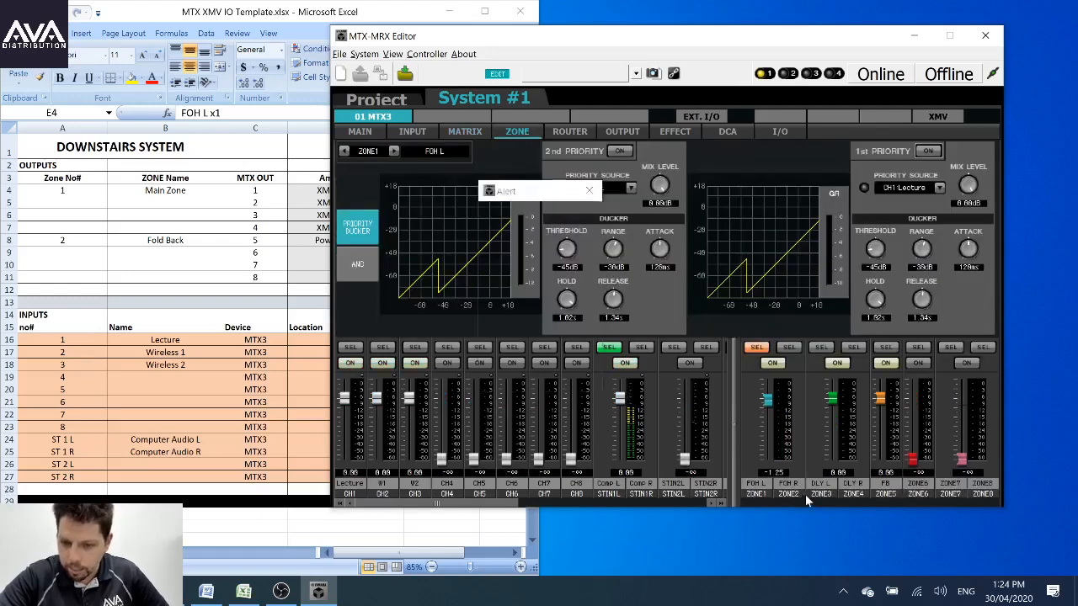
left_click(586, 379)
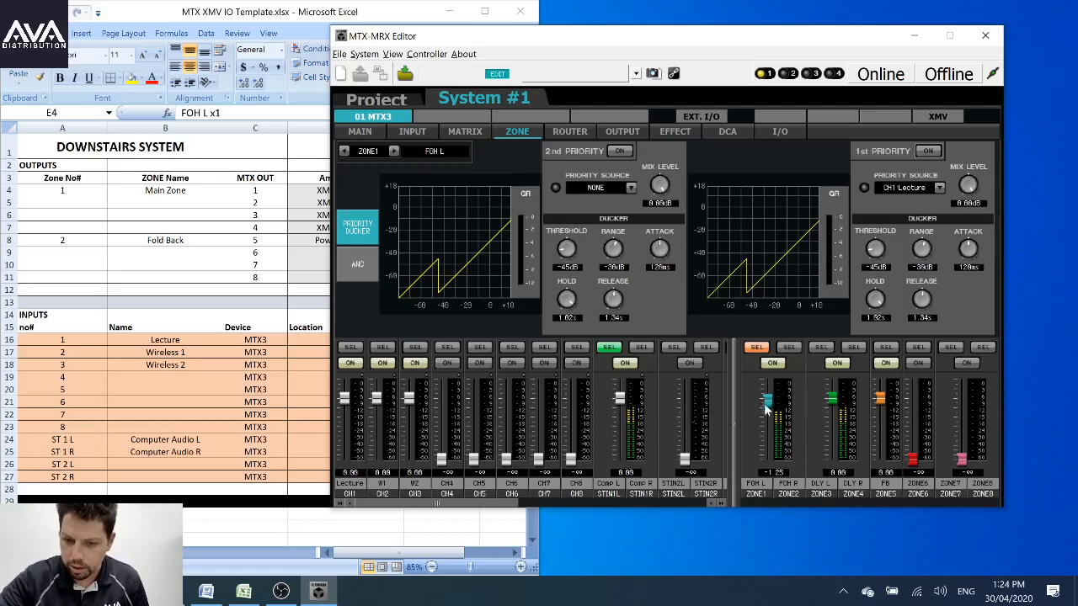
Step: Set the FOH L/FOH R (zone 1/2) output fader level to 0 dB
double_click(773, 473)
type("0")
key("Return")
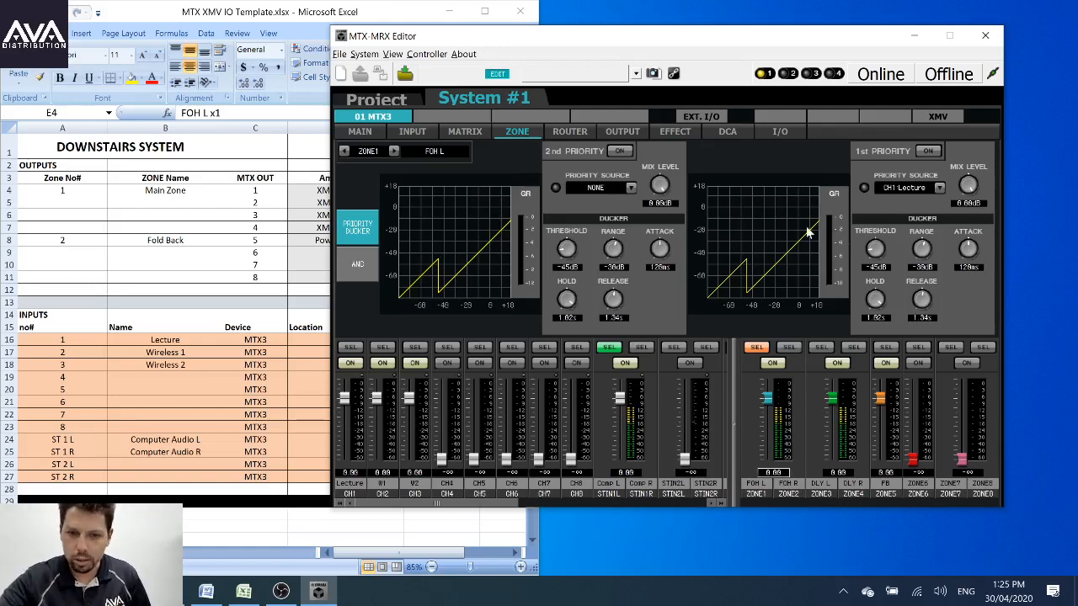
Step: Route FOH L to output 3 and FOH R to output 4 in the MTX3 router
left_click(569, 131)
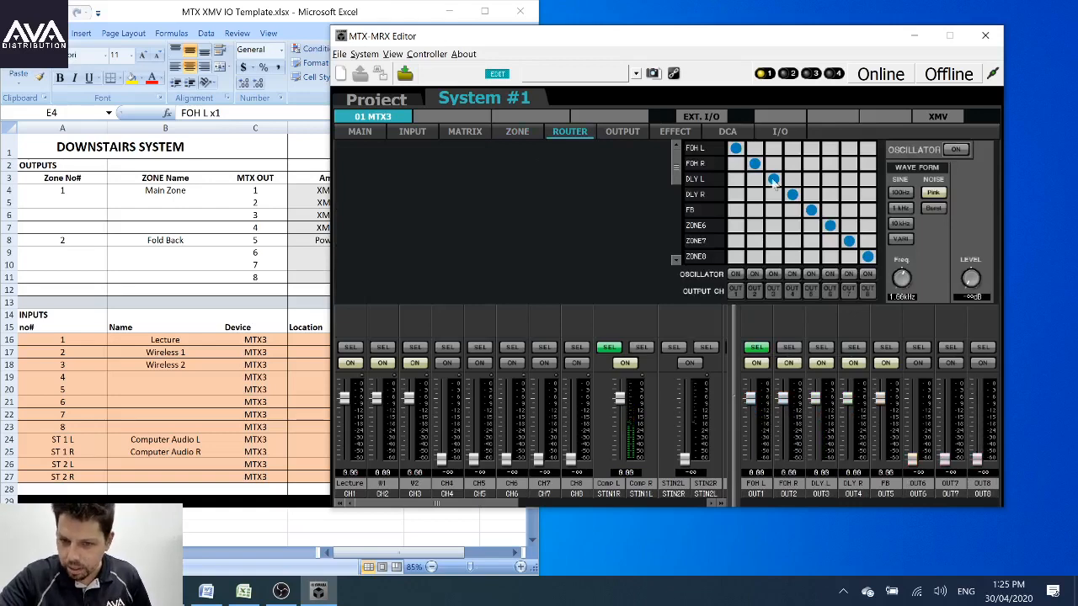
left_click(773, 148)
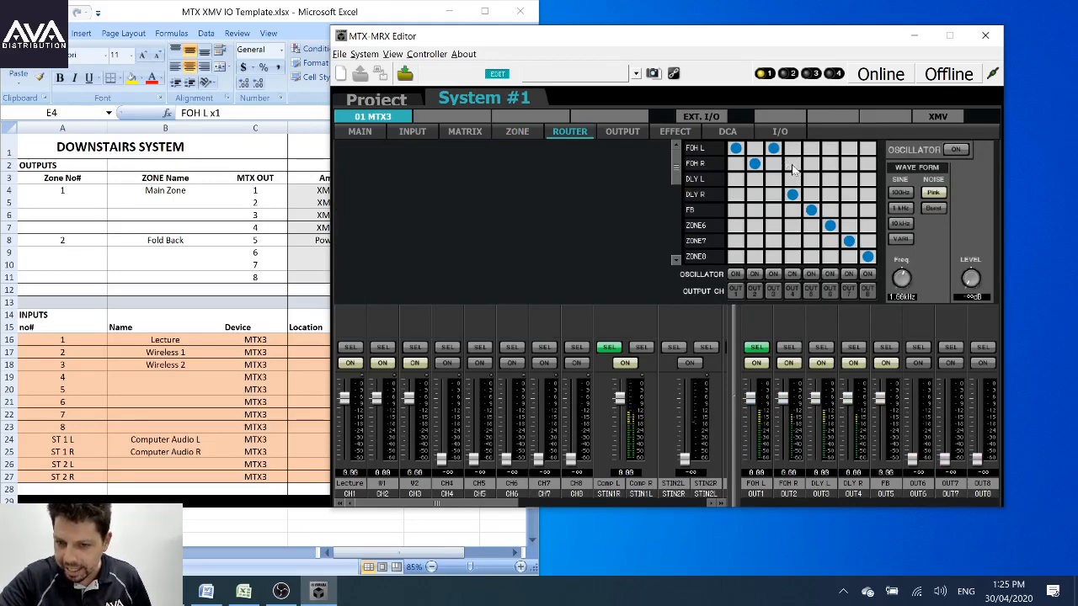
left_click(792, 164)
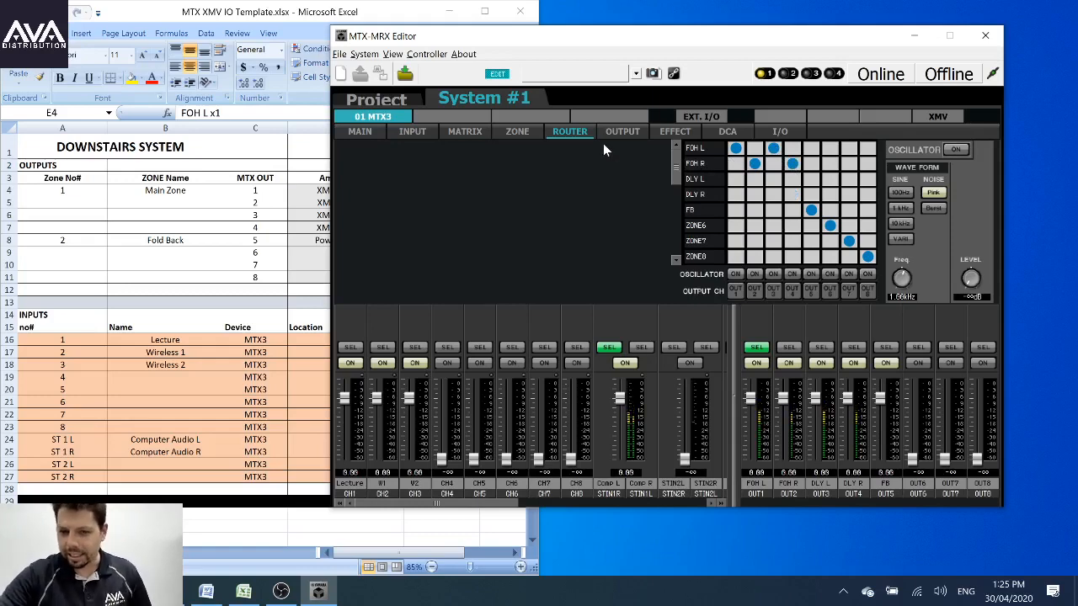
Step: Examine the MTX3 zone, matrix and router settings to trace how the FOH and DLY zones feed the outputs
left_click(522, 132)
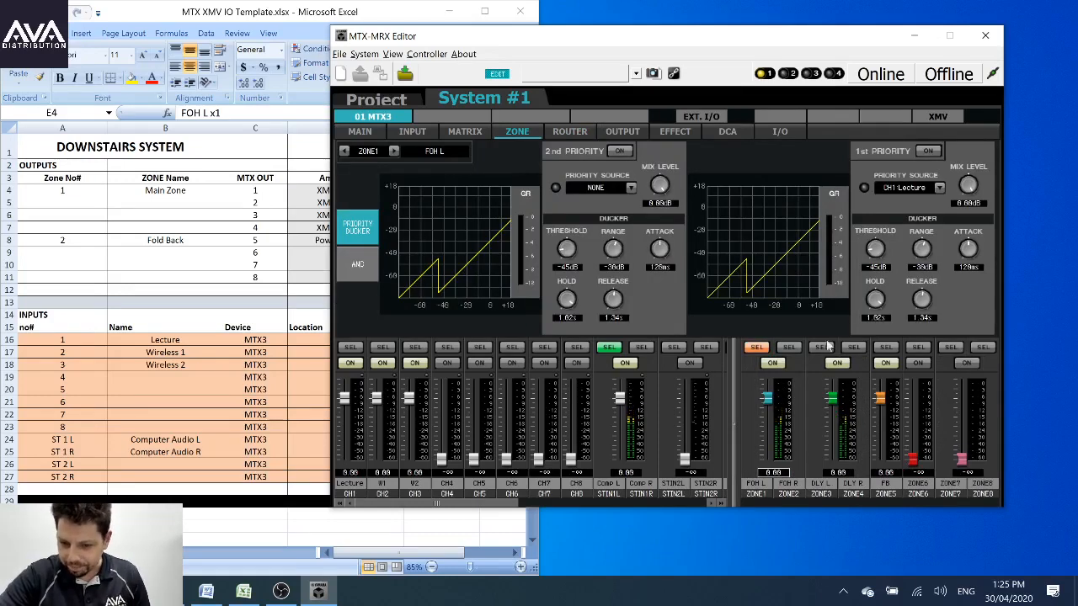
left_click(466, 132)
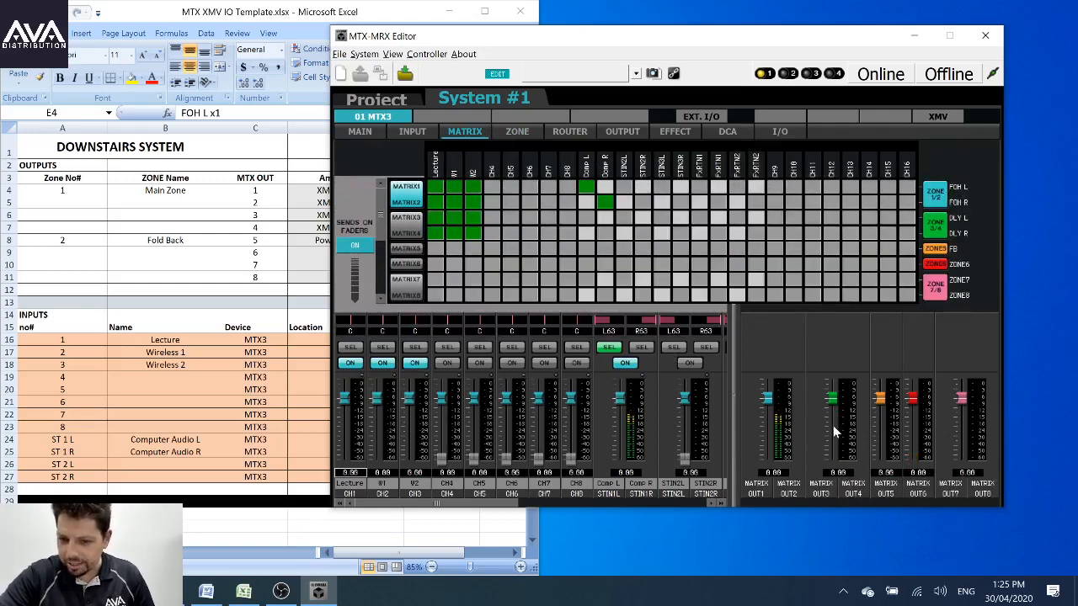
left_click(517, 133)
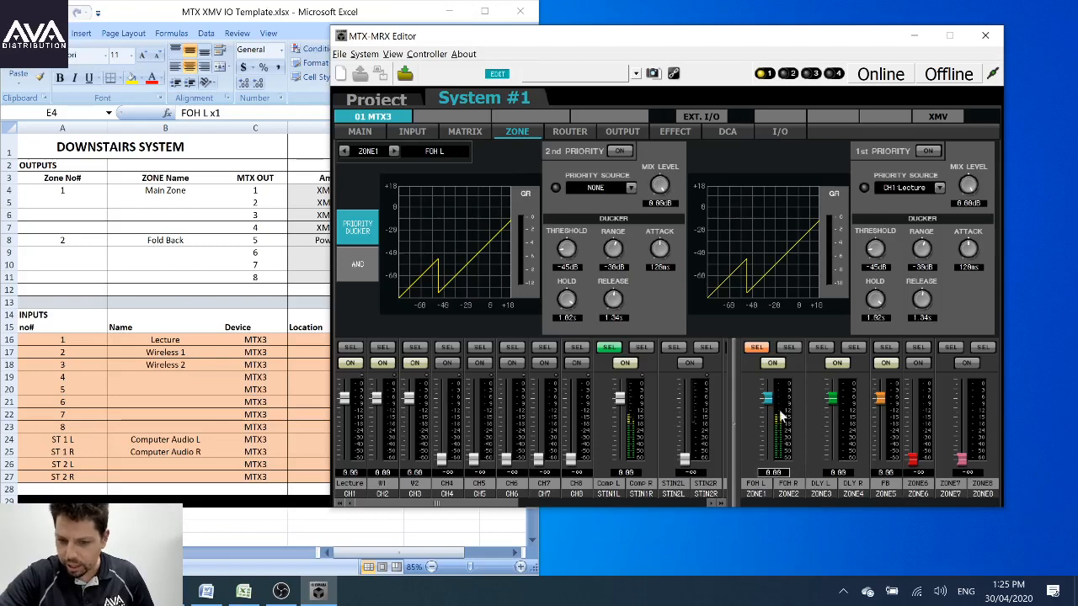
left_click(570, 133)
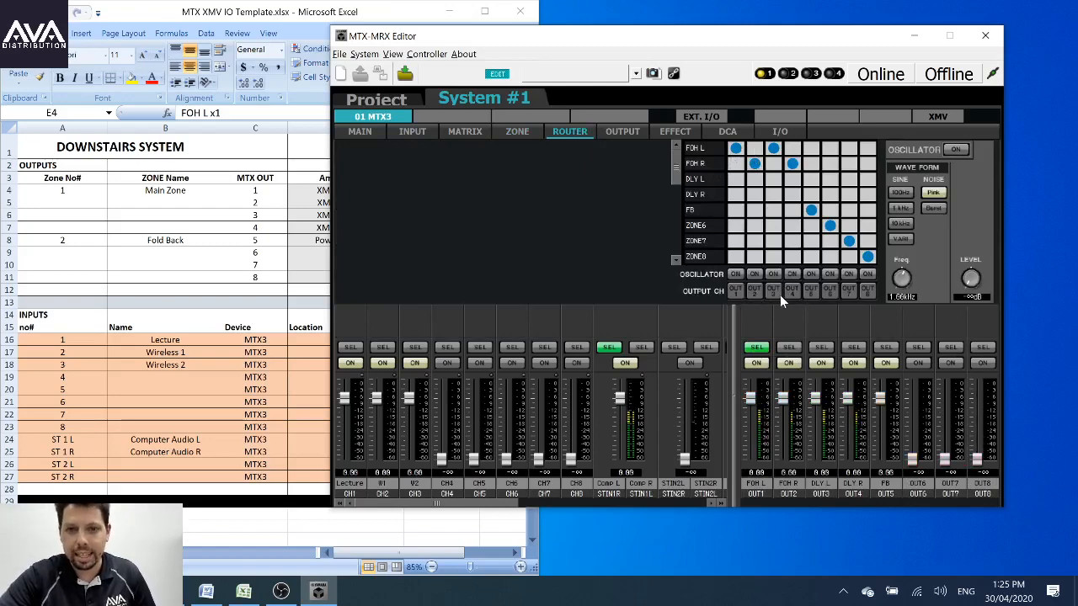
left_click(529, 132)
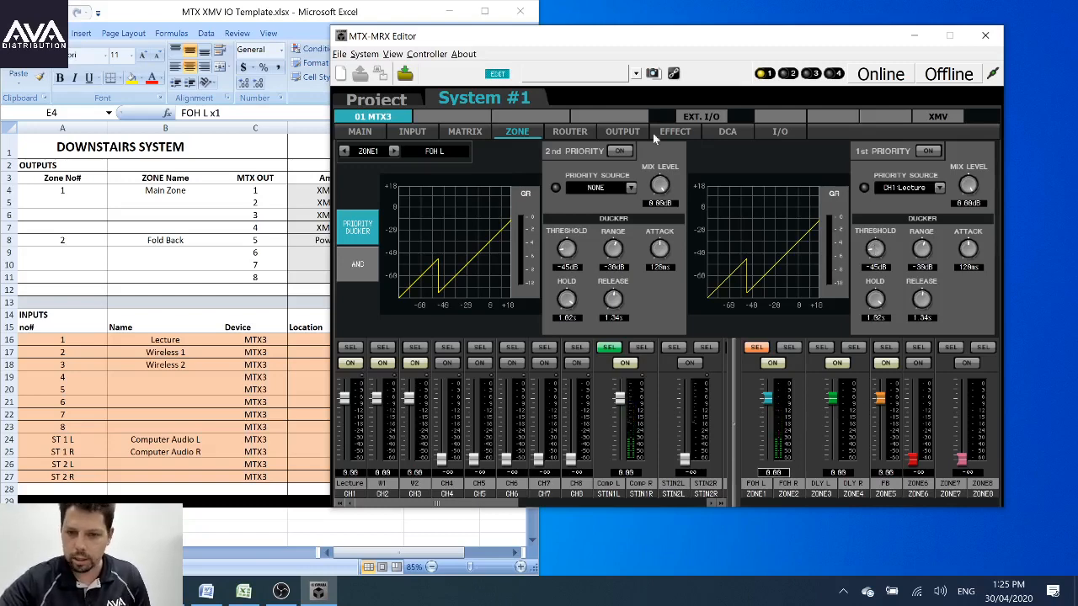
Step: Remove the FOH L and FOH R feeds from outputs 3 and 4 in the router, and route them back
left_click(571, 132)
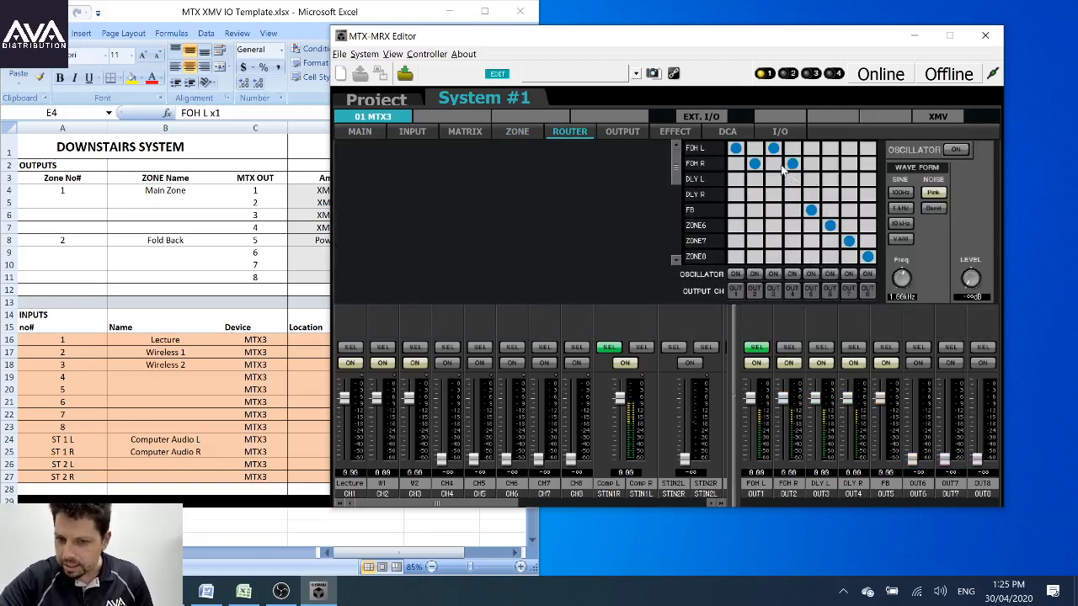
left_click(773, 148)
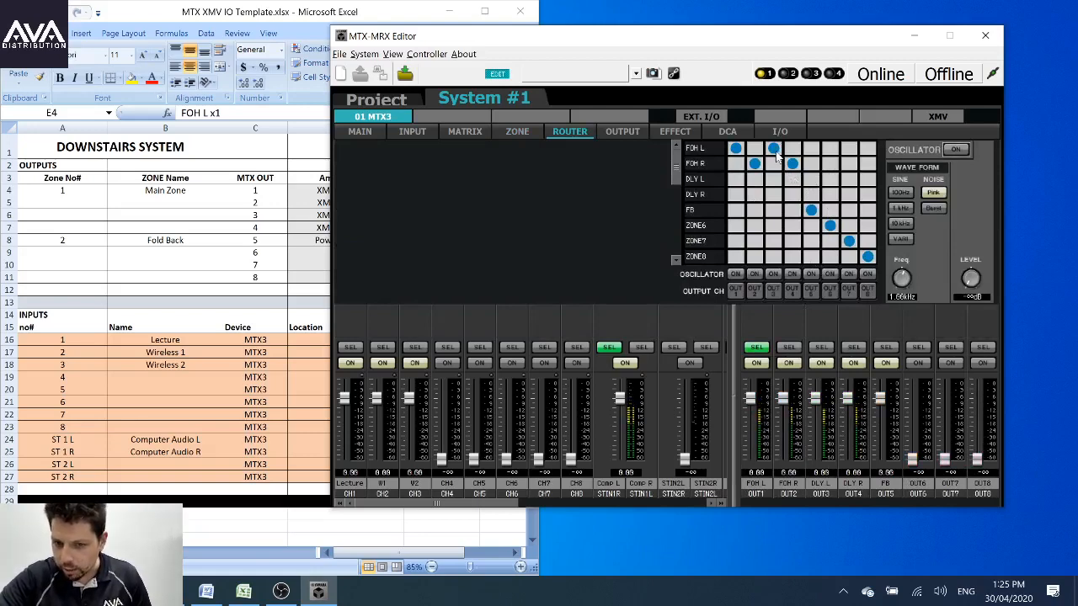
left_click(792, 164)
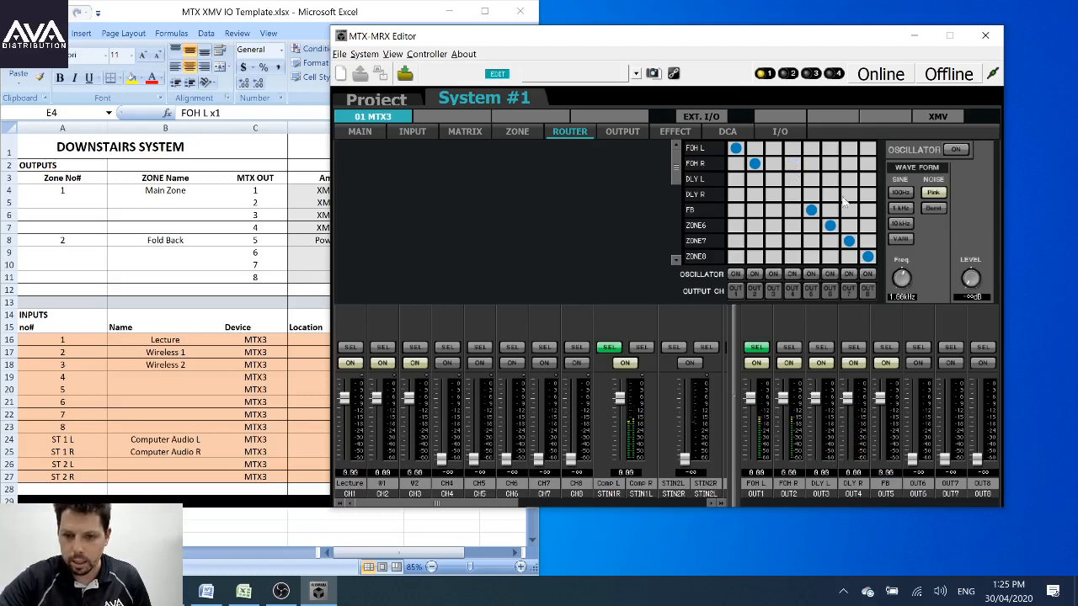
left_click(773, 148)
left_click(793, 164)
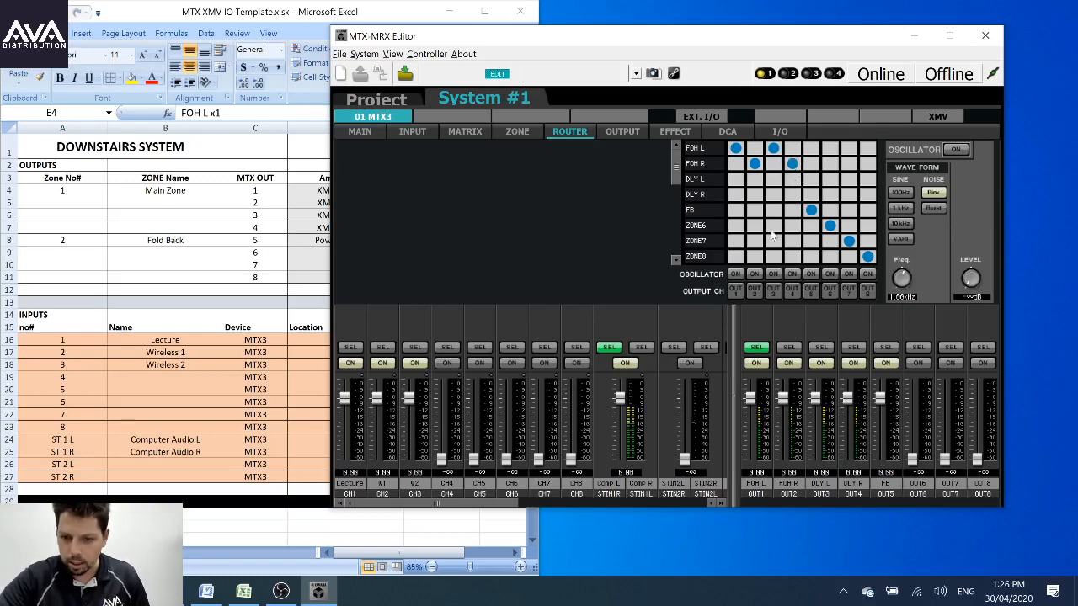
Step: Review the MTX3 output delay and main channel overview, and examine the source options for YDIF 1 in the external I/O patch
left_click(610, 133)
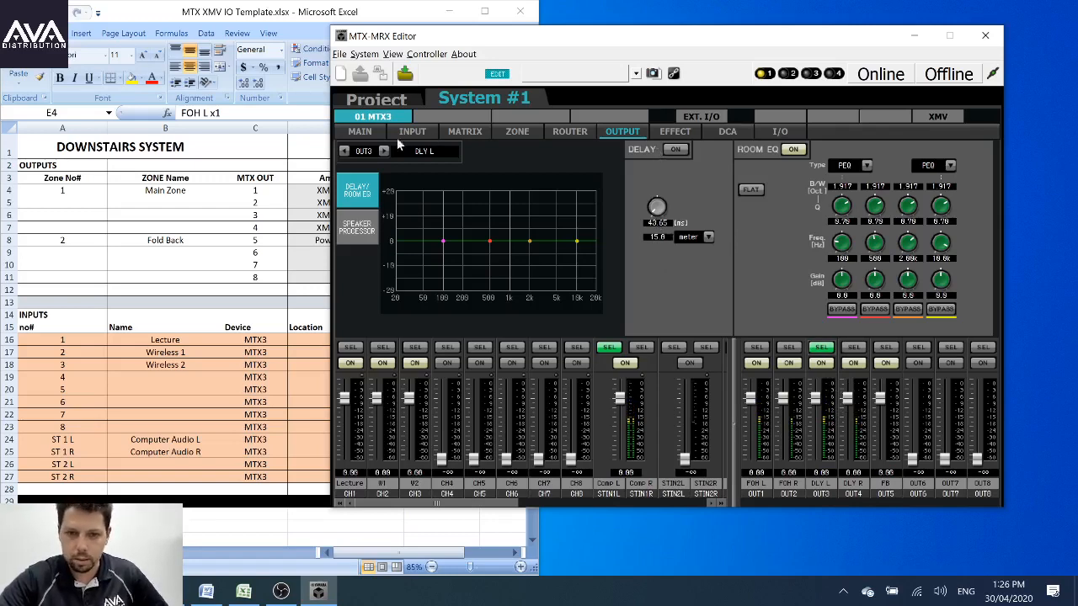
left_click(362, 136)
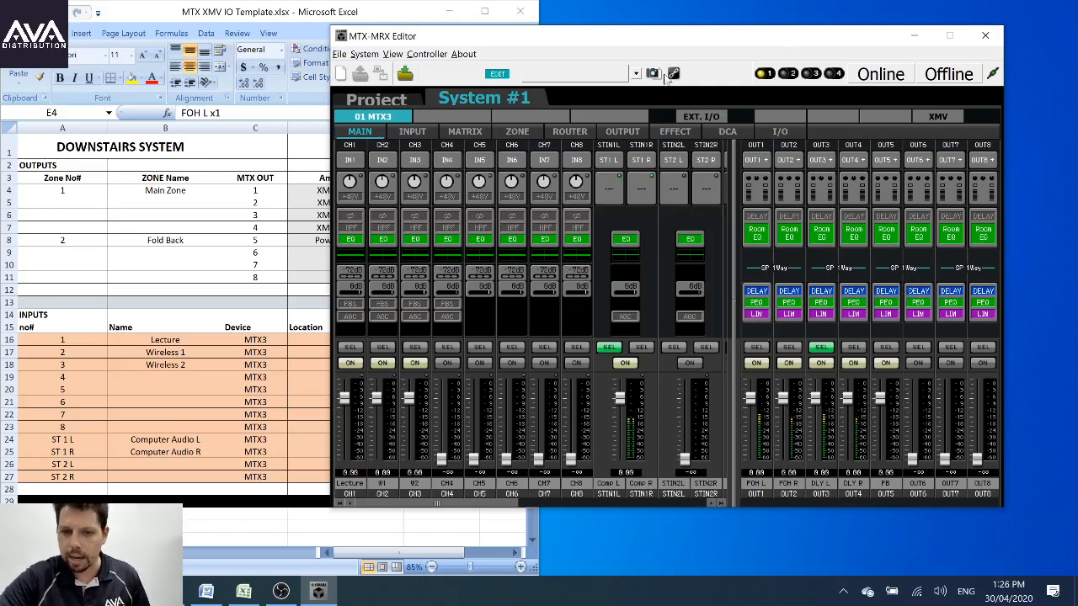
left_click(695, 116)
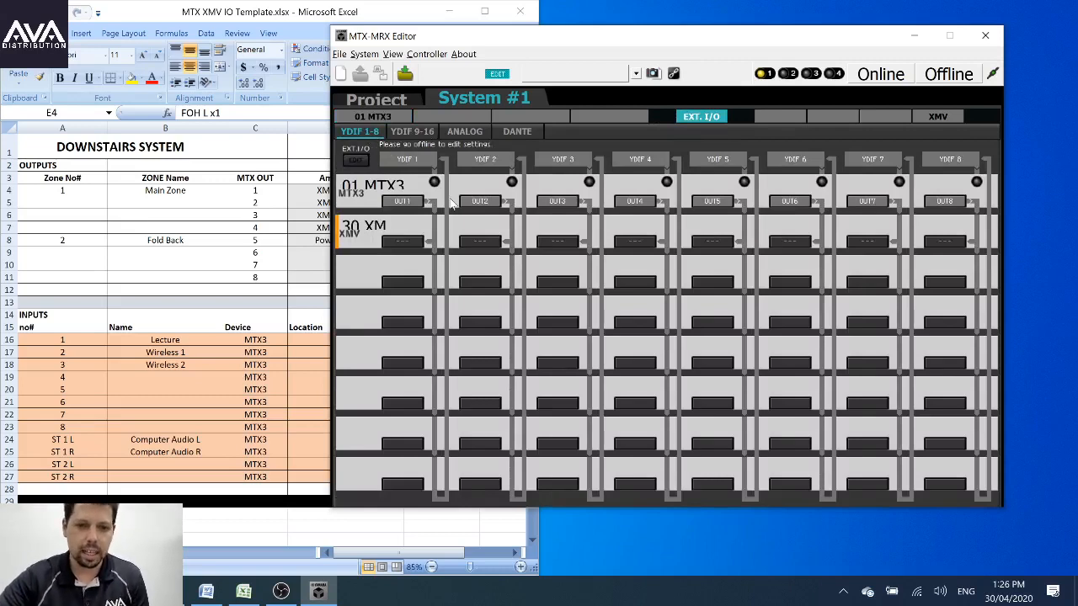
left_click(407, 206)
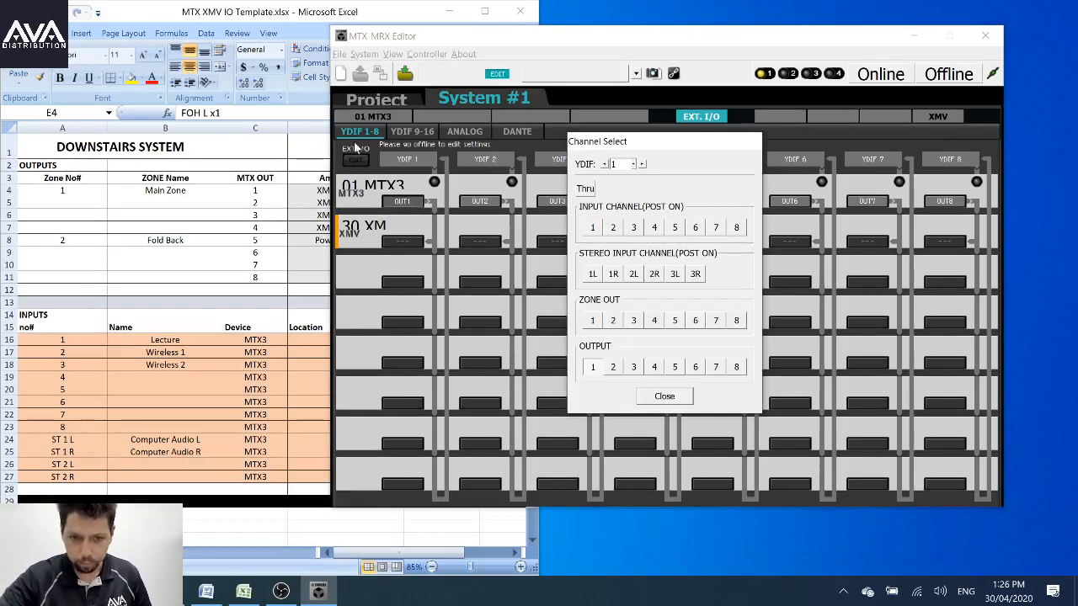
left_click(665, 398)
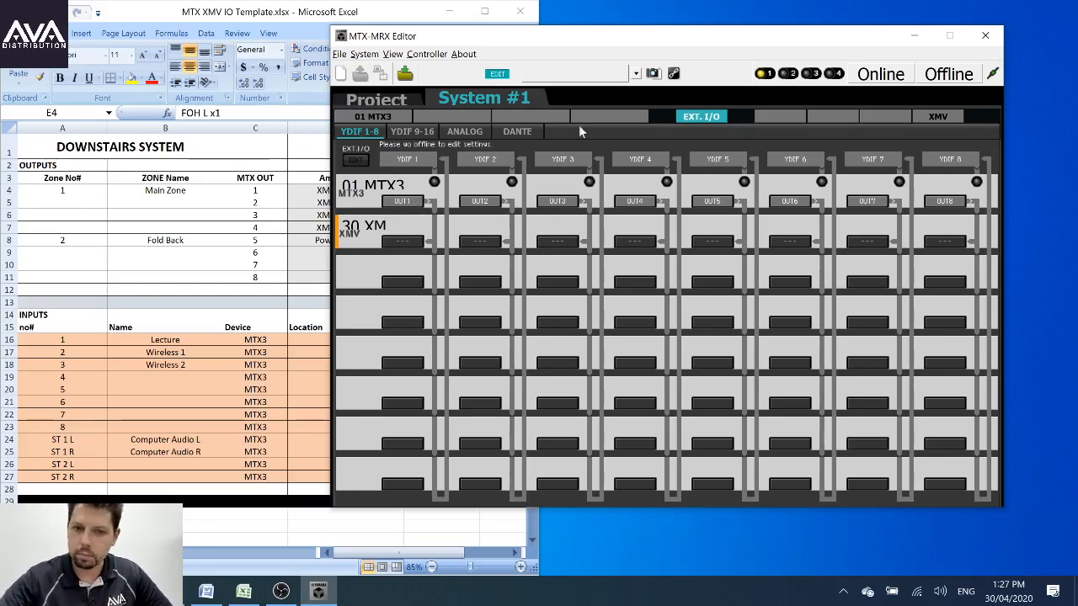
Step: Take System #1 offline and enable patch editing for the XMV amplifier
left_click(949, 75)
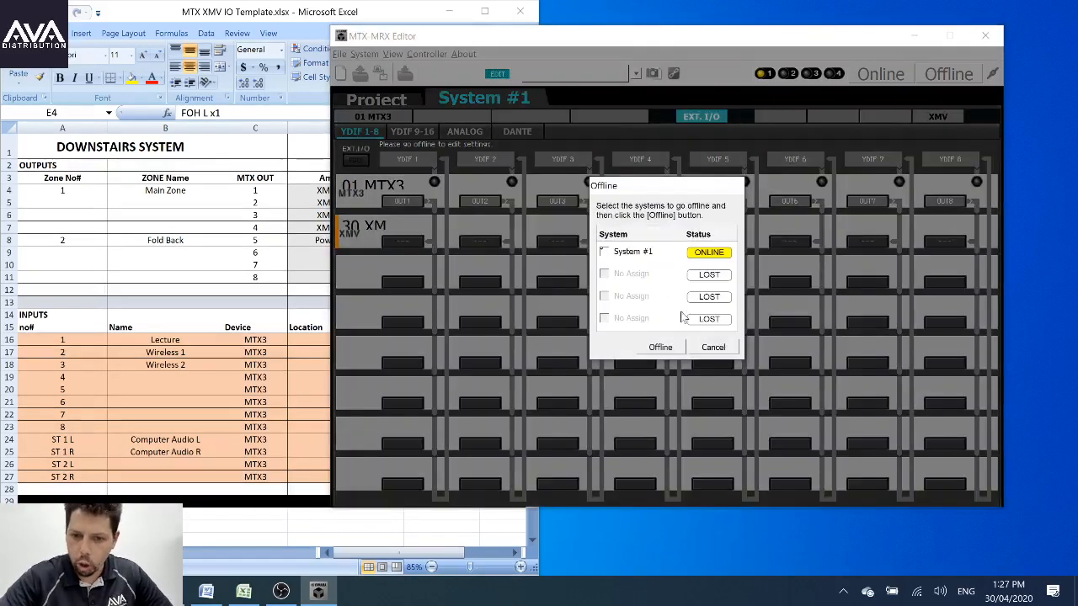
left_click(673, 350)
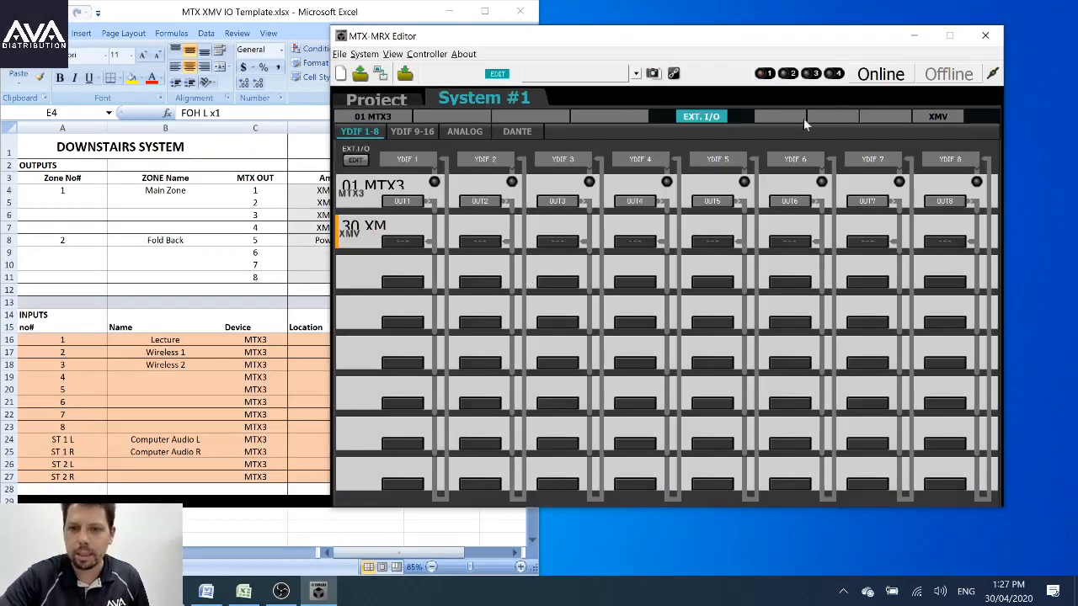
left_click(937, 116)
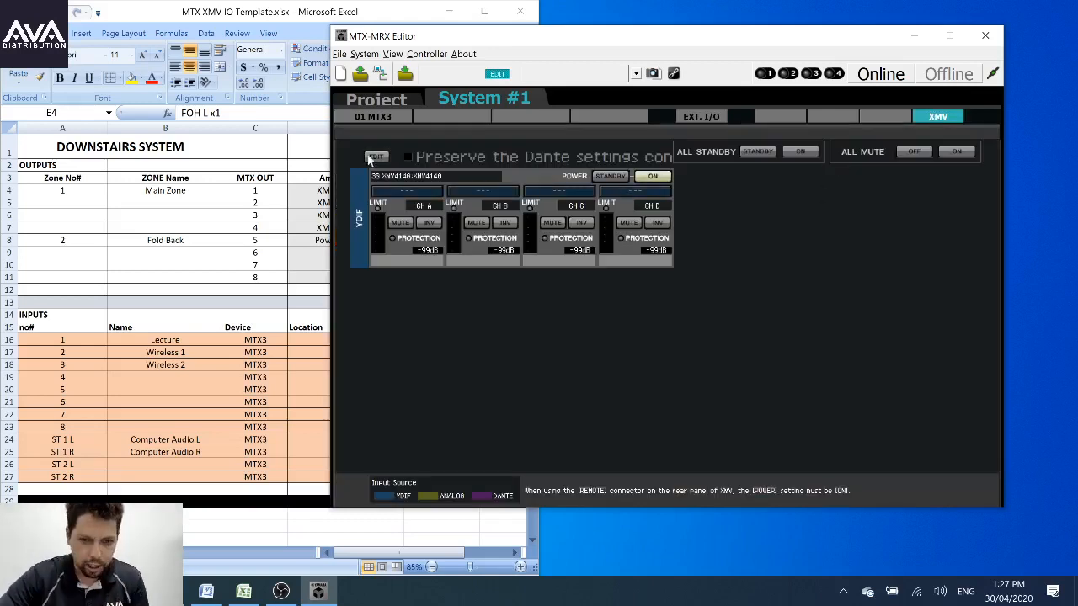
left_click(372, 158)
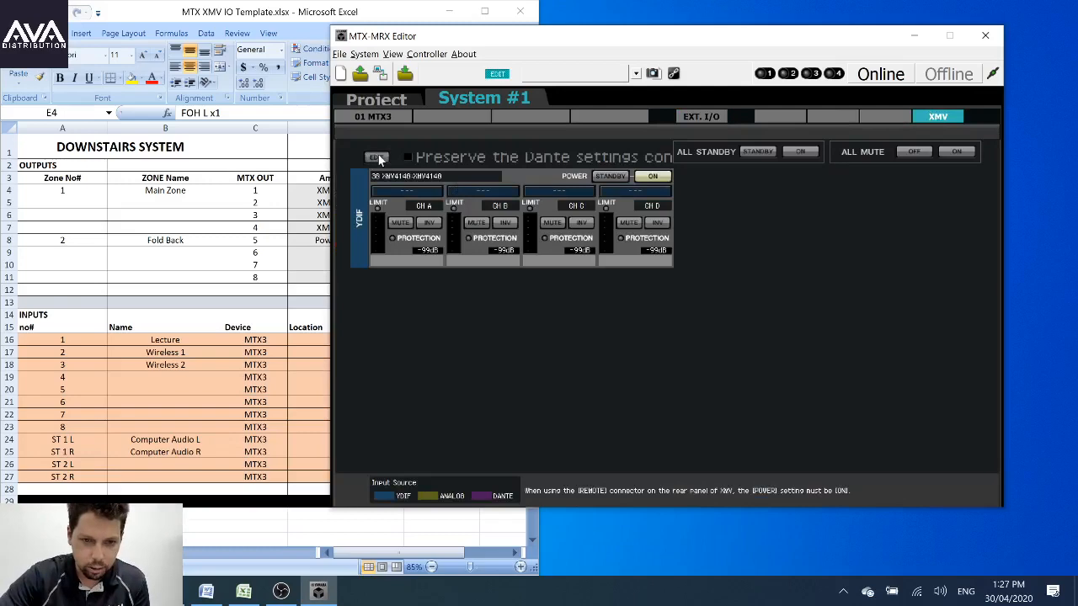
Step: Patch MTX3 OUT1 to channel A of the XMV4140 amplifier
left_click(404, 194)
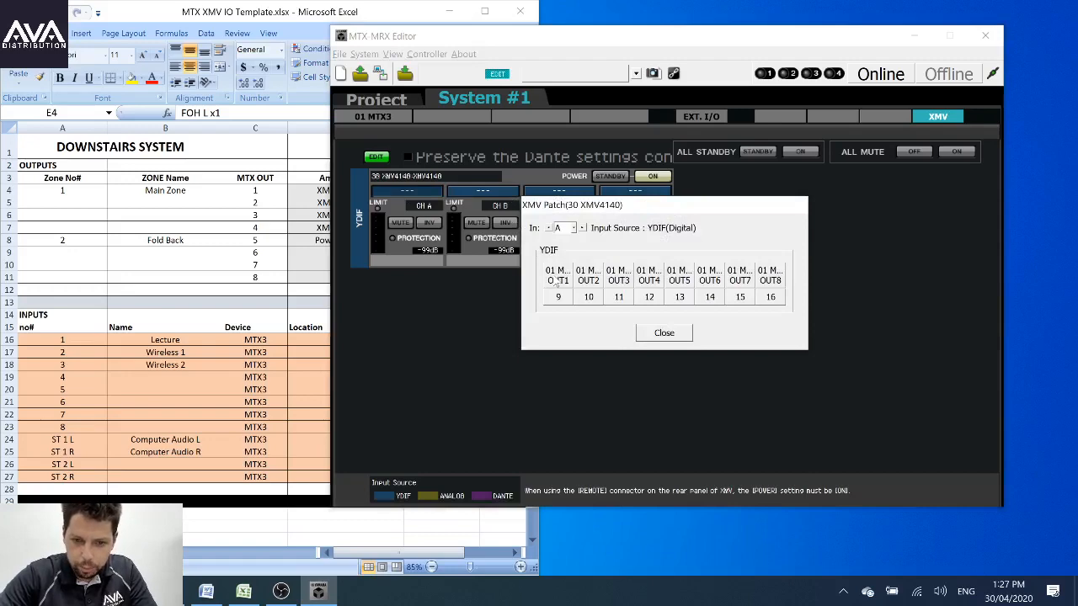
left_click(557, 278)
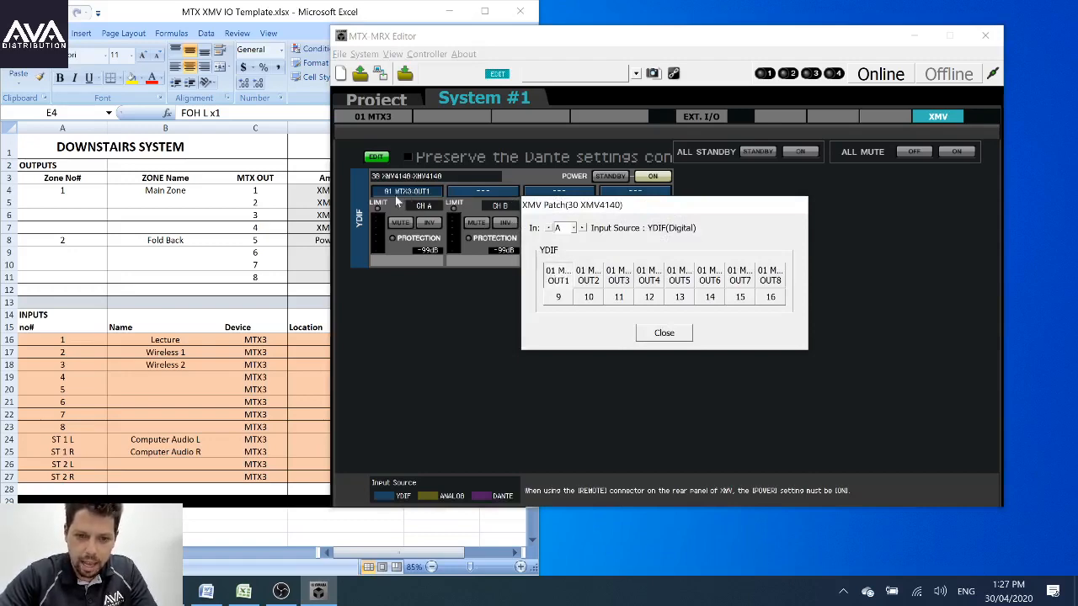
left_click(650, 335)
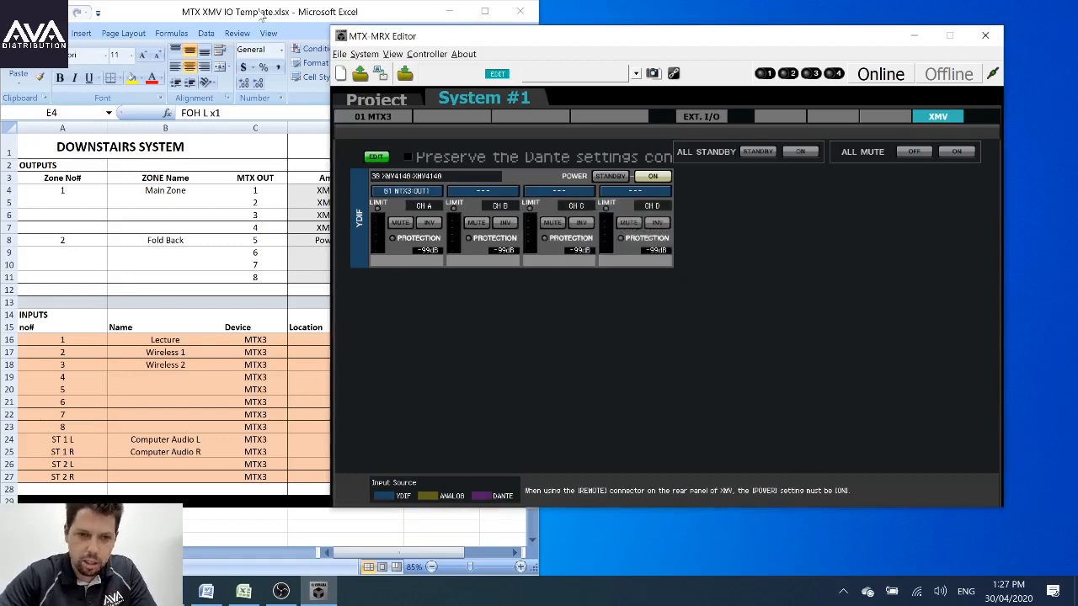
Step: Check the amp channel for MTX output 1 in the Excel IO template and place the MTX-MRX Editor window beside it
left_click(430, 196)
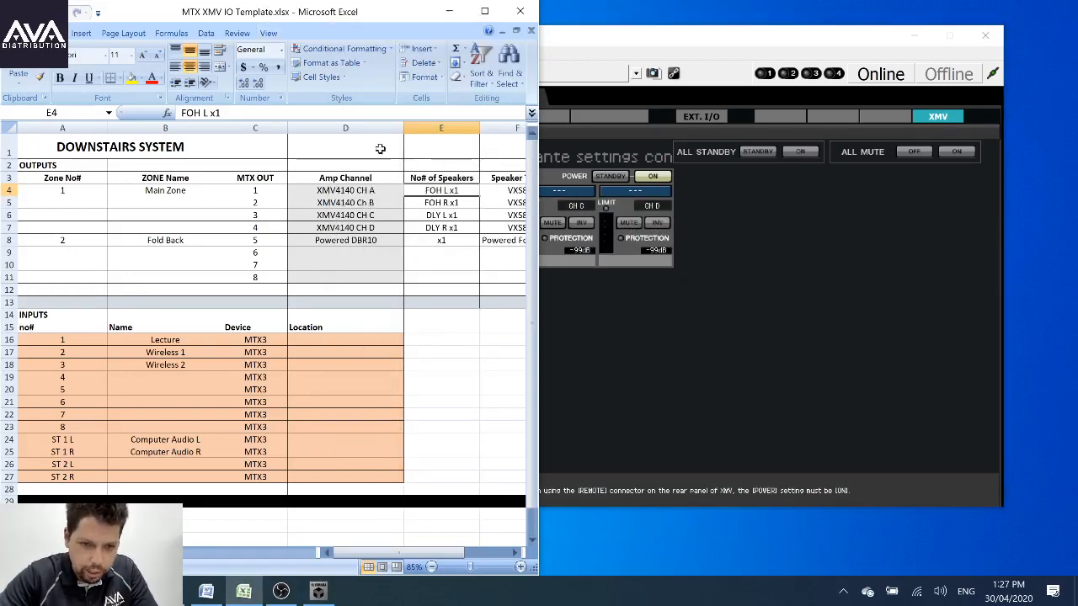
mouse_move(377, 11)
left_mouse_down()
mouse_move(354, 11)
mouse_move(376, 11)
left_mouse_up()
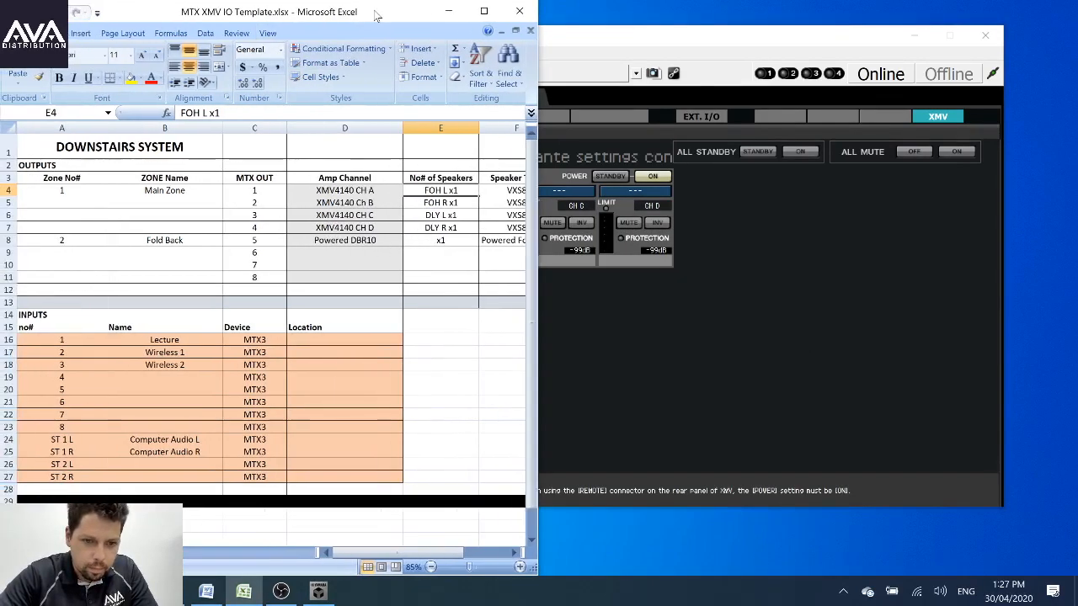
left_click(340, 192)
left_click(273, 191)
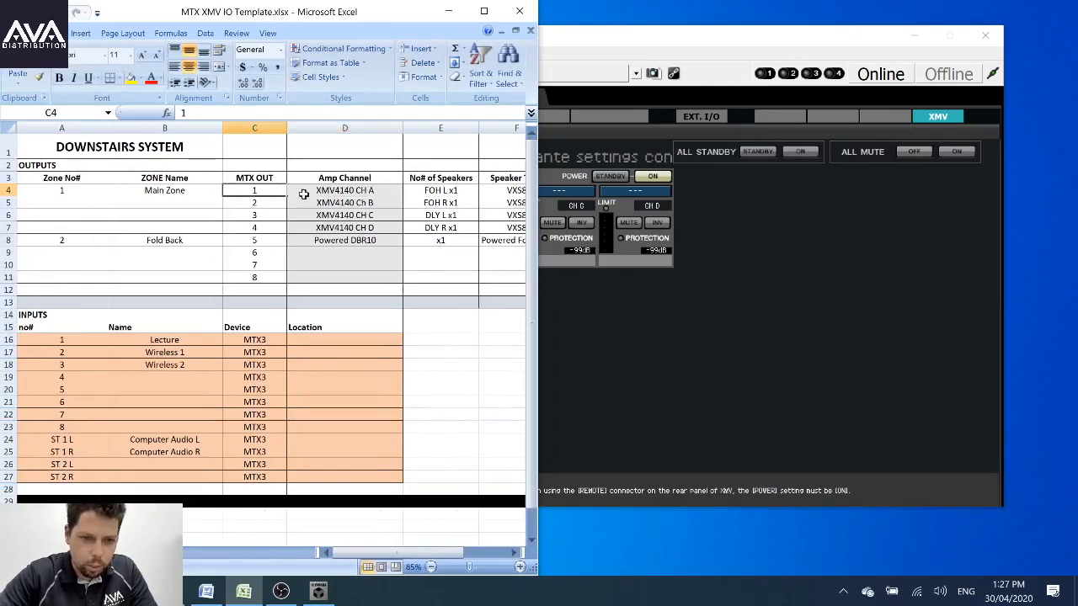
left_click(380, 192)
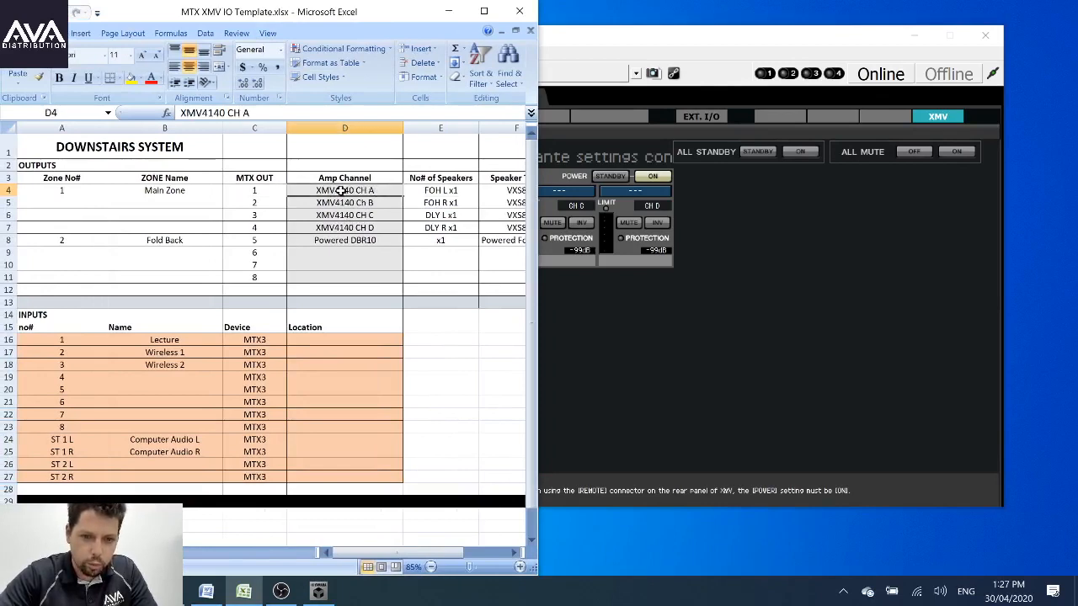
left_click_drag(597, 40, 807, 41)
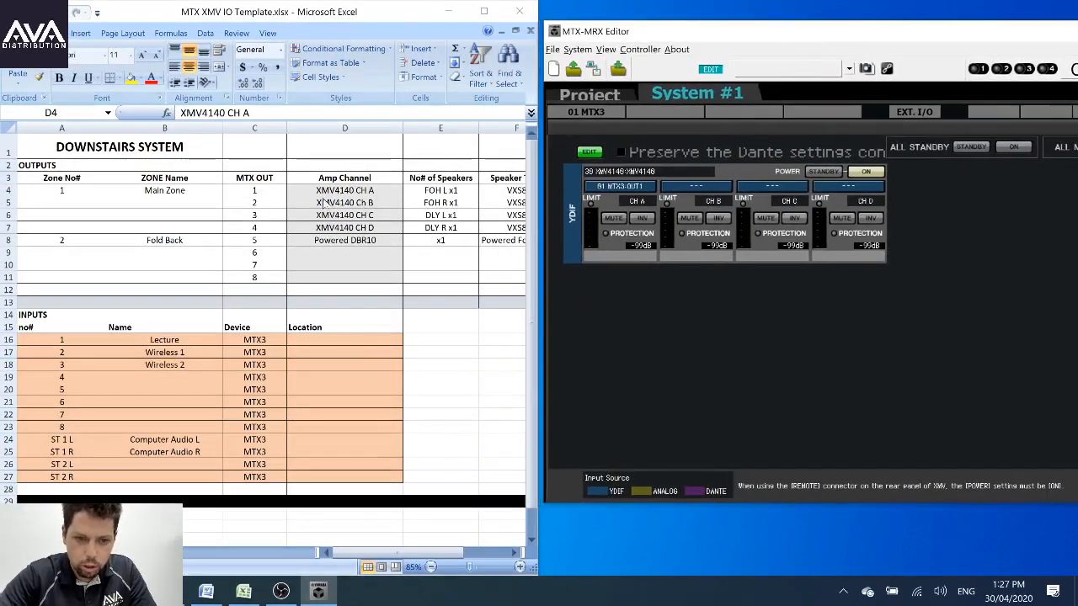
Step: Patch MTX3 OUT2, OUT3 and OUT4 to XMV4140 channels B, C and D respectively
left_click(674, 189)
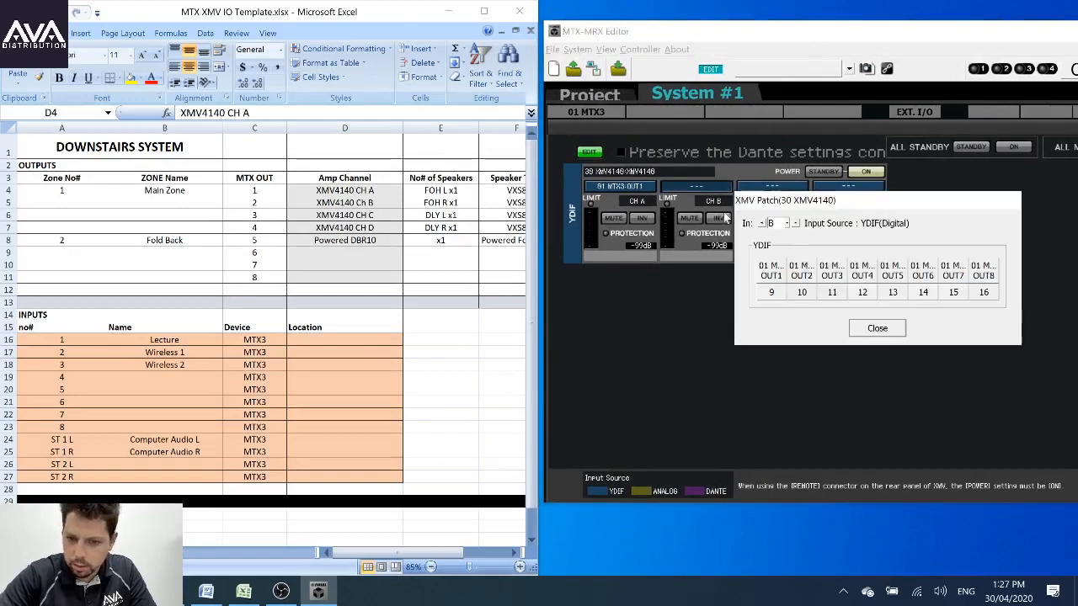
left_click(801, 270)
left_click(877, 328)
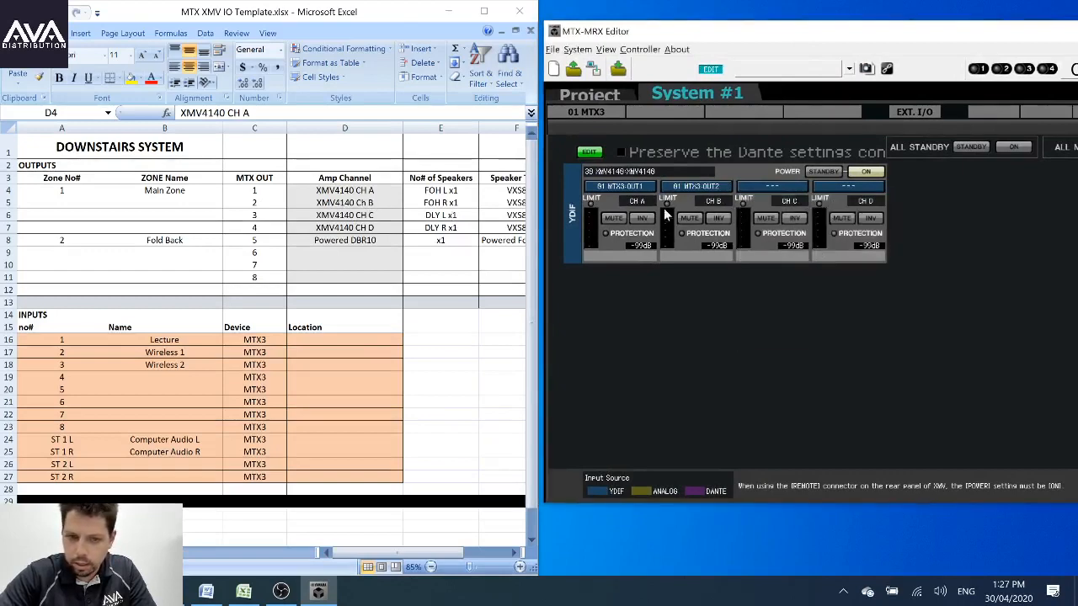
left_click(768, 186)
left_click(844, 276)
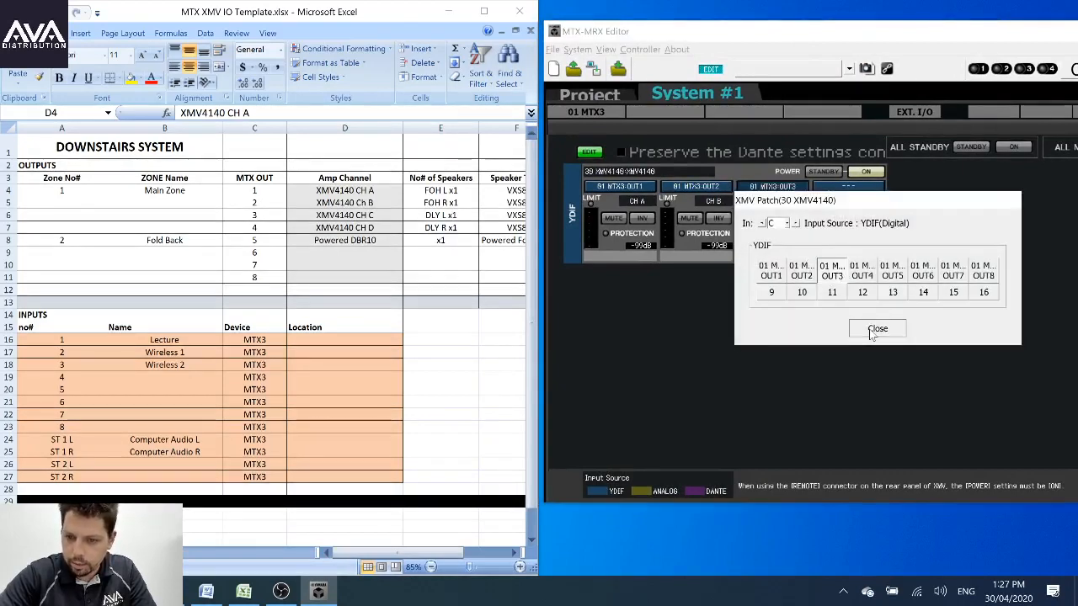
left_click(877, 329)
left_click(848, 186)
left_click(861, 271)
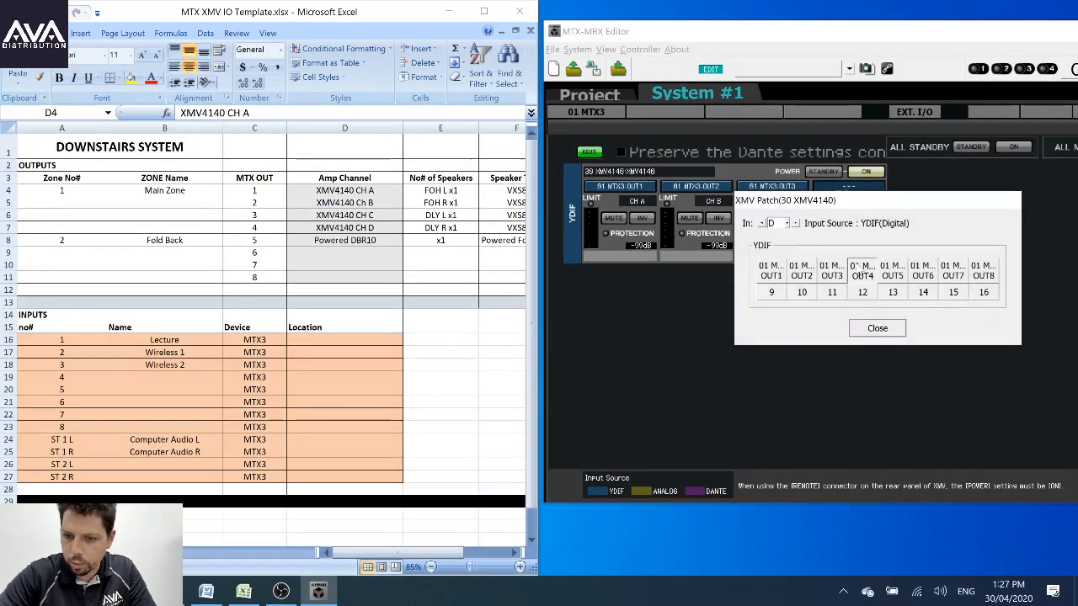
left_click(878, 329)
Step: Name XMV4140 channel A "Foh L" and channel B "FOH R"
double_click(604, 256)
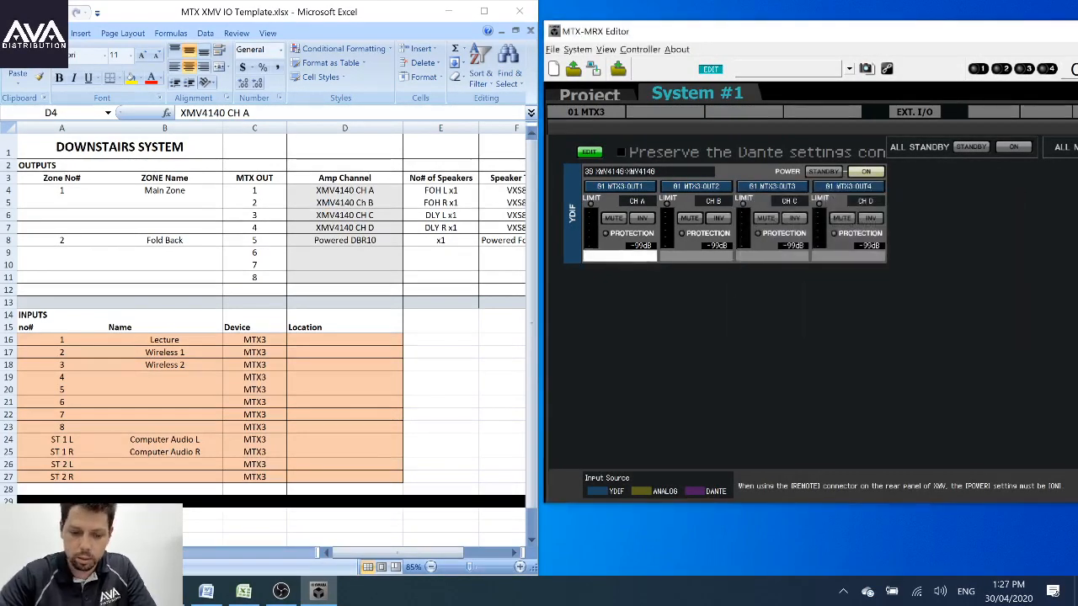
type("Foh L")
key("Return")
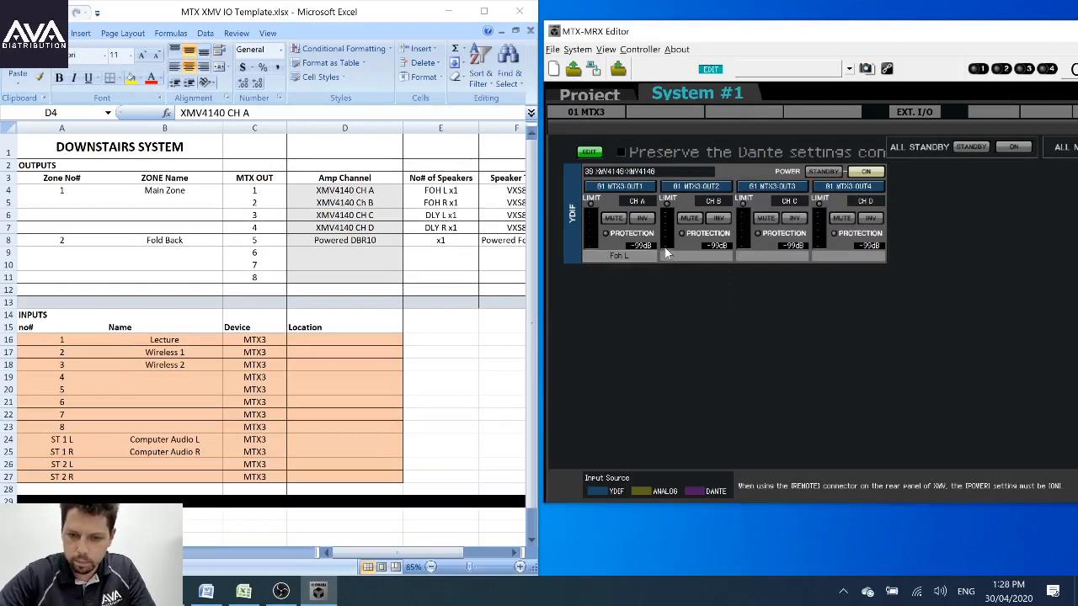
double_click(696, 256)
type("FOH R")
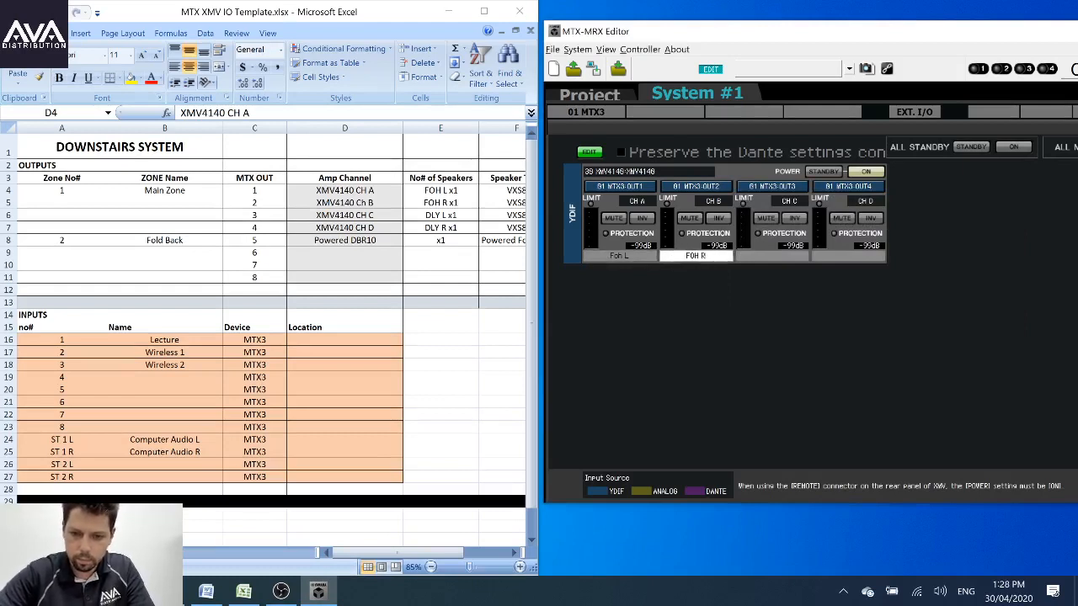
key("Return")
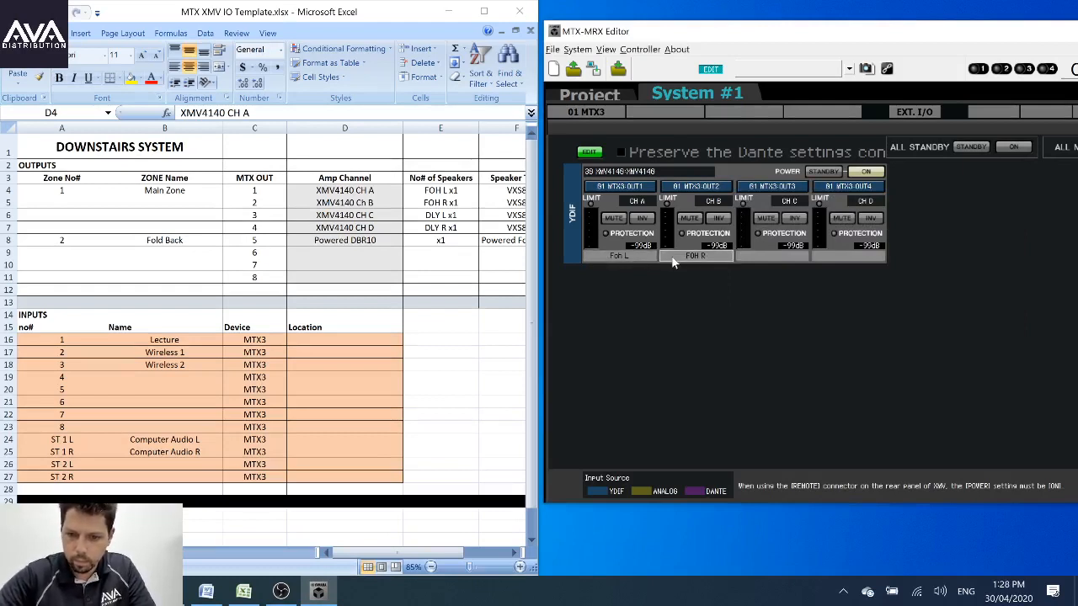
Step: Name XMV4140 channel C "DLY L" and channel D "DLY R"
double_click(763, 253)
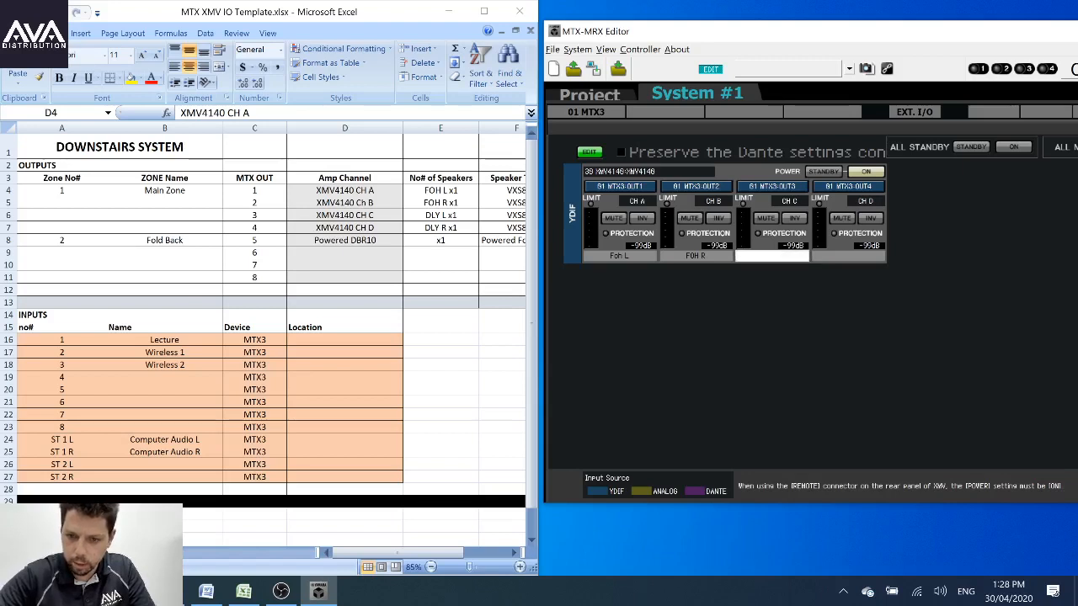
type("DLY L")
key("Return")
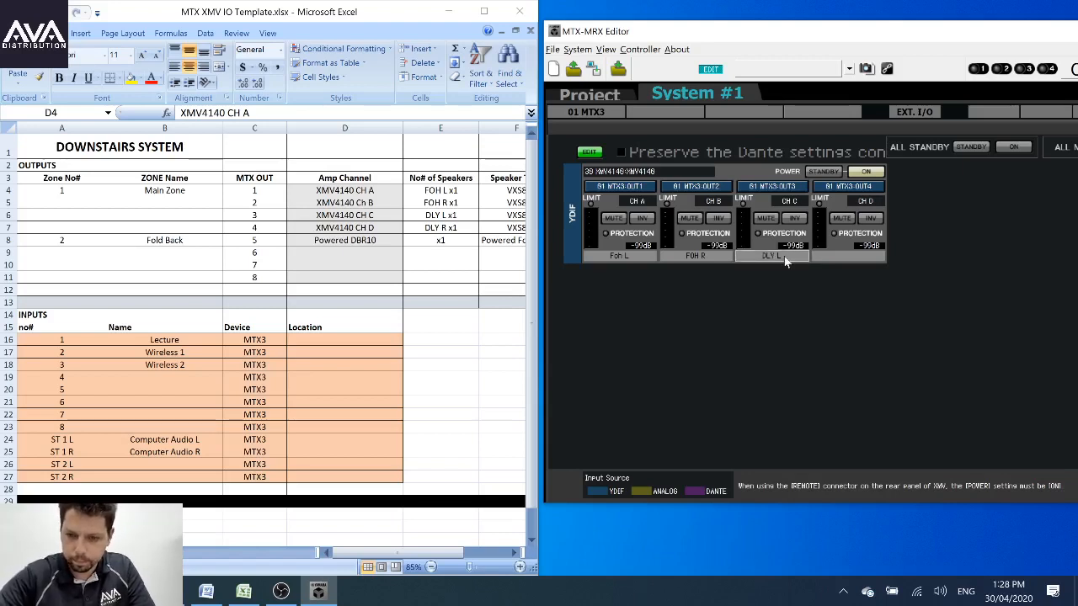
double_click(832, 256)
type("D")
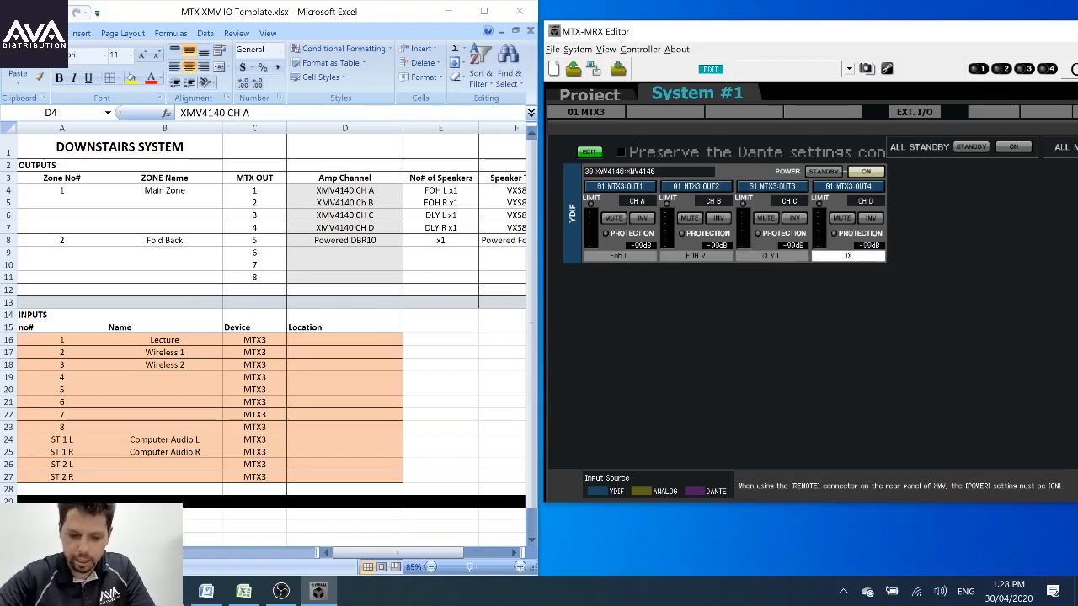
type("LY R")
key("Return")
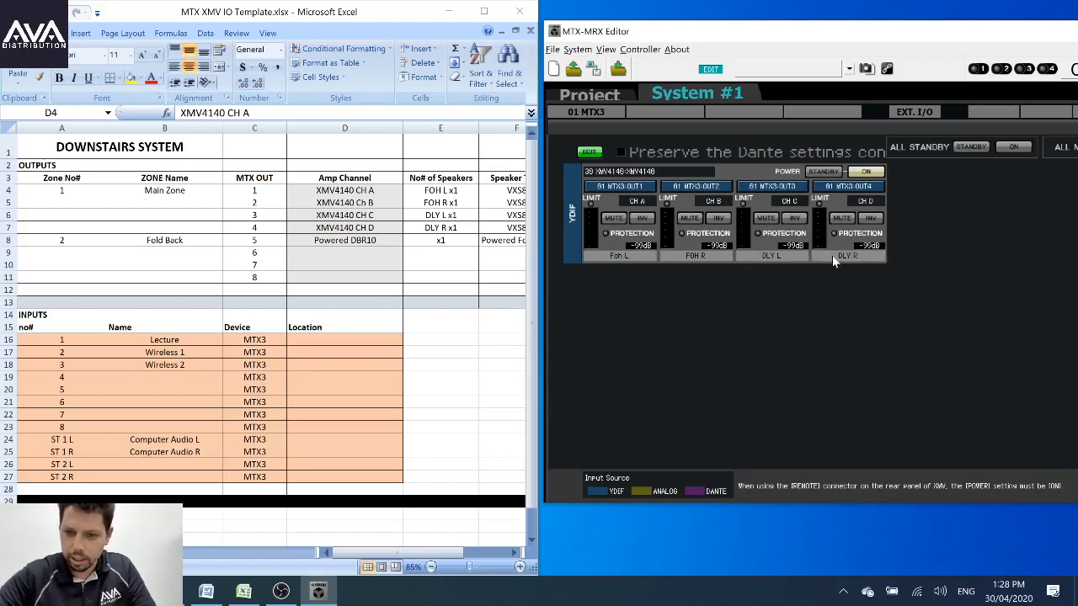
Step: Set the attenuator level of XMV4140 channels A, B, C and D to -20 dB
double_click(638, 245)
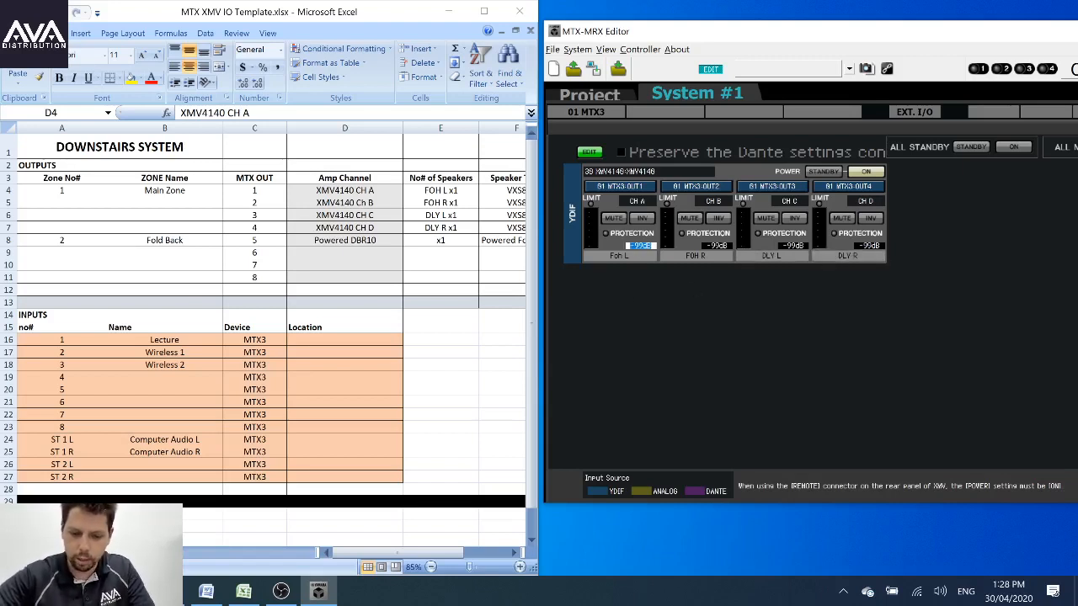
key("Return")
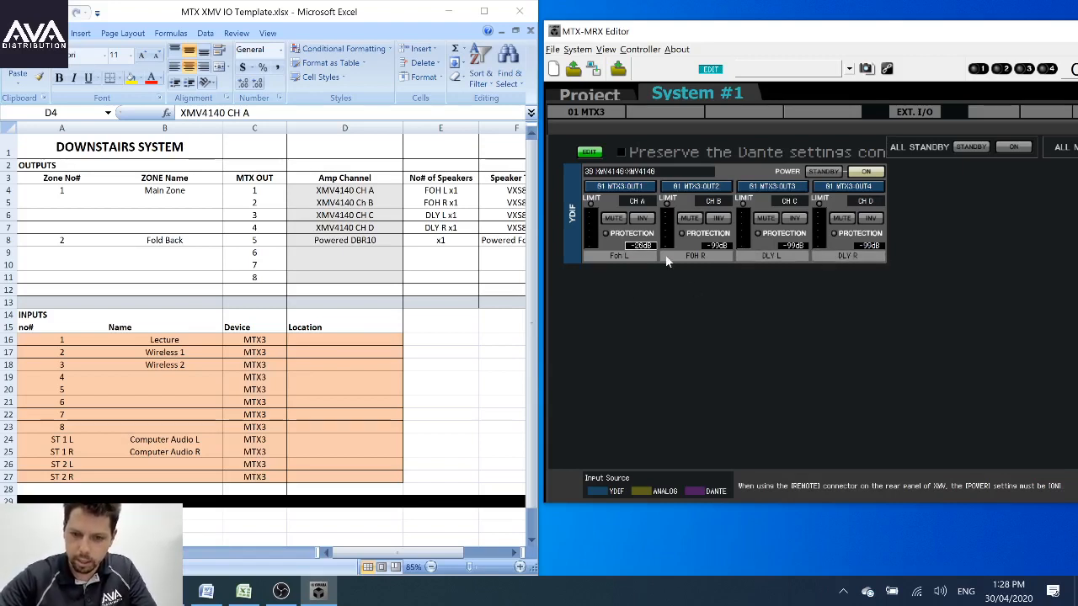
left_click(723, 248)
double_click(724, 249)
type("-20")
key("Return")
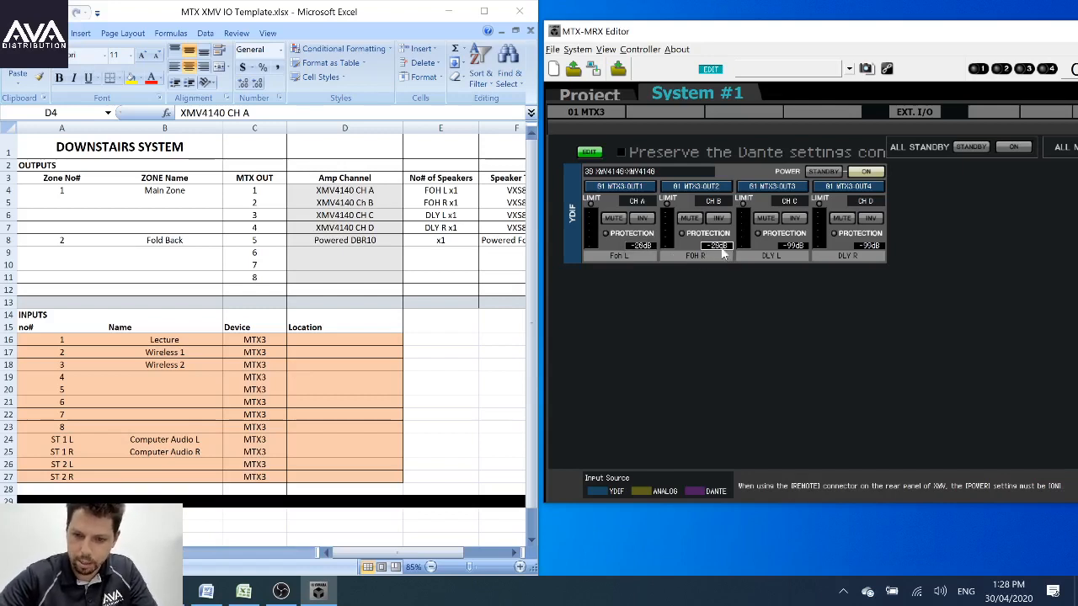
double_click(792, 246)
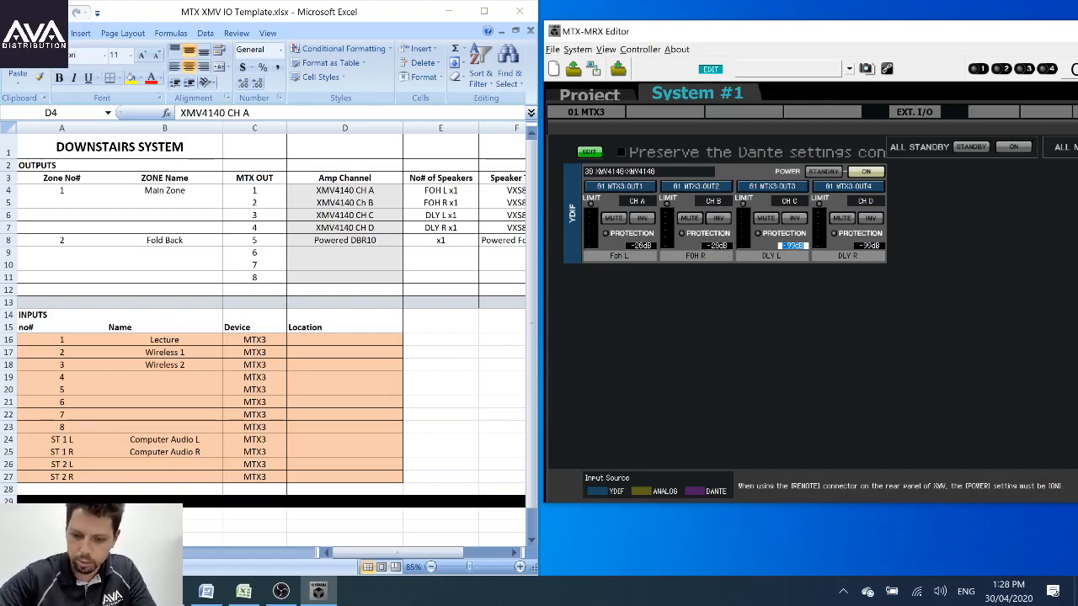
type("-20")
key("Return")
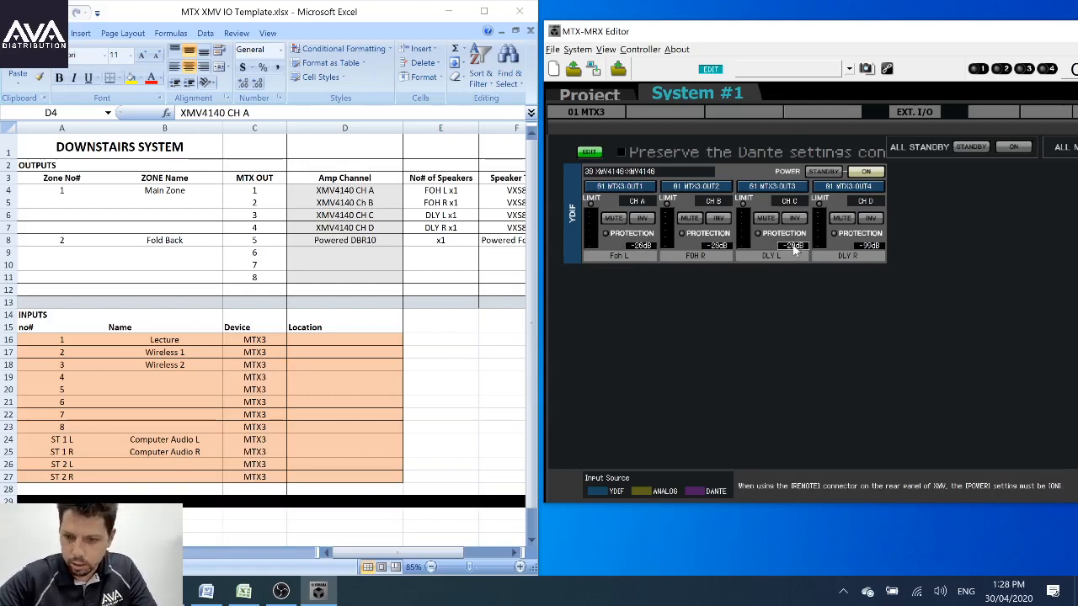
double_click(870, 246)
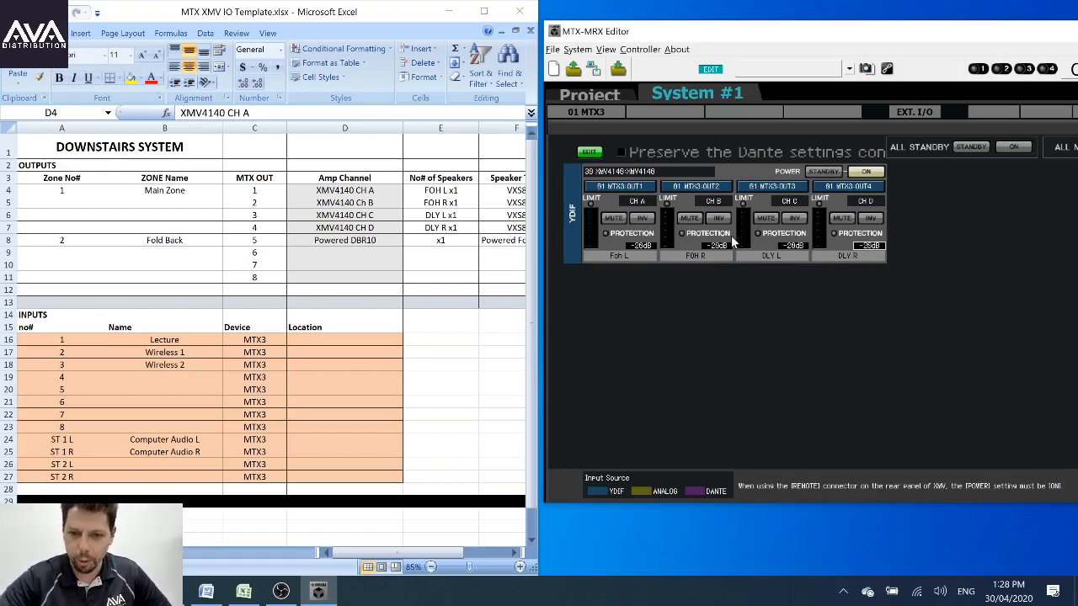
Step: Set the attenuator level of XMV4140 channels A, B, C and D to 0 dB
left_click(645, 248)
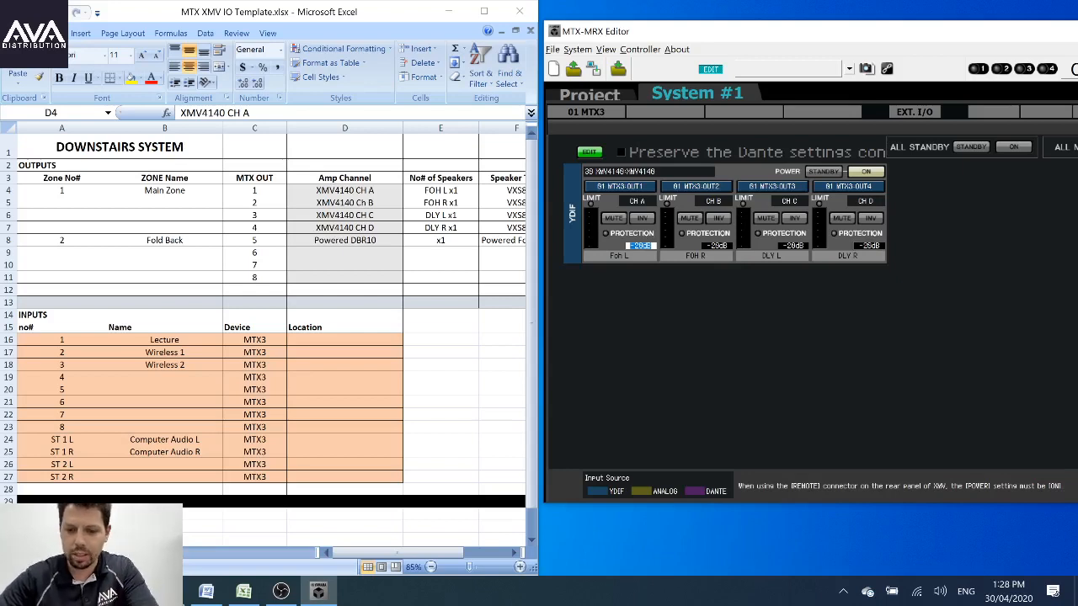
type("0")
key("Return")
left_click(720, 248)
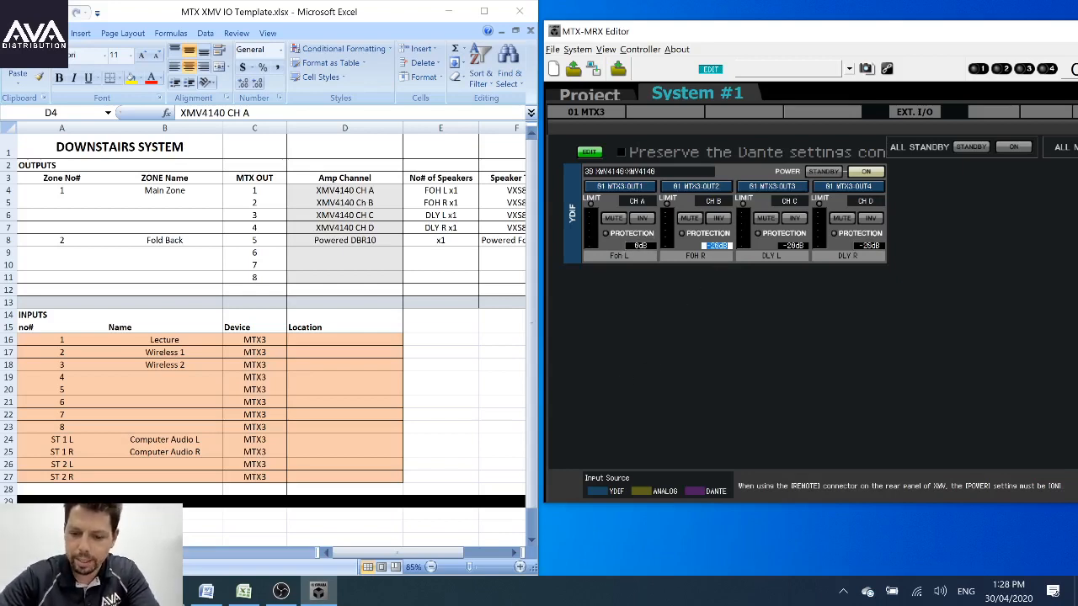
type("0")
key("Return")
left_click(793, 248)
type("0")
key("Return")
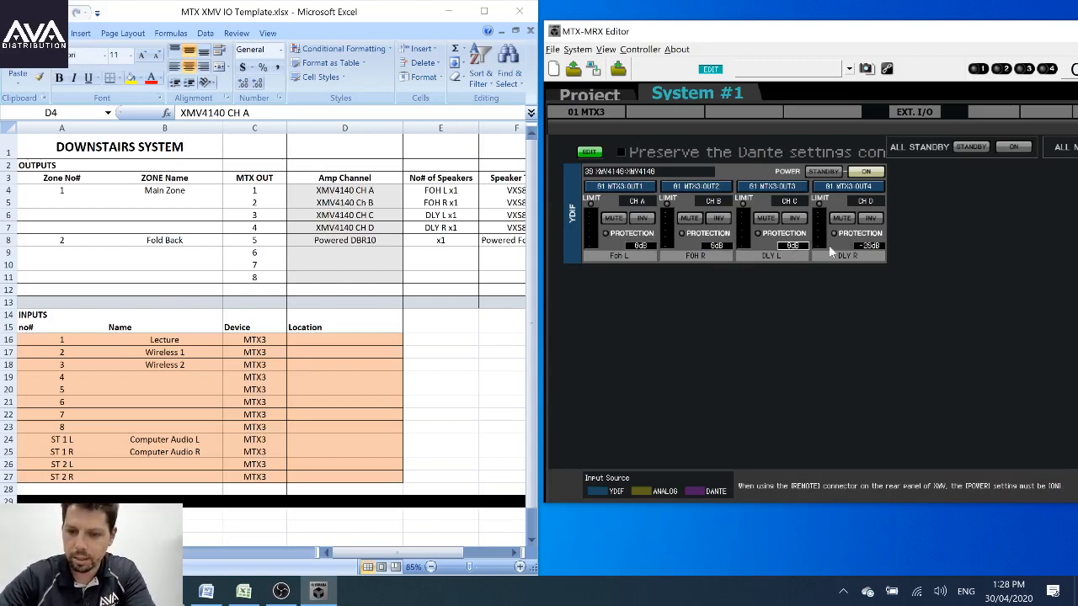
left_click(869, 246)
type("0")
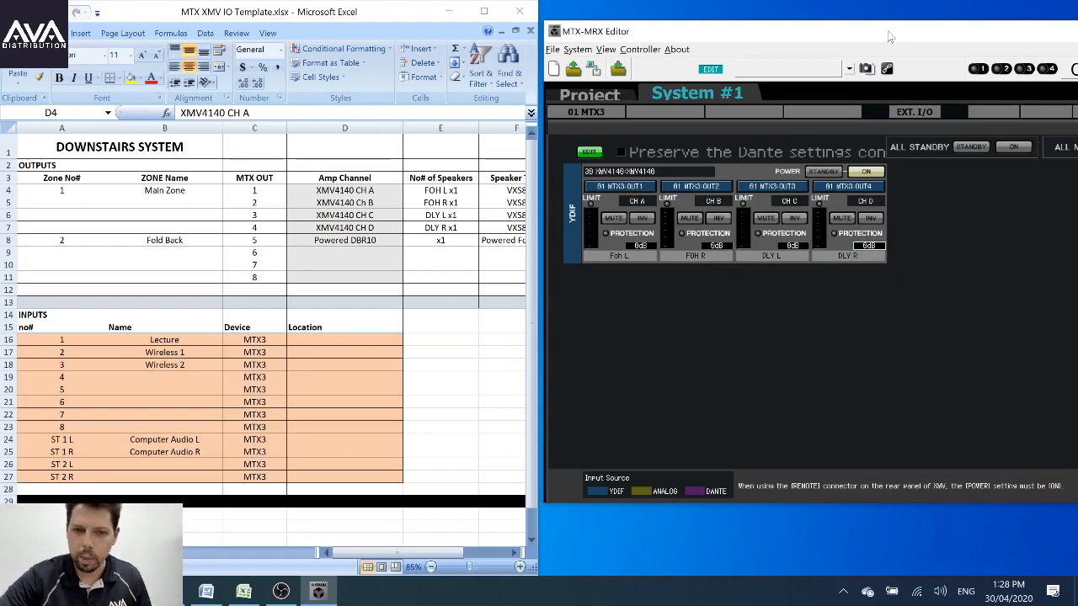
Step: Turn off patch editing for the XMV amplifier and show the EXT. I/O assignments for YDIF 1-8
left_click_drag(891, 40, 744, 36)
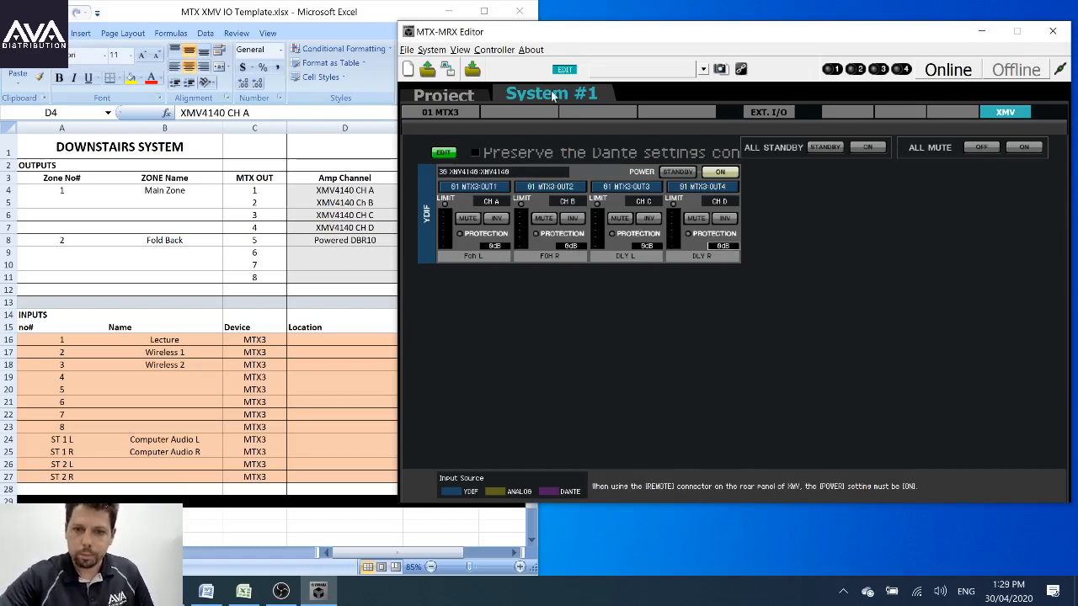
left_click(443, 153)
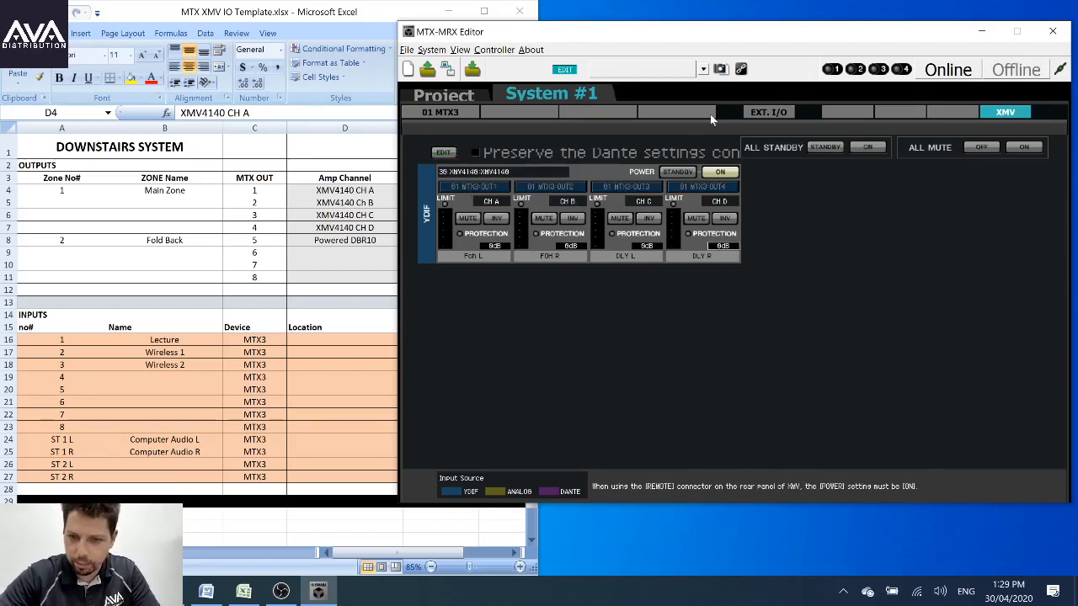
left_click(770, 113)
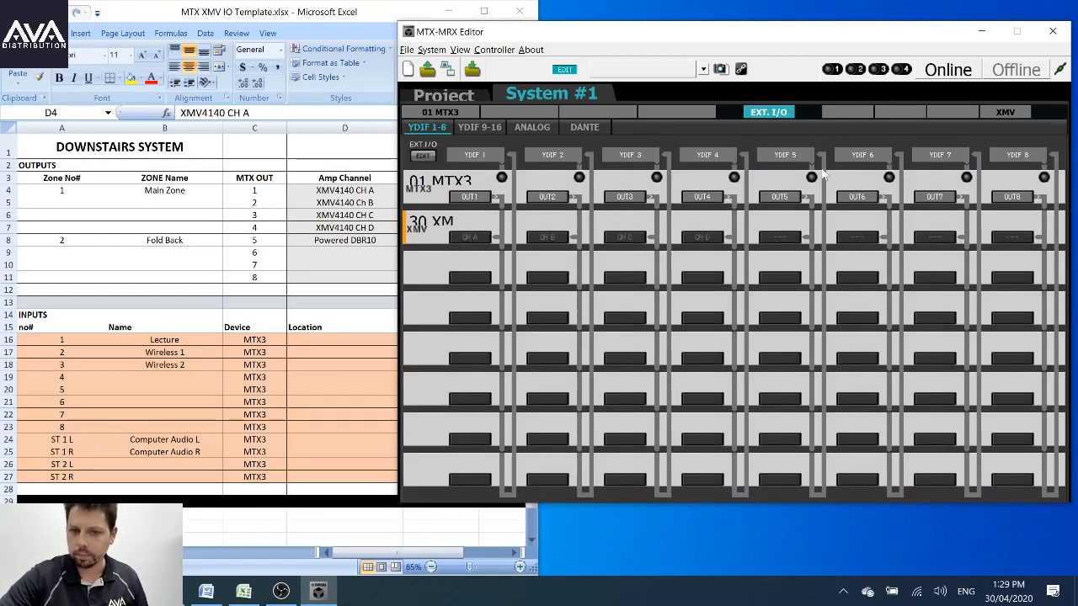
Step: Turn off the Lecture, W1 and W2 sends to Matrix 3/4 on the MTX3 and check the output router
left_click(450, 111)
left_click_drag(701, 32, 676, 37)
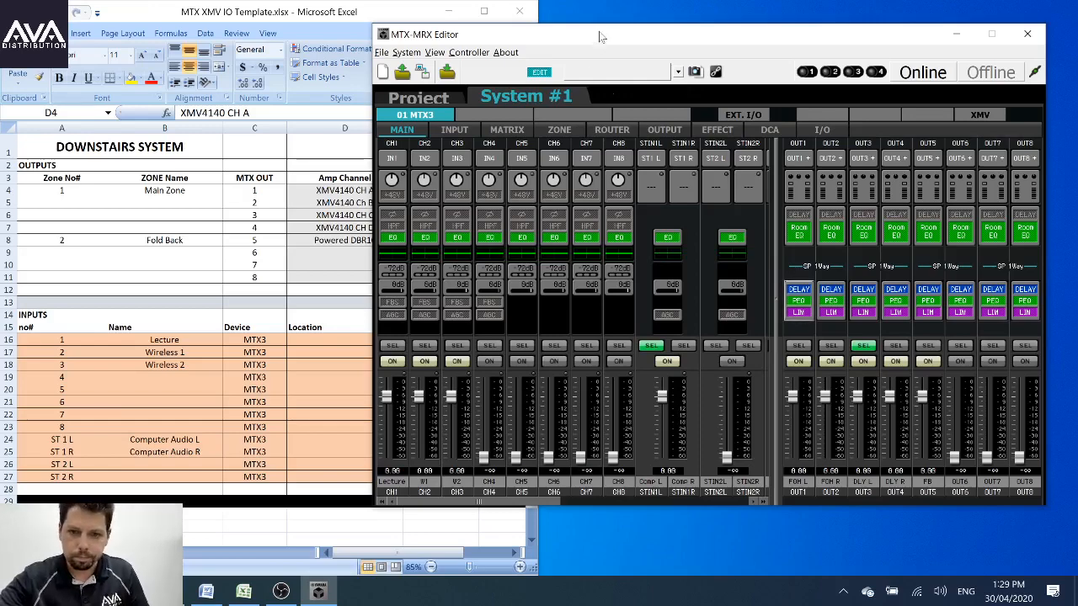
left_click_drag(598, 34, 622, 42)
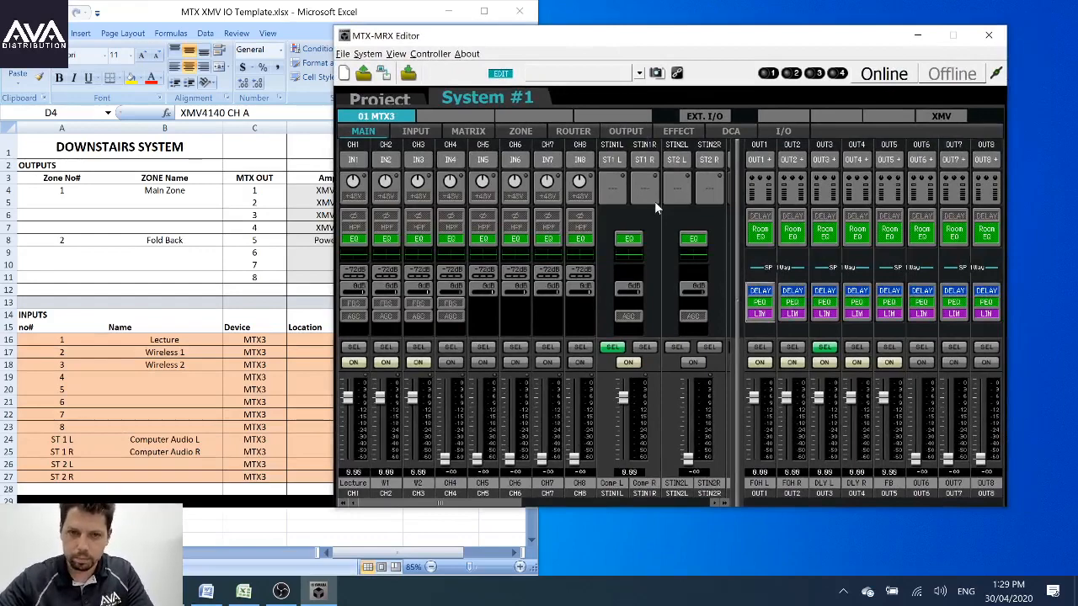
left_click(468, 131)
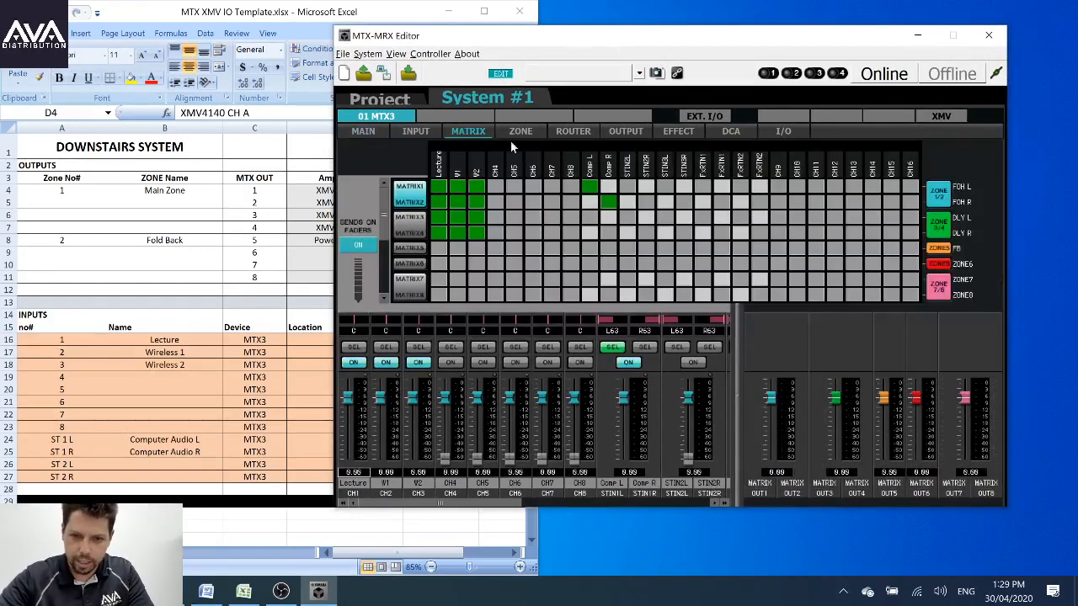
left_click(456, 221)
left_click(441, 221)
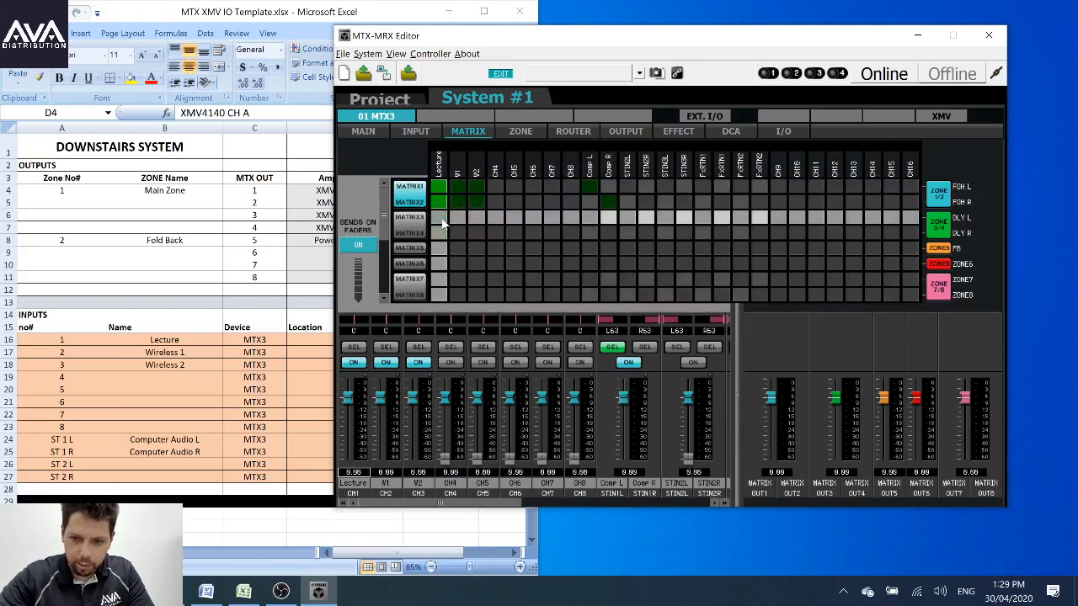
left_click(571, 132)
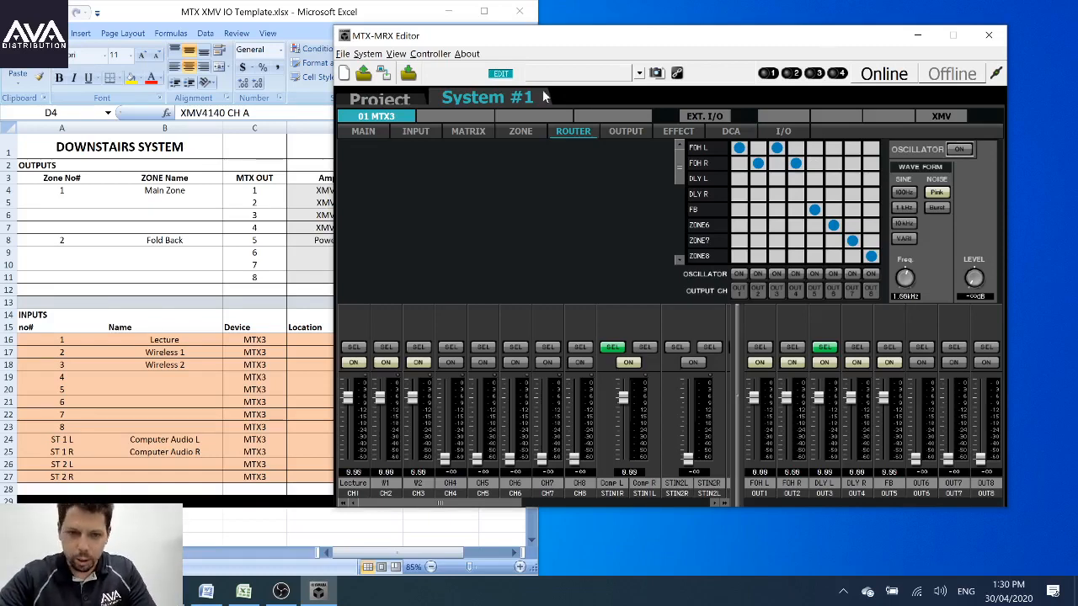
left_click(373, 133)
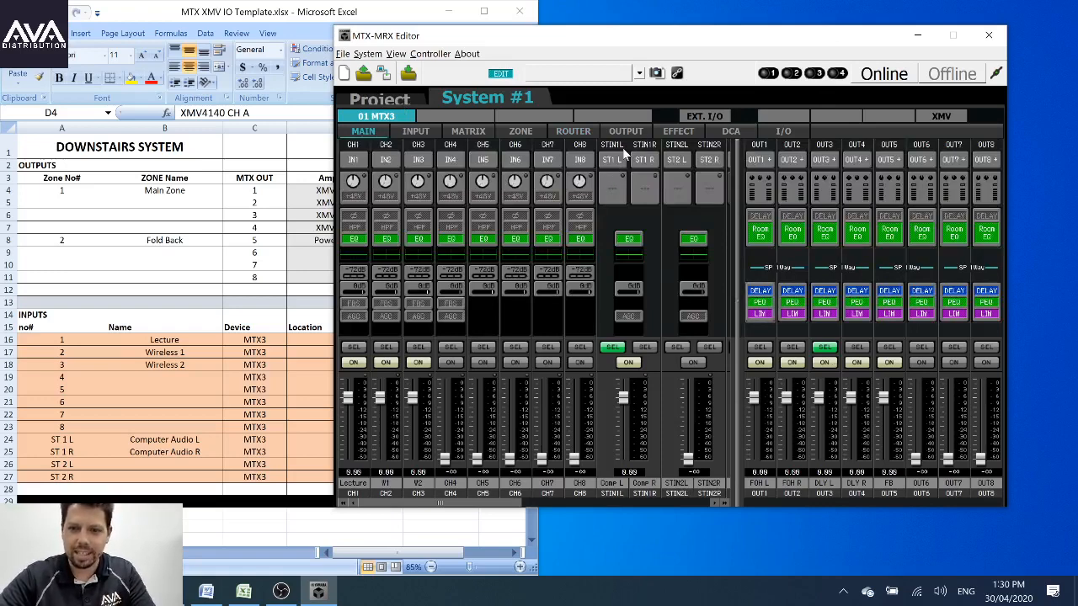
Step: Store the current system settings in preset slot 01 with the name "Normal" and close the preset list
left_click(657, 74)
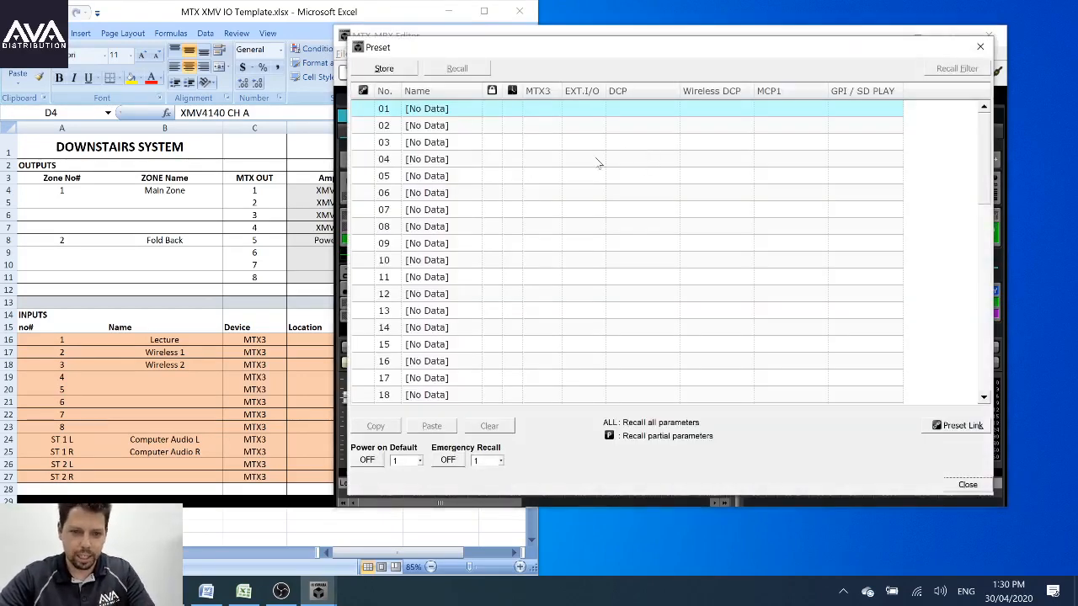
scroll(986, 148, "down", 15)
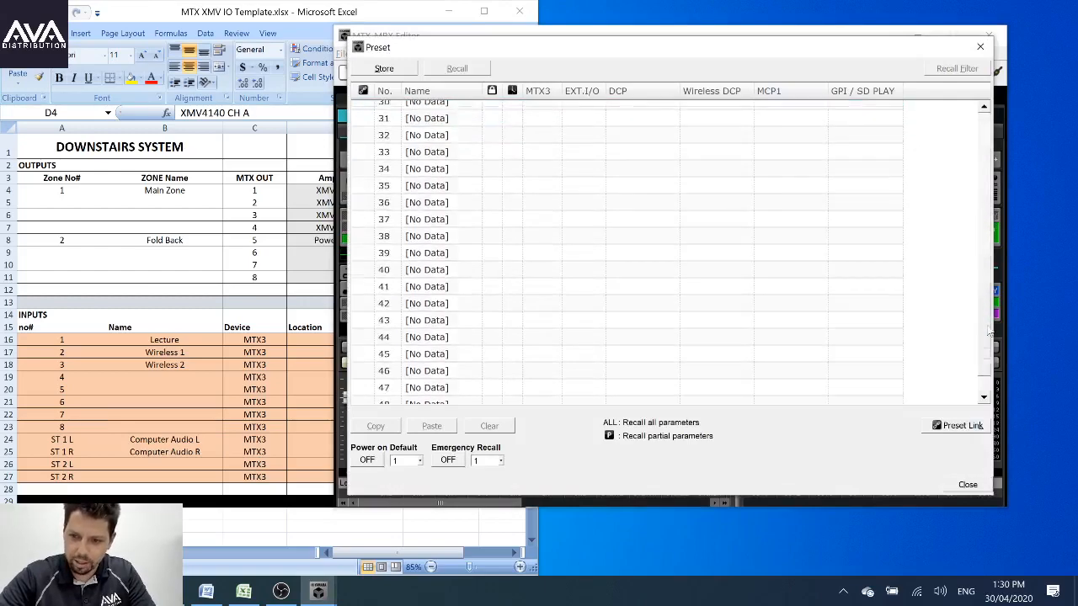
scroll(981, 144, "up", 15)
scroll(981, 143, "down", 18)
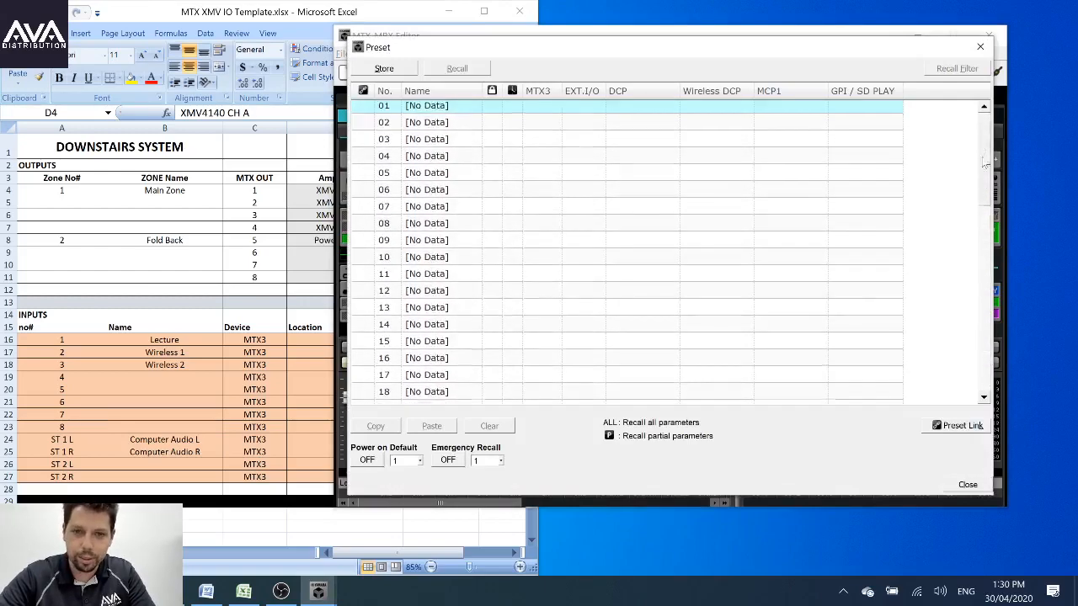
scroll(985, 145, "up", 18)
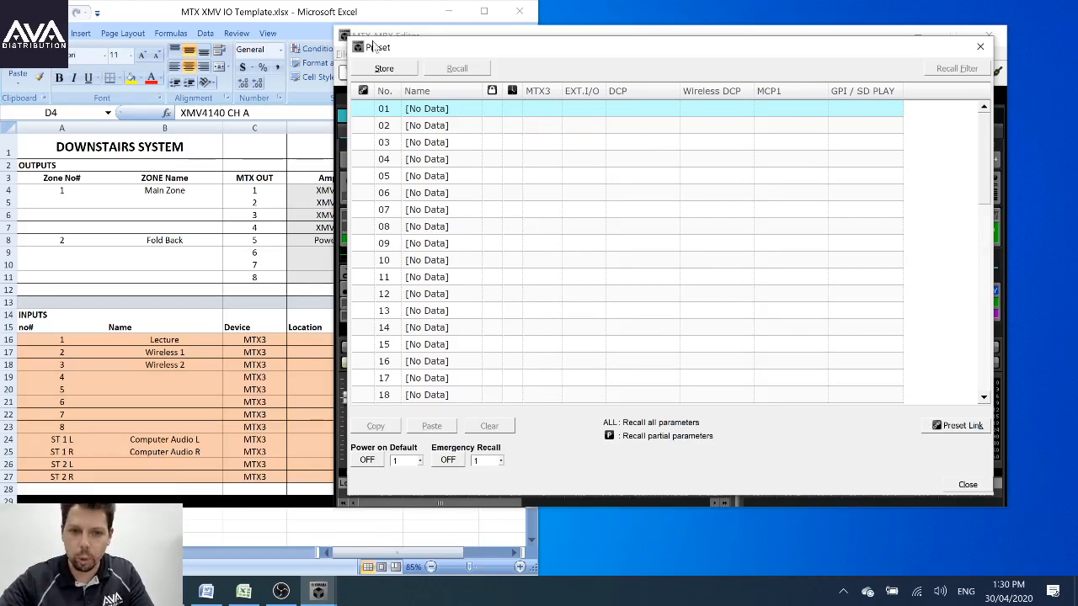
left_click(384, 68)
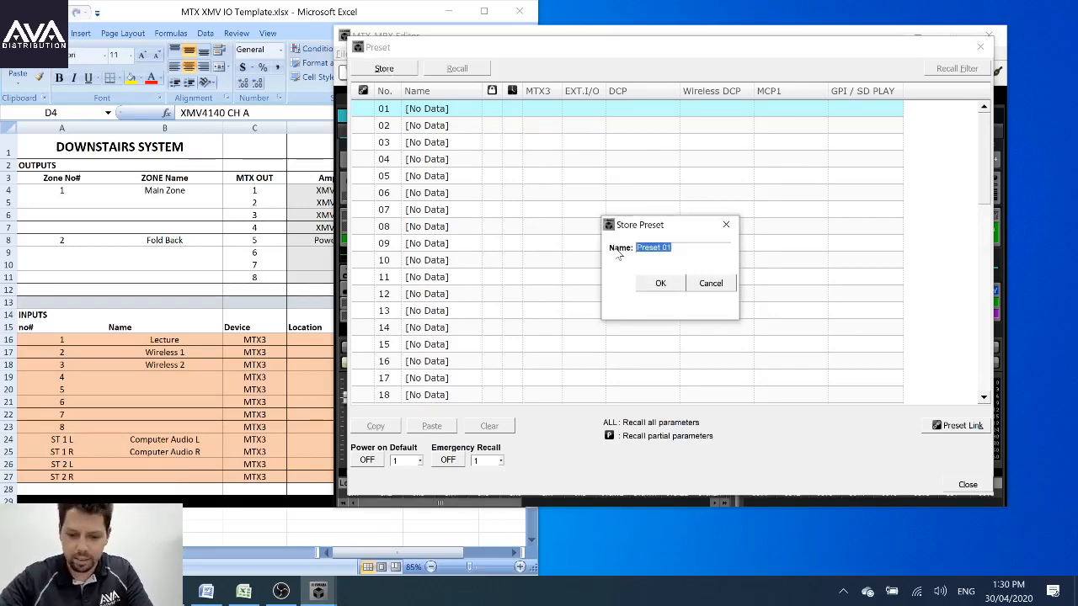
type("Normal")
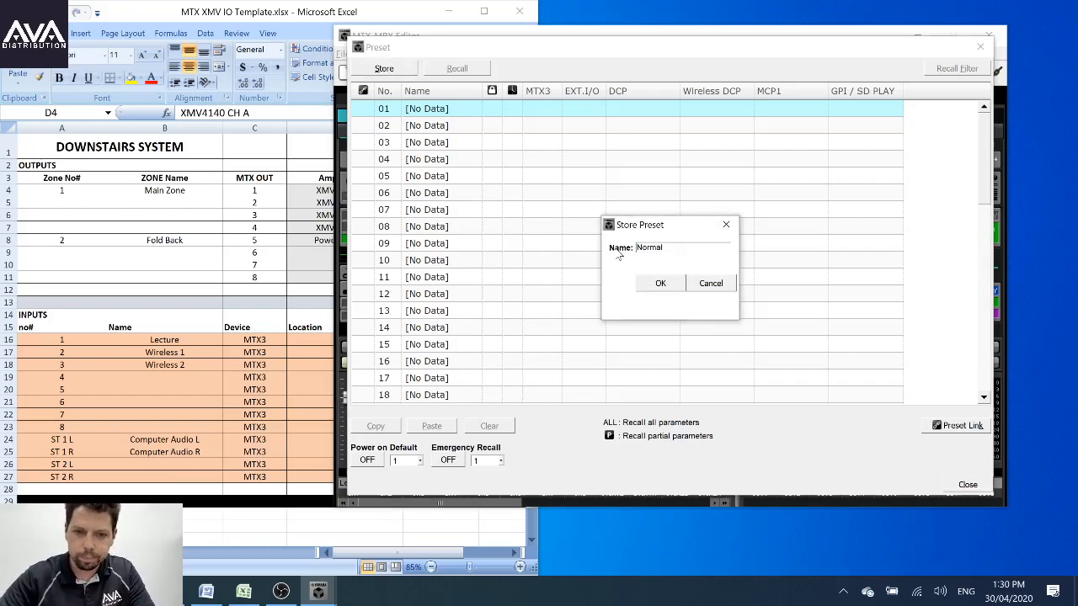
key("Return")
left_click_drag(694, 52, 673, 52)
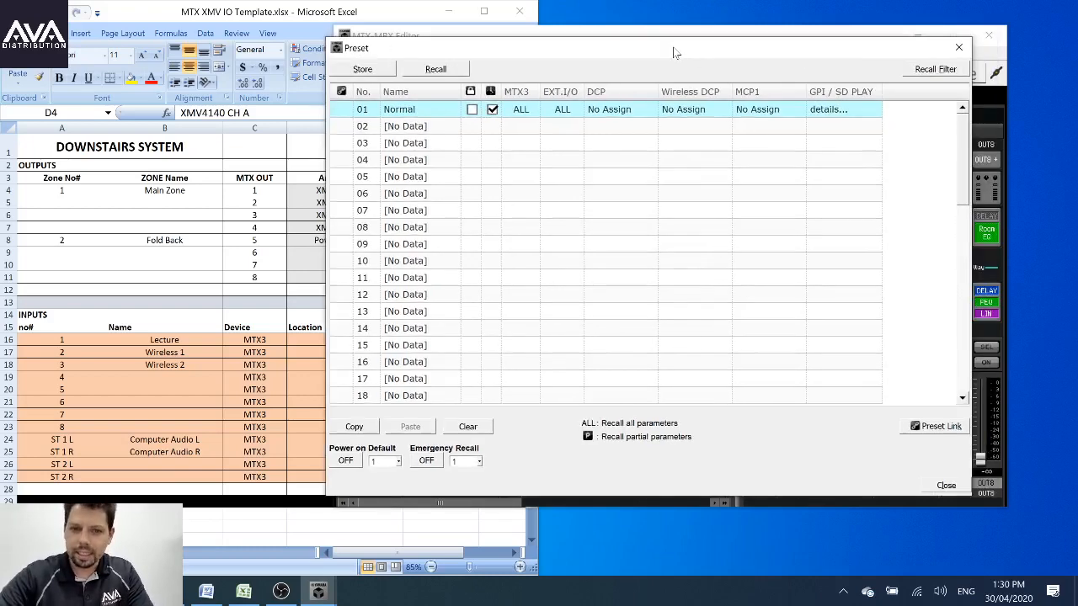
left_click(946, 486)
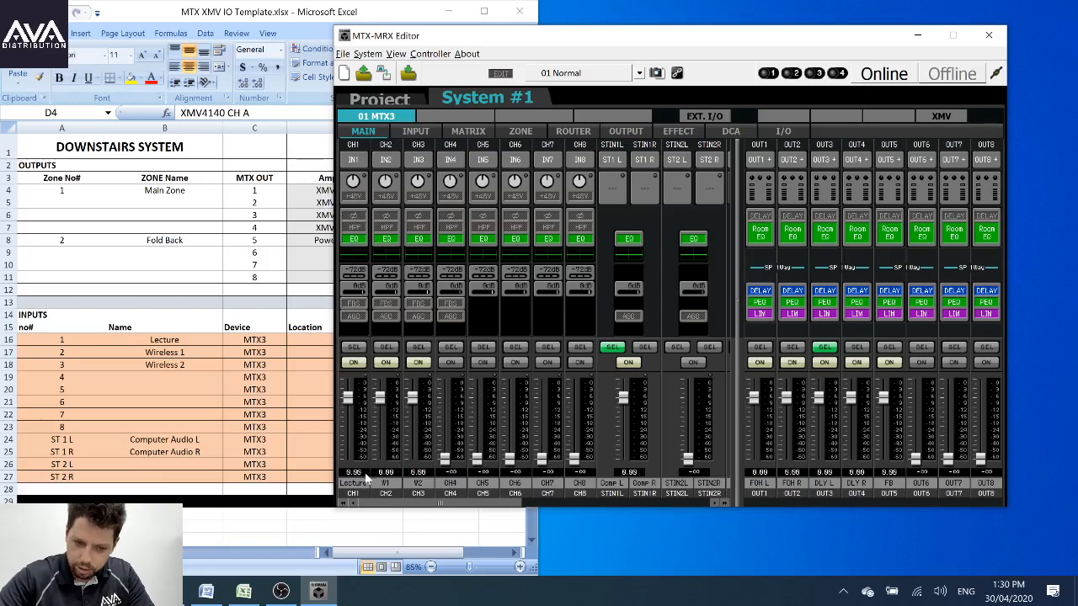
Step: Lower the Lecture channel fader on the MTX3 and recall preset 01 Normal to restore the stored levels
left_click_drag(347, 397, 348, 437)
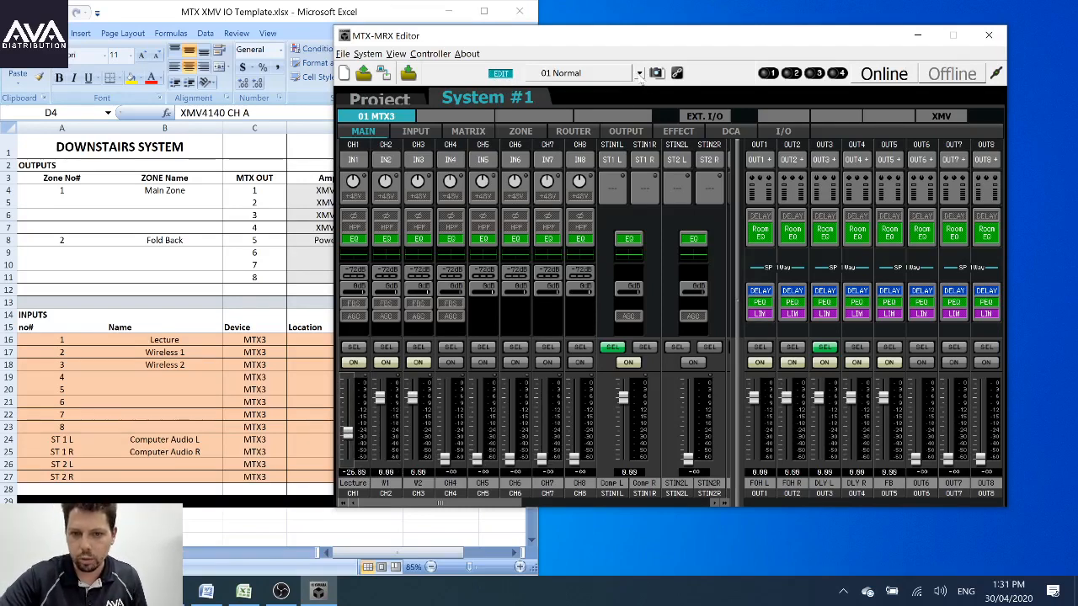
left_click(640, 74)
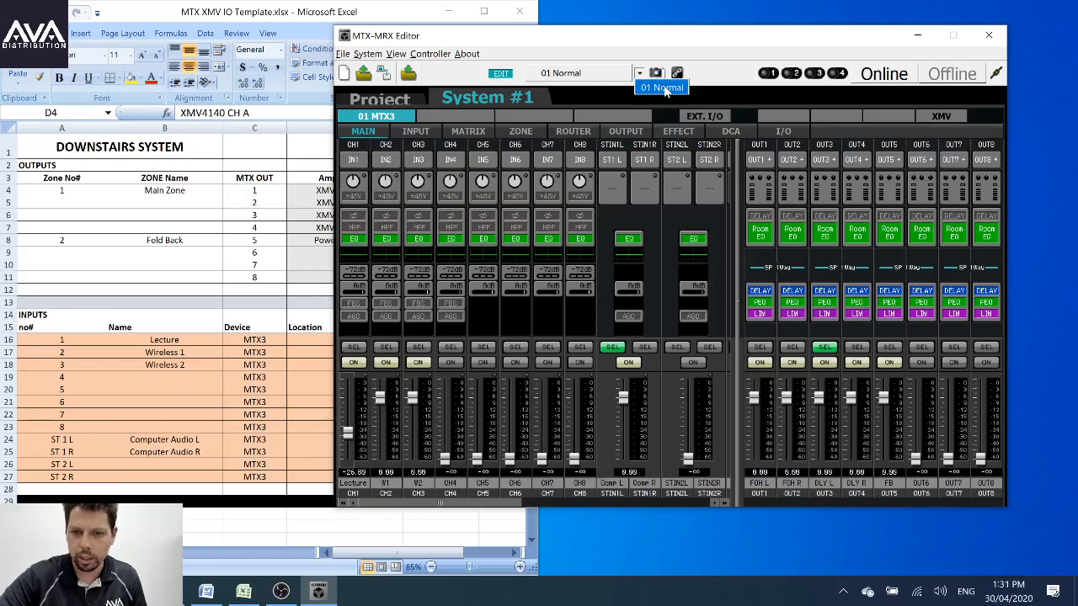
left_click(663, 87)
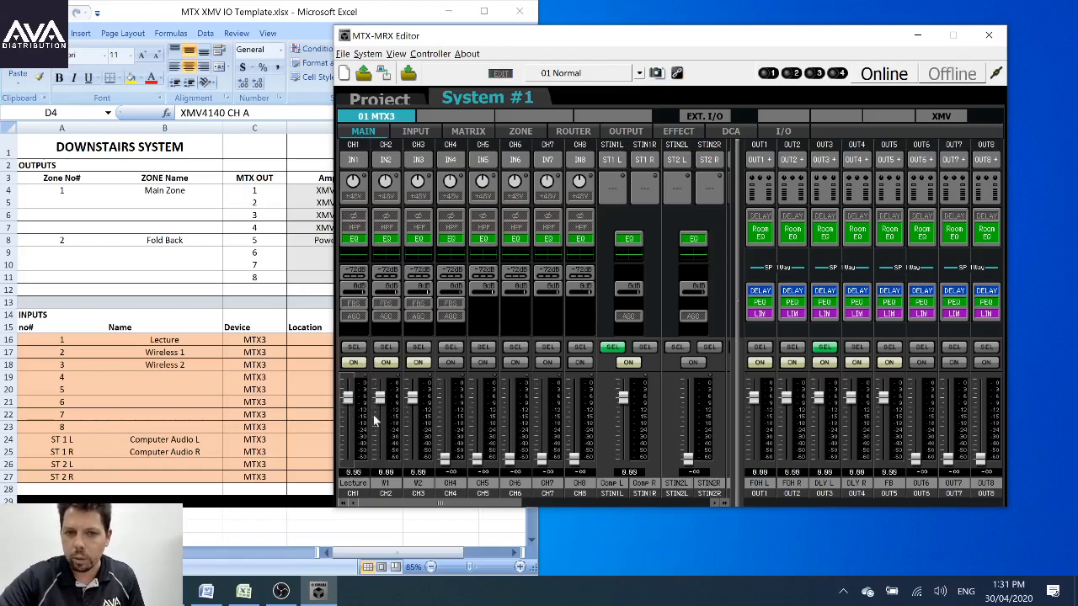
Step: Open the recall filter of preset 01 Normal and switch all MTX3 items off and back on
left_click(656, 73)
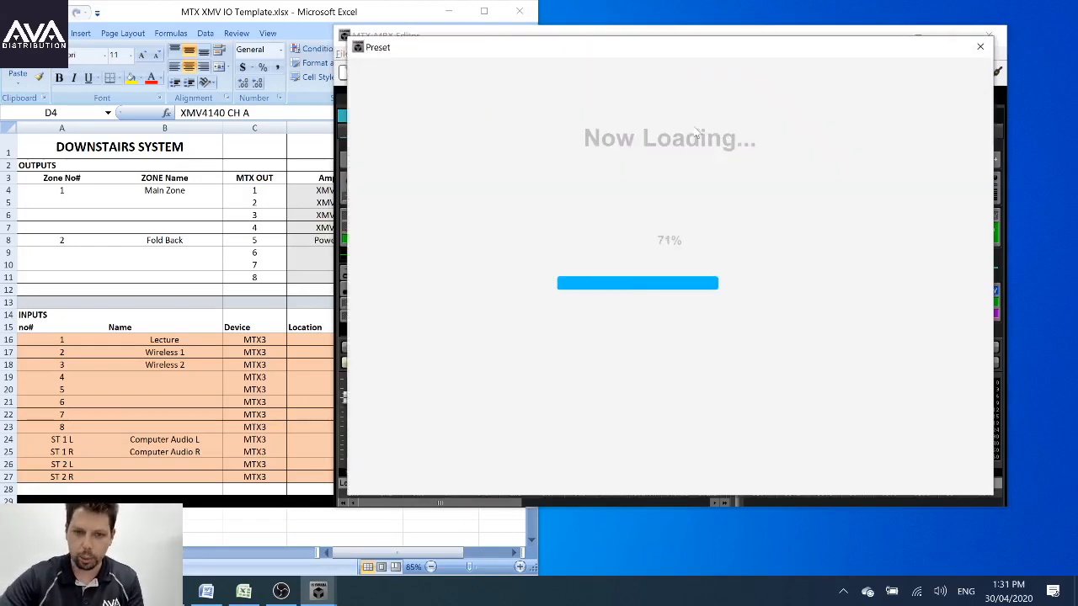
left_click(956, 69)
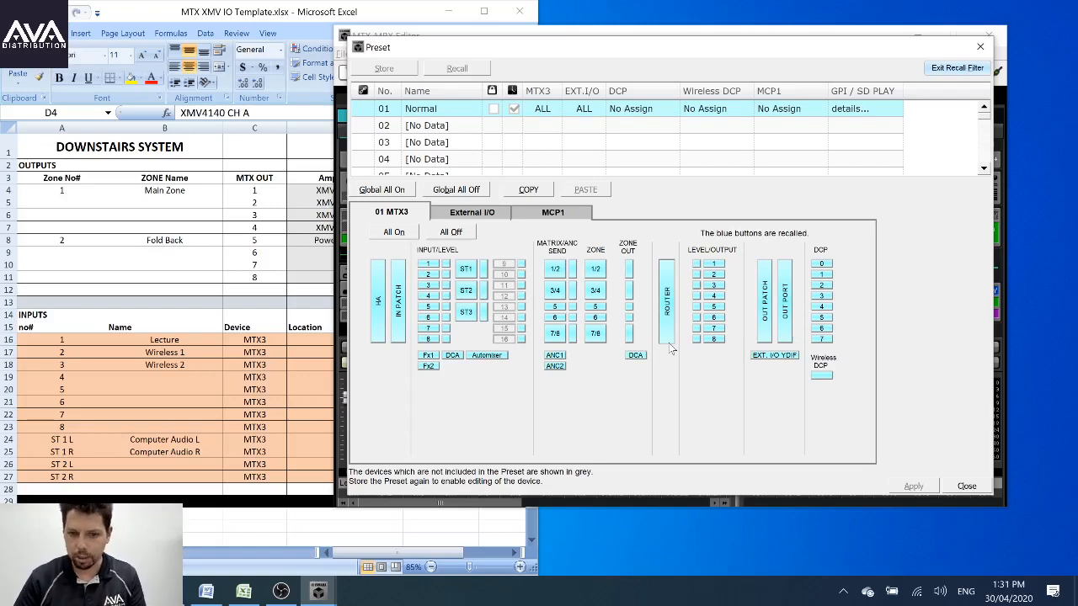
left_click(450, 232)
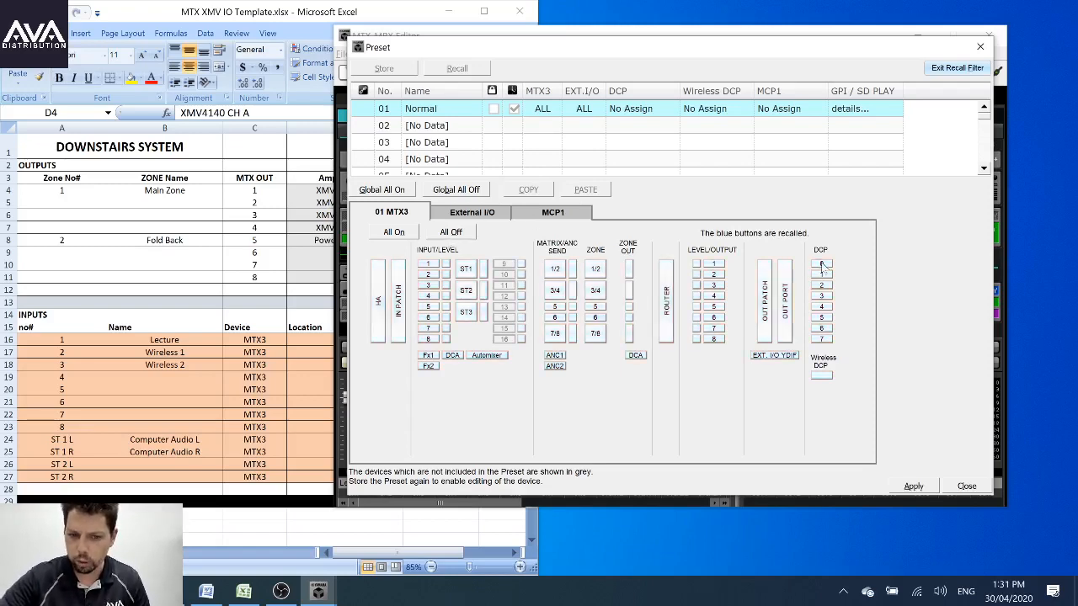
left_click(393, 232)
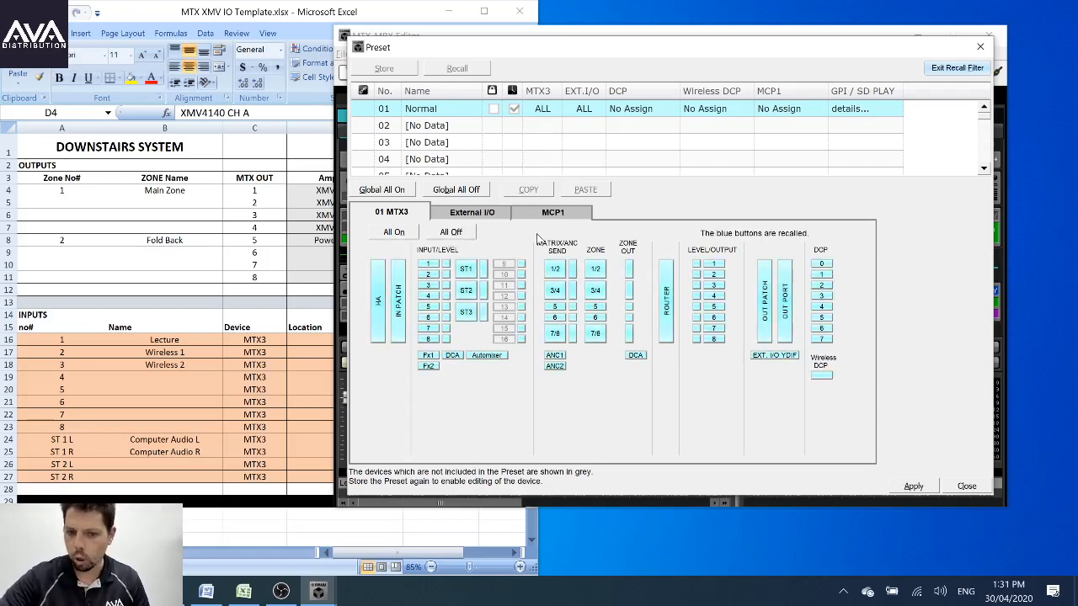
Step: Examine the preset's recall filter items for External I/O, MCP1 and MTX3, including the XMV4140 channels, and close the preset list
left_click(474, 217)
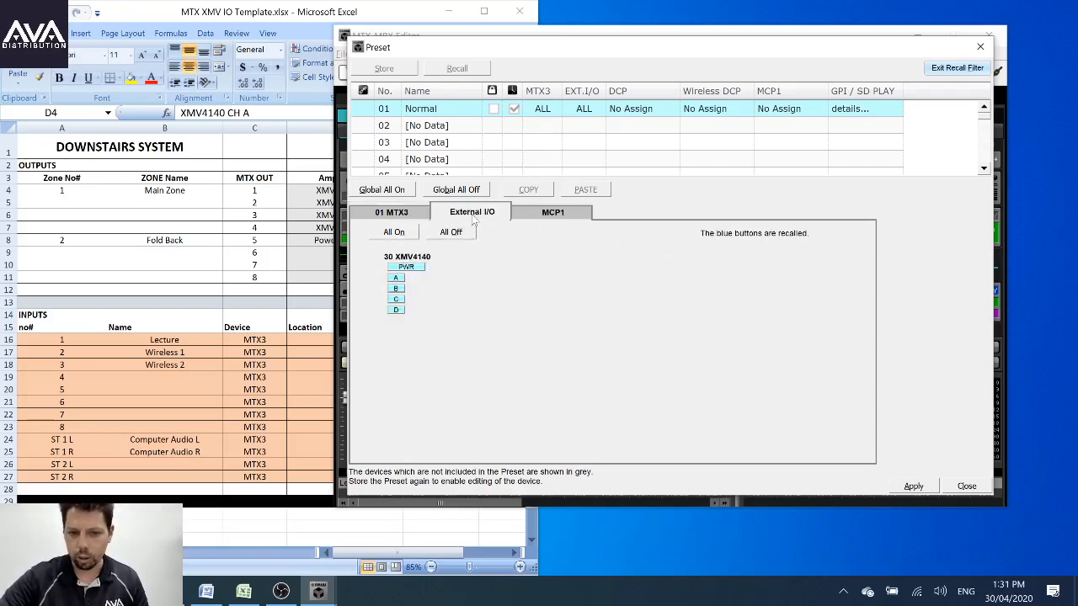
left_click(396, 300)
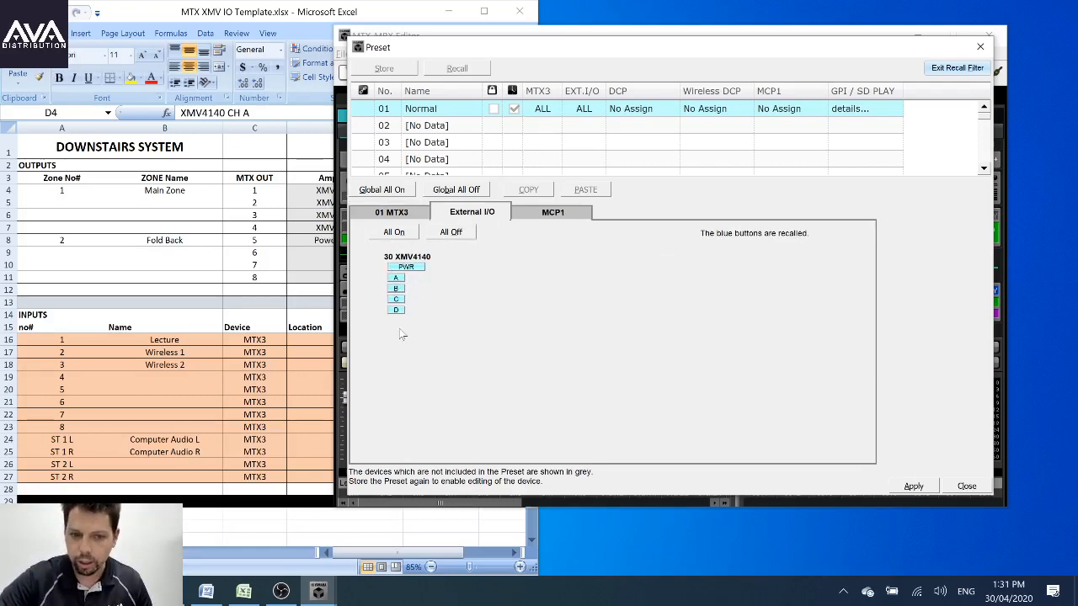
left_click(397, 300)
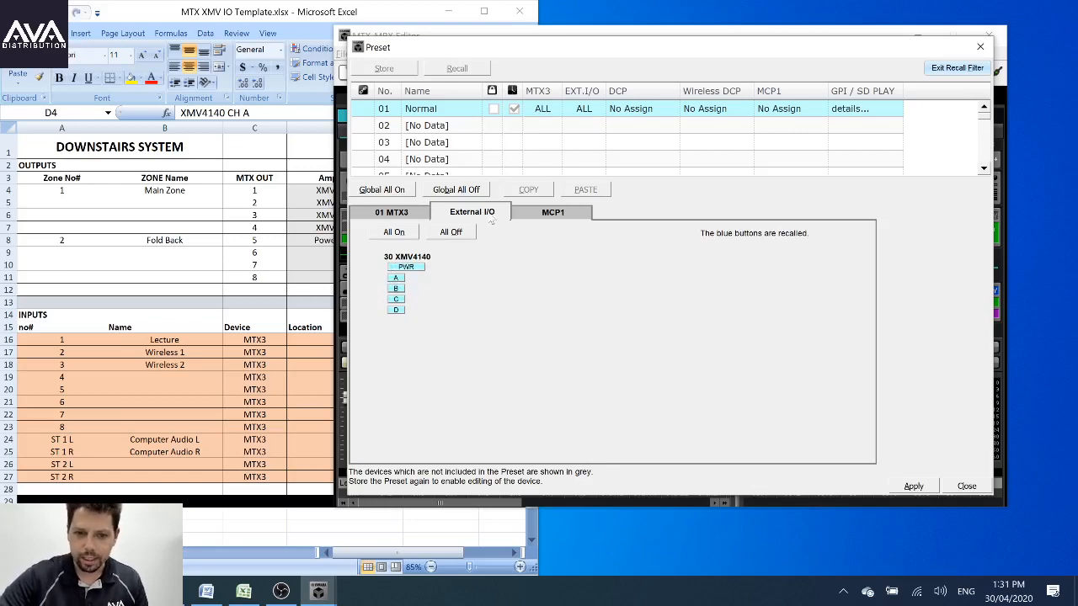
left_click(524, 213)
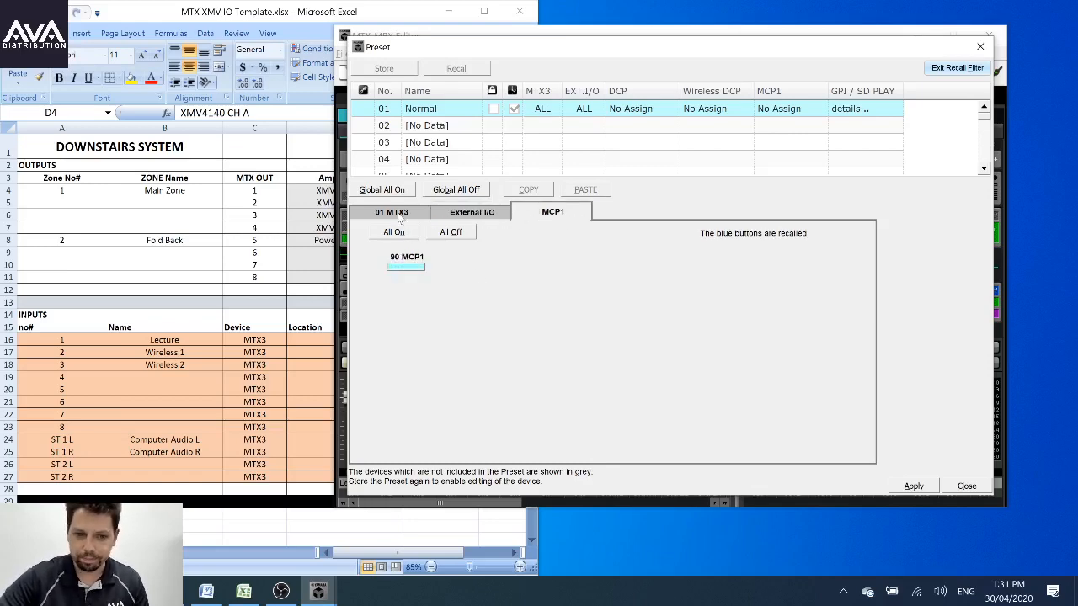
left_click(400, 216)
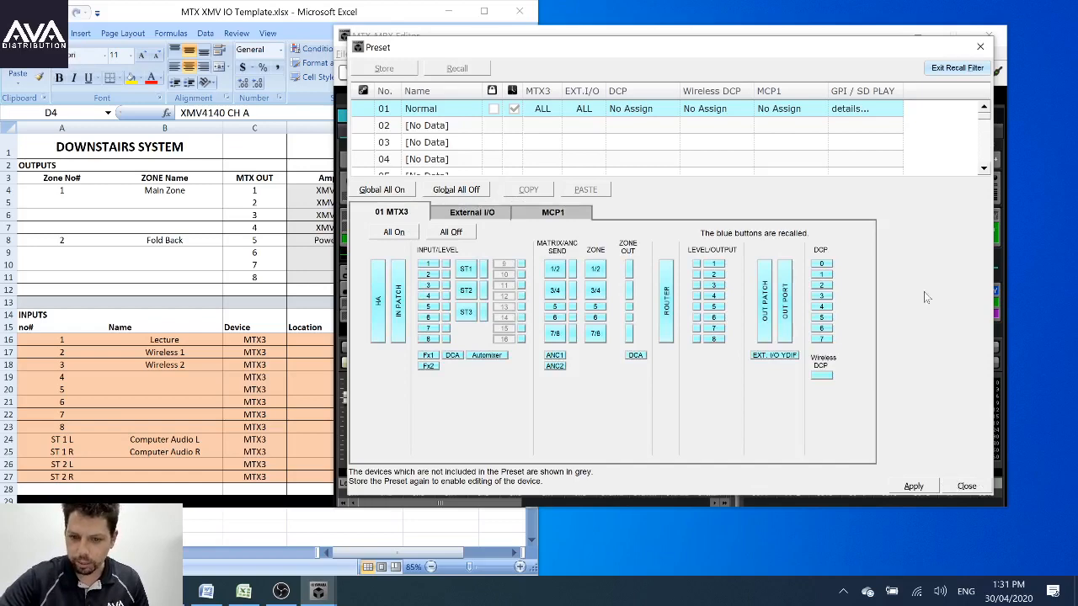
left_click(680, 300)
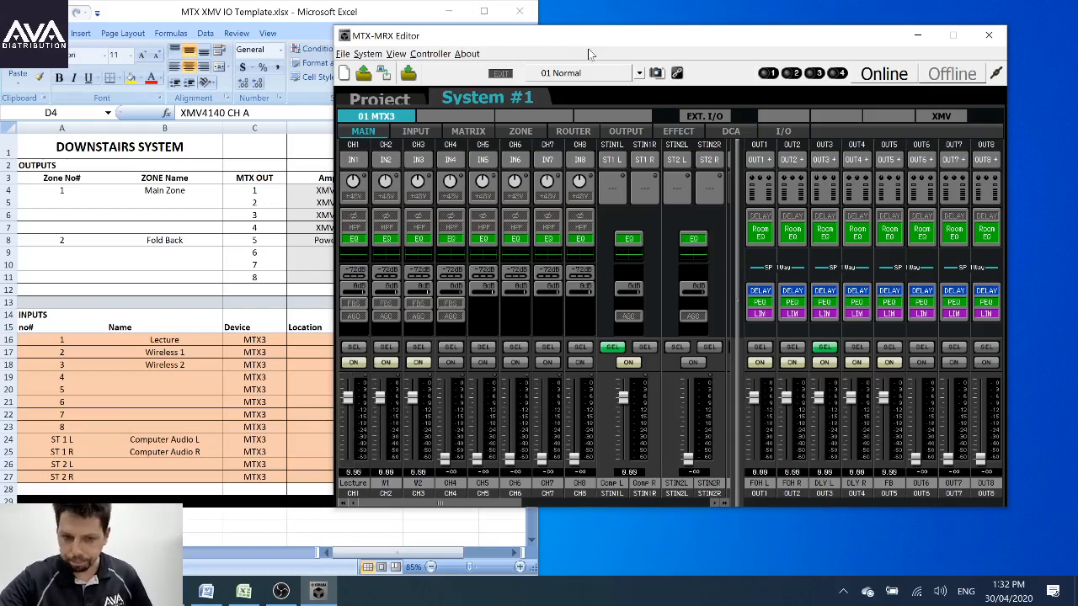
Step: Lower the zone 3/4 fader fully on the MTX3 zone page and overwrite preset Normal with the current settings
left_click_drag(591, 40, 571, 39)
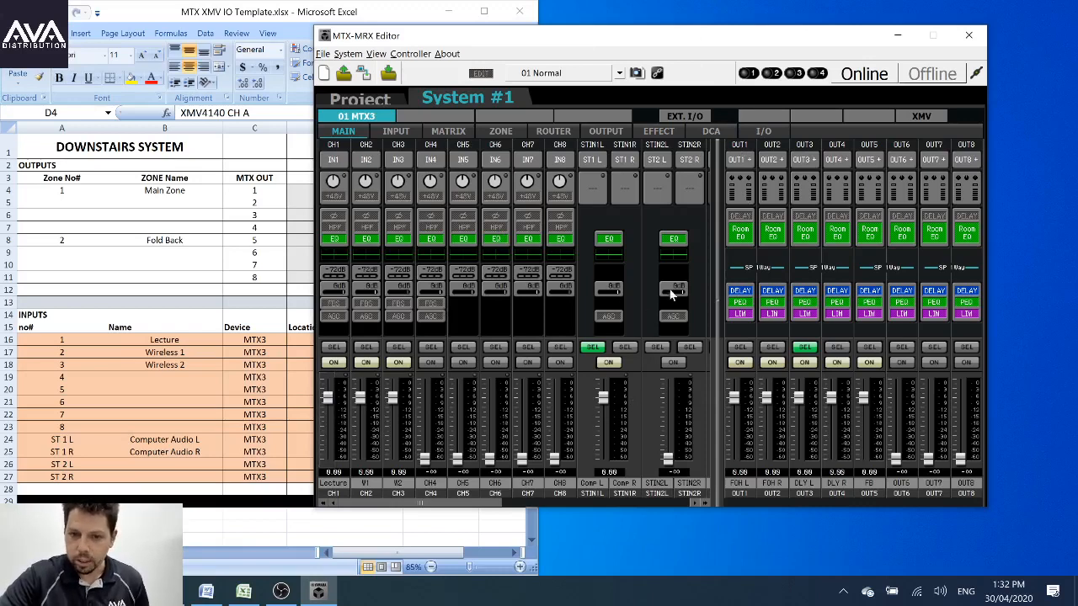
left_click(505, 132)
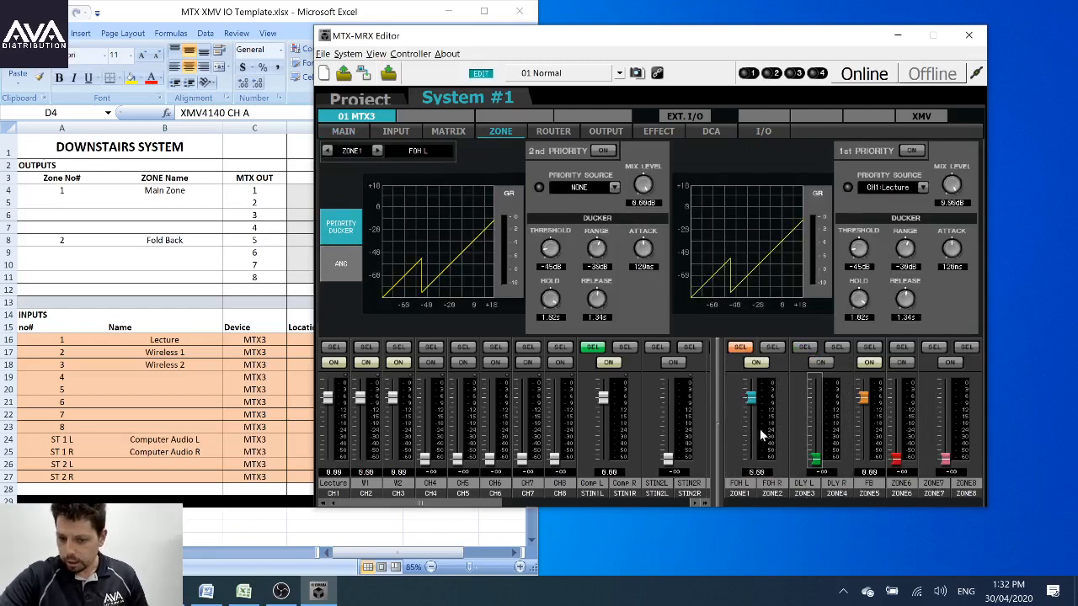
left_click(636, 73)
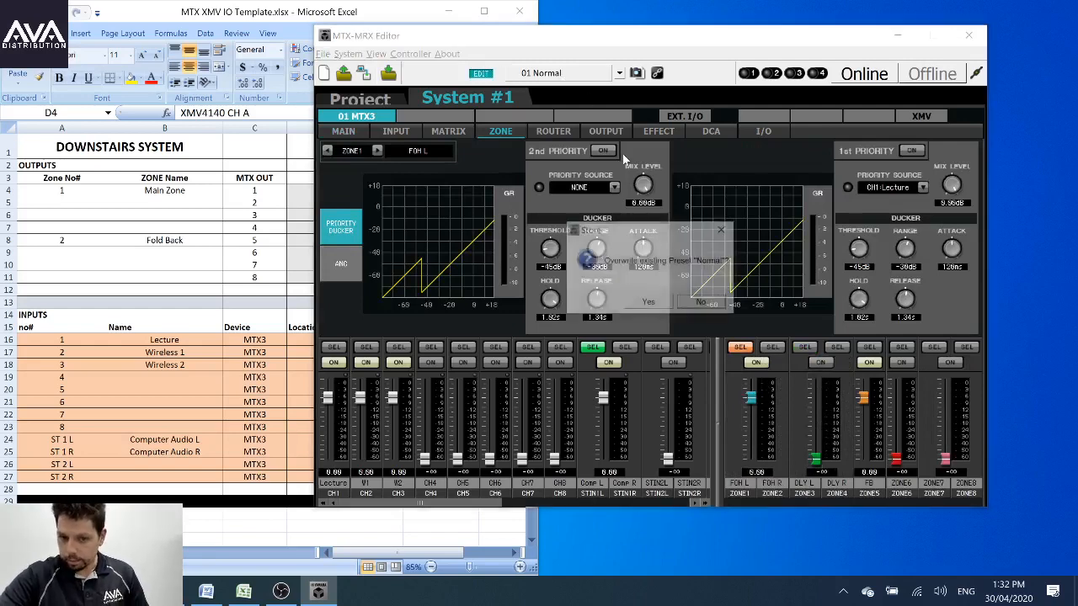
left_click(649, 302)
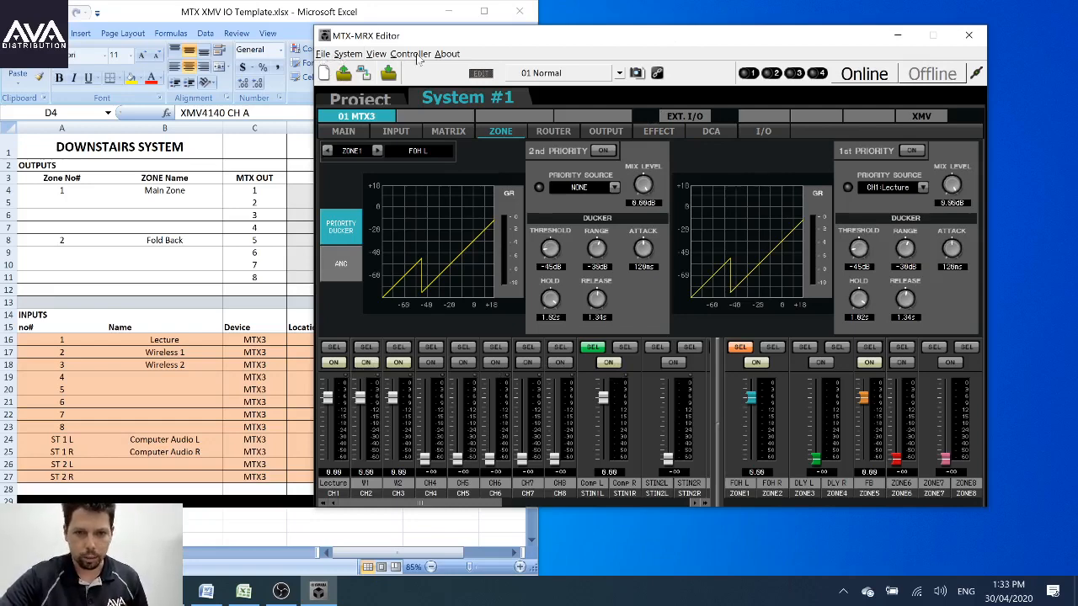
Step: Open the MCP1 controller settings and look through the functions available for Home page switch L1 without assigning one
left_click(344, 131)
left_click(410, 53)
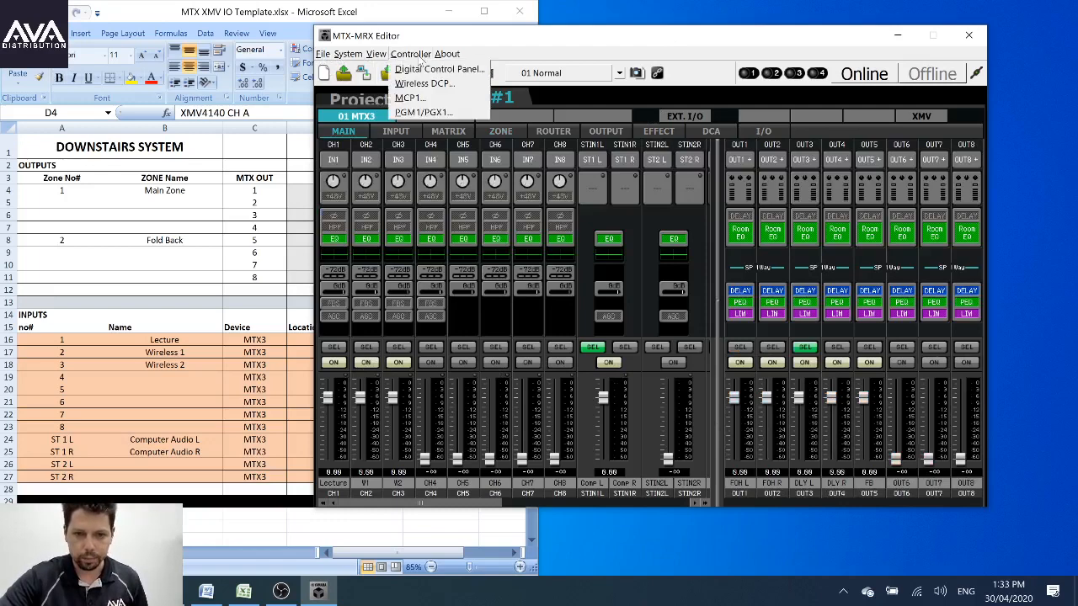
left_click(410, 99)
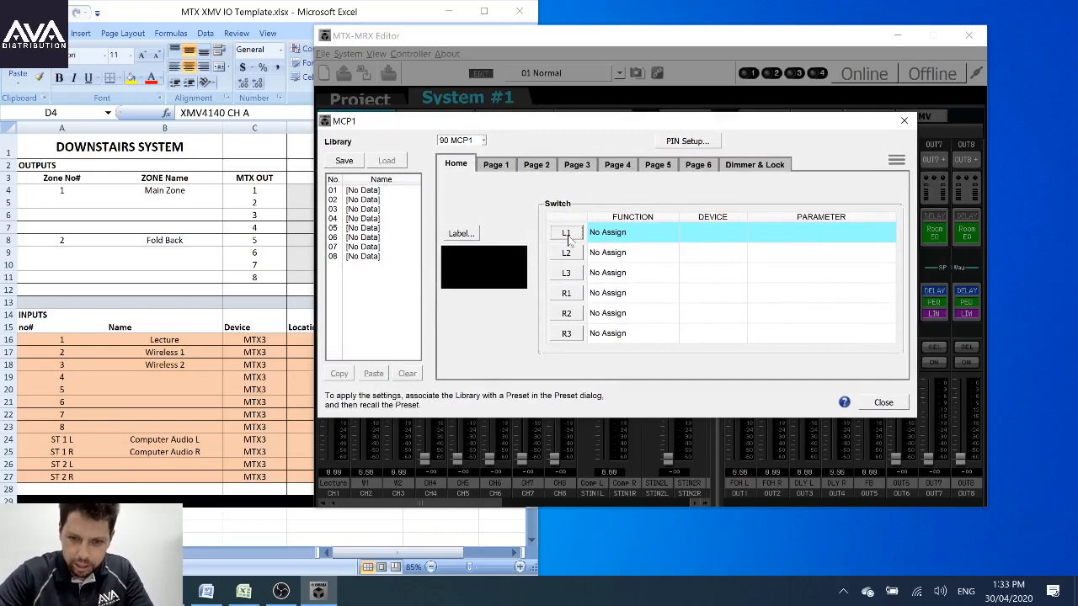
left_click(566, 235)
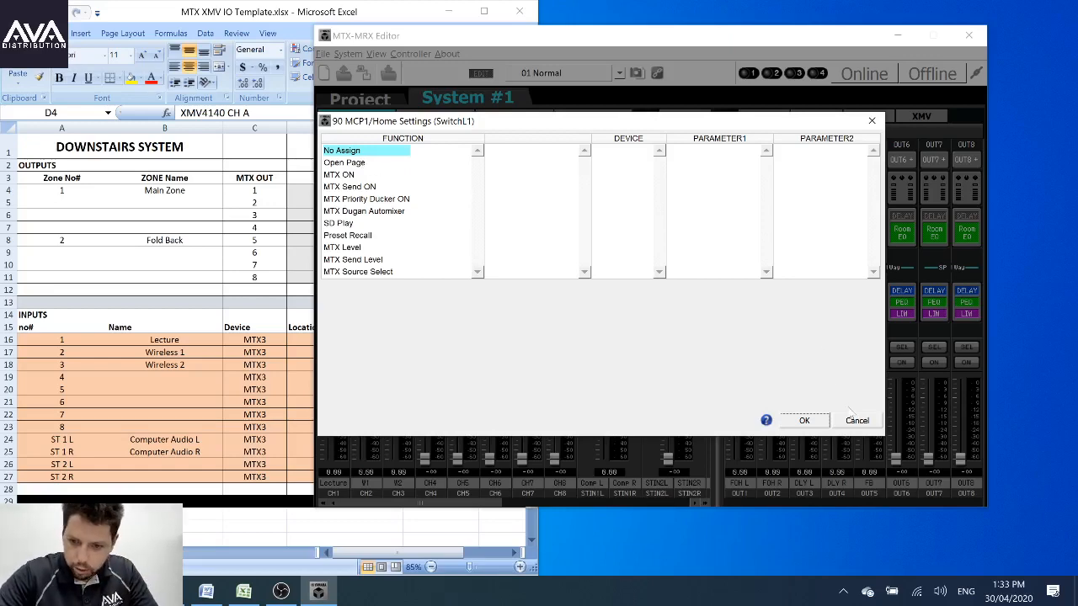
left_click(856, 421)
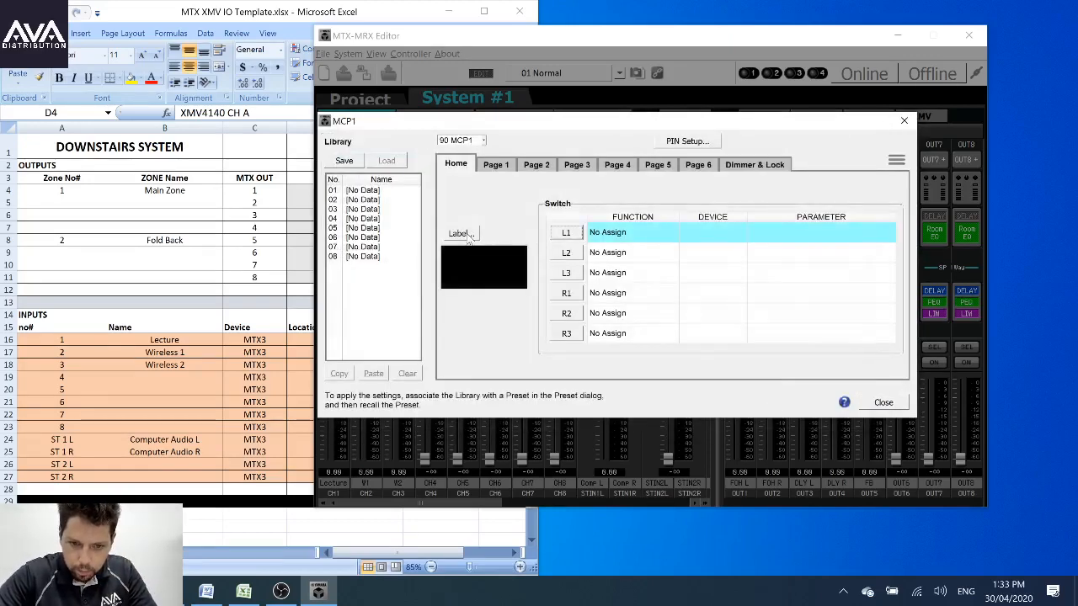
Step: Assign the MTX Level function ZONE Out Level for ZONE 1-2 of 01 MTX3 to MCP1 Home page switch L1
left_click(568, 235)
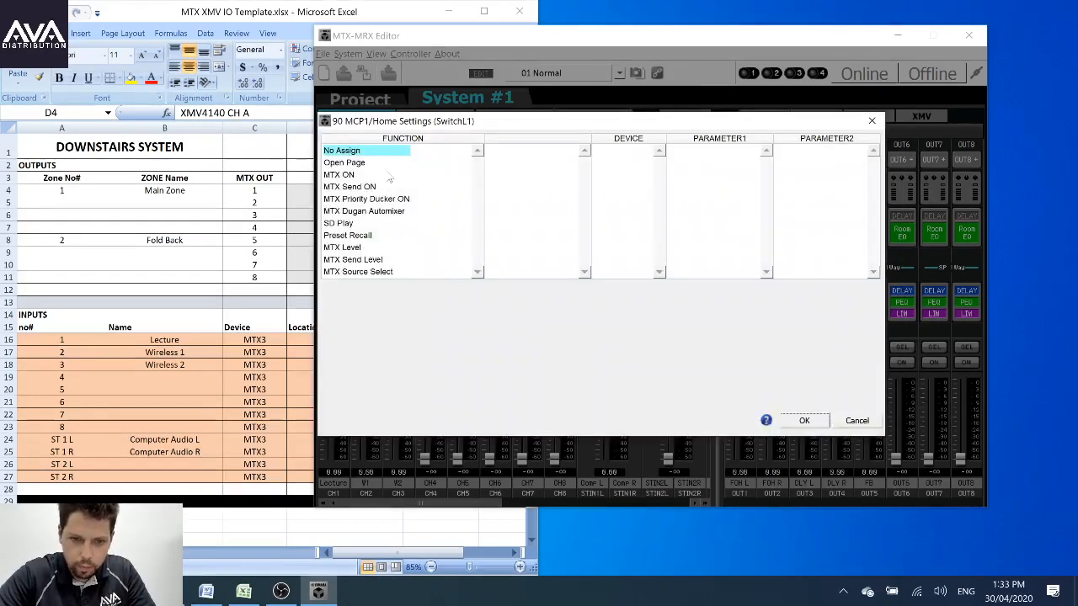
left_click(350, 175)
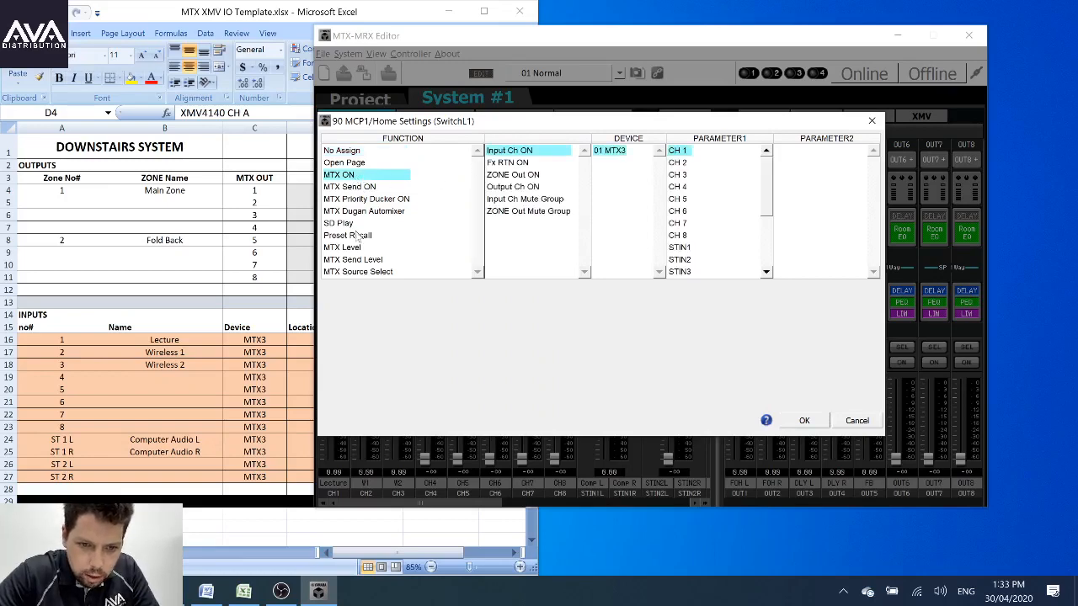
left_click(369, 261)
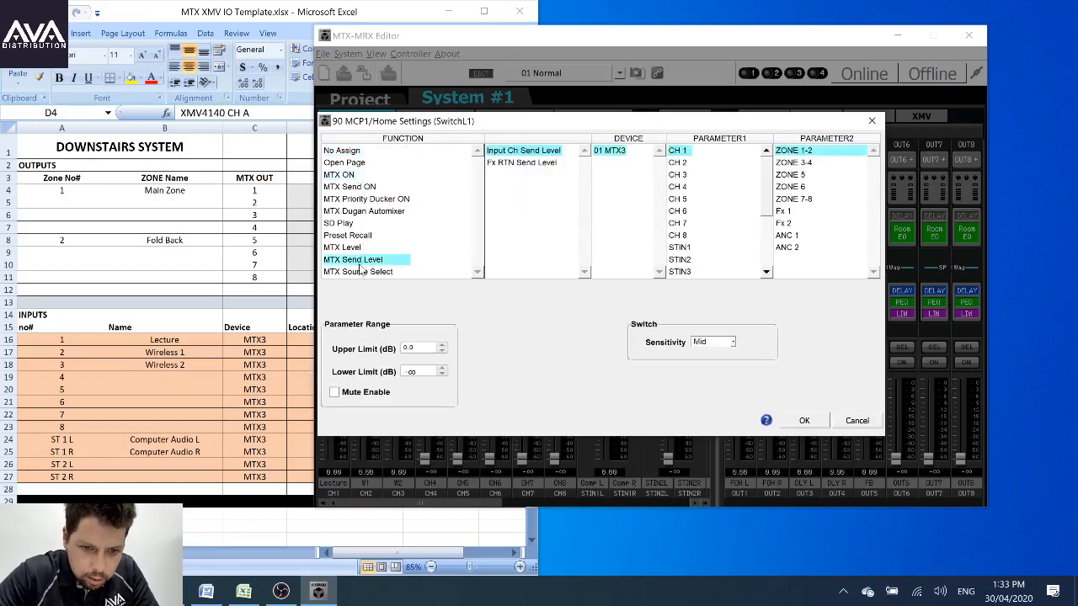
left_click(348, 247)
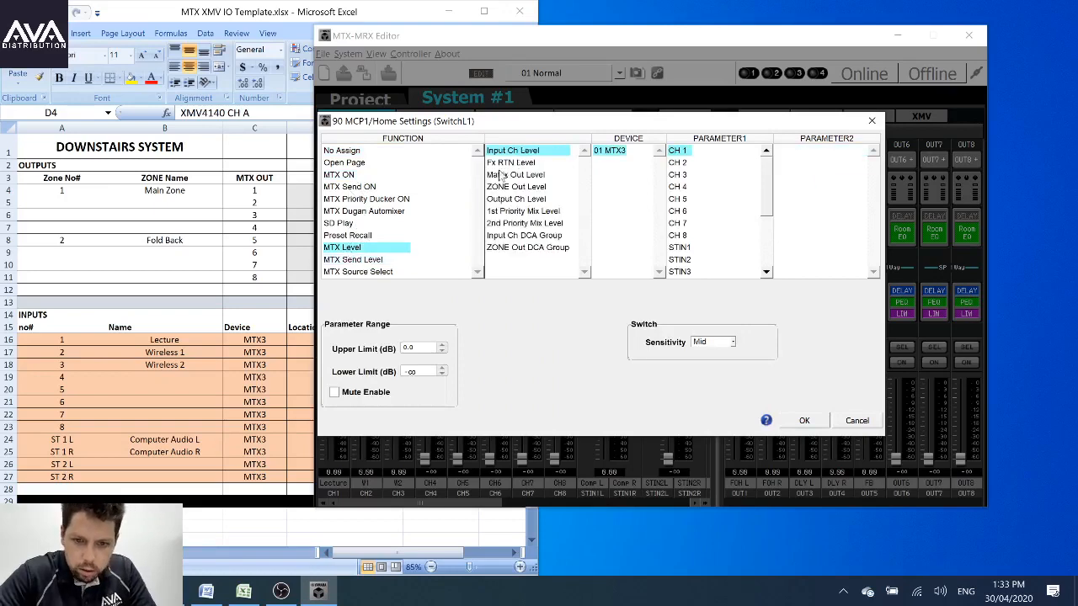
left_click(513, 187)
left_click(693, 150)
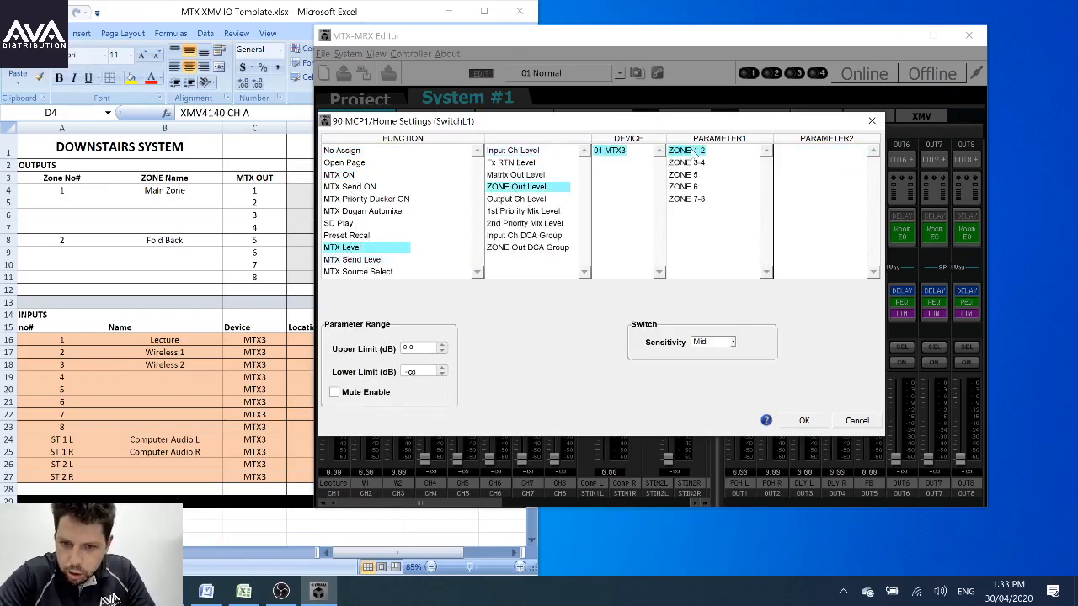
left_click(807, 422)
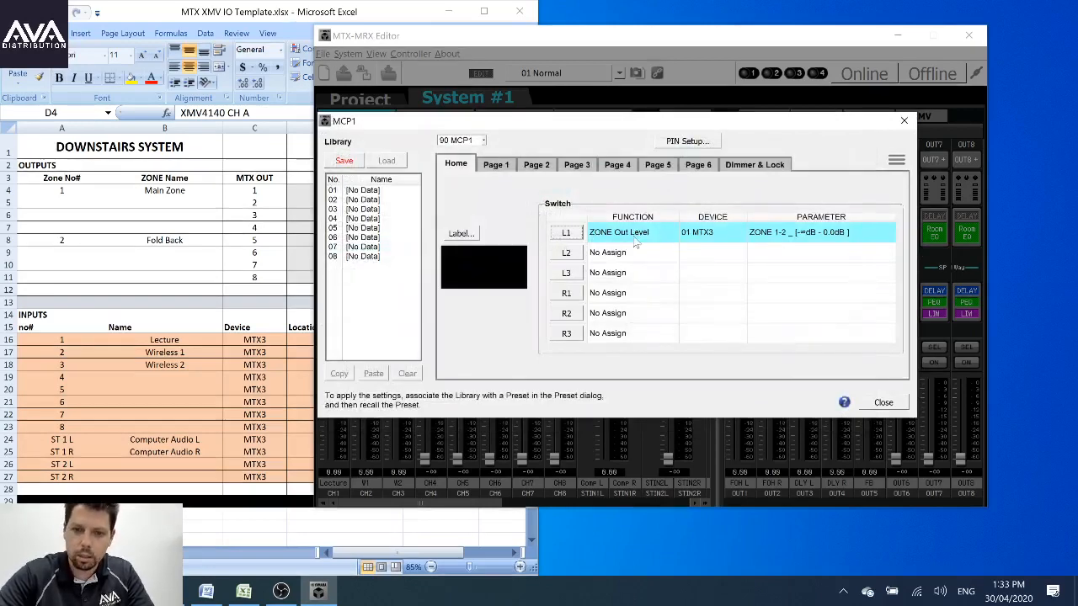
Step: Label the first cell of the MCP1 Home page "FOH VOL"
left_click(465, 235)
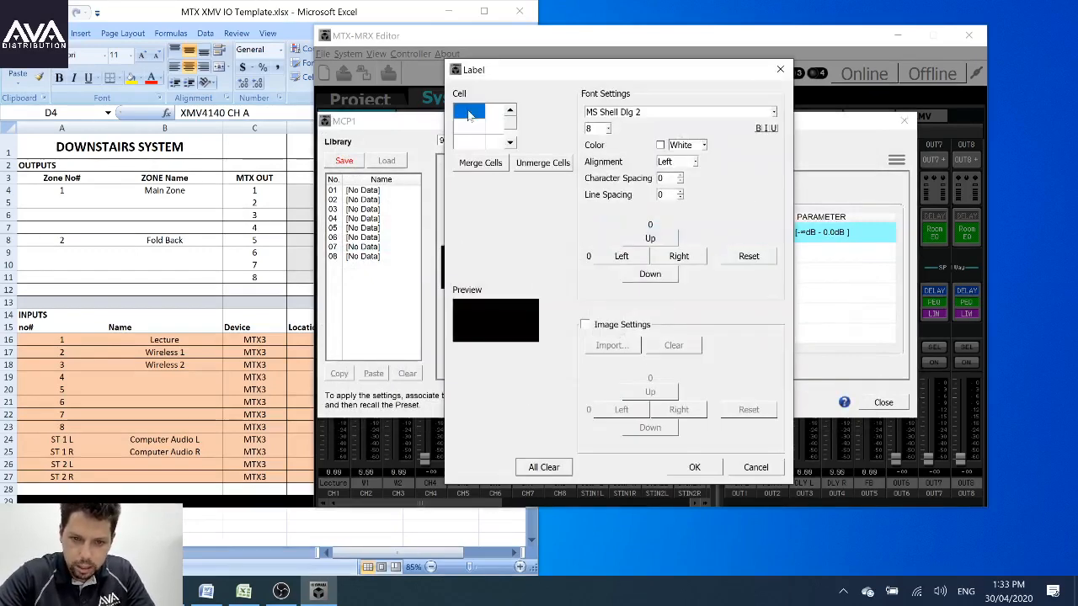
left_click(477, 111)
type("H")
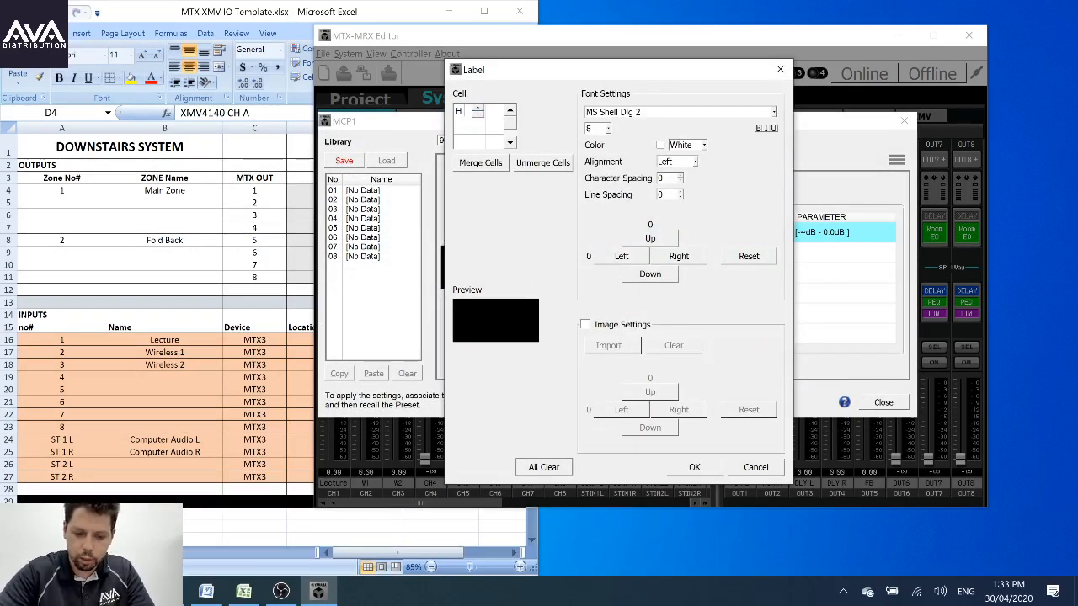
key("BackSpace")
type("L")
key("Return")
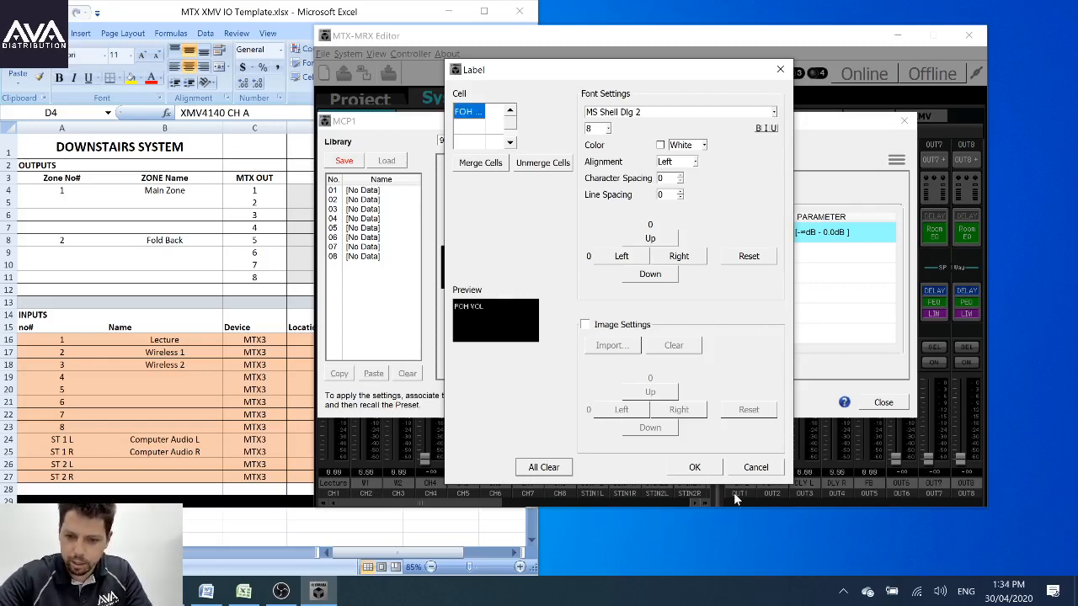
left_click(697, 468)
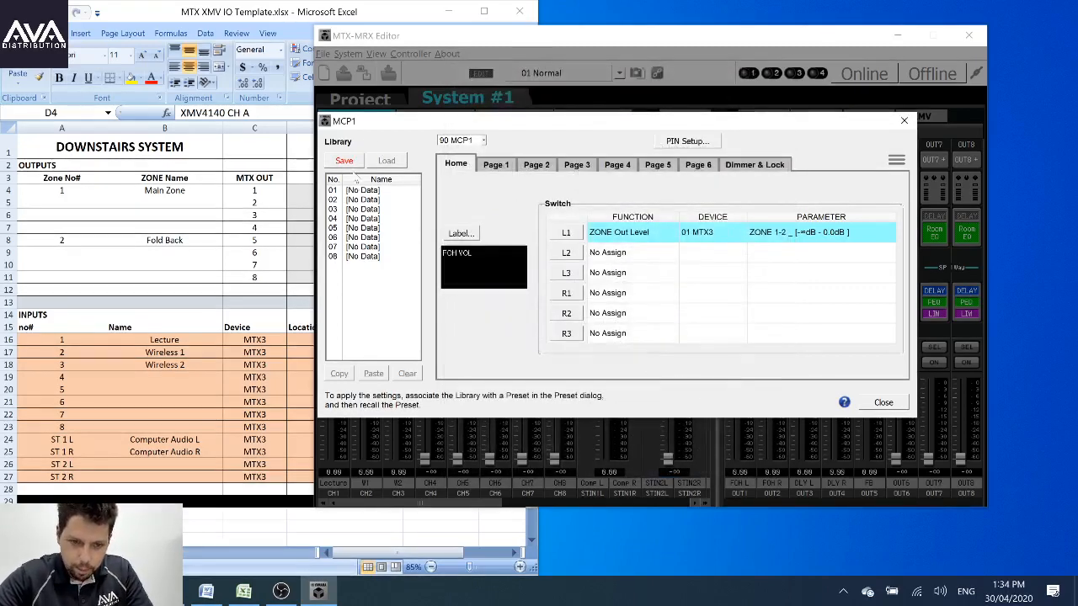
Step: Save the MCP1 settings to library slot 01 with the name Library01
left_click(357, 192)
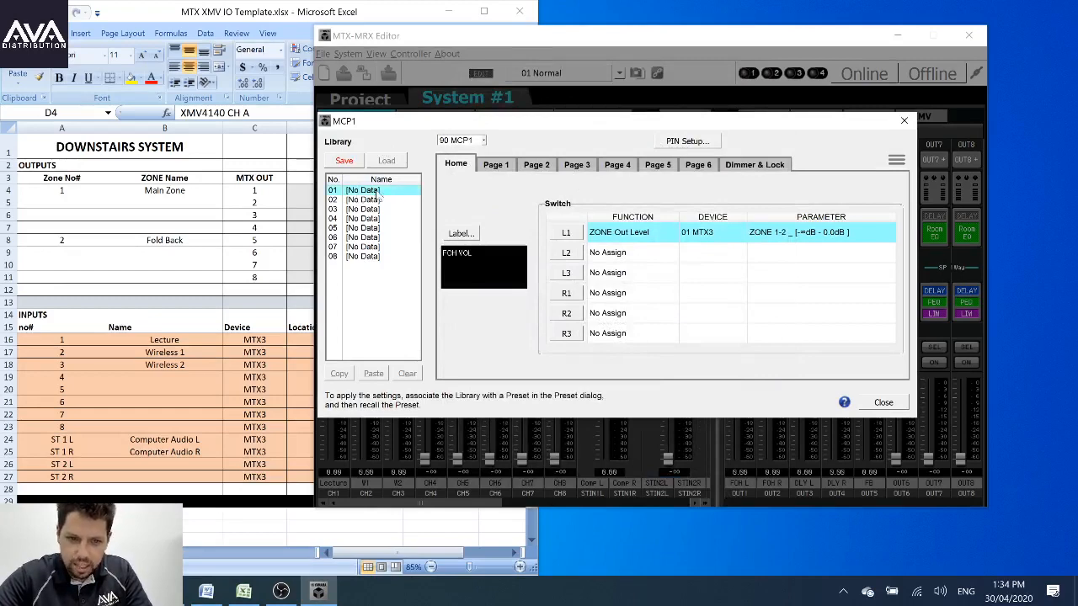
left_click(349, 162)
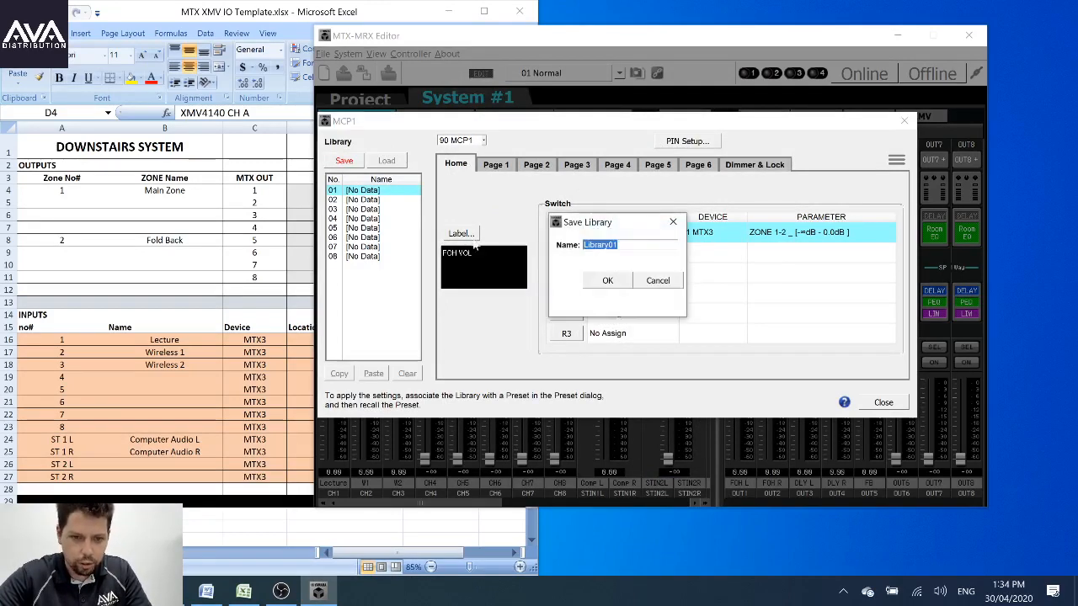
left_click(608, 281)
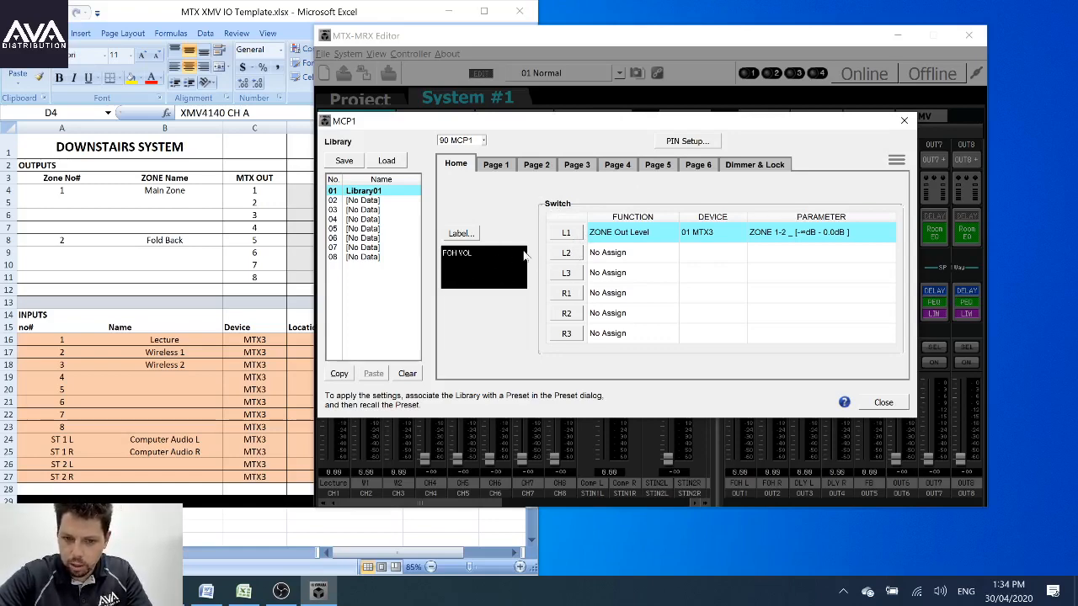
Step: Choose MTX Level with ZONE Out Level for ZONE 5 of 01 MTX3 as the function of MCP1 Home page switch R1
left_click(577, 295)
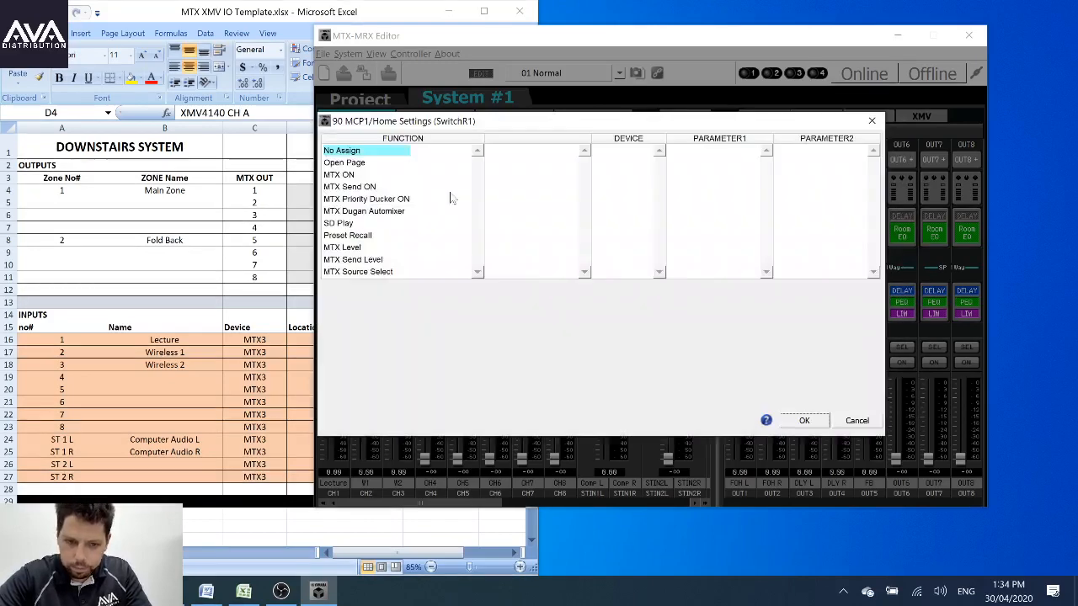
left_click(349, 175)
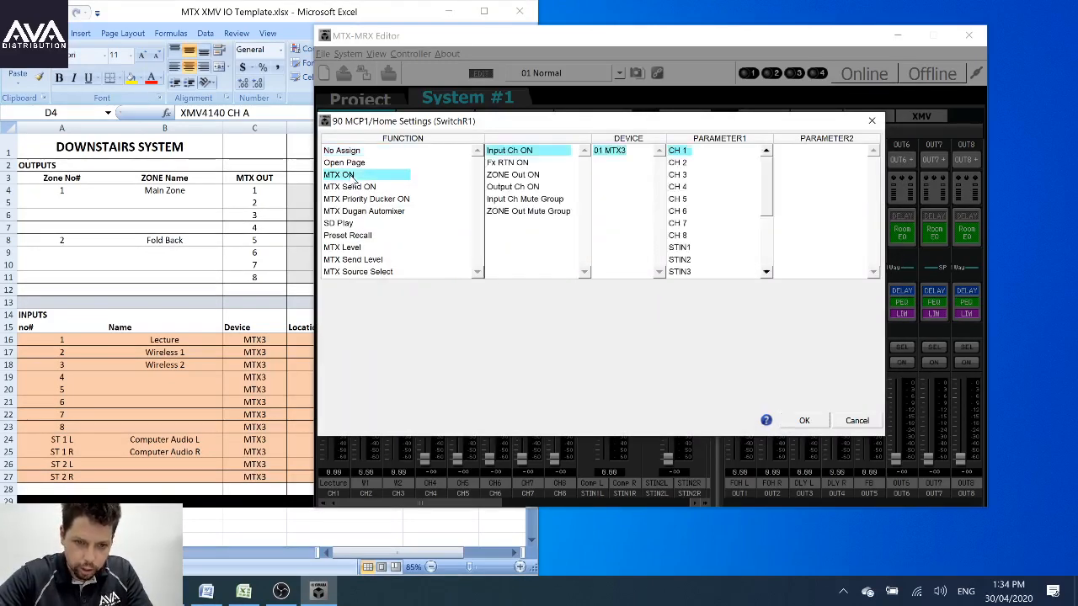
left_click(358, 188)
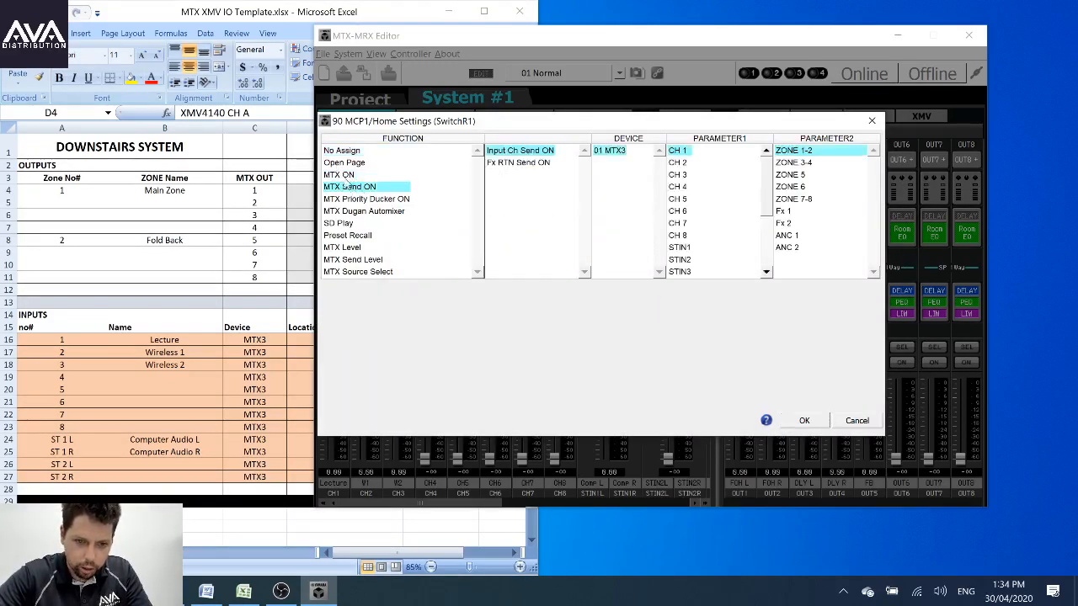
left_click(351, 248)
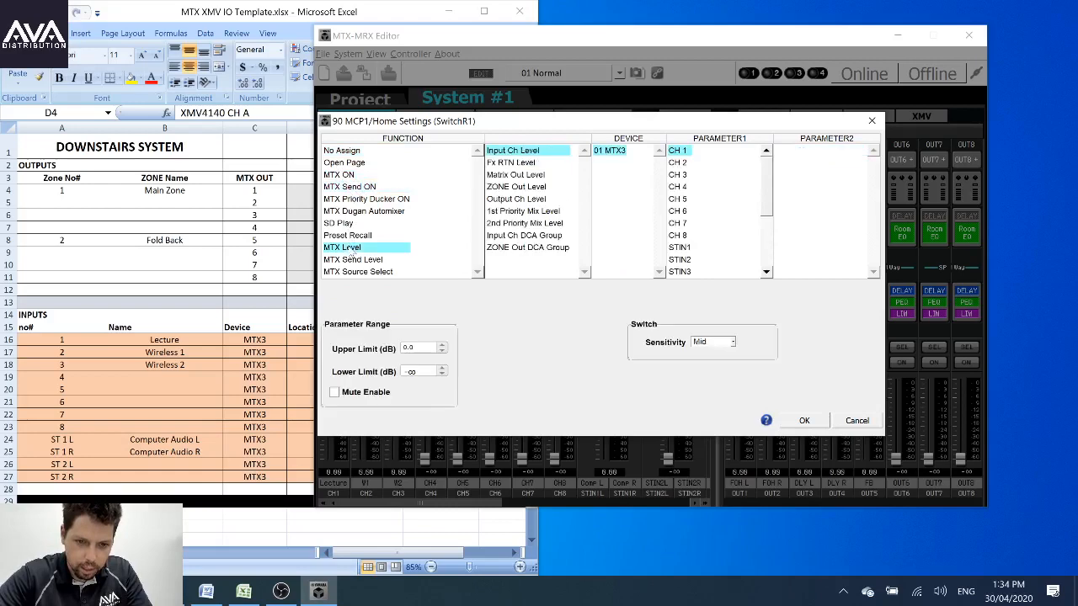
left_click(510, 187)
left_click(689, 175)
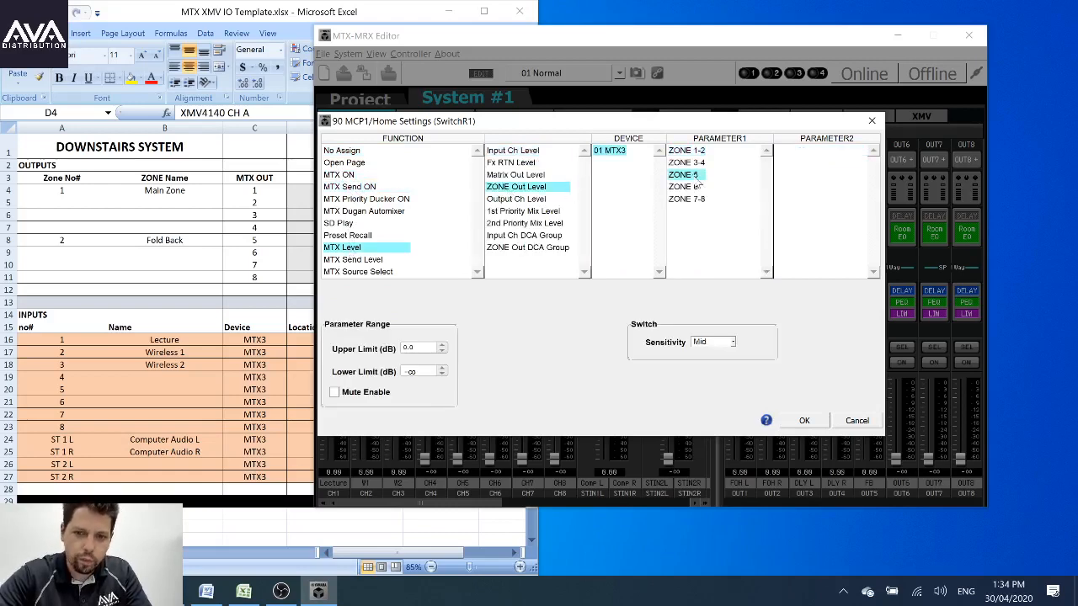
Step: Set the Fold Back zone number to 5 in the Excel plan, and apply the switch R1 assignment back in MTX-MRX Editor
left_click(299, 18)
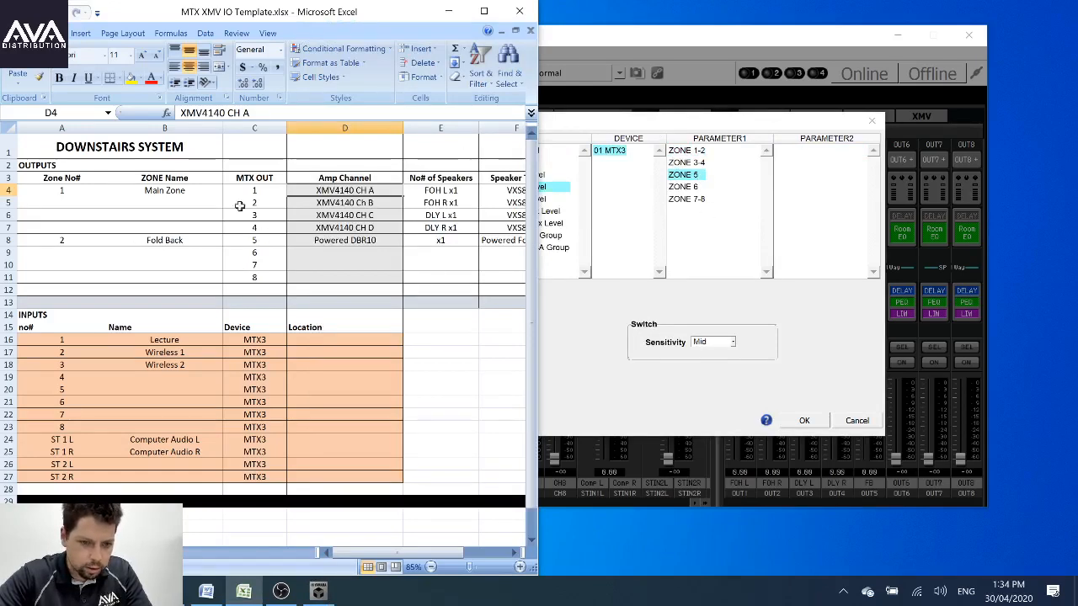
left_click(76, 239)
left_click(152, 240)
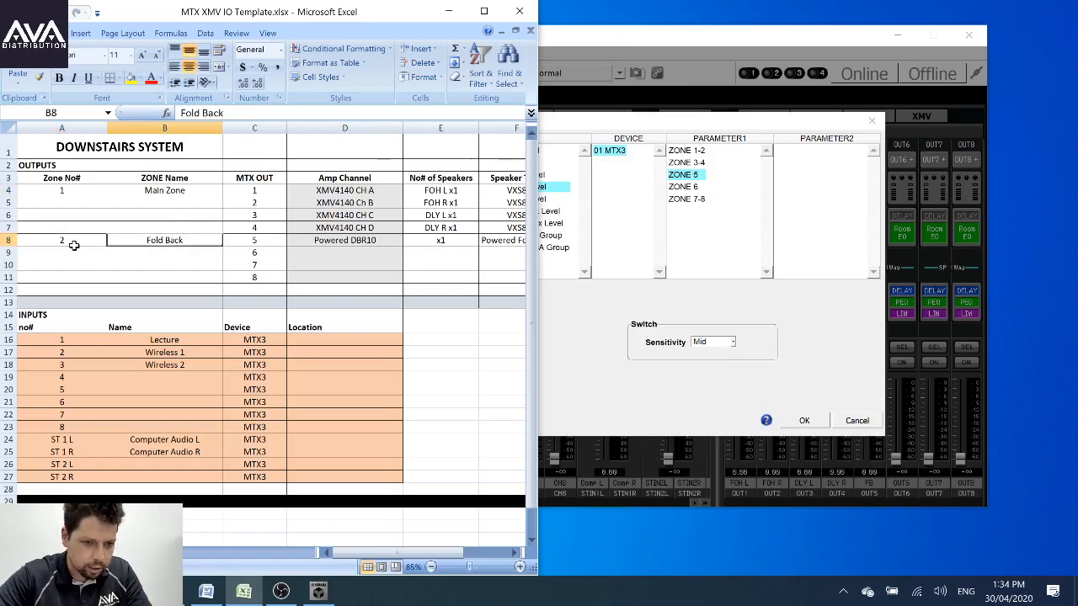
left_click(84, 241)
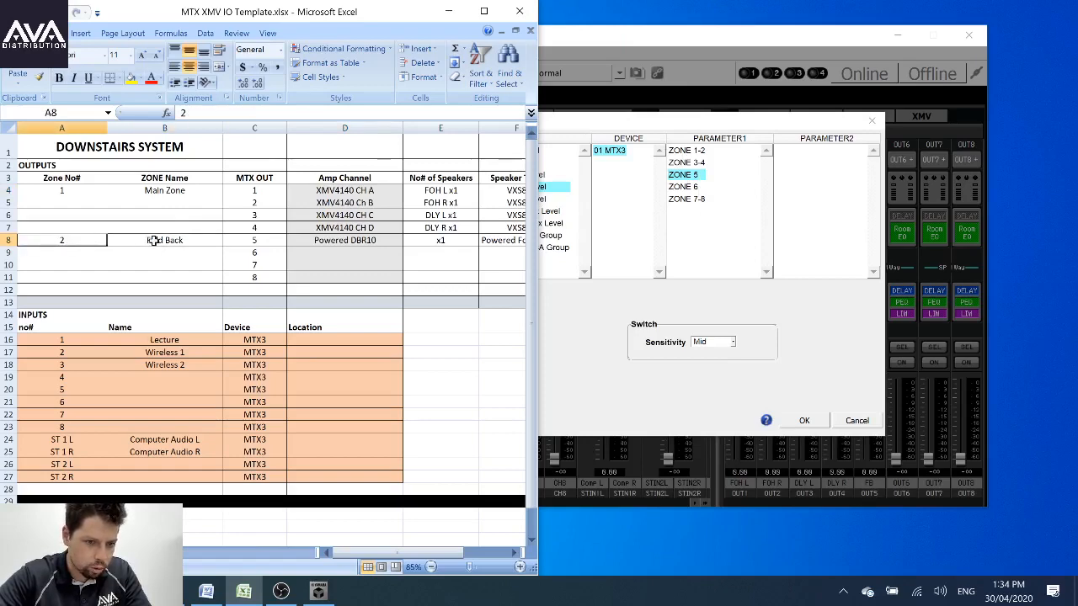
type("5")
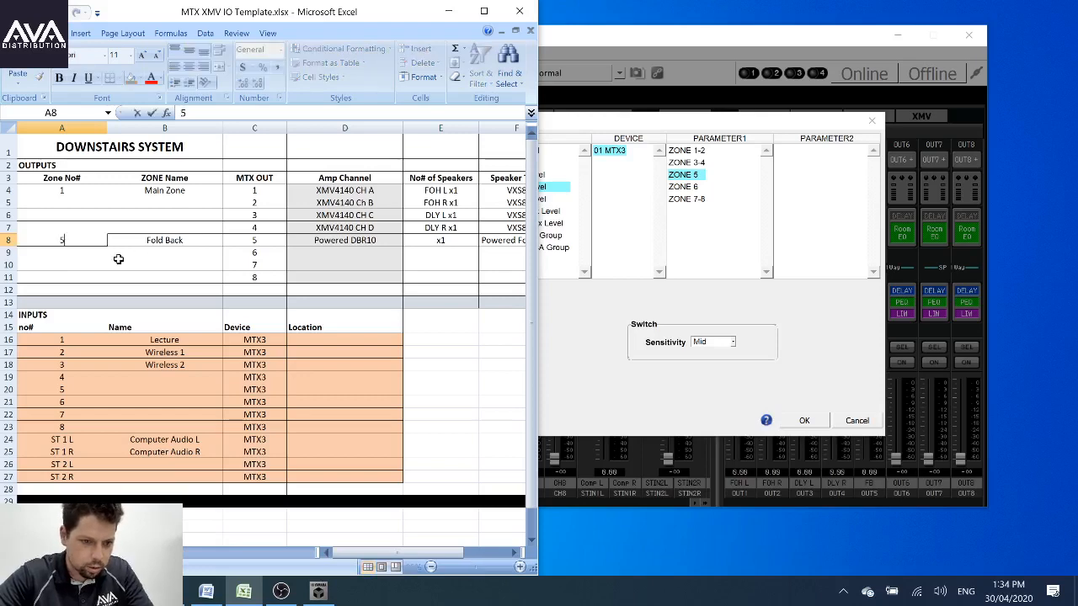
key("Return")
left_click(131, 252)
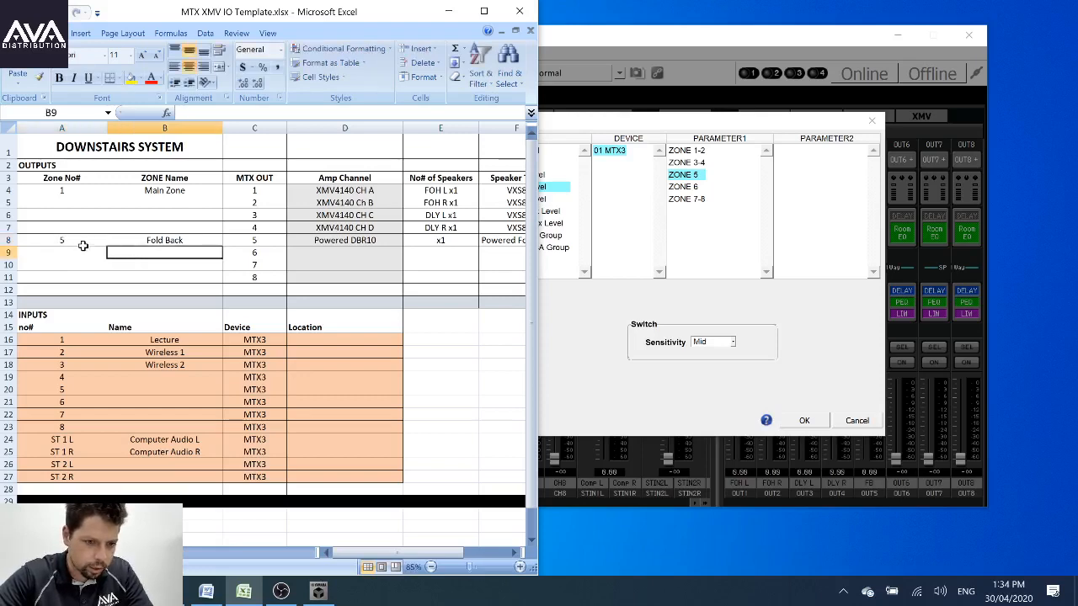
left_click(87, 241)
left_click(611, 127)
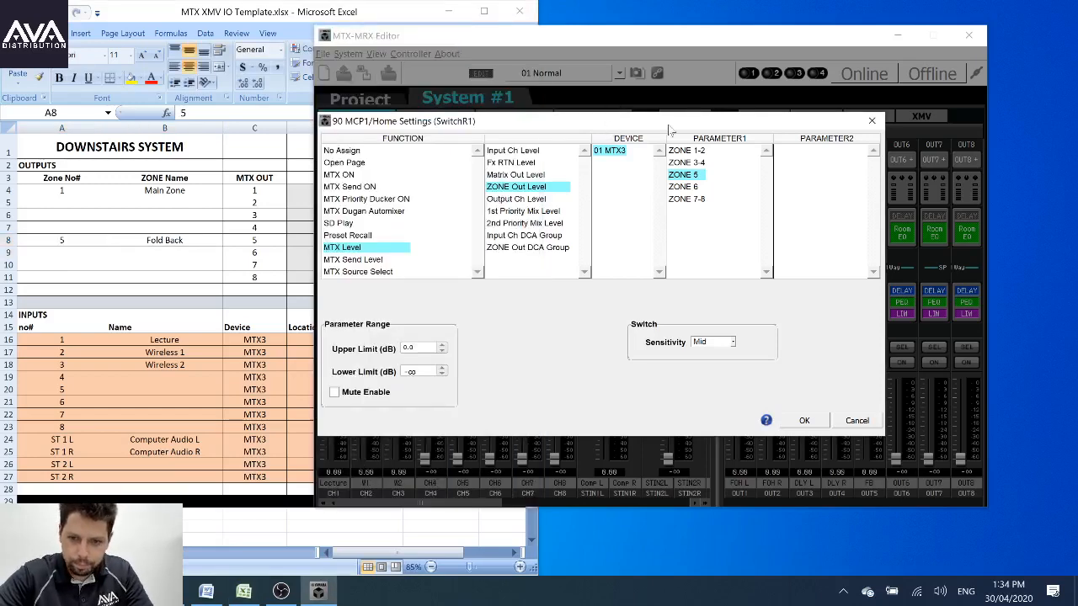
left_click(805, 421)
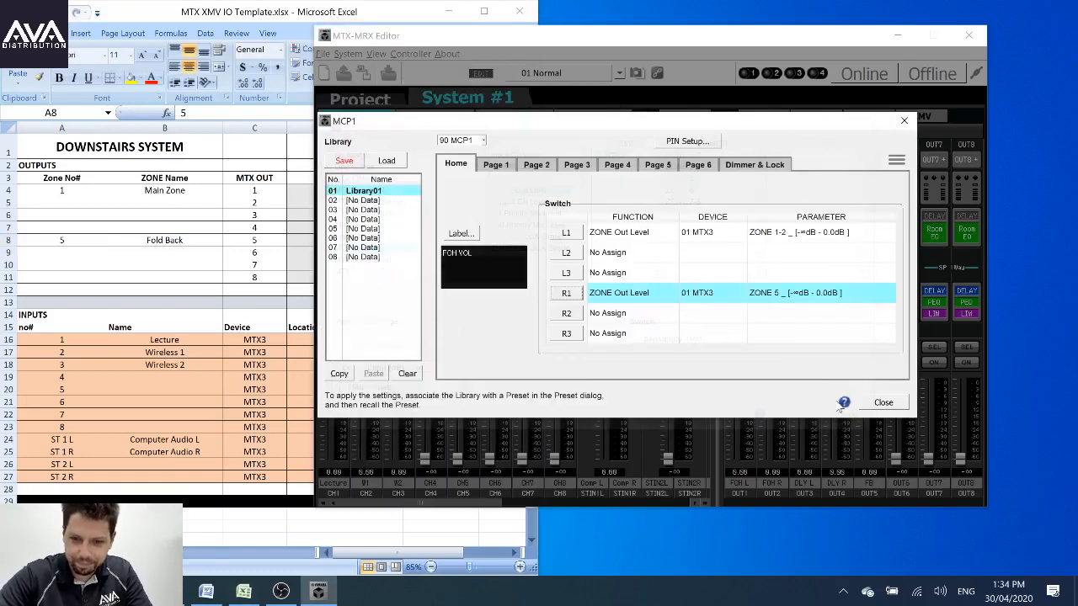
Step: Label the second cell in the Home page's first row "FB VOL" and overwrite Library01 with the updated settings
left_click(461, 233)
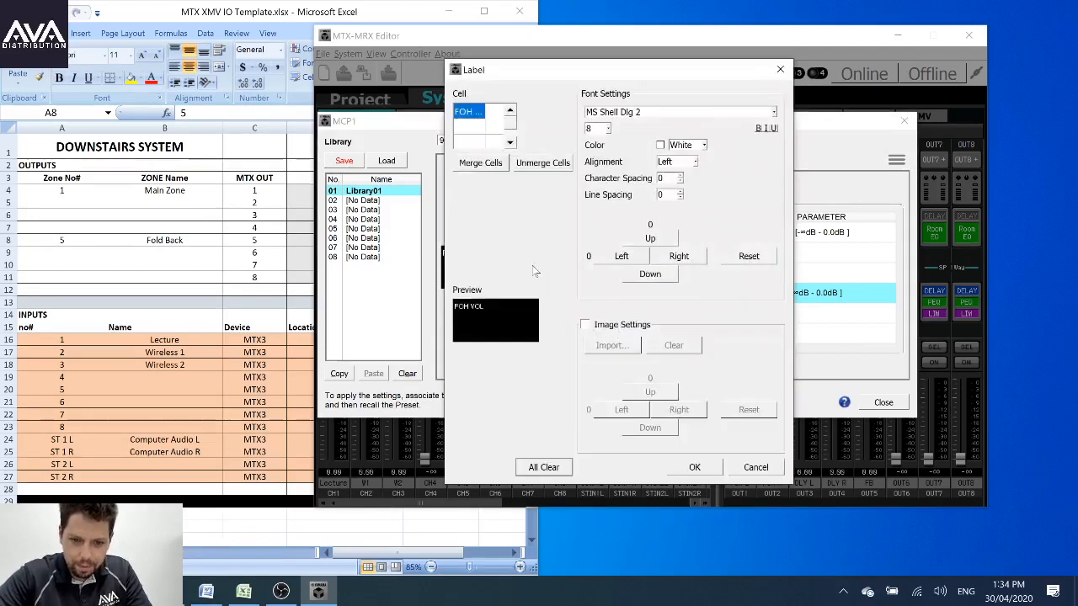
left_click(501, 112)
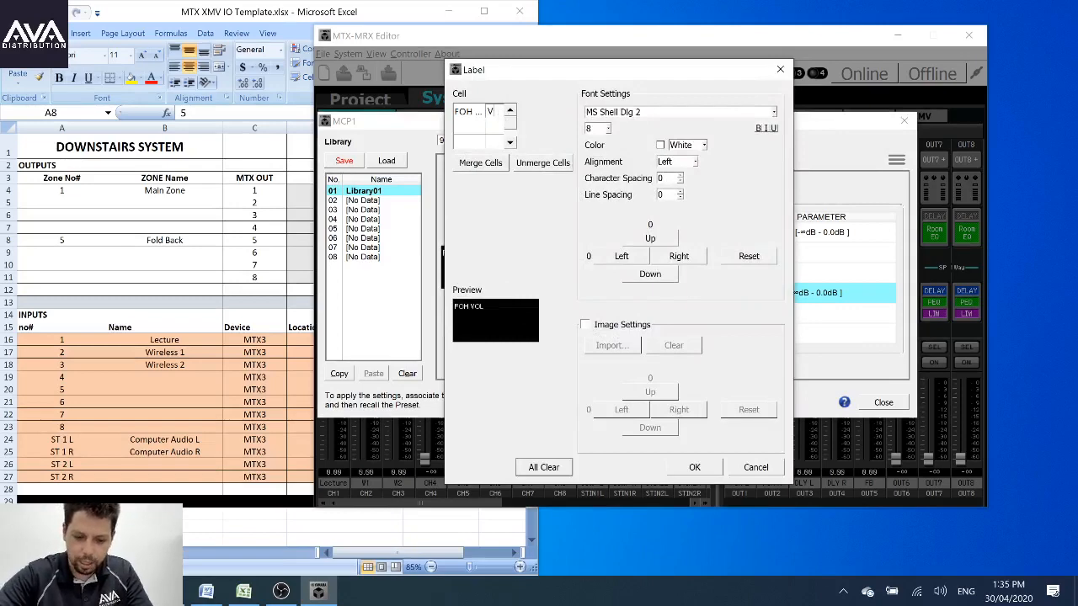
type("FB VOL")
key("Return")
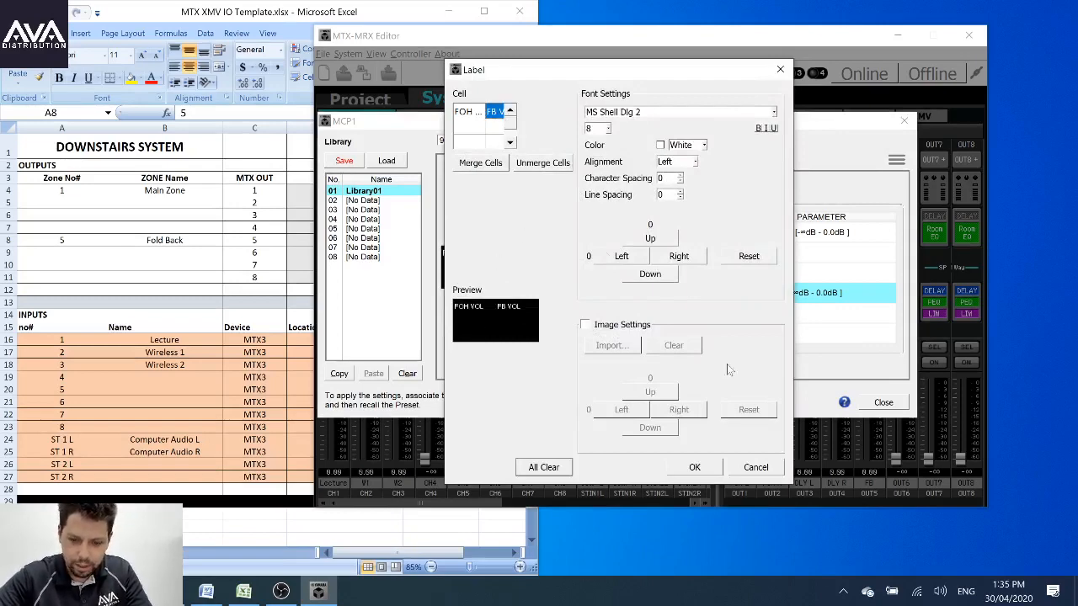
left_click(712, 469)
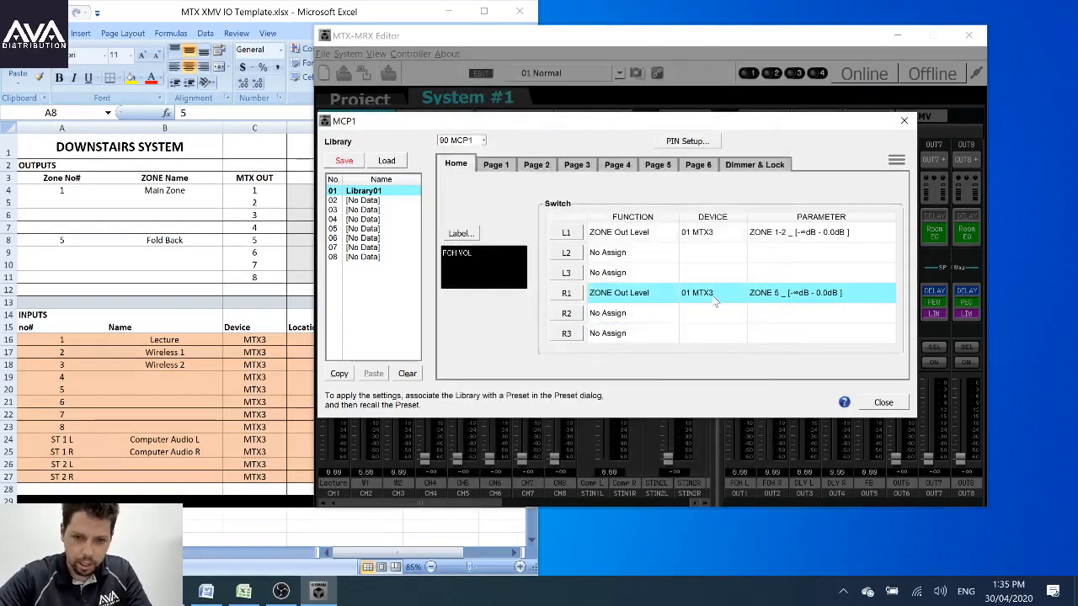
left_click(592, 298)
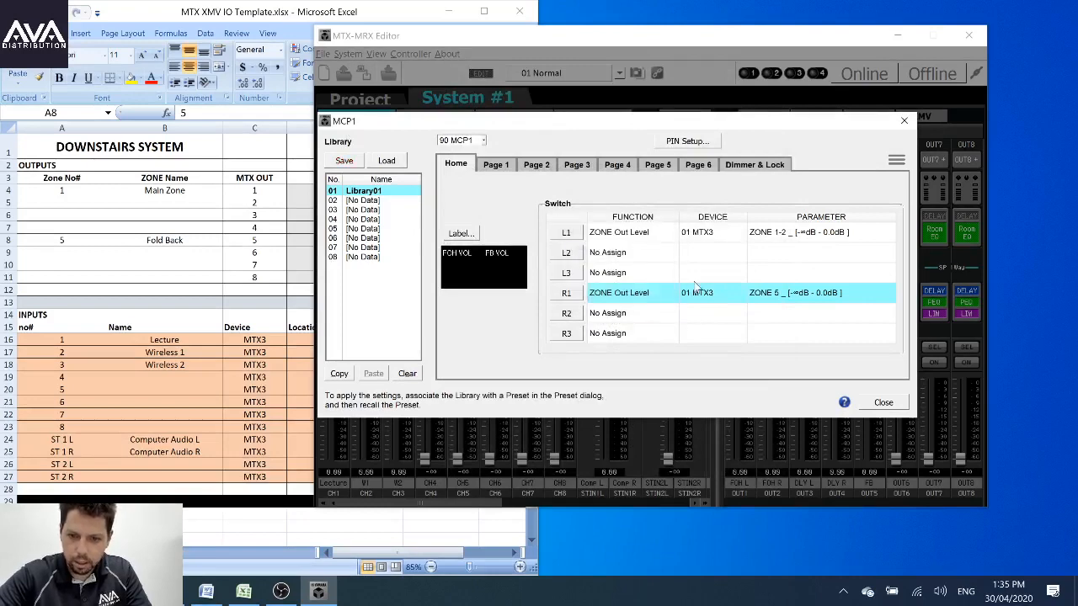
Step: Choose MTX ON with Input Ch ON for CH 1 of 01 MTX3 as the function of Home page switch L2
left_click(566, 254)
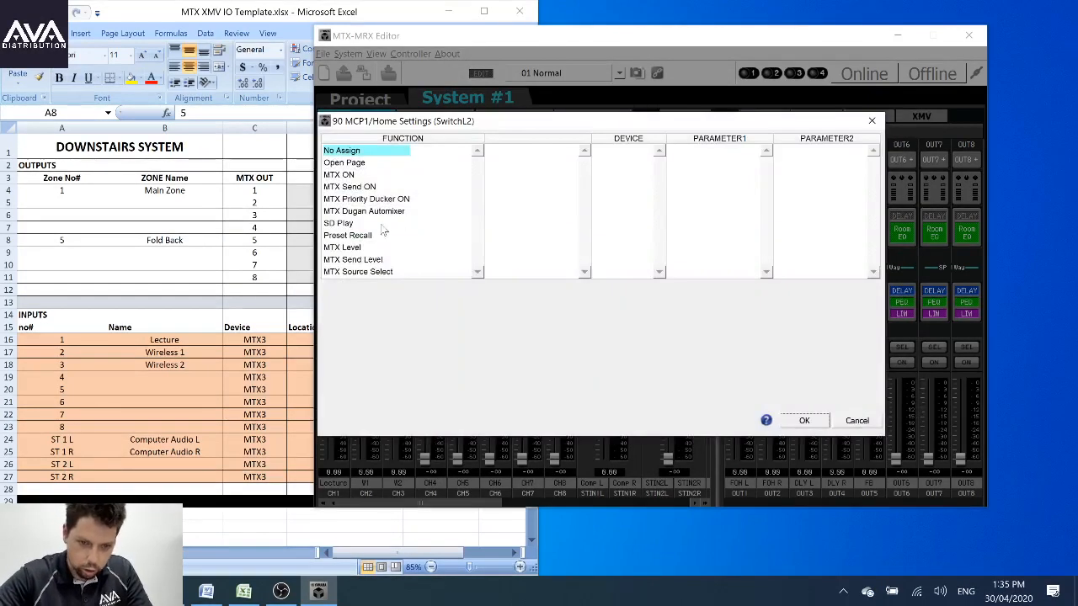
left_click(358, 176)
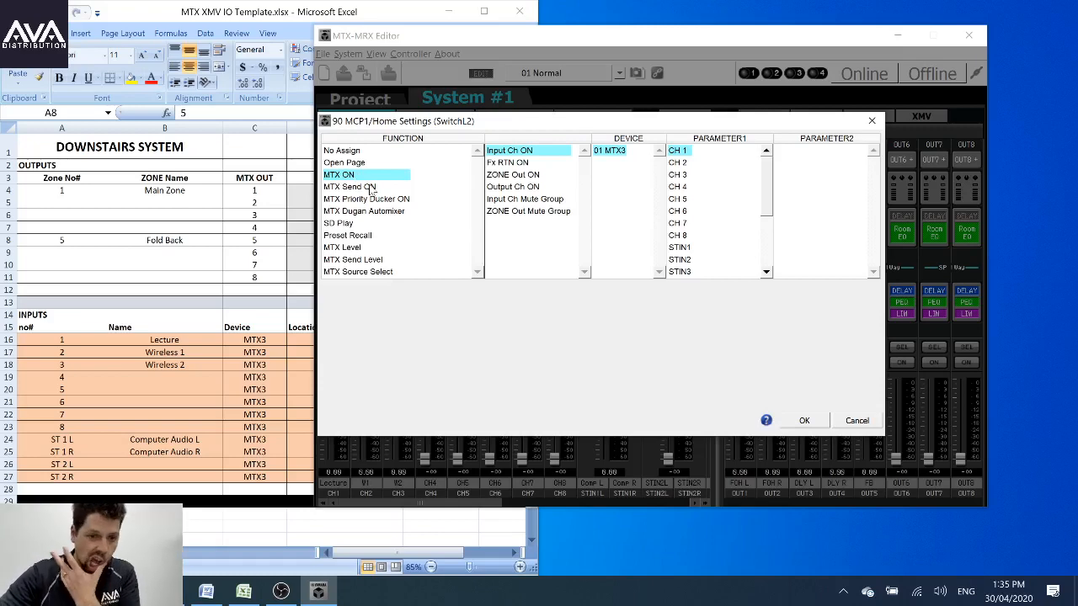
left_click(369, 189)
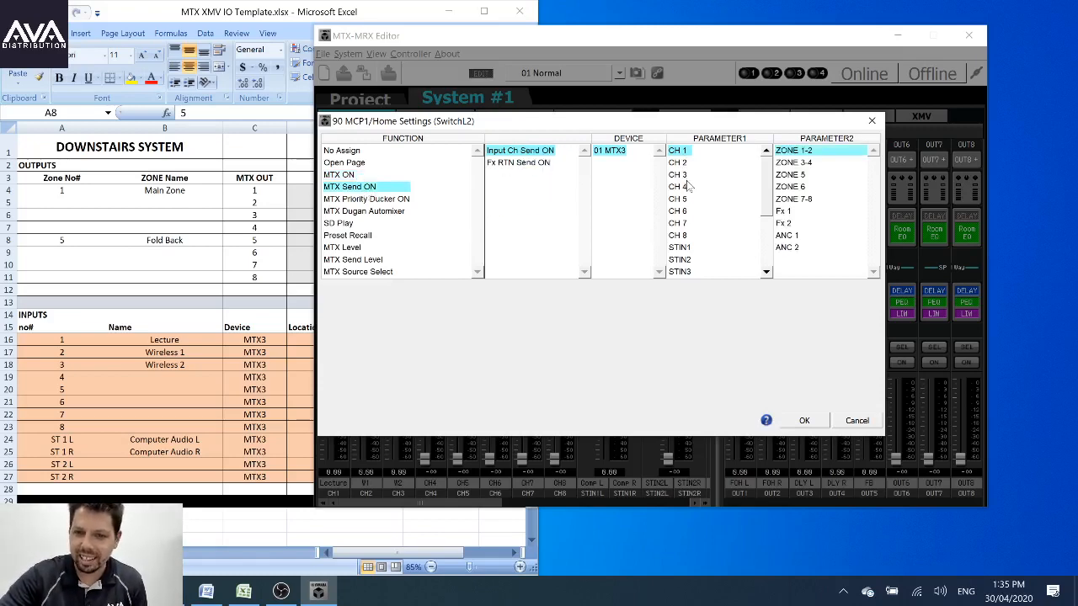
left_click(819, 162)
left_click(819, 175)
left_click(817, 163)
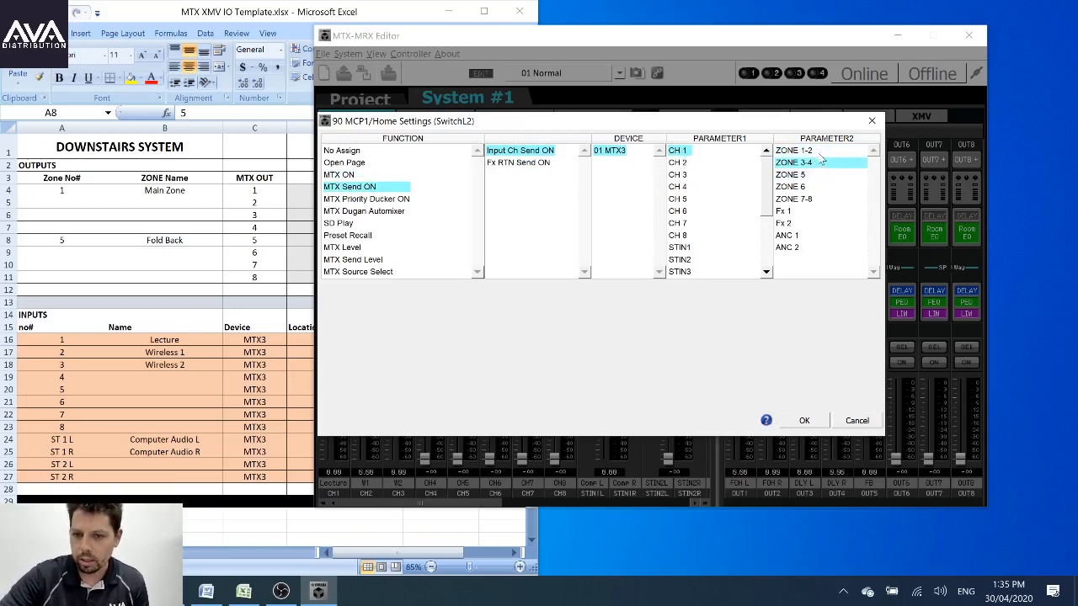
left_click(820, 151)
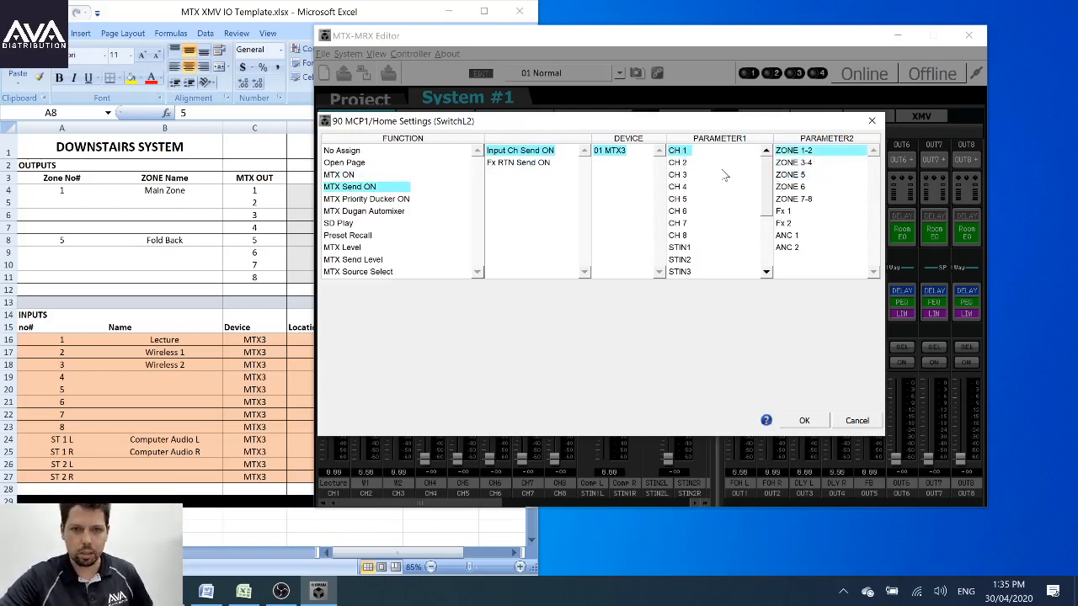
left_click(340, 175)
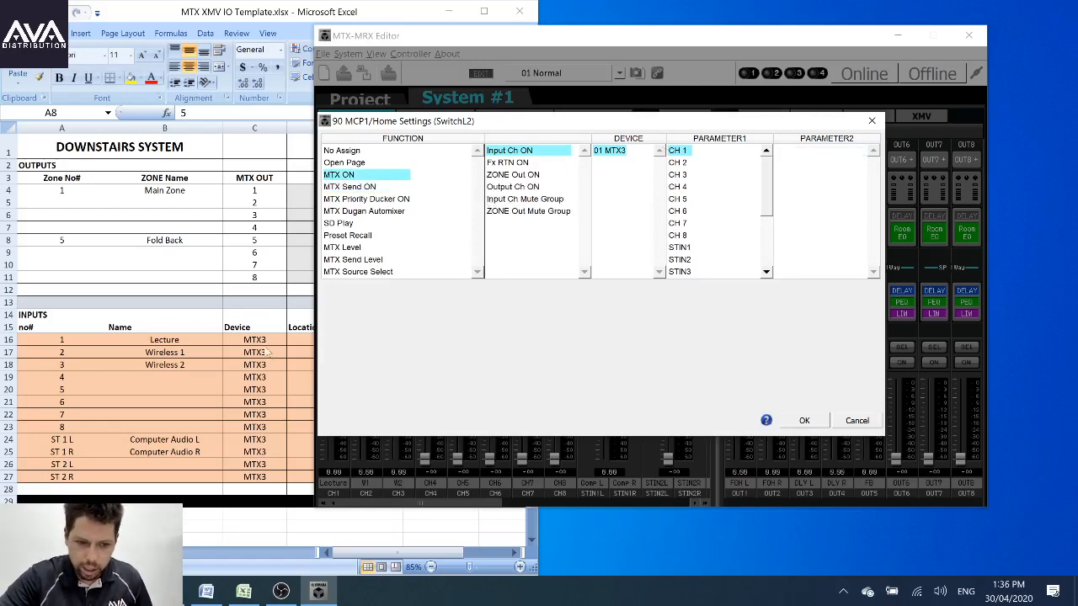
Step: Rename input 1 as "Lecturn" in the Excel plan, and apply the switch L2 assignment back in MTX-MRX Editor
left_click(178, 339)
left_click(179, 339)
type("Lecturn")
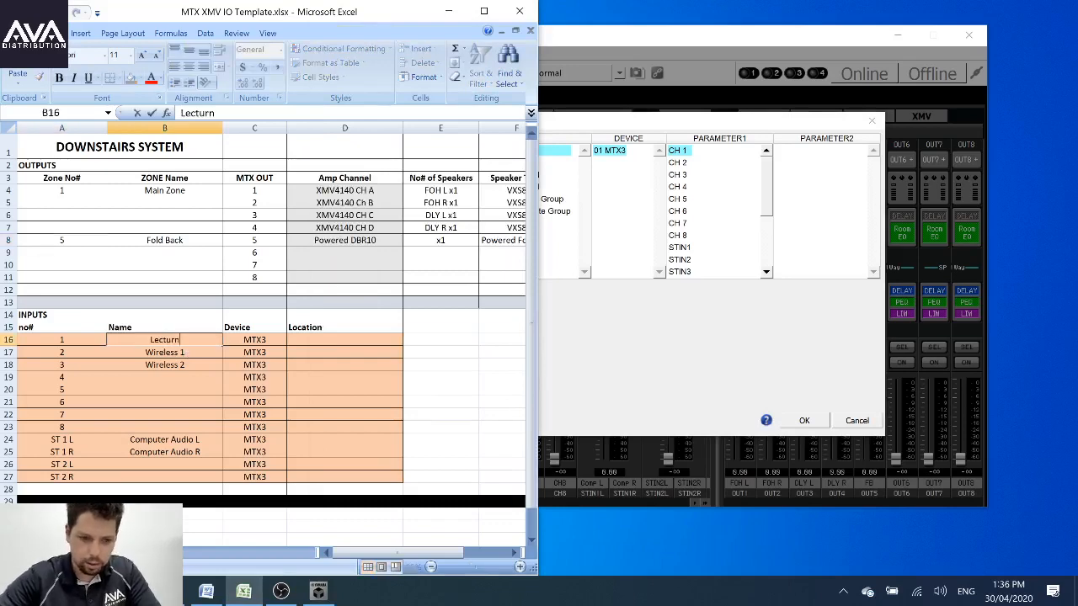
key("Tab")
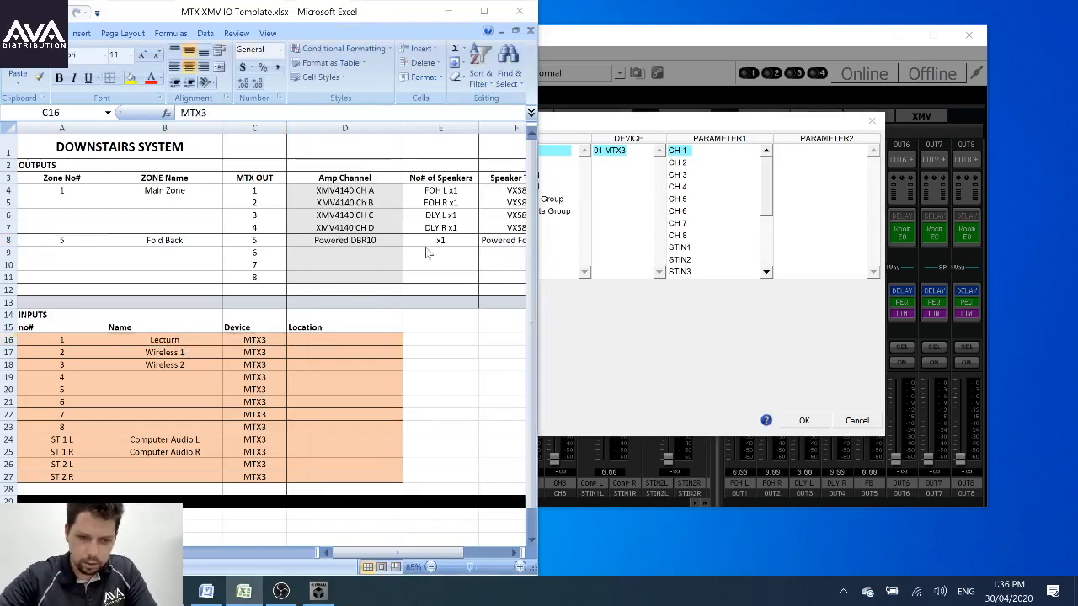
left_click(616, 86)
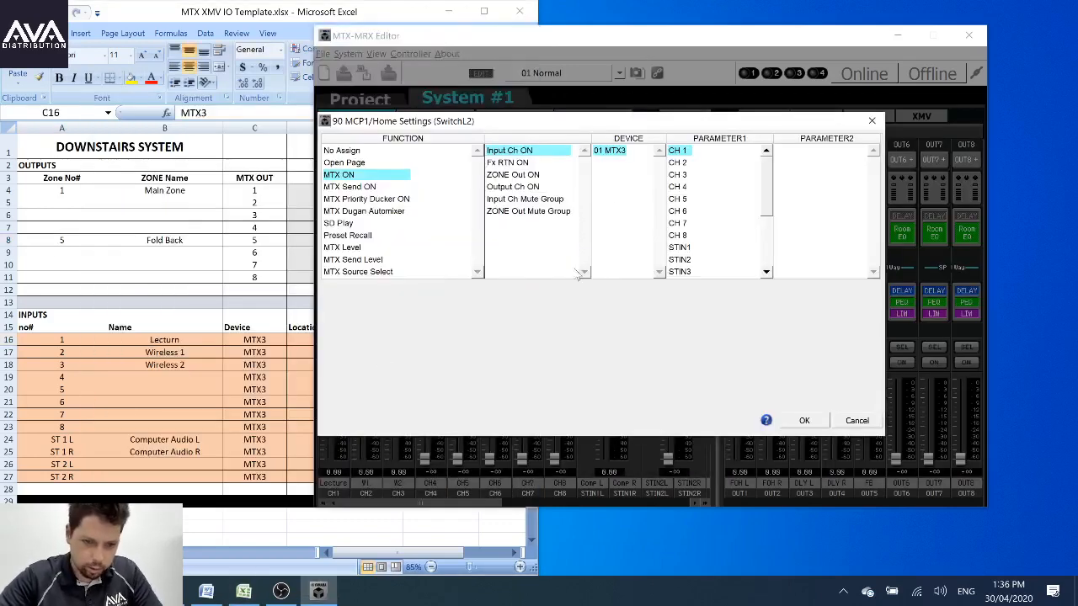
left_click(804, 420)
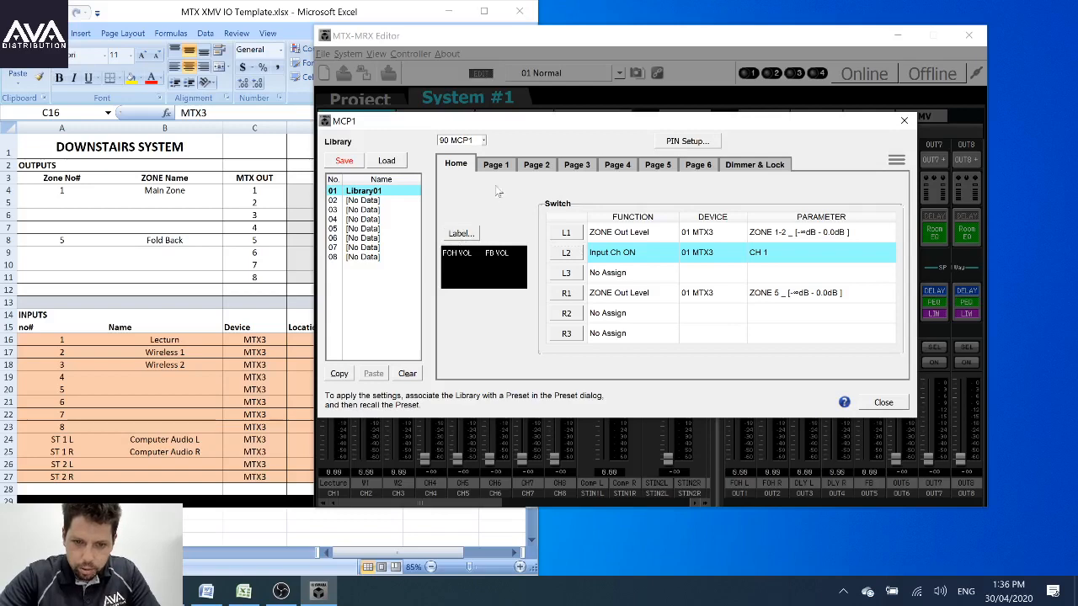
Step: Label the Home page cell below "FOH VOL" as "Lecturn" and overwrite Library01 with the MCP1 settings
double_click(453, 251)
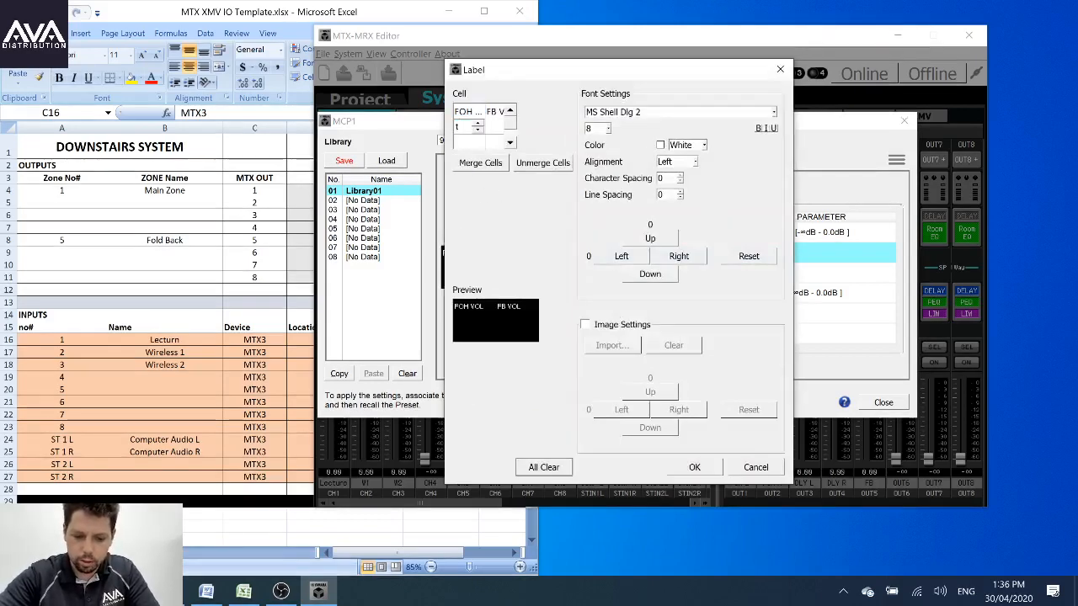
key("Return")
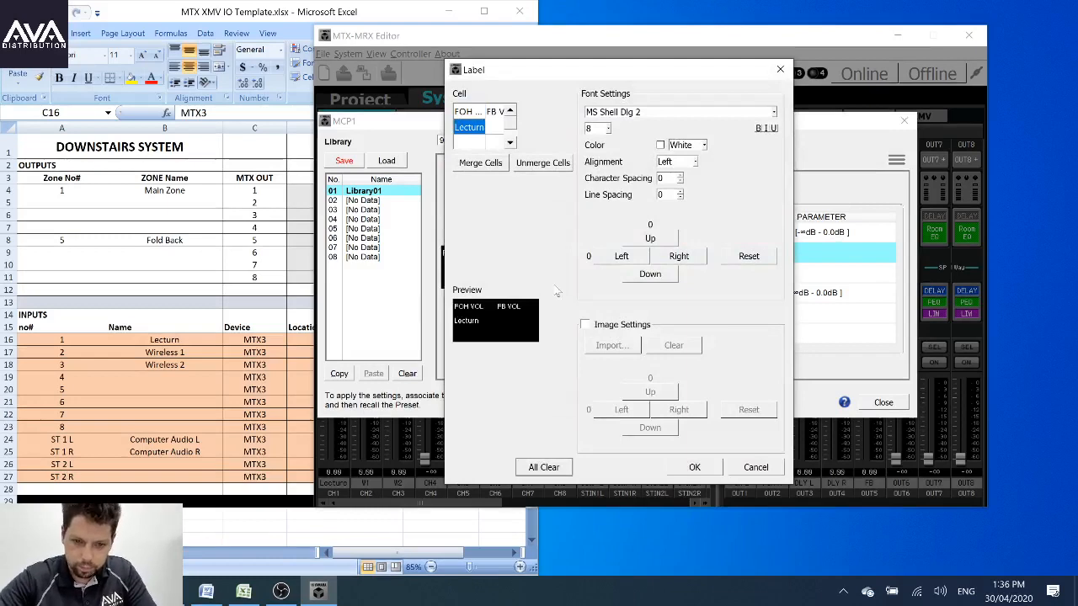
left_click(684, 468)
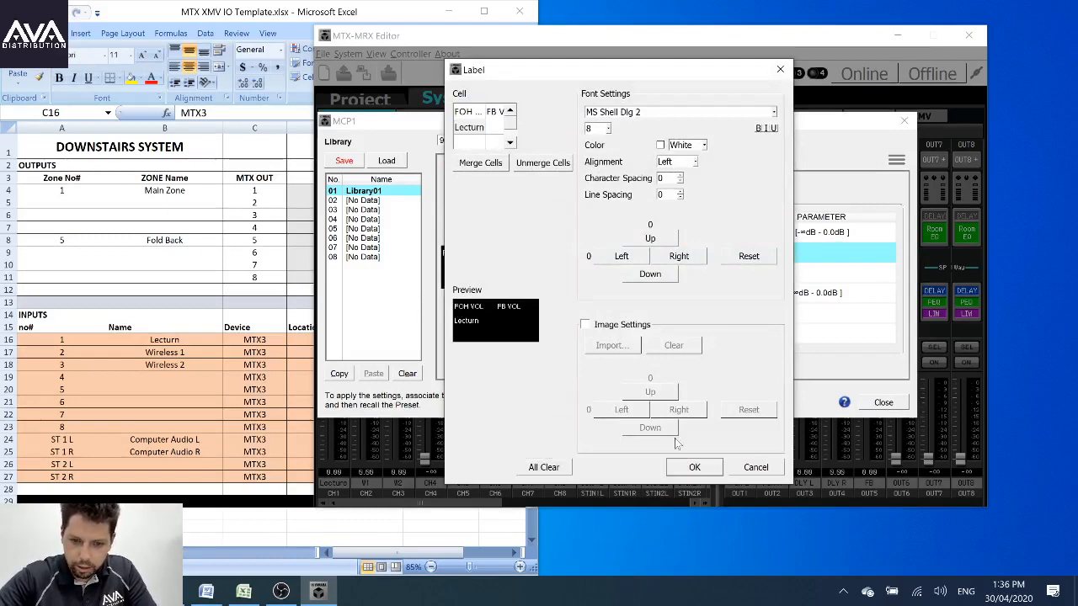
left_click(344, 160)
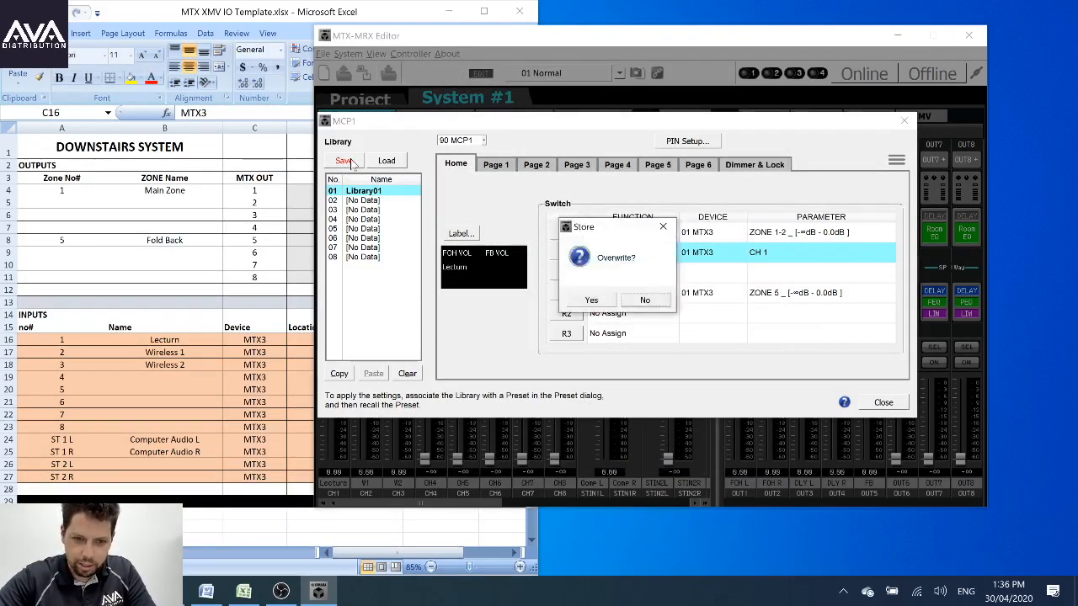
left_click(589, 298)
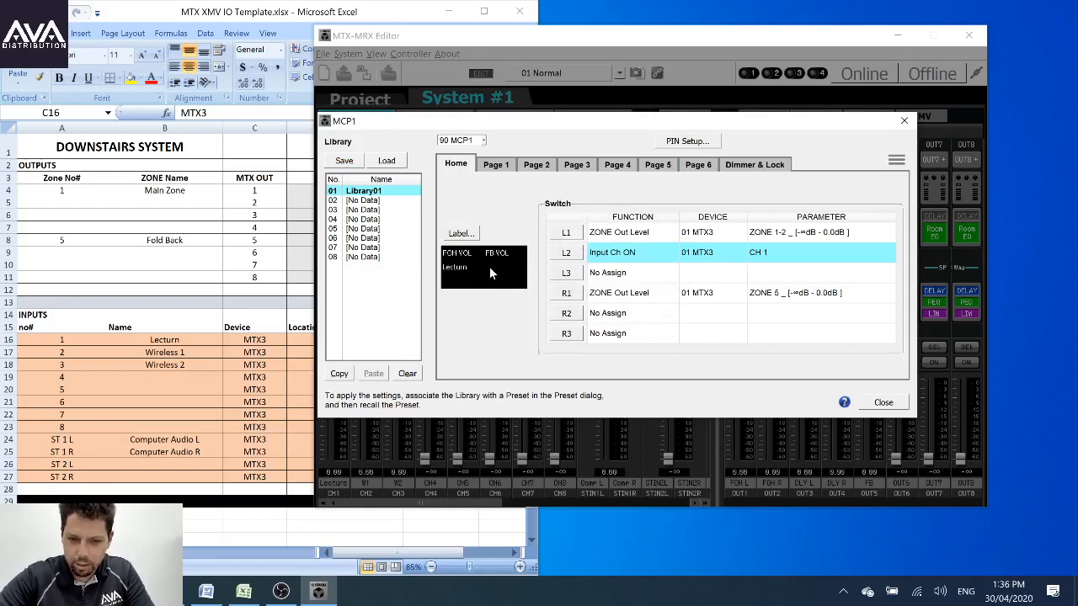
Step: Assign MTX ON with Input Ch ON for STIN1 of 01 MTX3 to Home page switch R2 and overwrite Library01
left_click(580, 318)
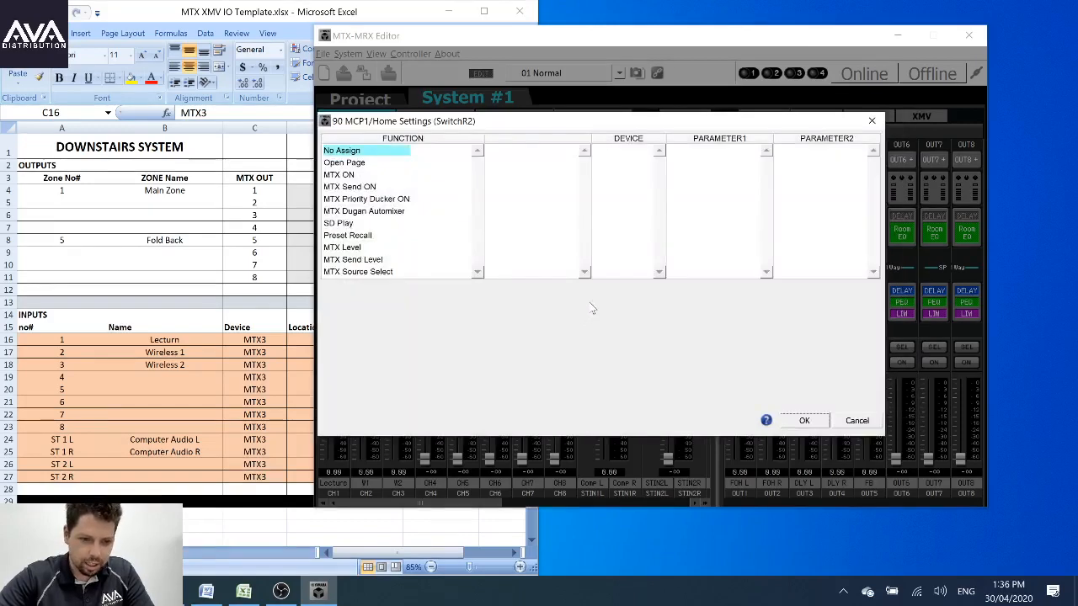
left_click(859, 422)
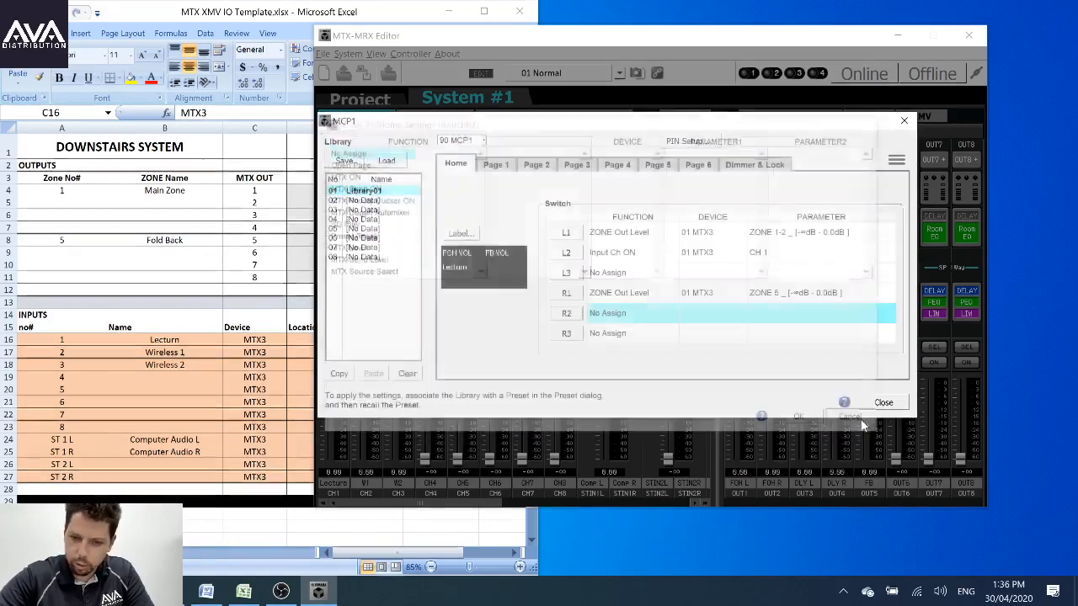
left_click(573, 314)
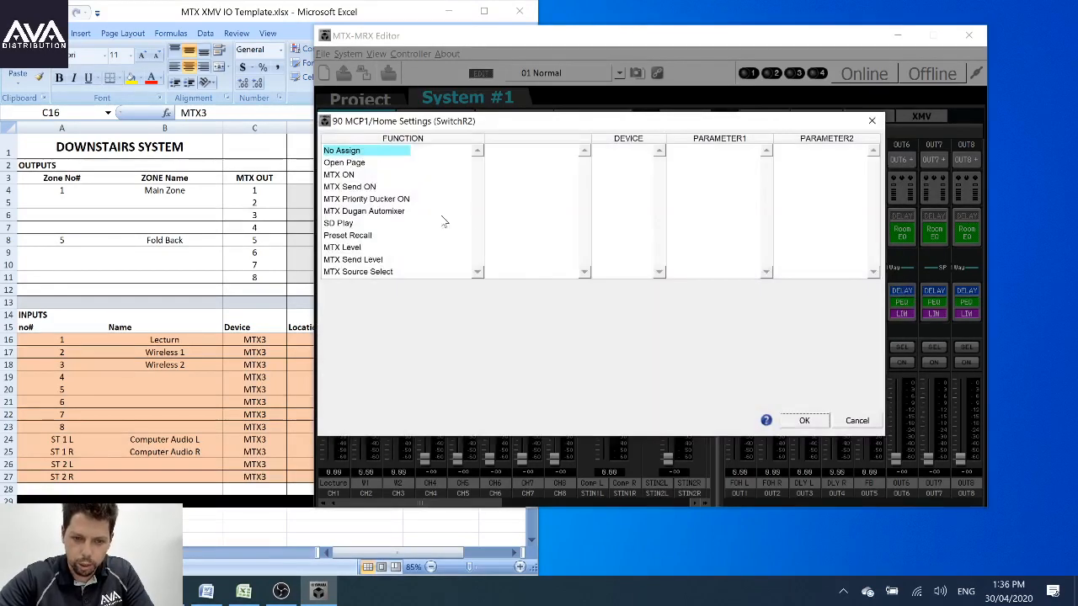
left_click(345, 175)
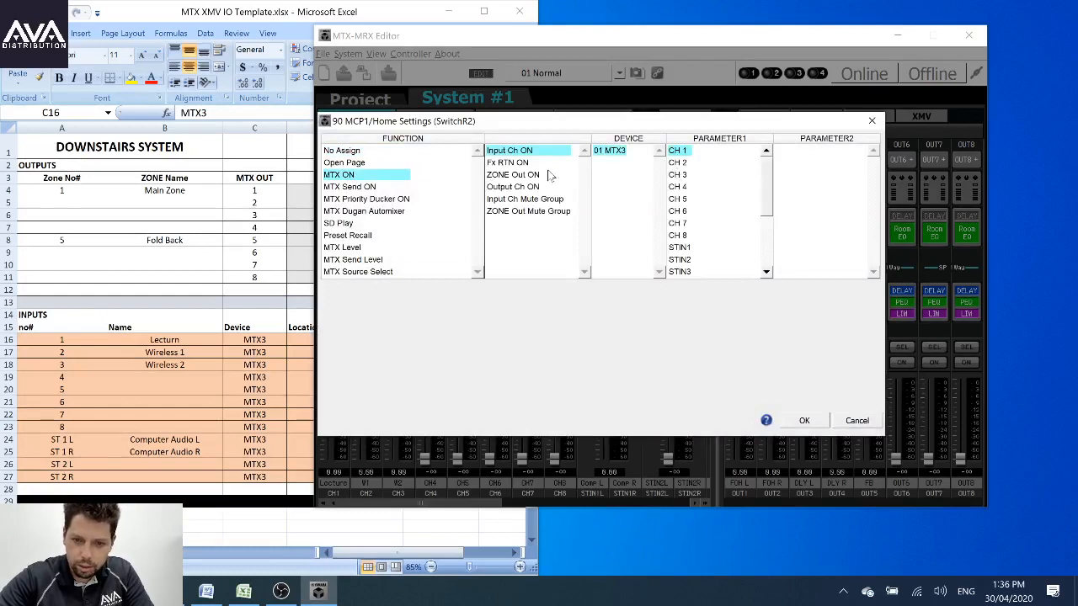
scroll(687, 215, "down", 1)
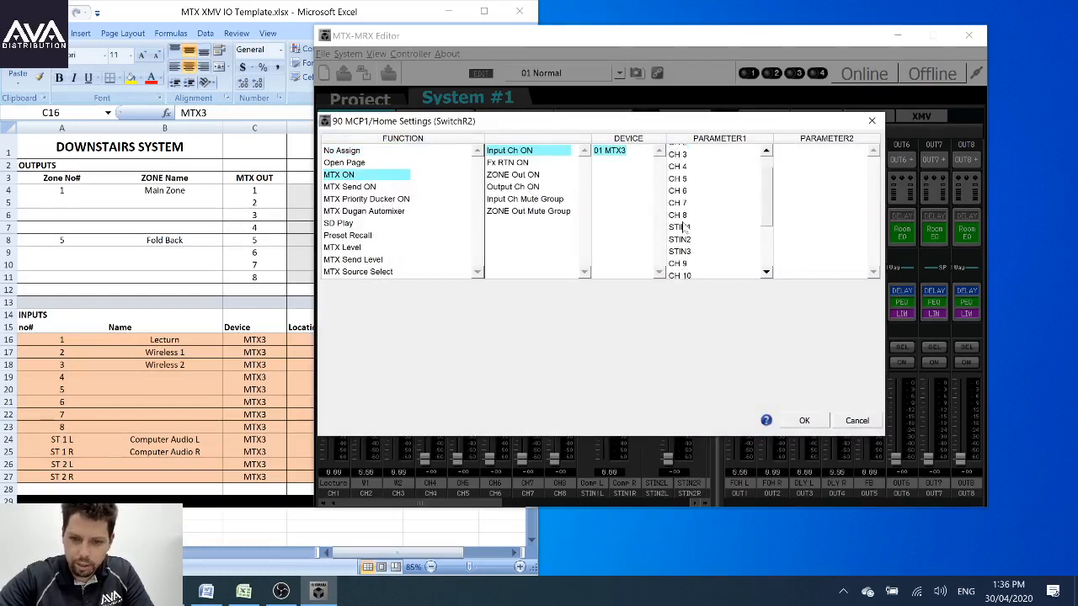
left_click(684, 227)
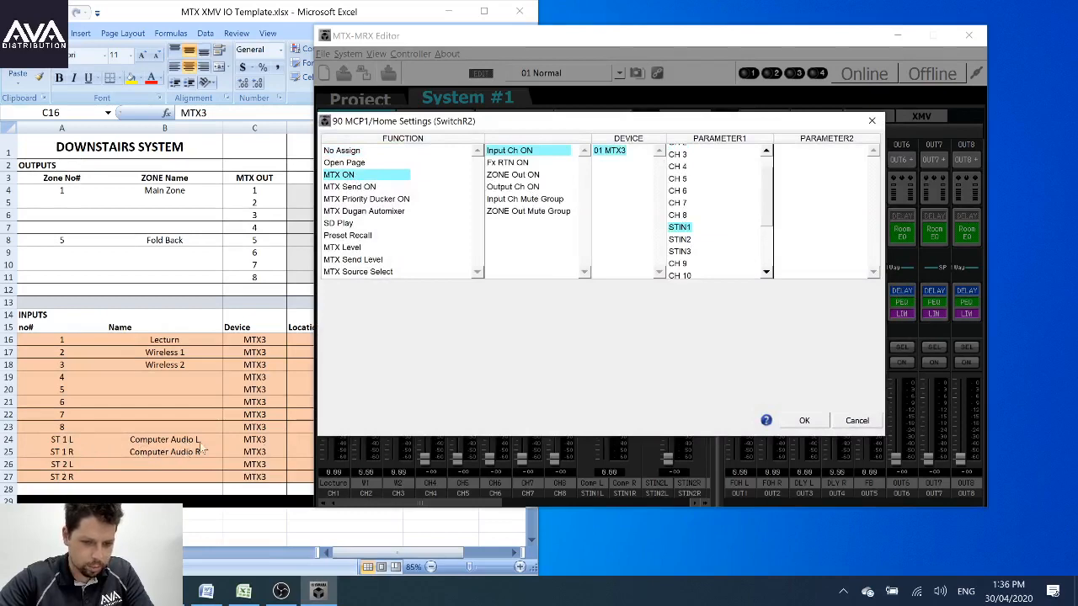
left_click(805, 421)
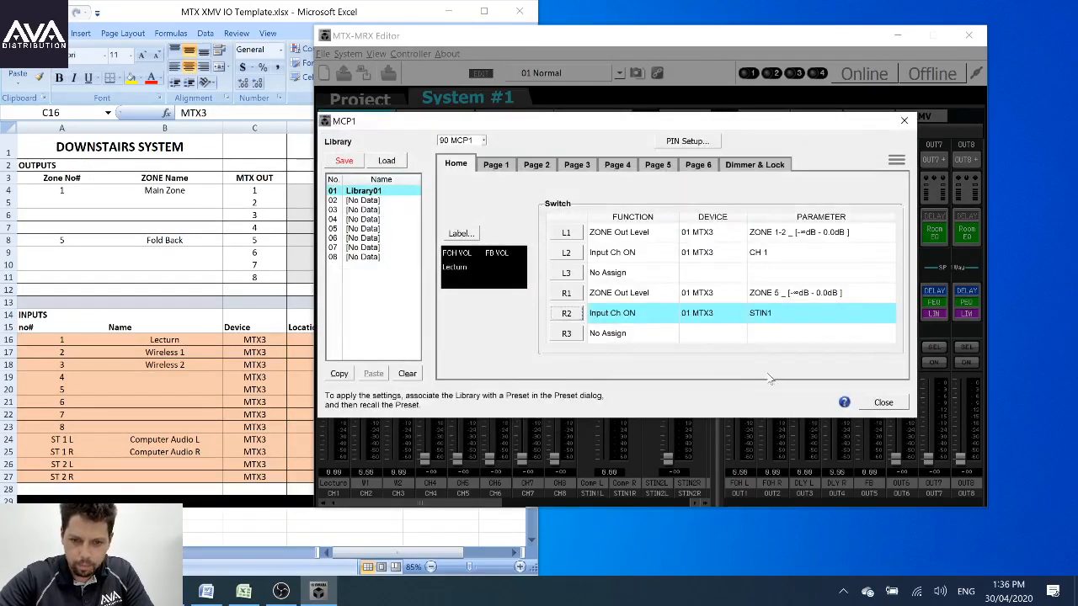
left_click(354, 161)
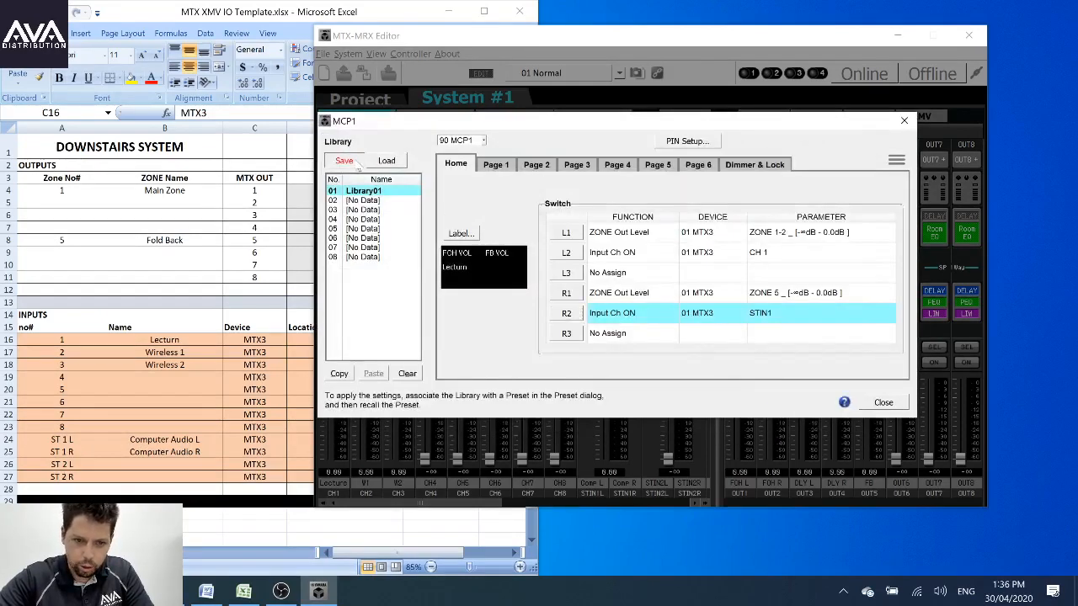
left_click(600, 301)
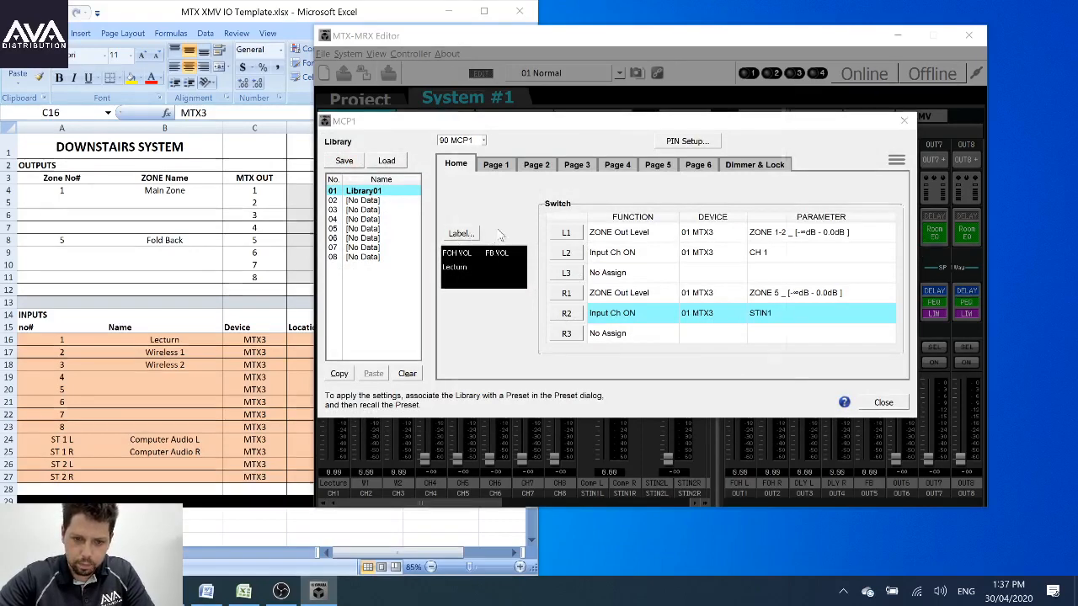
Step: Label the Home page cell below "FB VOL" as "Computer"
left_click(461, 234)
left_click(499, 133)
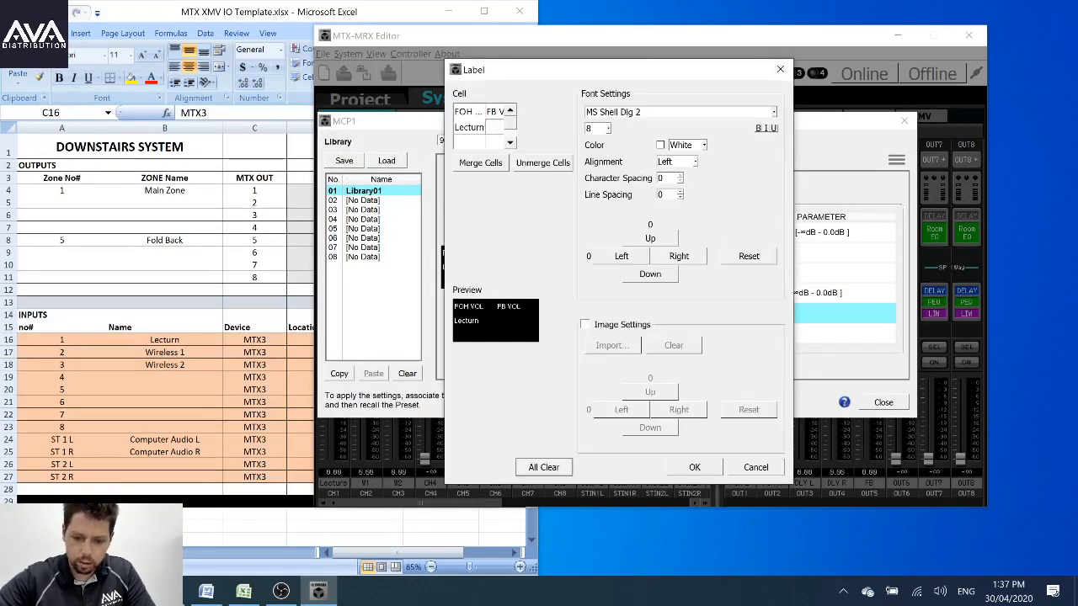
type("mu")
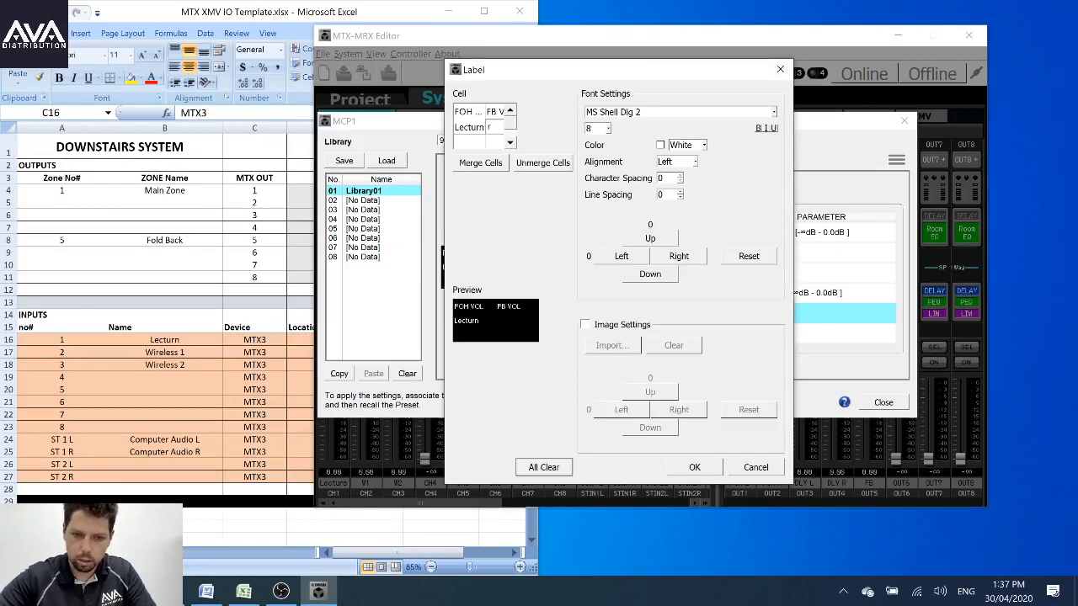
key("Return")
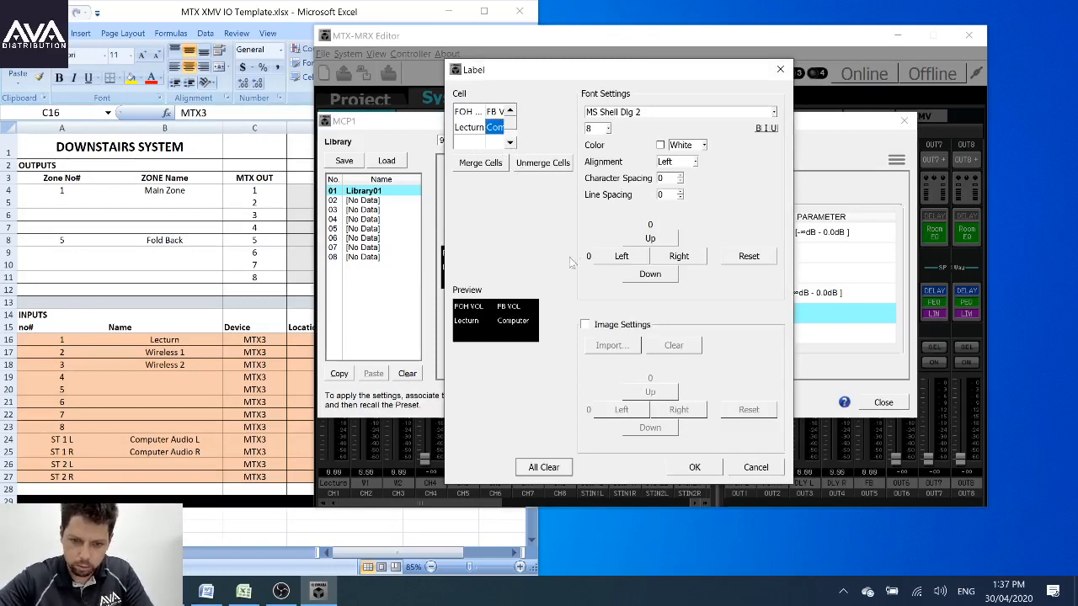
left_click(712, 469)
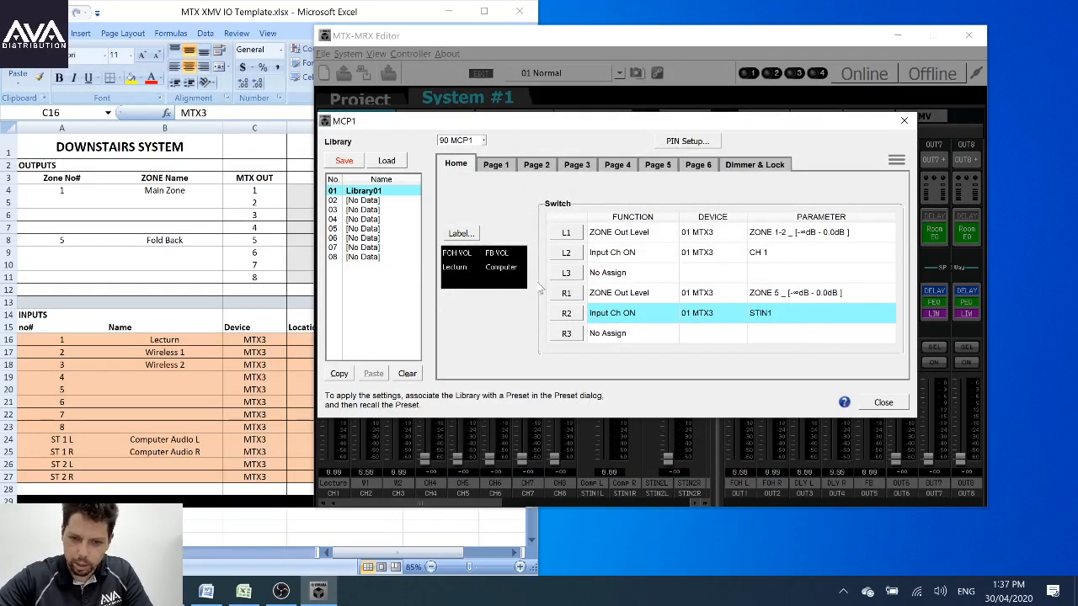
Step: Assign MTX ON with Input Ch ON for CH 2 of 01 MTX3 to Home page switch L3
left_click(567, 273)
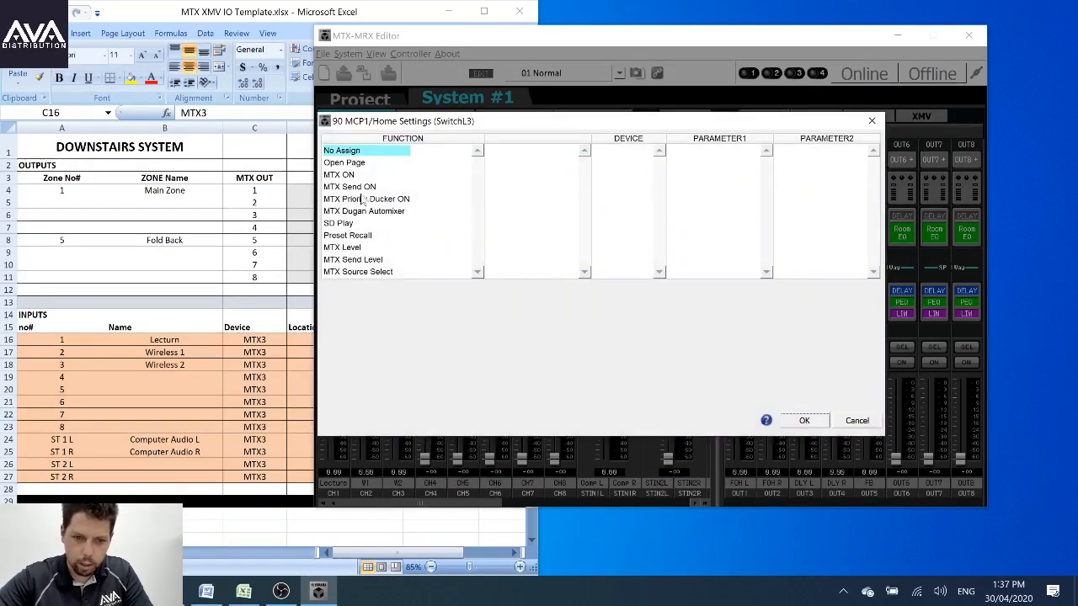
left_click(350, 176)
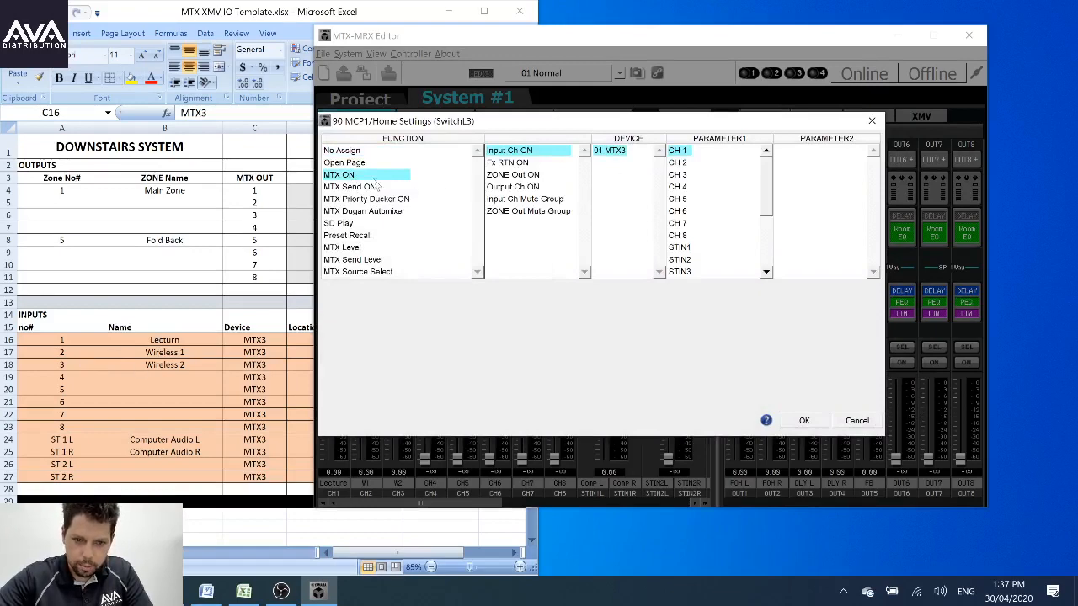
left_click(684, 164)
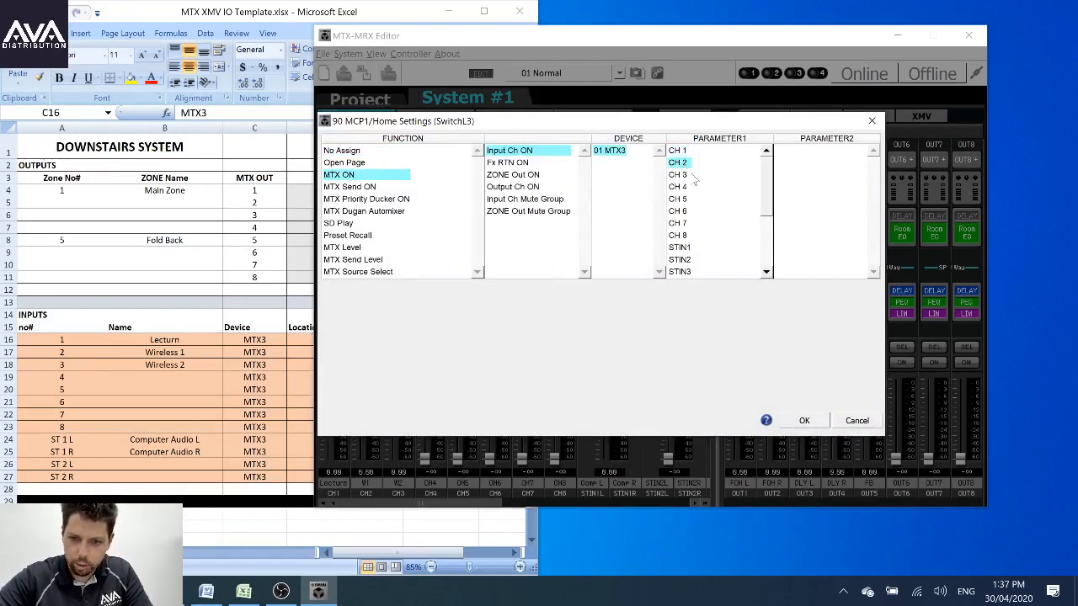
left_click(804, 420)
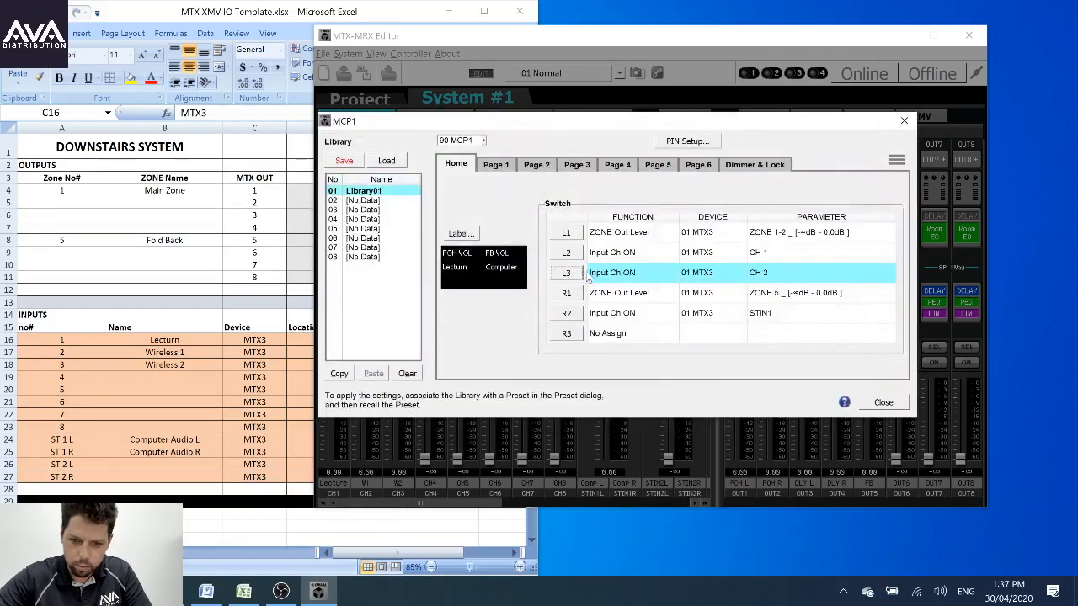
Step: Label the Home page cell below "Lecturn" as "Wireless 1" and overwrite Library01 with the current settings
left_click(460, 234)
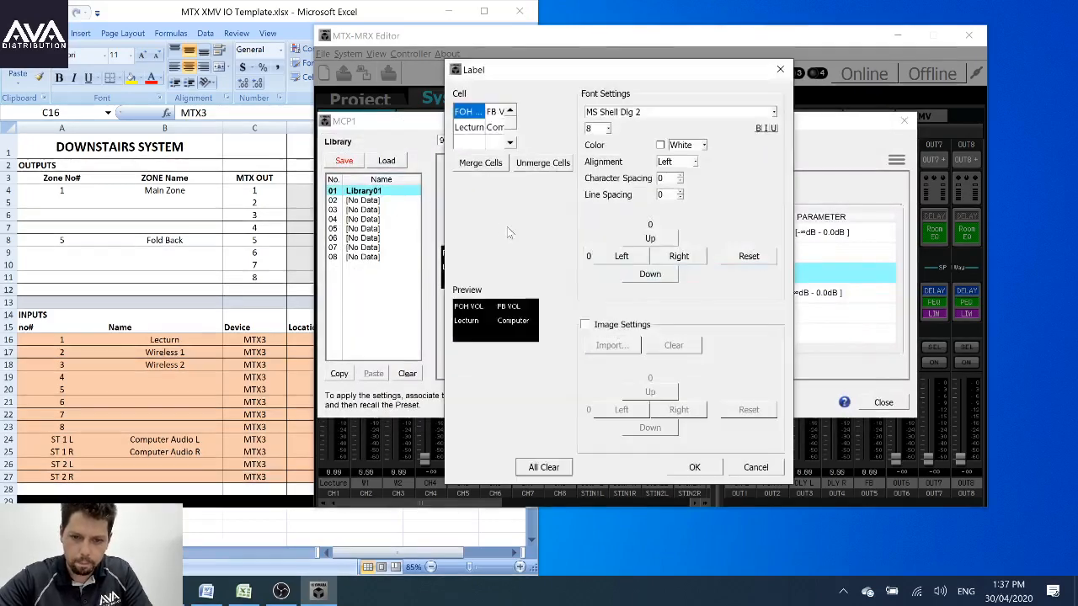
left_click(479, 145)
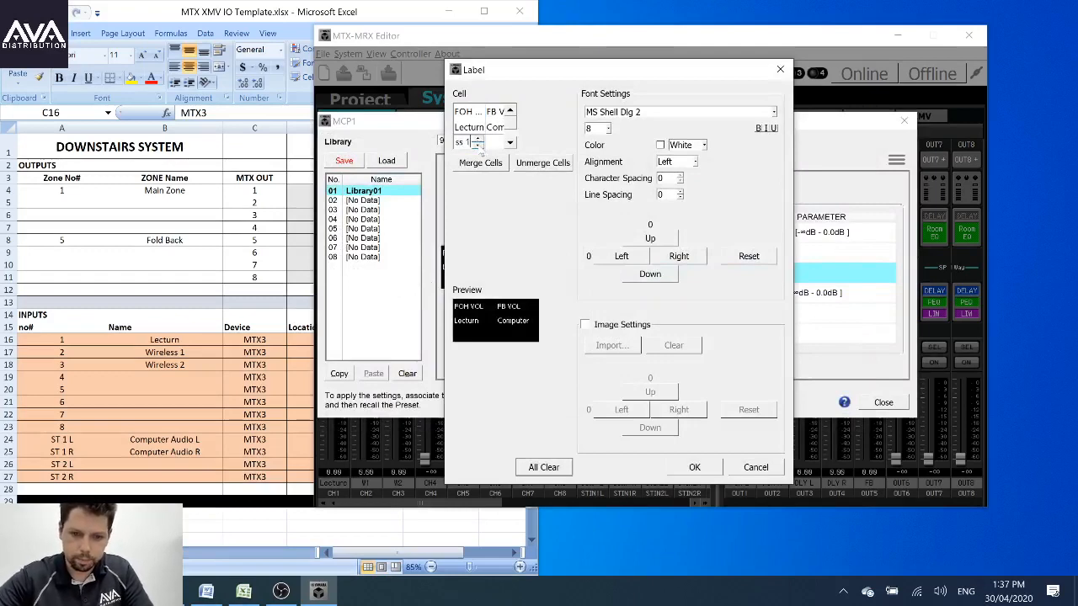
key("Return")
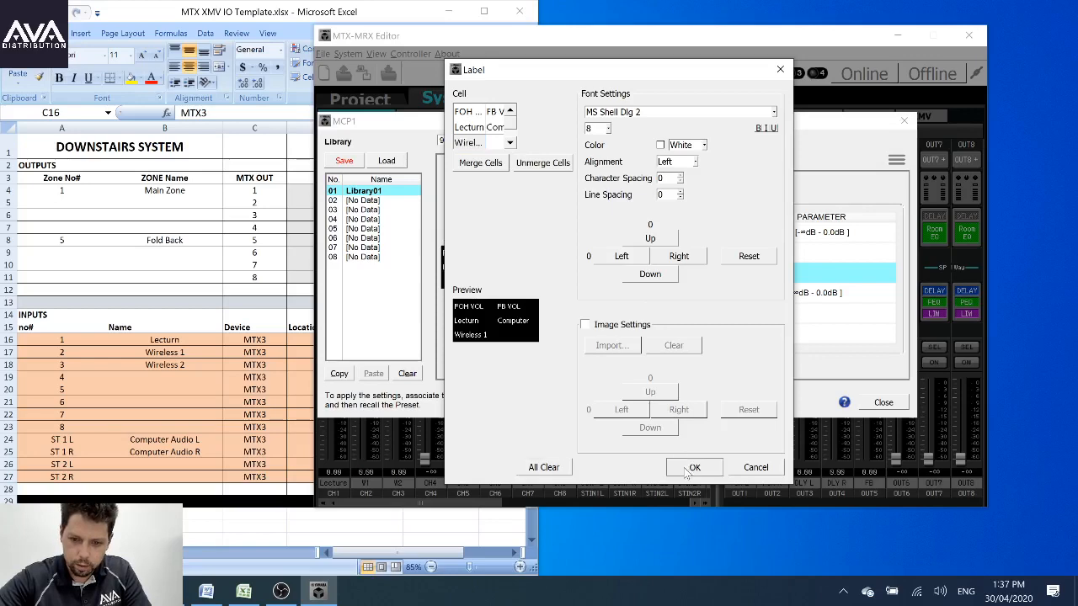
left_click(693, 467)
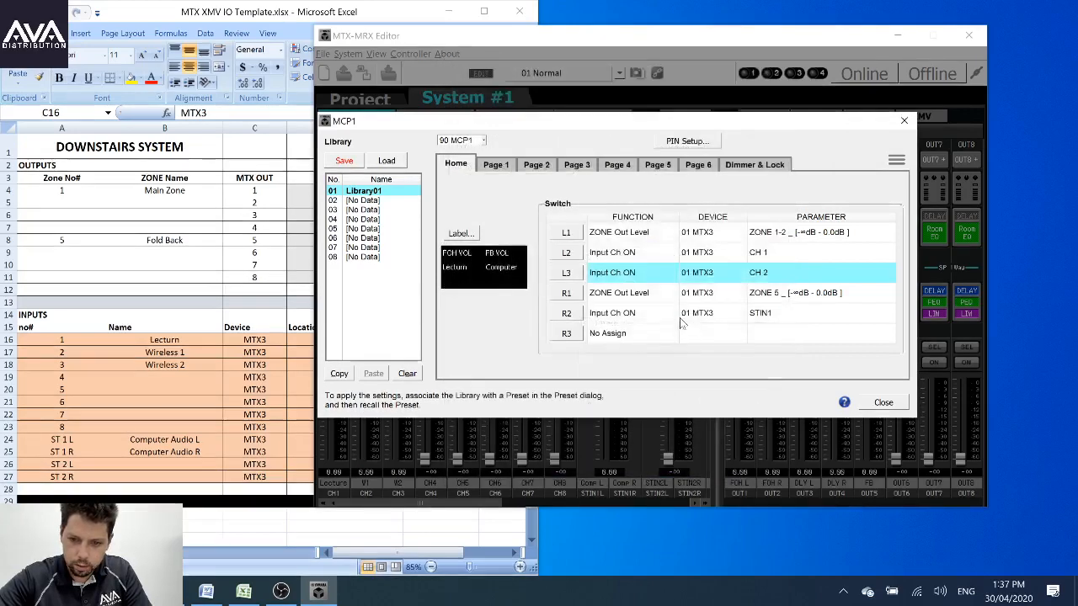
left_click(599, 252)
left_click(592, 300)
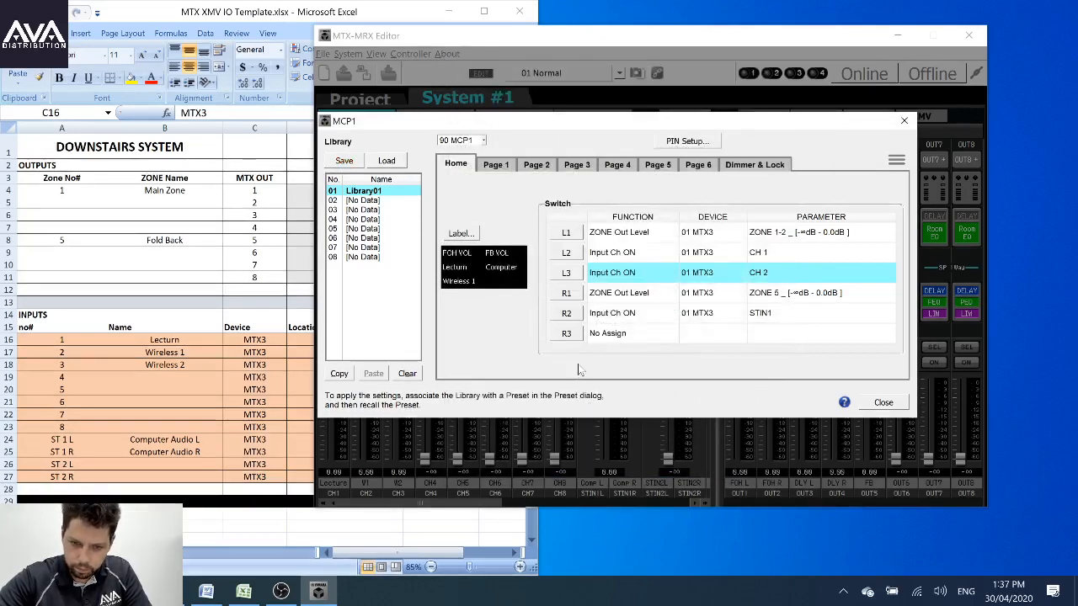
Step: Assign MTX ON with Input Ch ON for CH 3 of 01 MTX3 to Home page switch R3
left_click(566, 334)
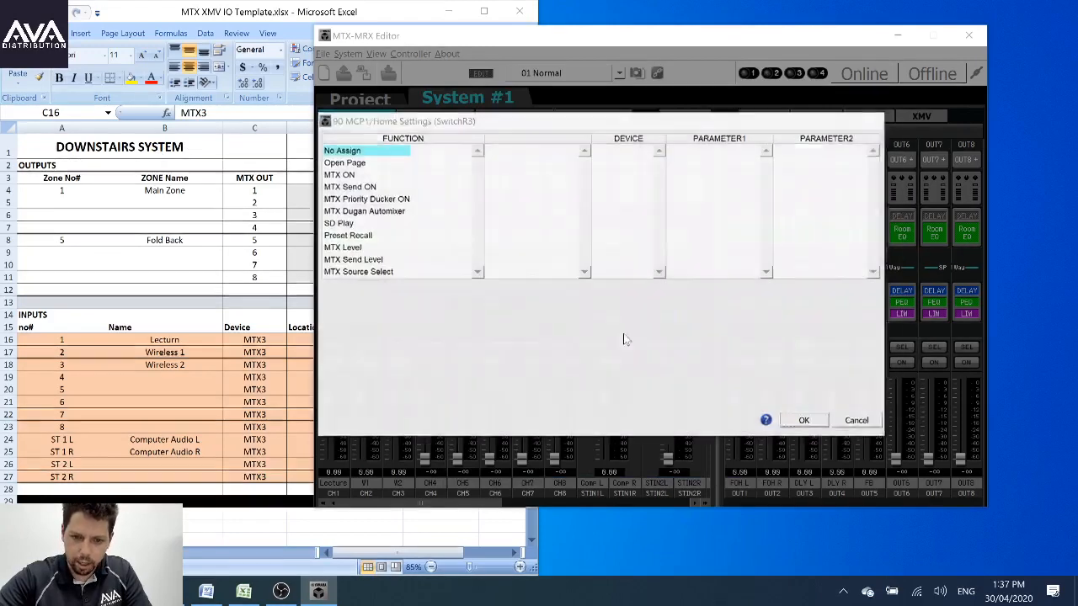
left_click(339, 177)
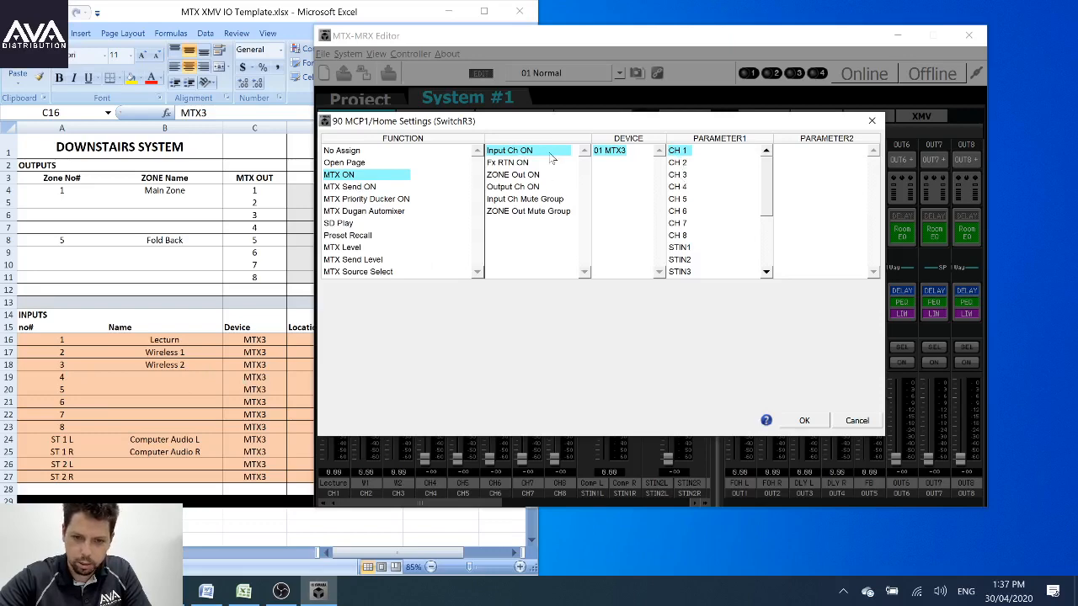
left_click(682, 175)
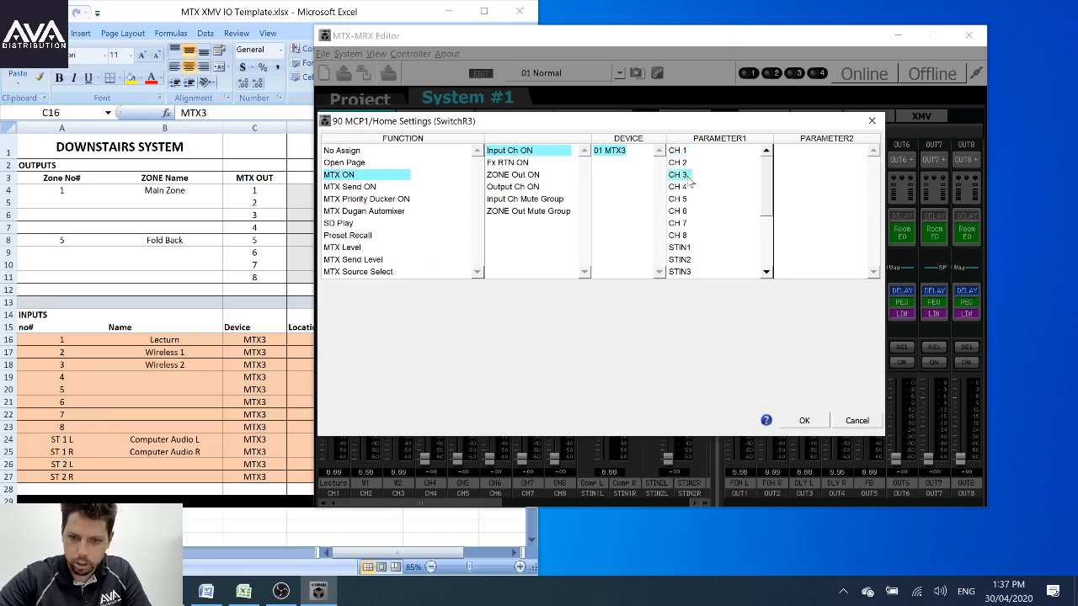
left_click(805, 420)
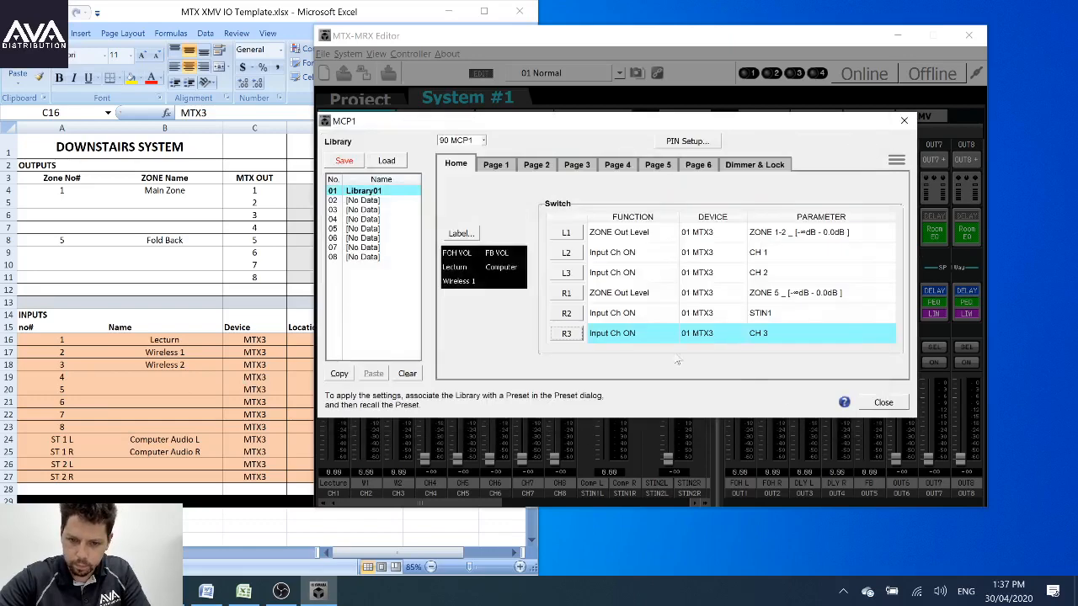
Step: Label the Home page cell below "Computer" as "Wireless 2", overwrite Library01 and close the MCP1 settings
left_click(466, 233)
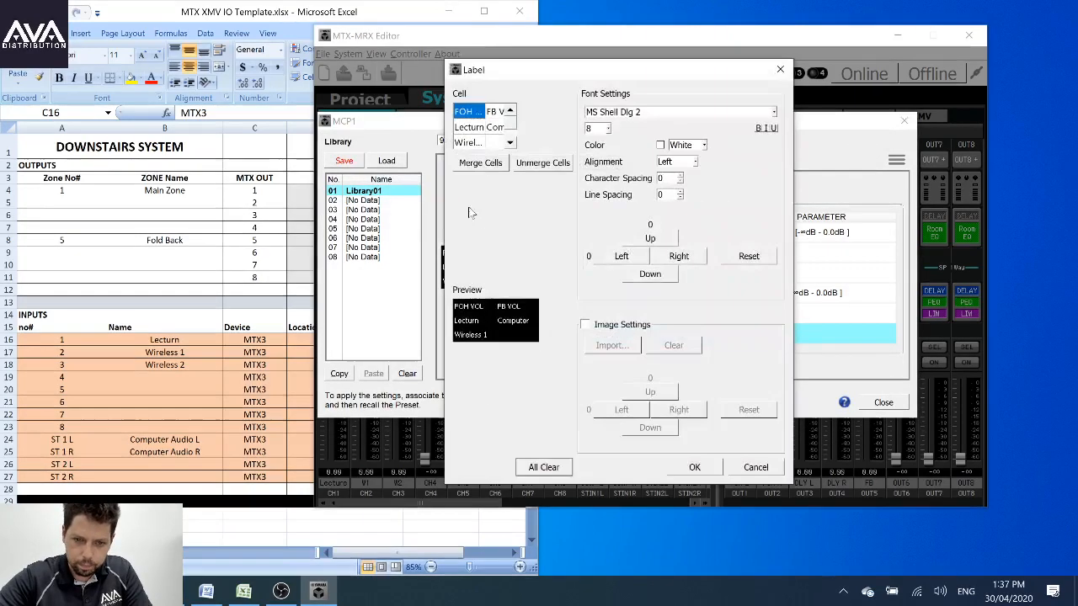
left_click(494, 143)
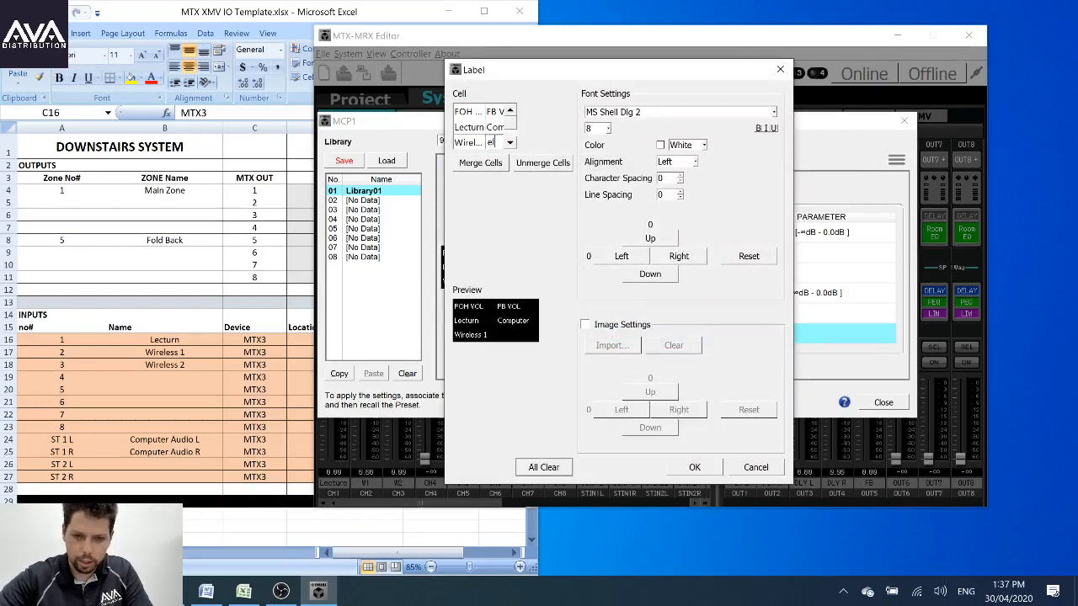
key("Return")
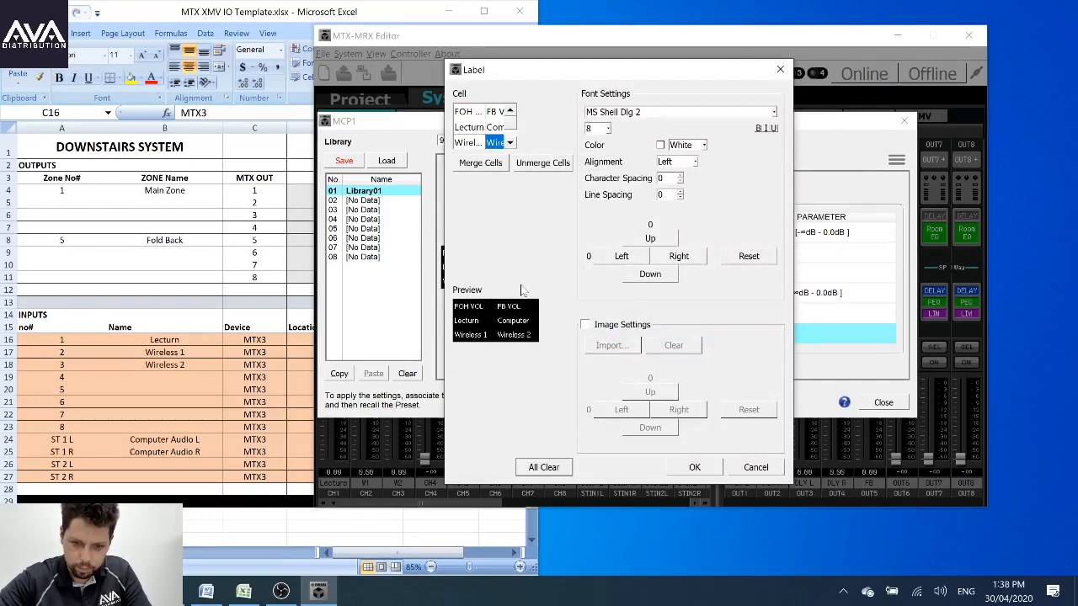
left_click(694, 467)
left_click(350, 160)
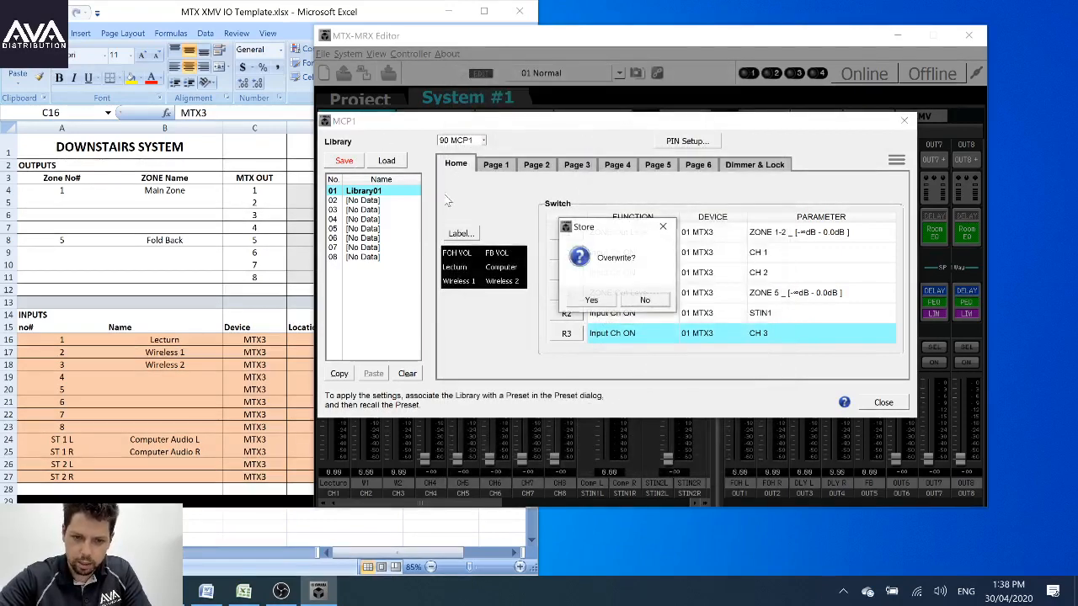
left_click(591, 301)
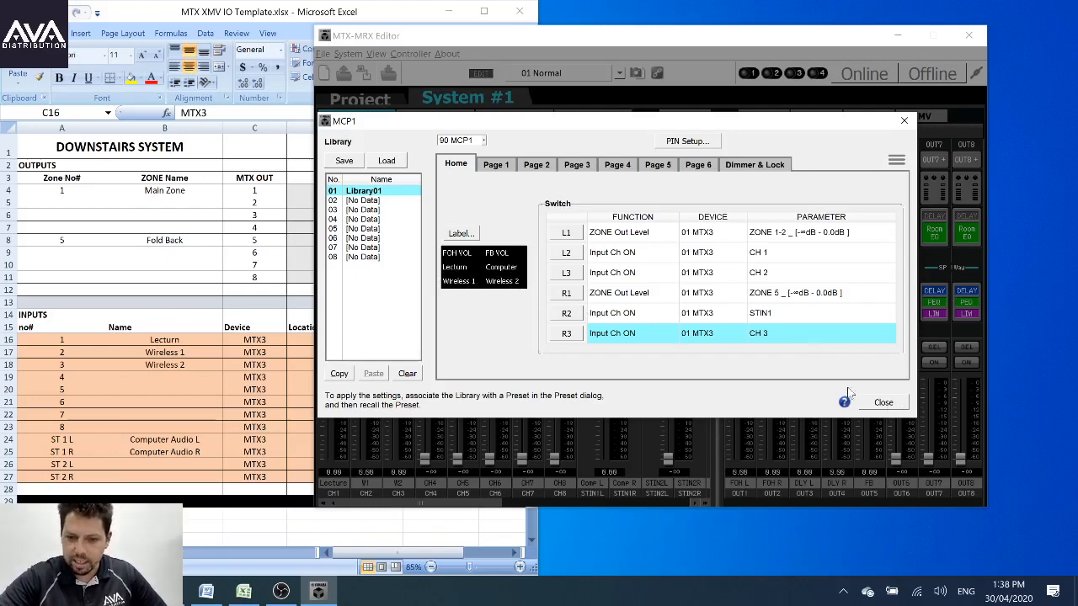
left_click(883, 403)
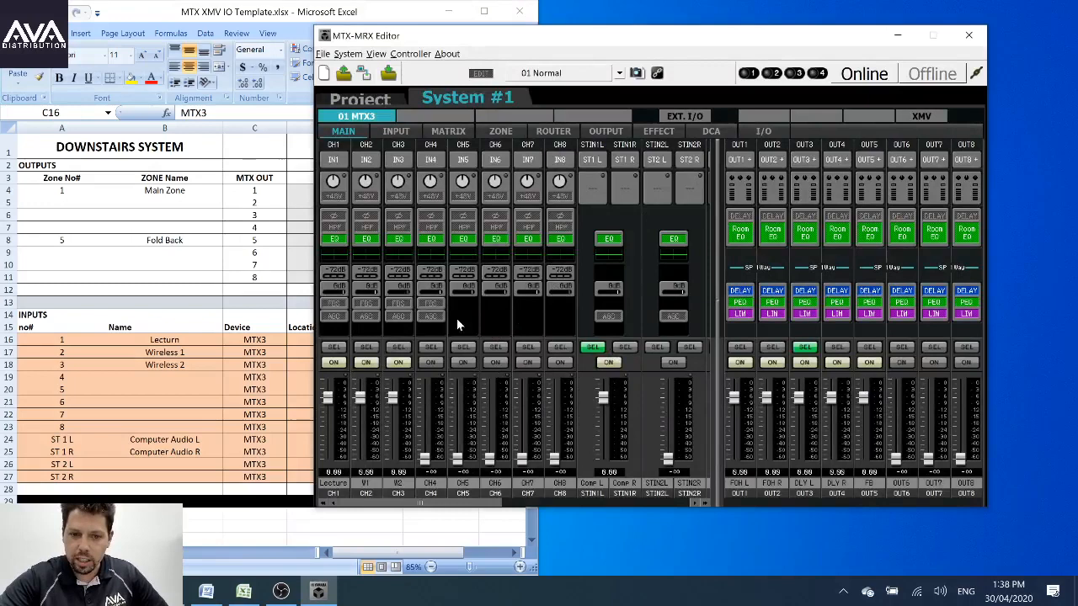
Step: Assign MCP1 Library01 to preset 01 Normal and close the preset settings
left_click(334, 363)
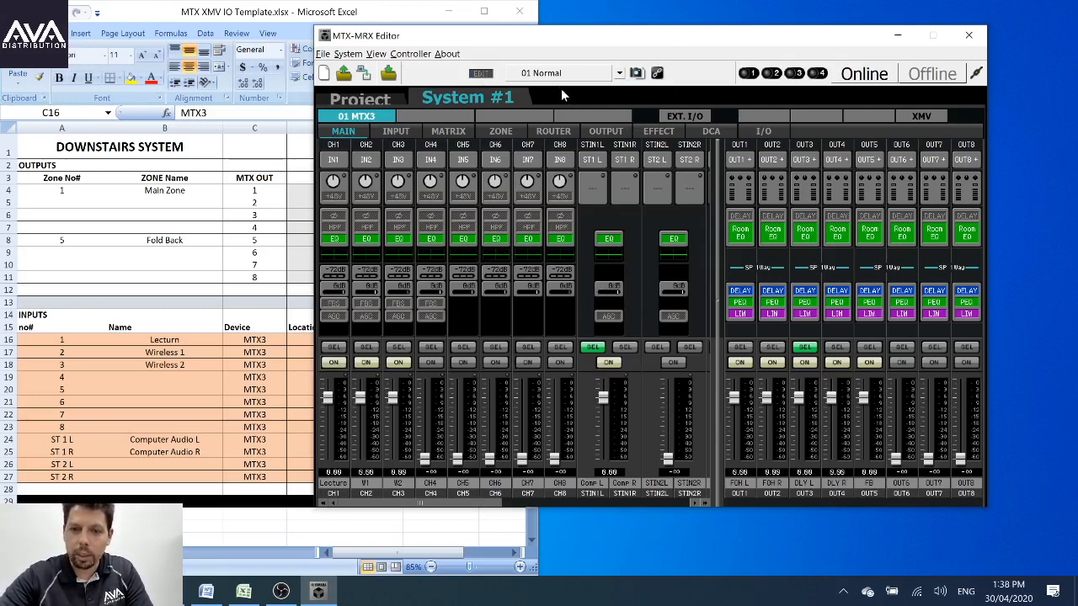
left_click(637, 73)
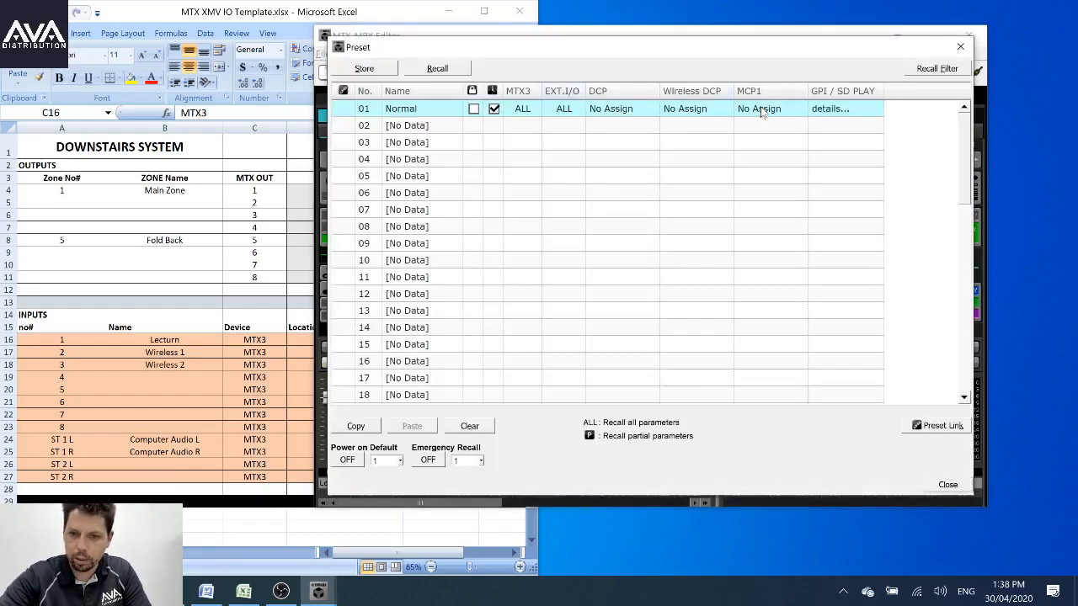
double_click(761, 115)
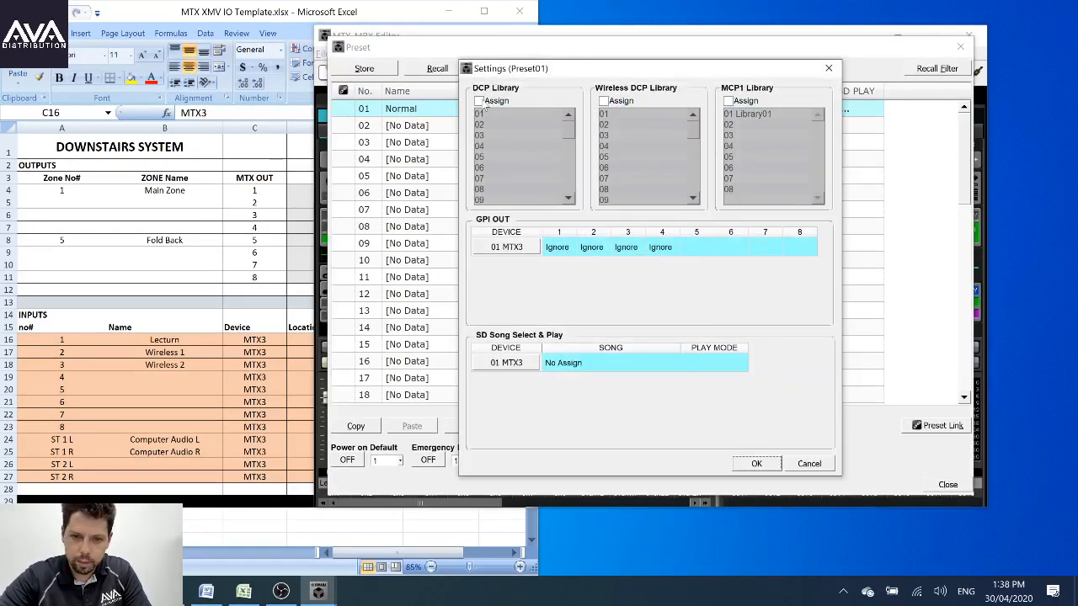
left_click(728, 101)
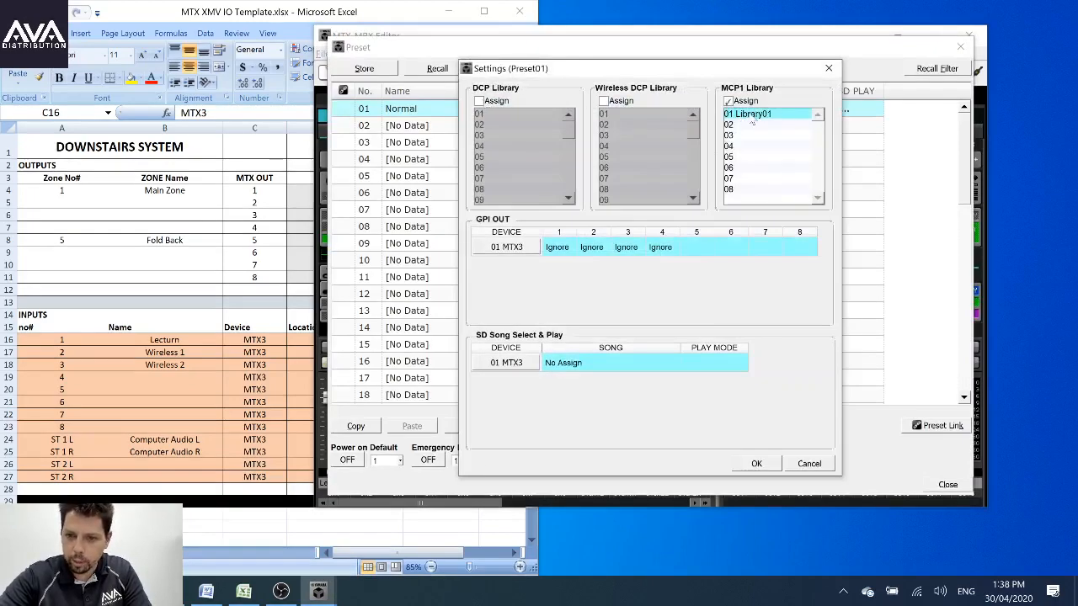
left_click(756, 464)
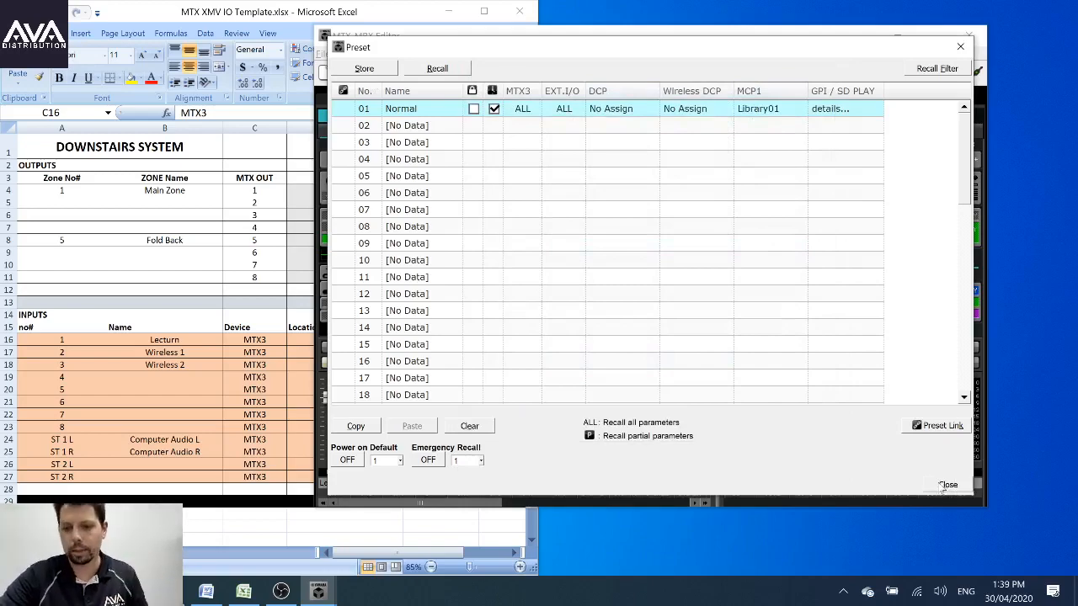
left_click(1042, 451)
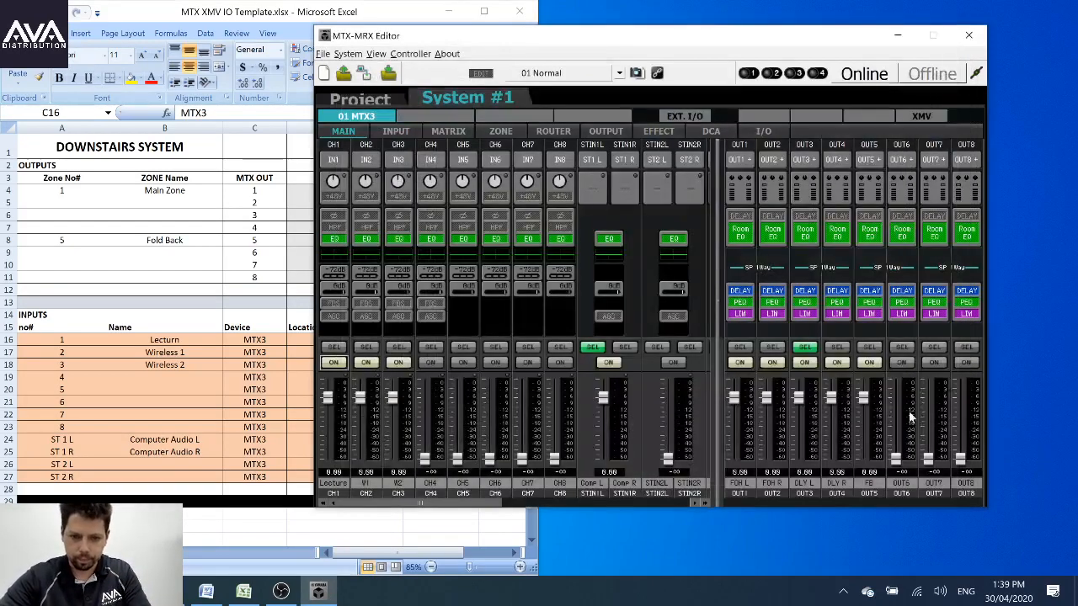
Step: Open the Wireless DCP settings and save library slot 01 as "Normal"
left_click_drag(626, 37, 661, 38)
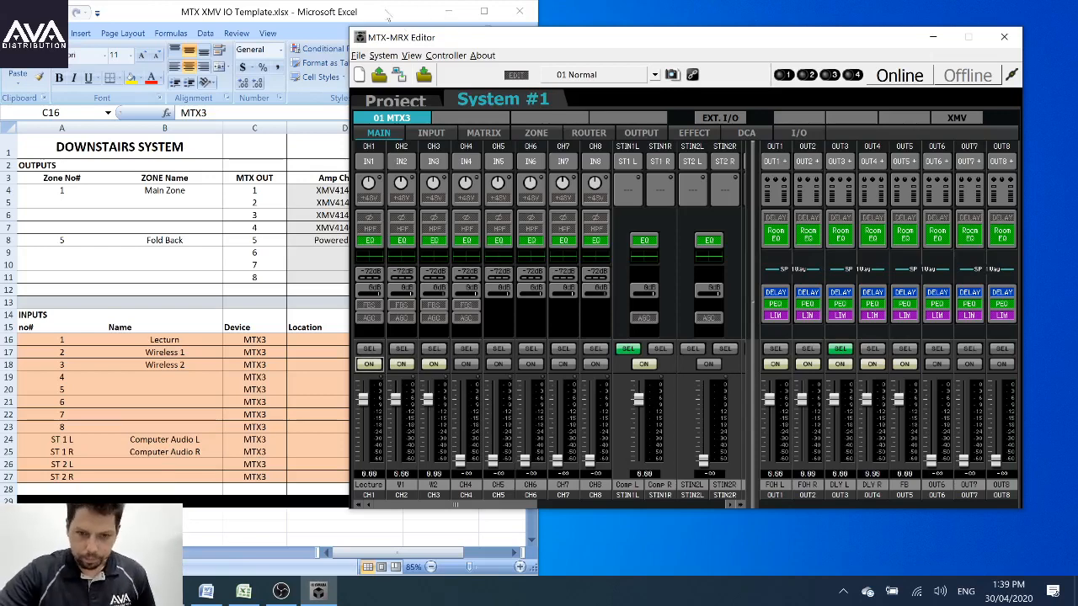
left_click(445, 56)
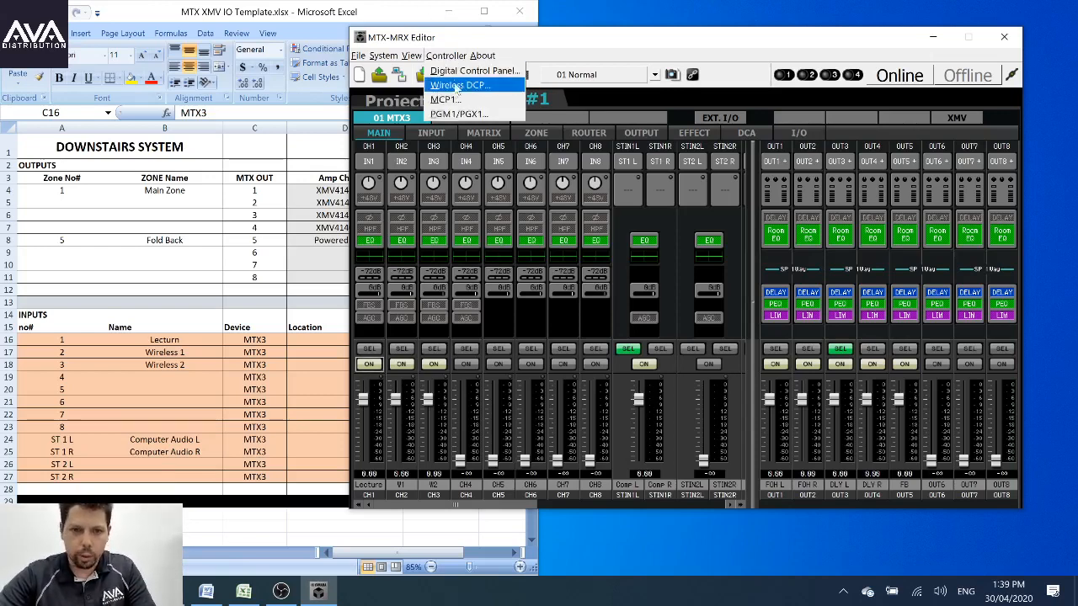
left_click(459, 86)
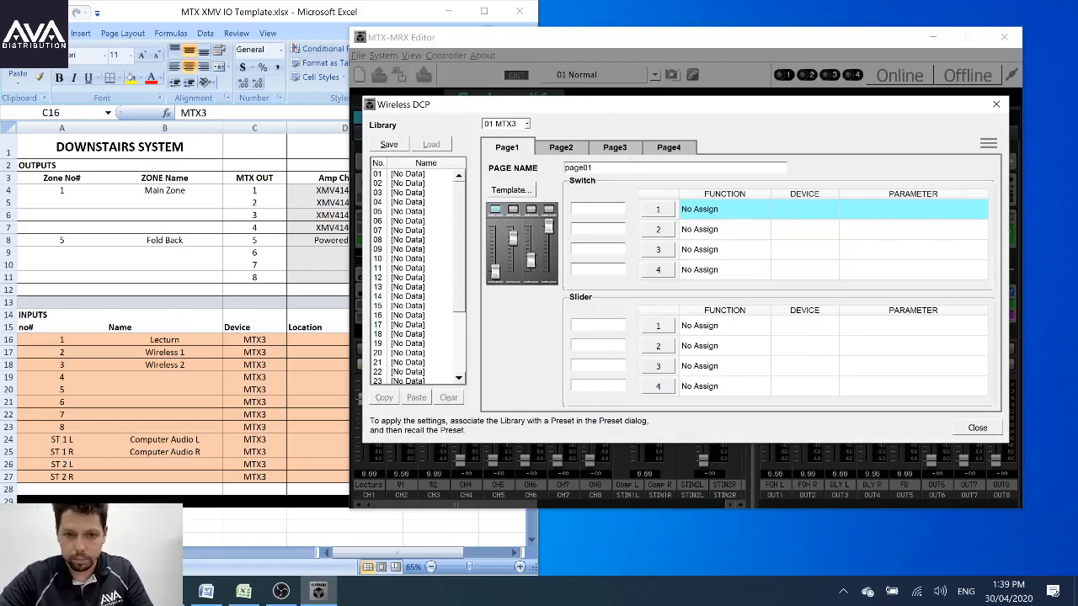
left_click(398, 175)
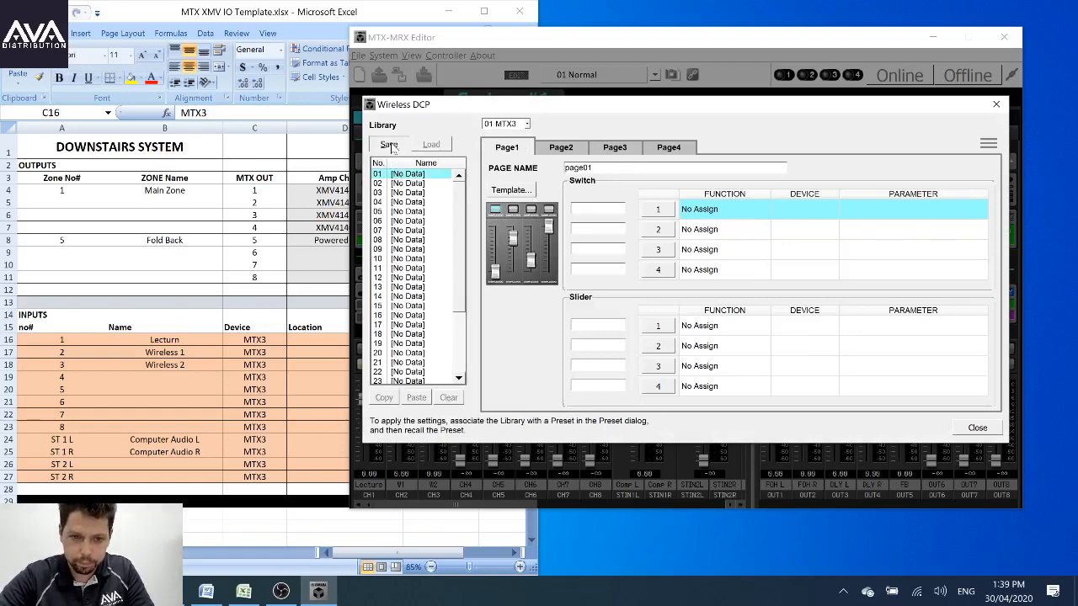
left_click(389, 144)
type("Normal")
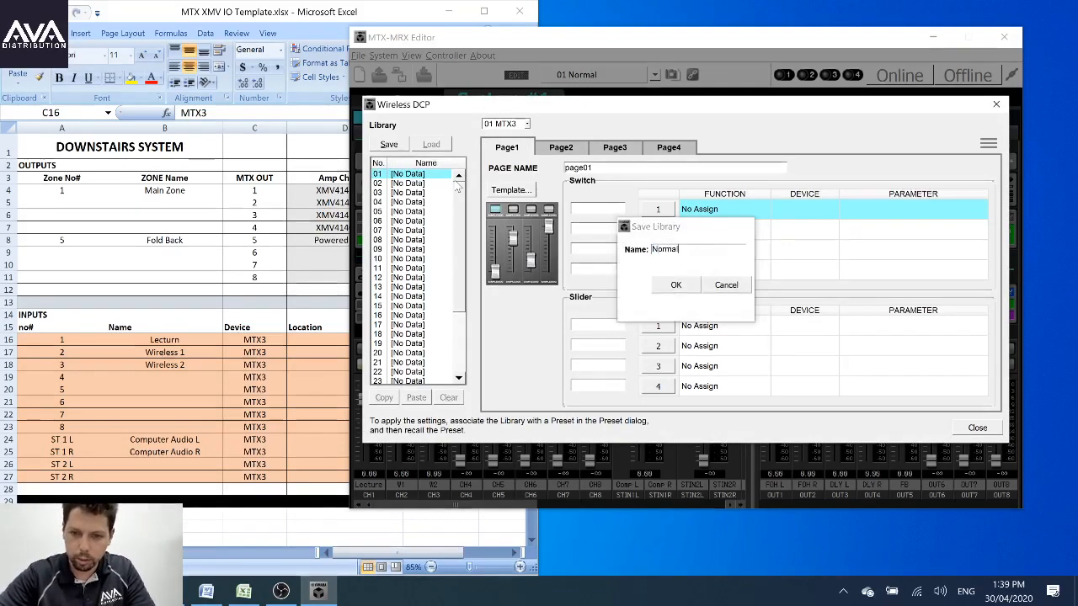
key("Return")
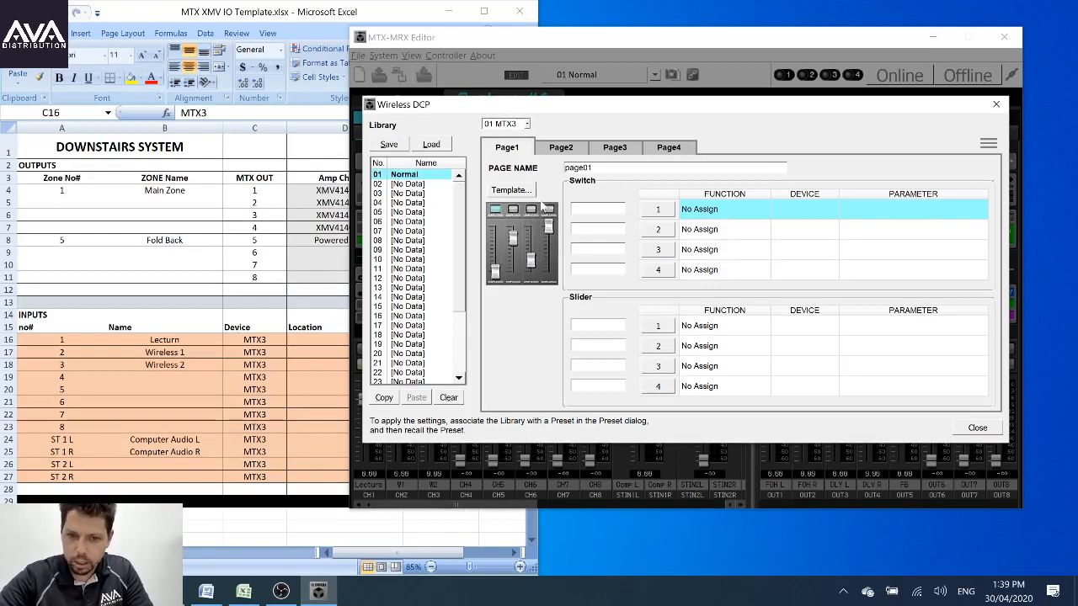
Step: Examine the switch and slider layouts of the four Wireless DCP pages
left_click(562, 152)
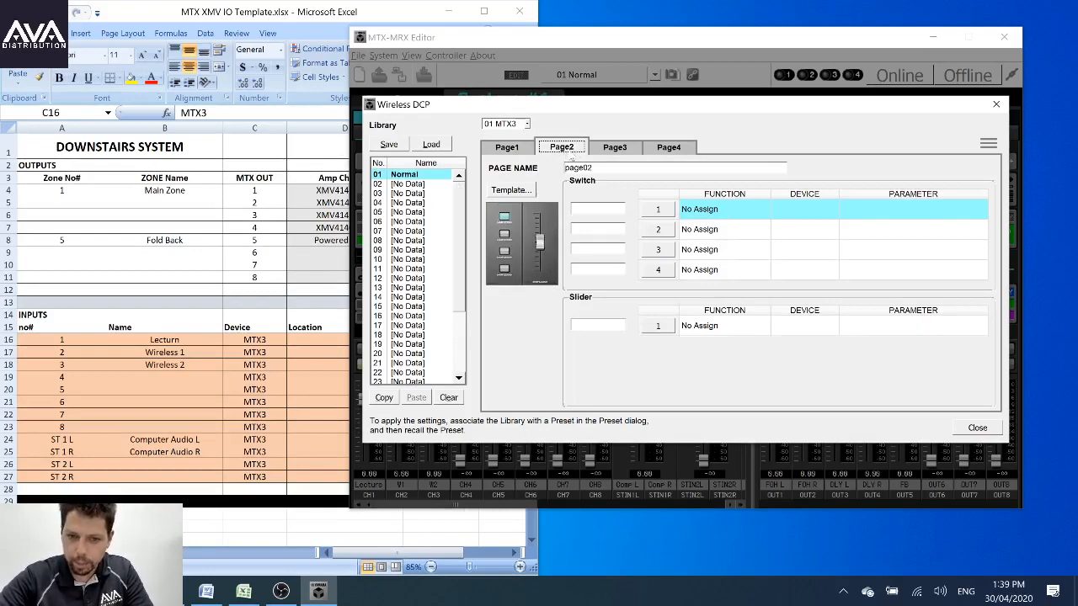
left_click(624, 150)
left_click(667, 149)
left_click(618, 150)
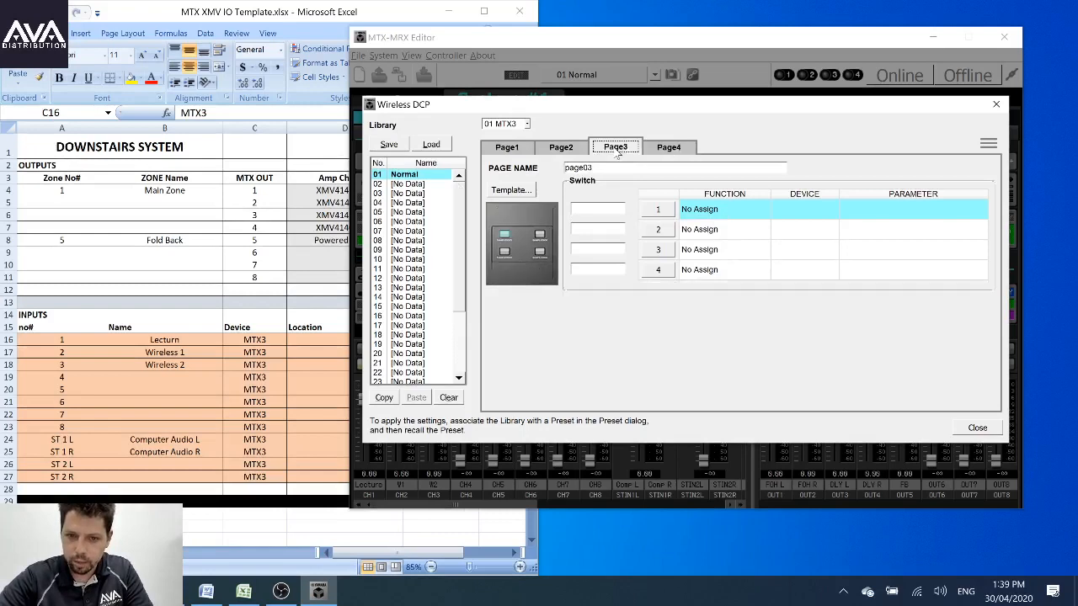
left_click(572, 152)
left_click(511, 152)
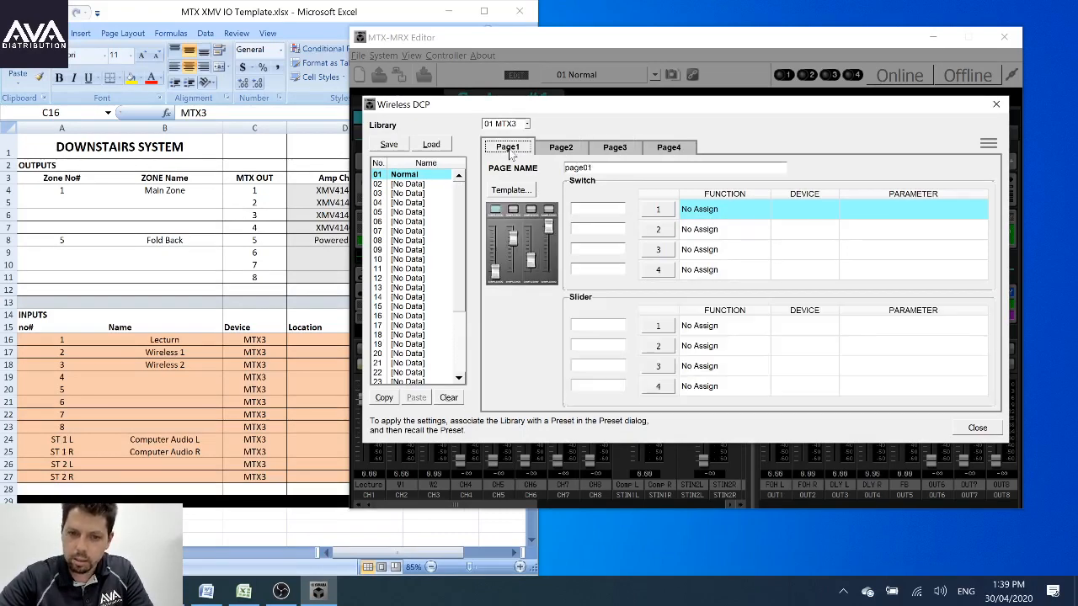
left_click(557, 148)
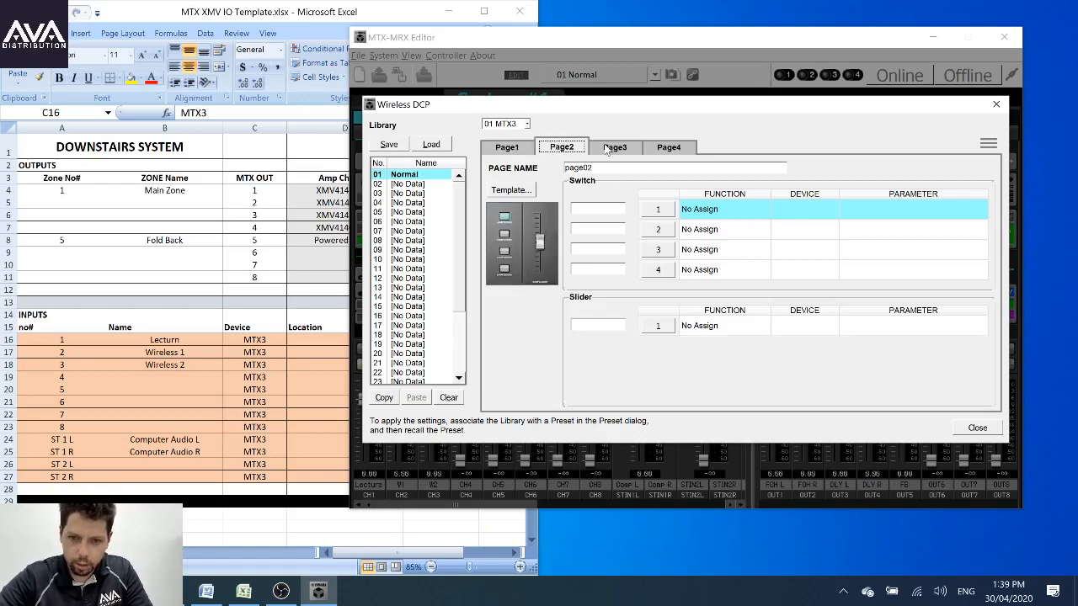
left_click(608, 149)
left_click(655, 151)
left_click(515, 154)
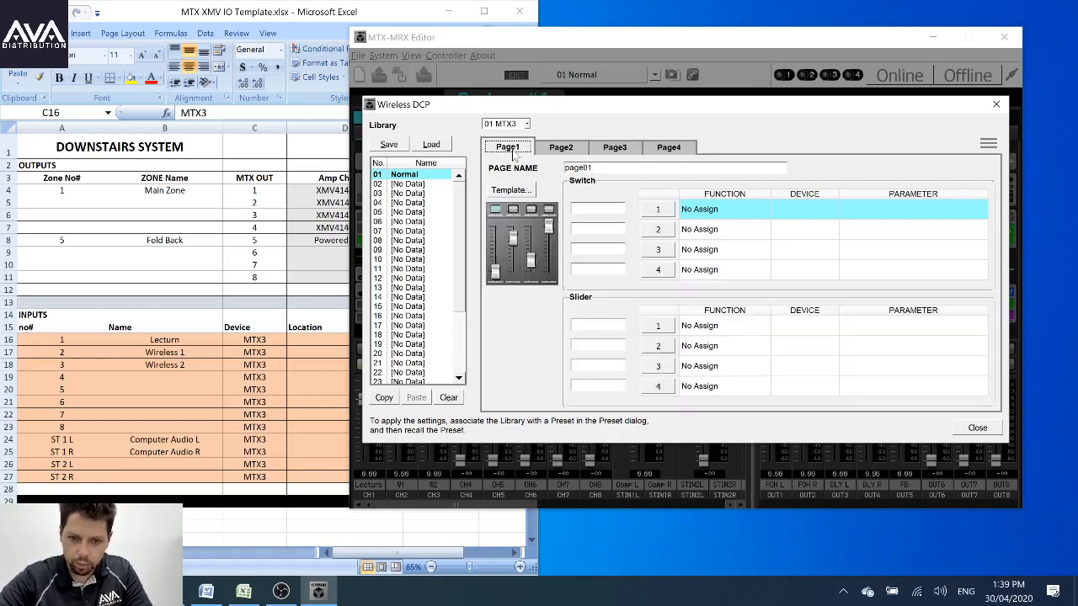
Step: Rename Page1 of the Wireless DCP to "FOH & FOLD BACK" and label switches 1 and 2 "FOH VOL" and "FB VOL"
left_click_drag(593, 168, 564, 168)
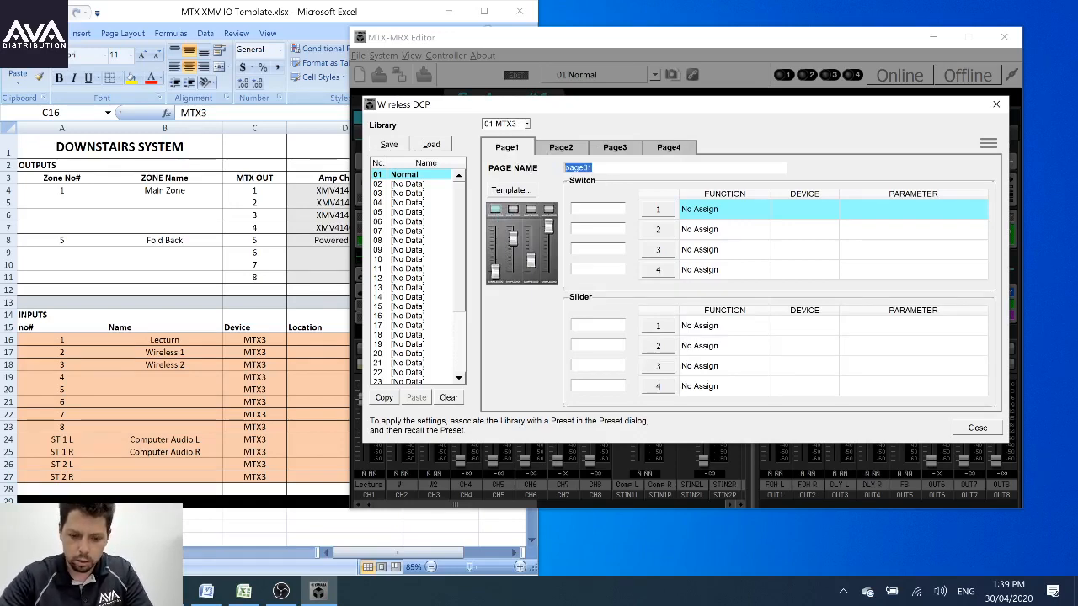
type("FOH & FOLD BACK")
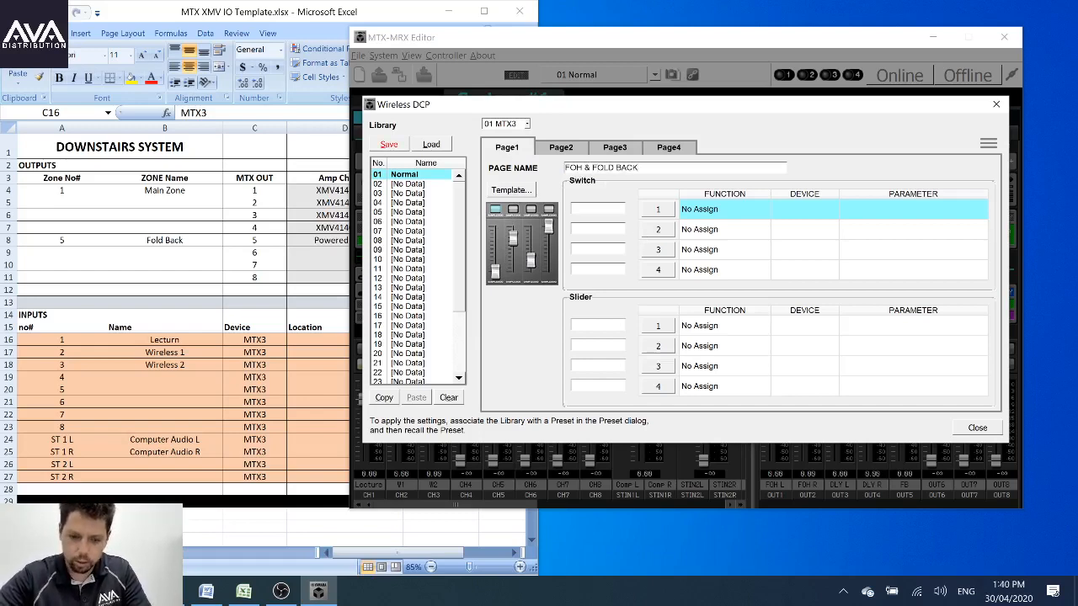
type("FOH VOL")
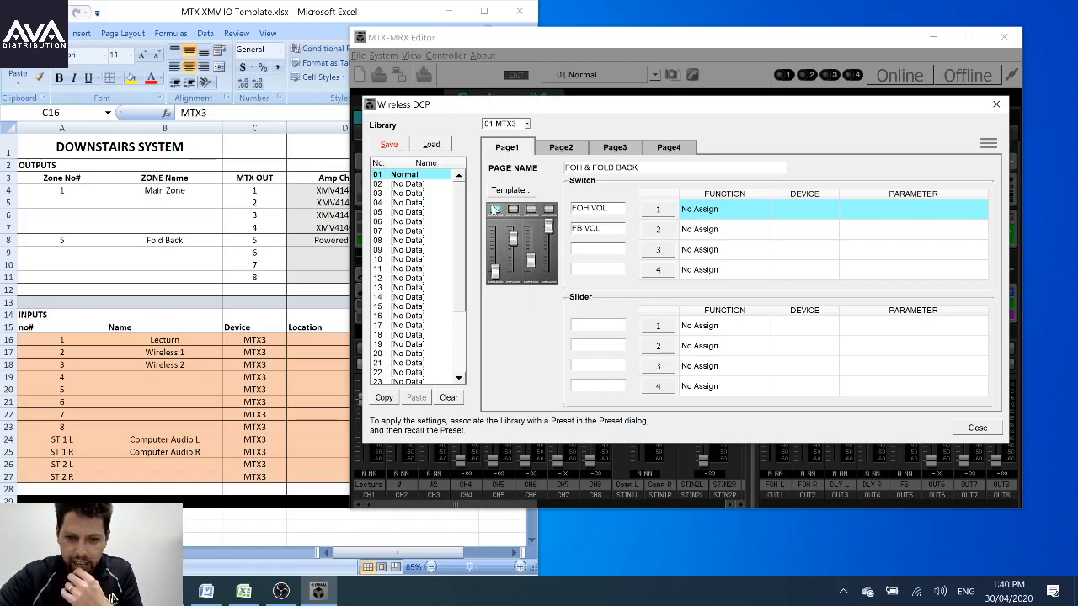
Step: Move the "FOH VOL" and "FB VOL" labels on Page1 from switches 1 and 2 to sliders 1 and 2
double_click(587, 208)
key("BackSpace")
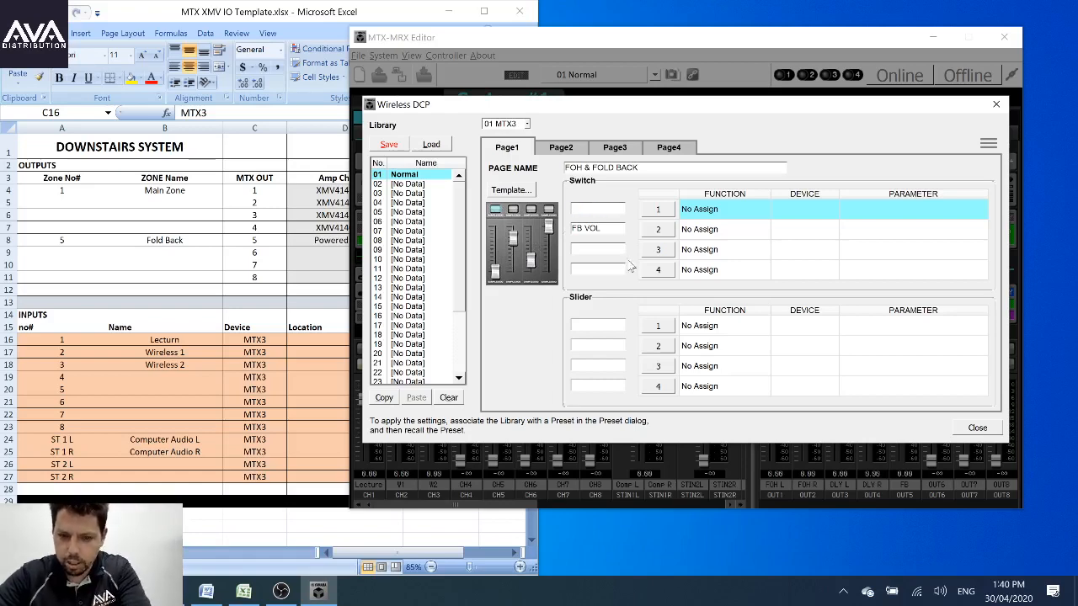
double_click(588, 228)
key("BackSpace")
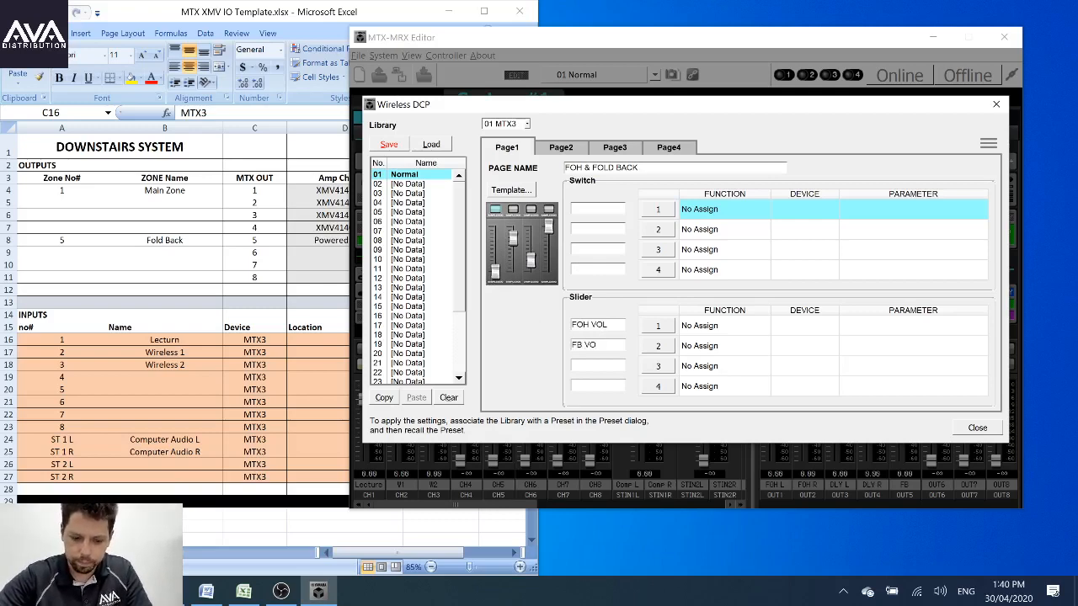
Step: Assign MTX Level with ZONE Out Level for ZONE 1-2 of 01 MTX3 to Page1 slider 1
left_click(658, 327)
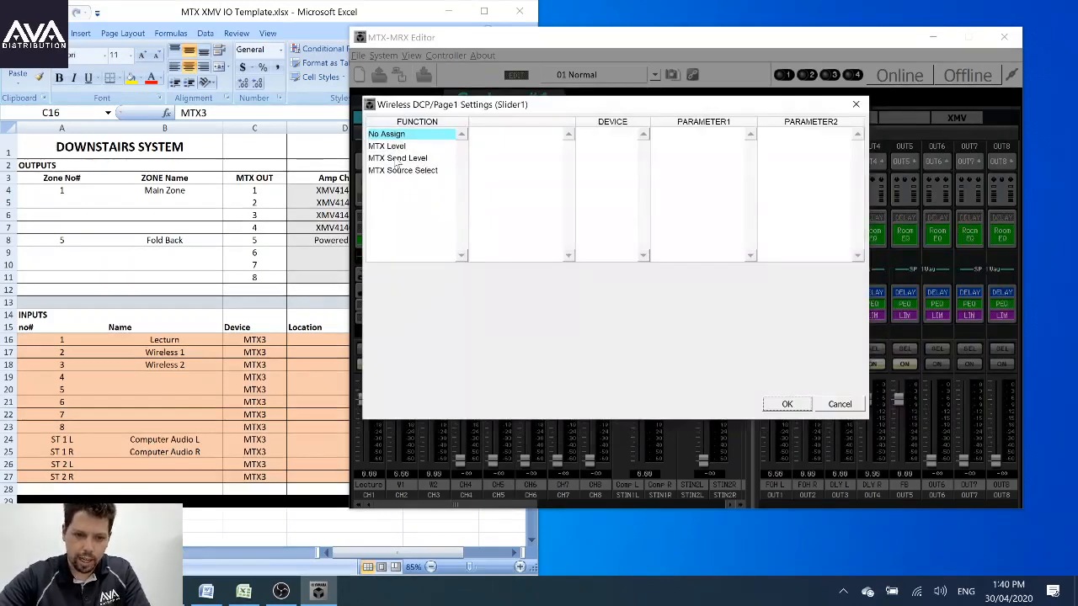
left_click(397, 147)
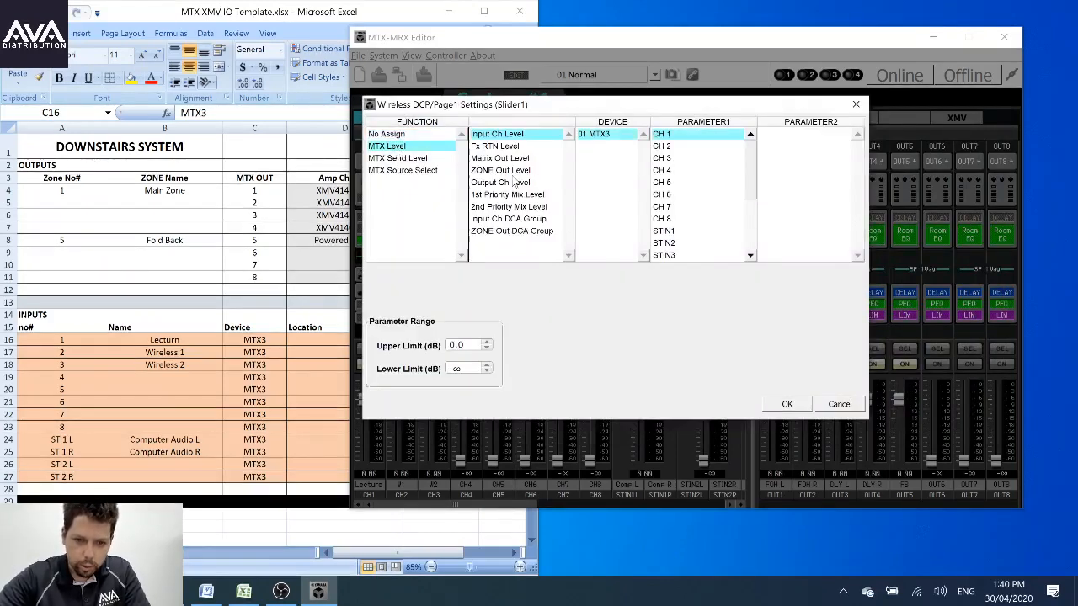
left_click(502, 172)
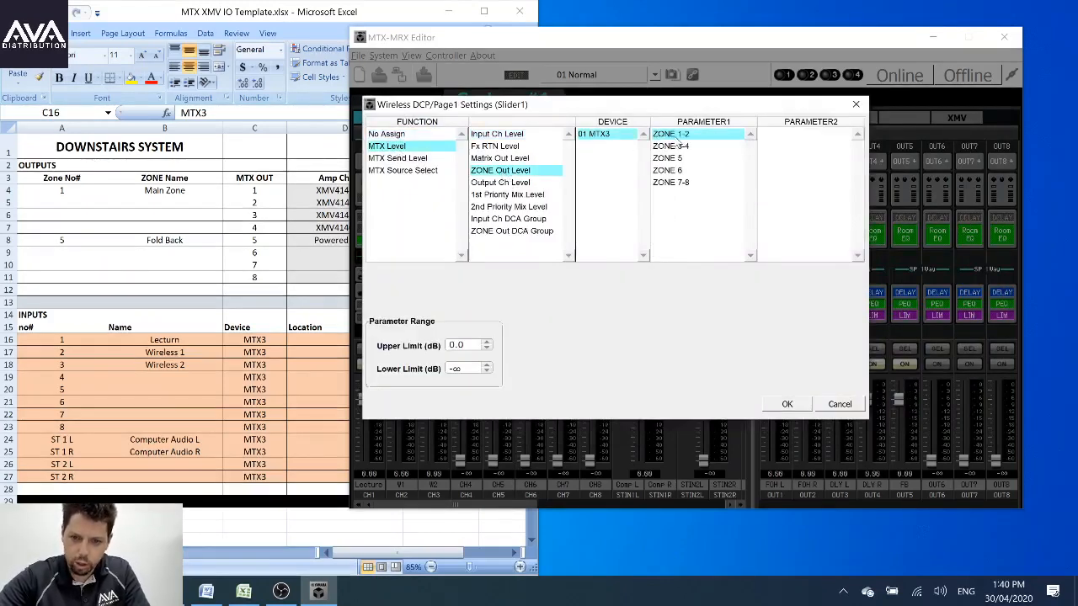
left_click(792, 407)
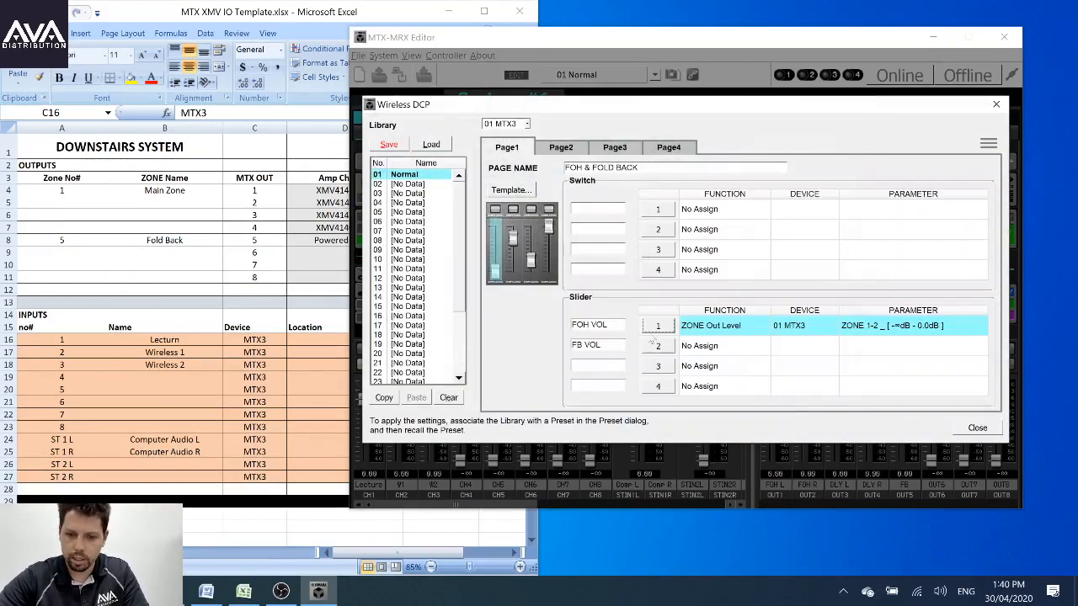
Step: Assign MTX Level with ZONE Out Level for ZONE 5 of 01 MTX3 to Page1 slider 2
left_click(658, 345)
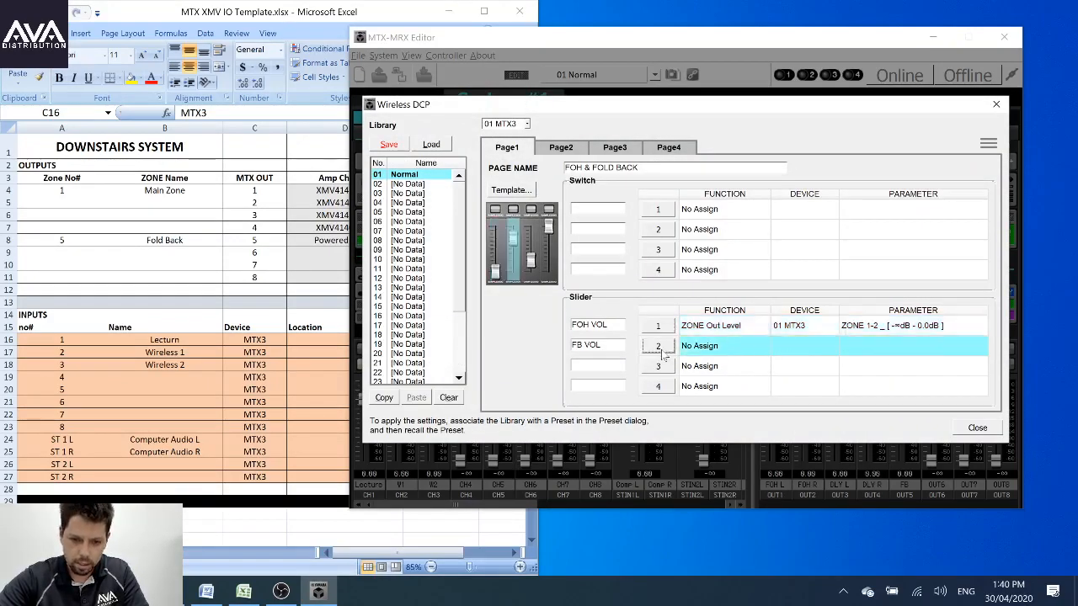
left_click(399, 147)
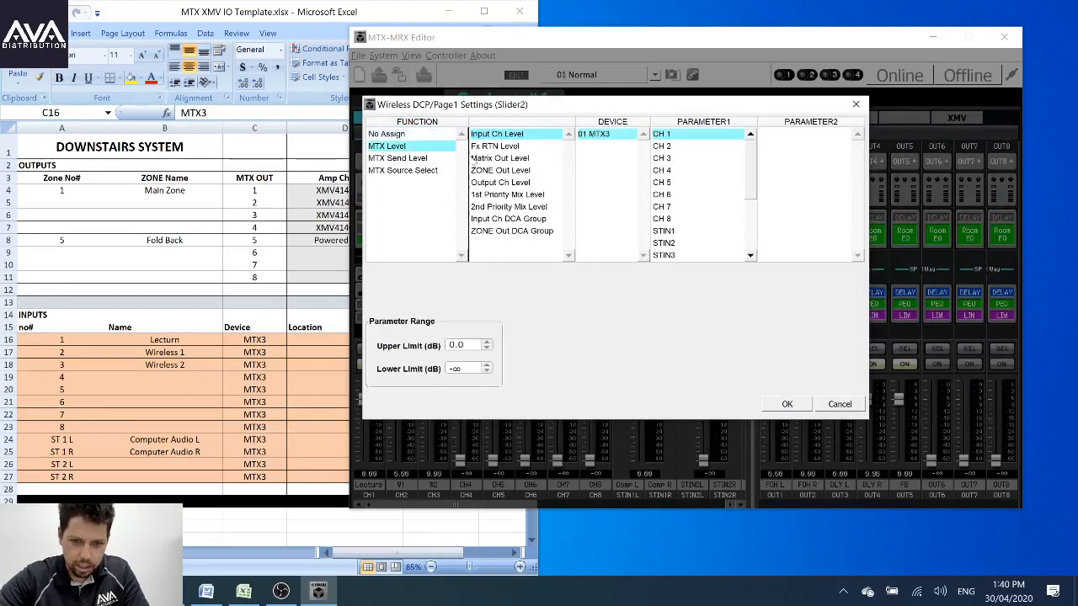
left_click(490, 171)
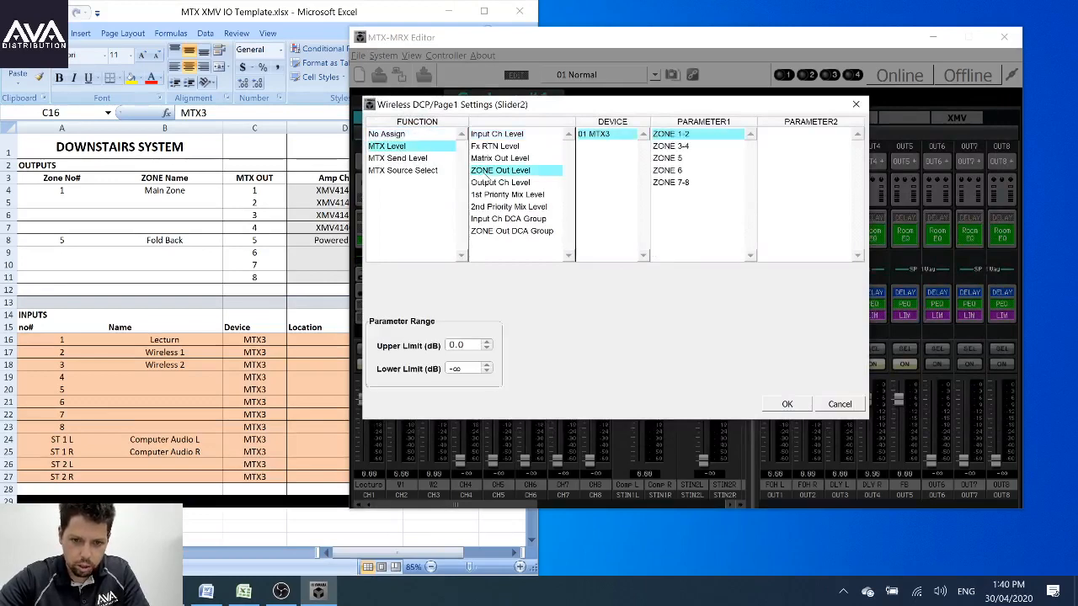
left_click(686, 158)
left_click(786, 404)
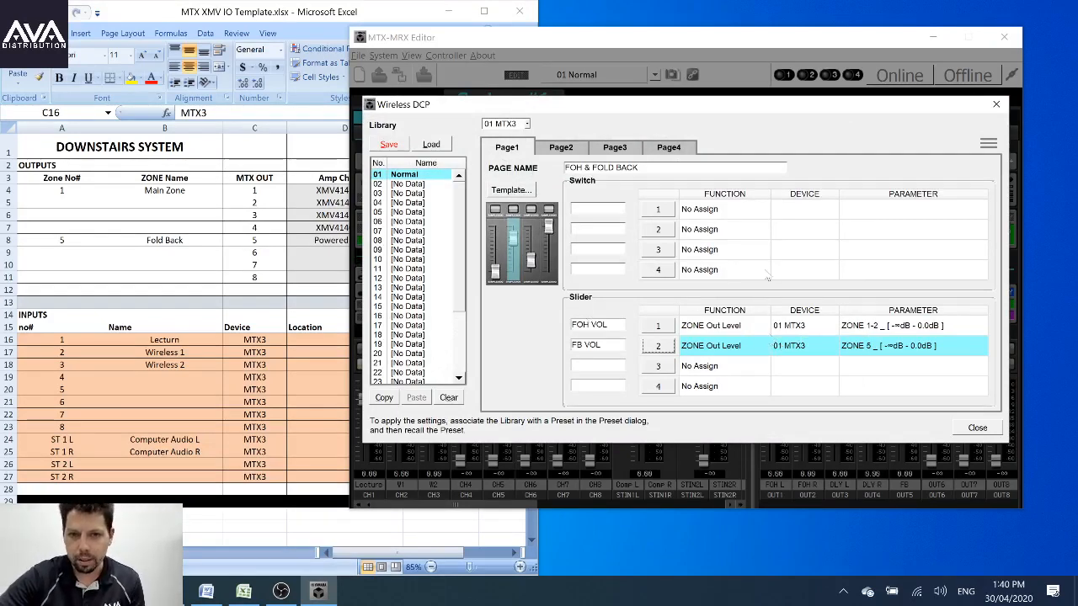
left_click(658, 365)
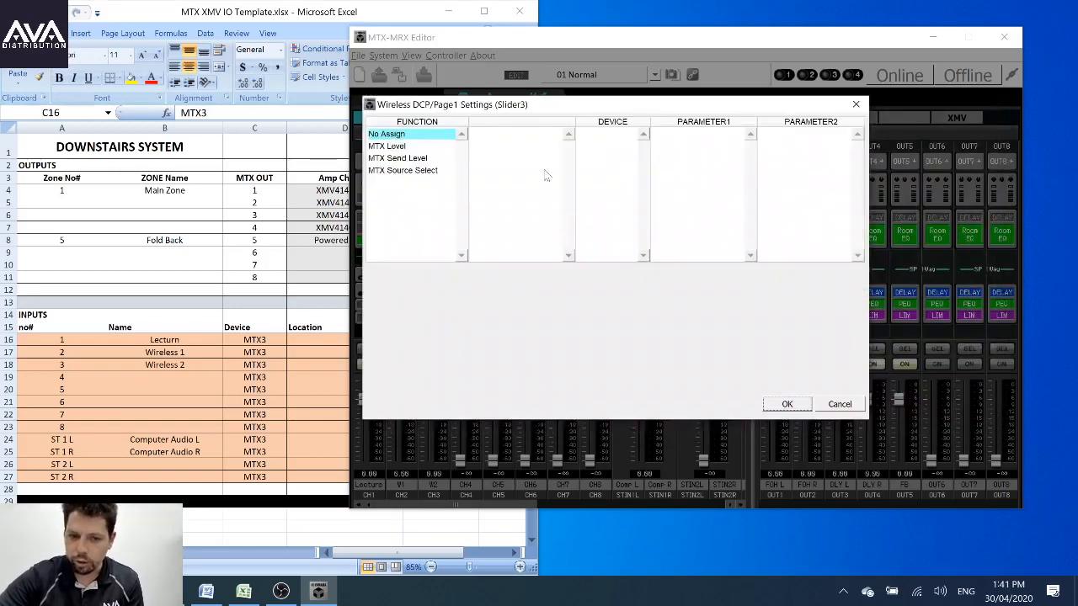
left_click(377, 147)
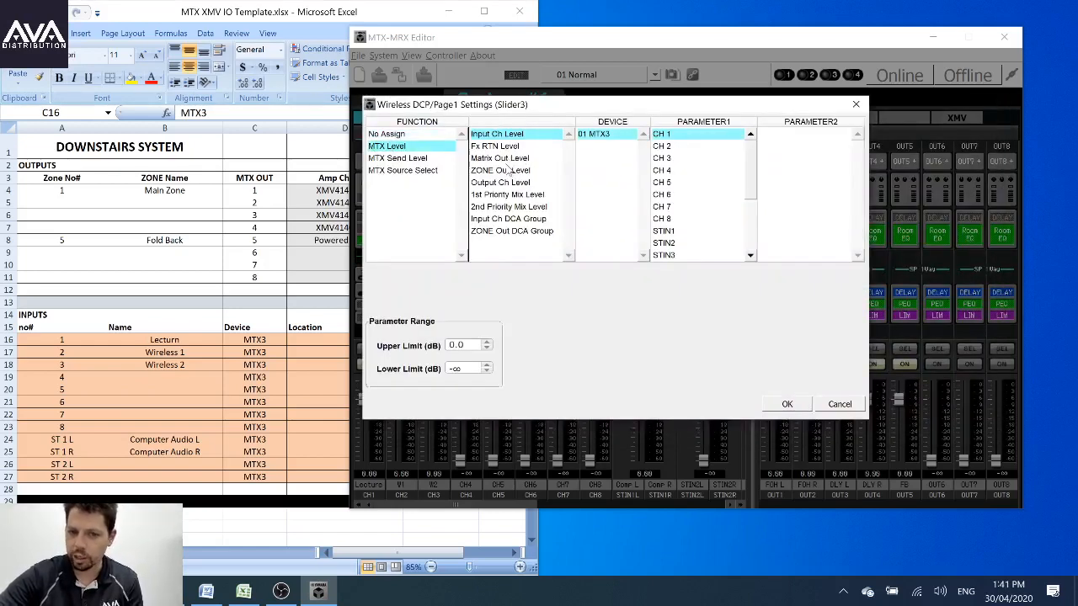
left_click(509, 171)
left_click(684, 147)
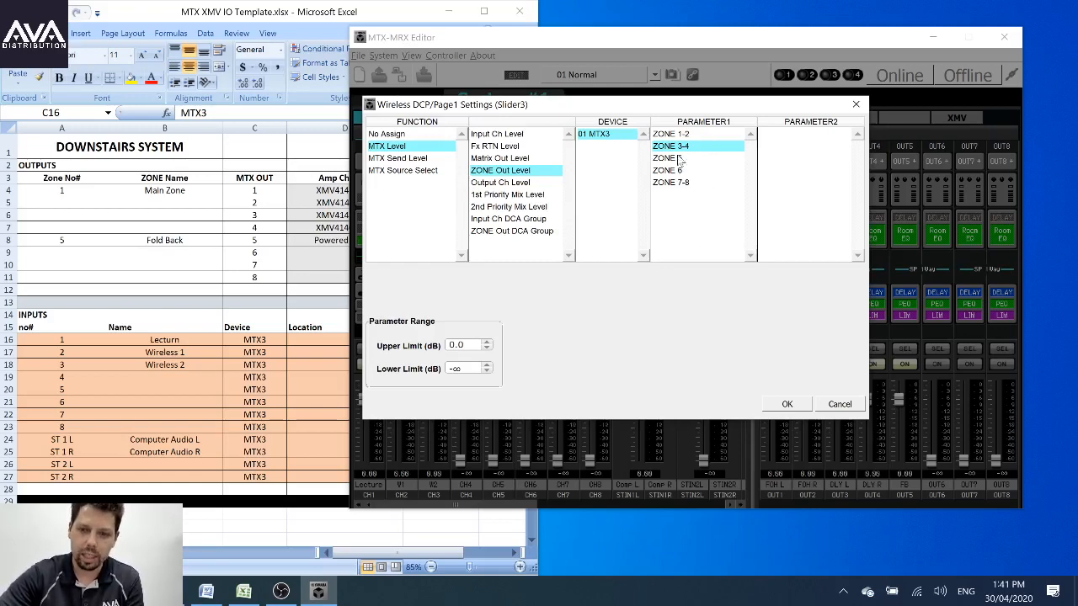
left_click(683, 136)
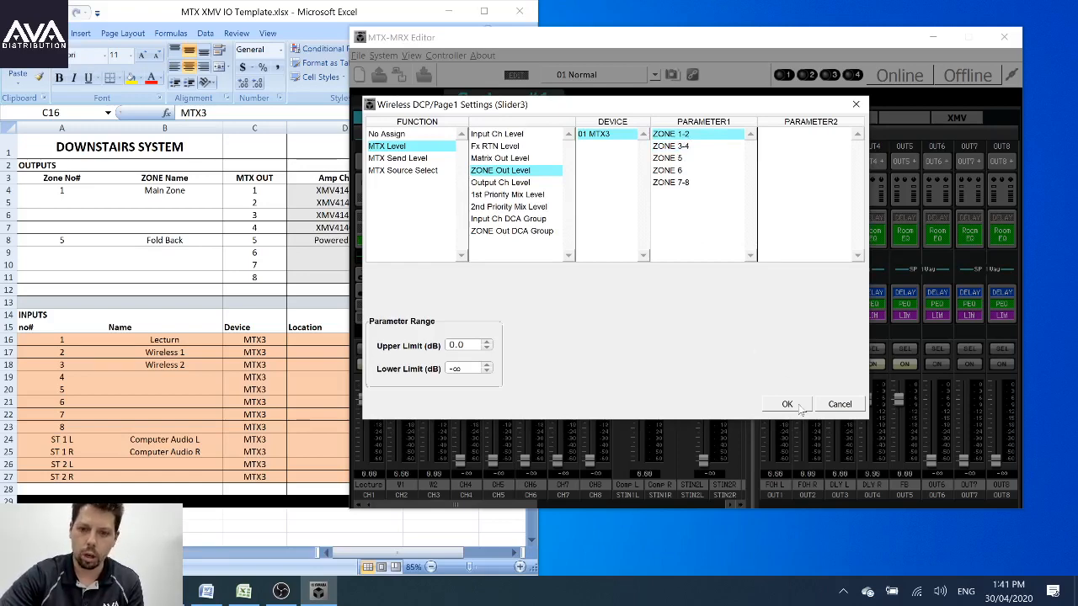
left_click(844, 404)
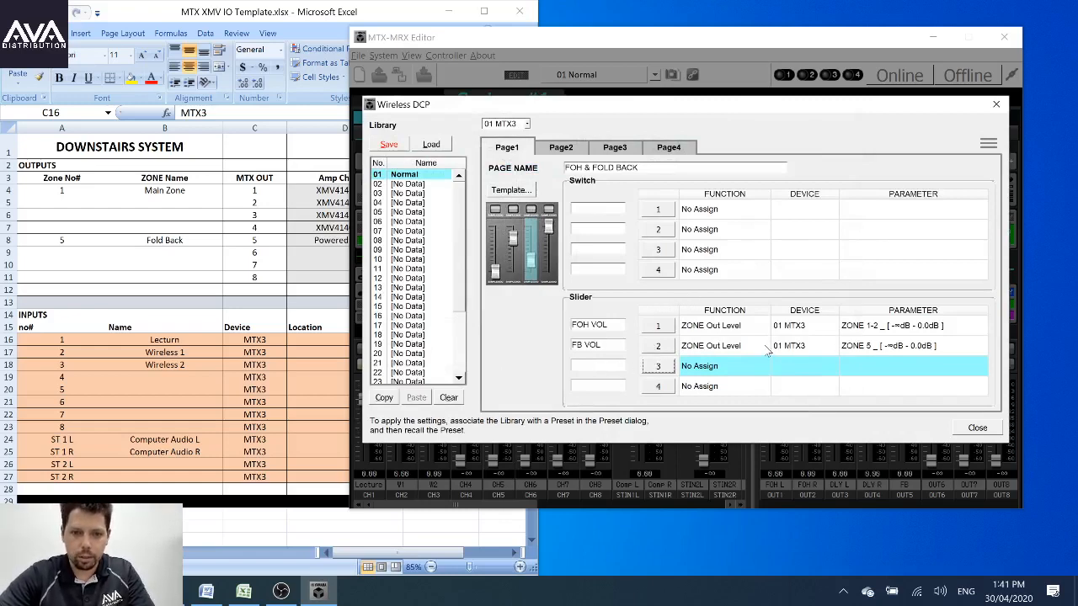
Step: Save the Wireless DCP settings over library 01 Normal
key("ctrl+s")
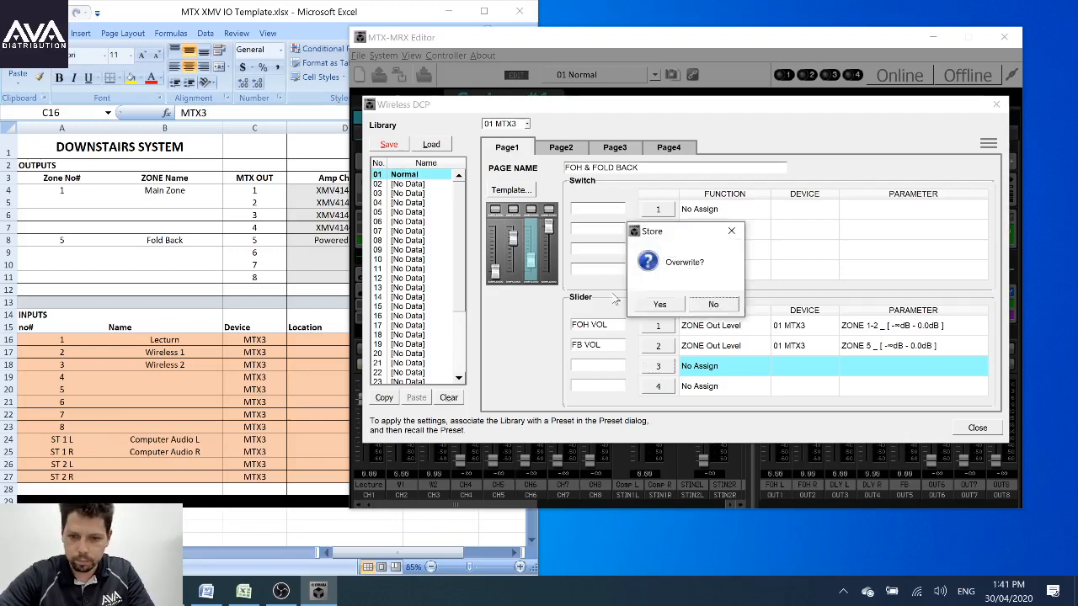
left_click(657, 305)
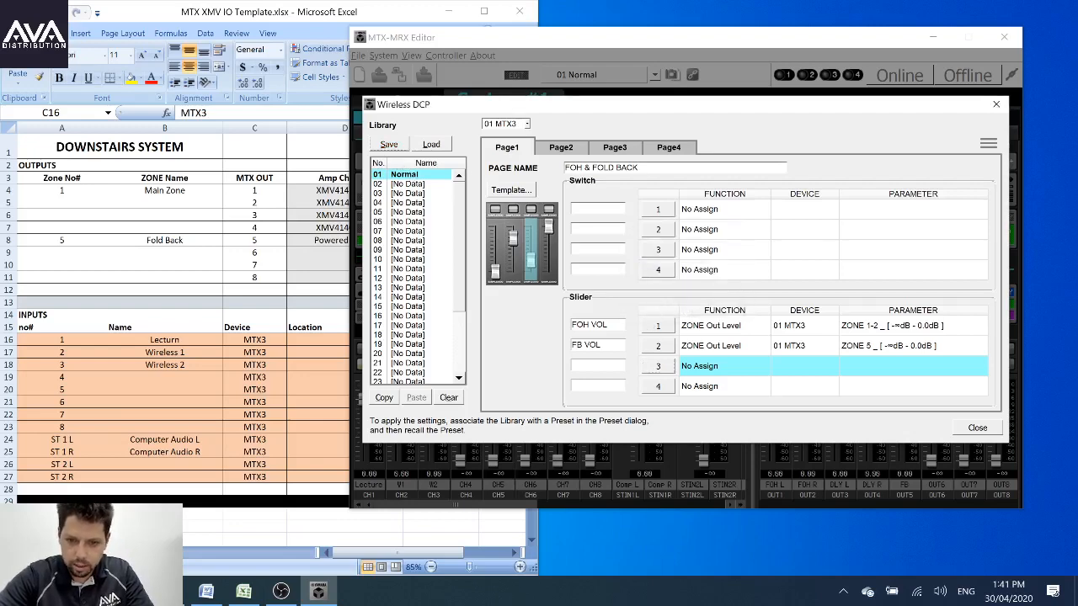
Step: Label the Wireless DCP Page3 switches "Lecturn", "COMPUTER", "Wireless 1" and "Wireless 2", and name the page "Inputs"
left_click(561, 149)
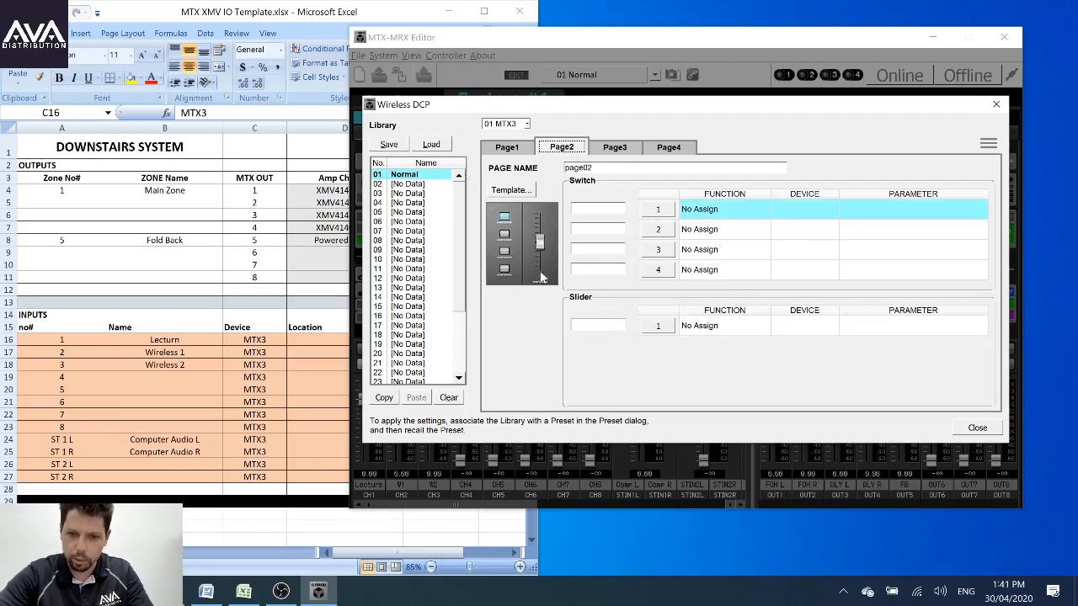
left_click(604, 145)
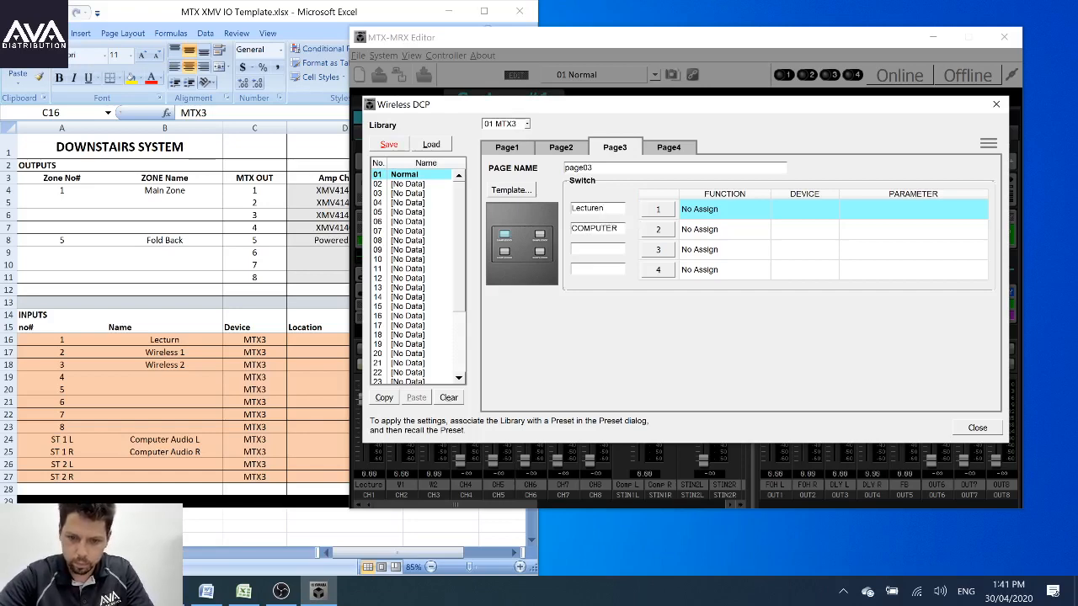
key("shift+Tab")
type("LE")
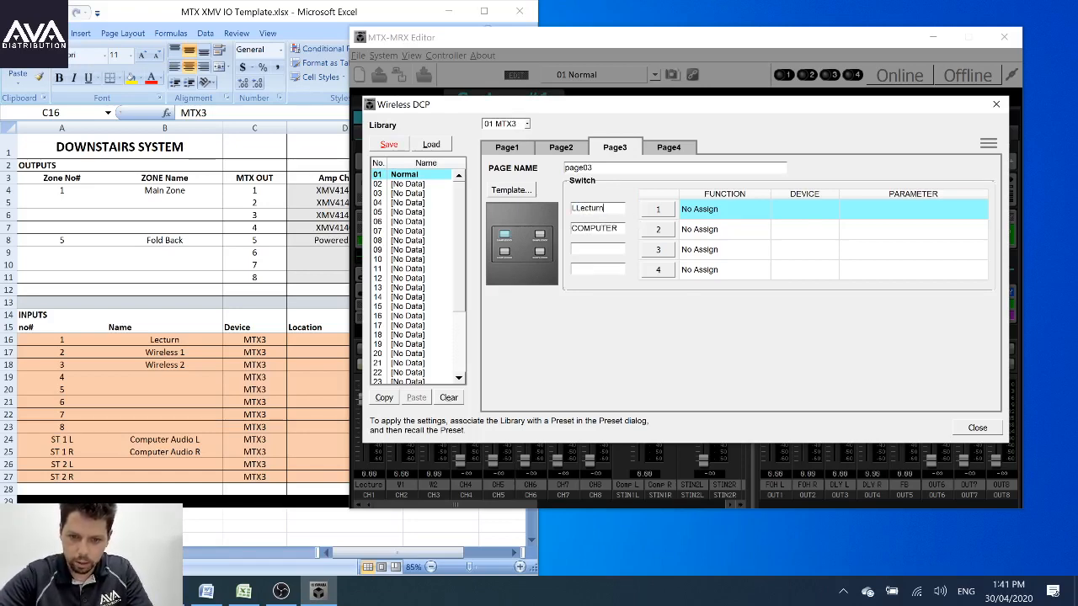
key("BackSpace")
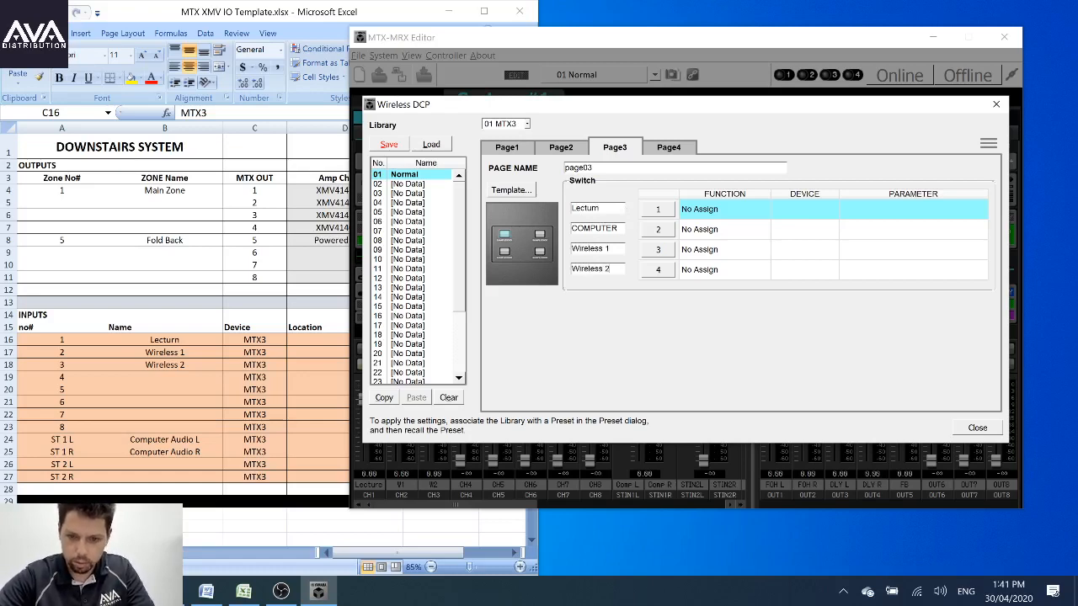
double_click(578, 167)
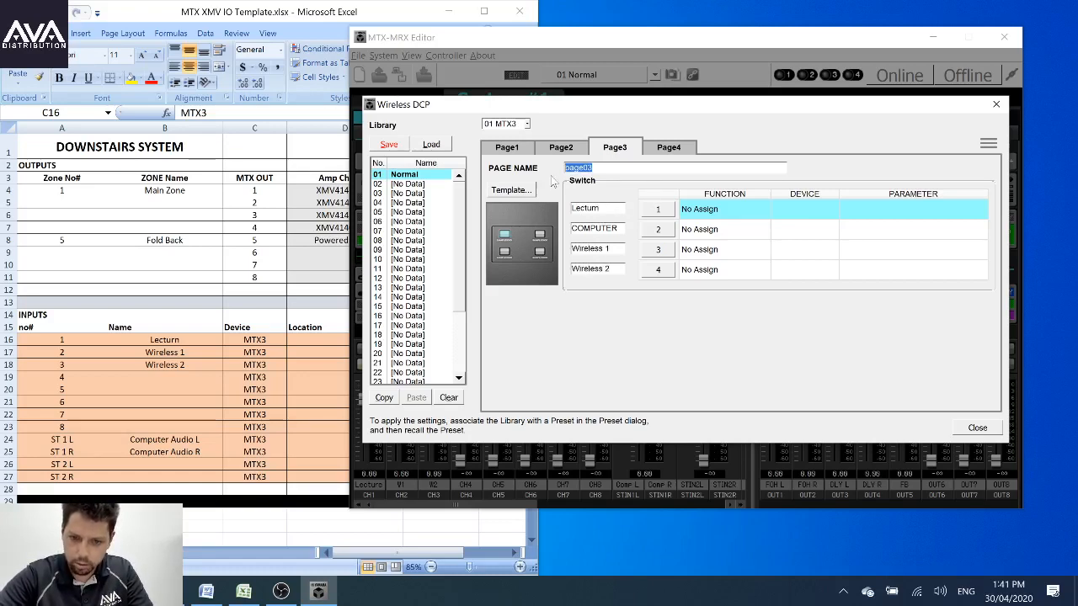
type("Inputs")
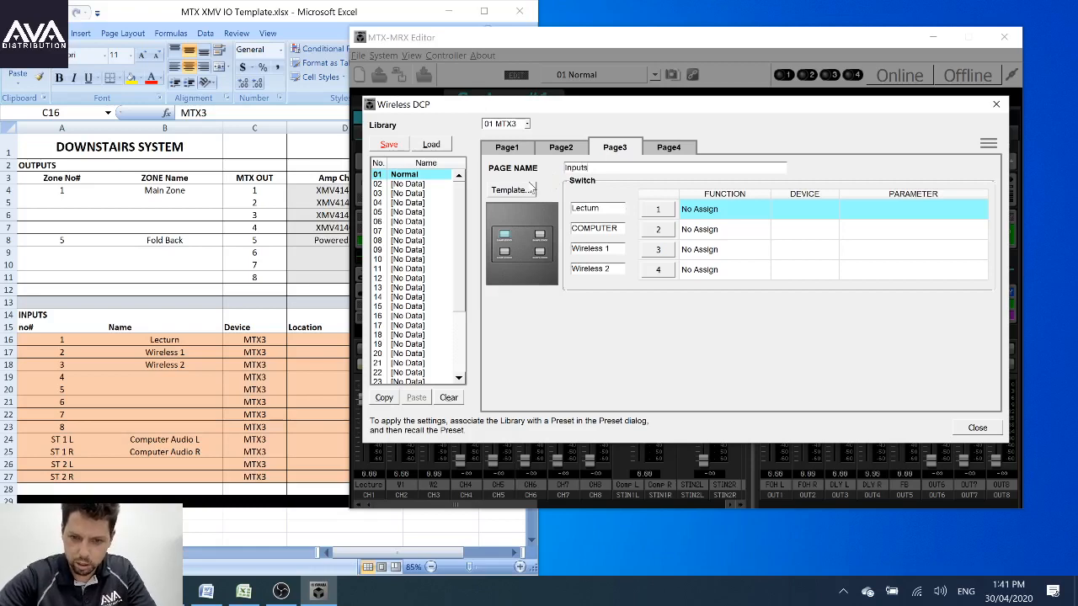
Step: Assign MTX ON with Input Ch ON for CH 1 of 01 MTX3 to Page3 switch 1
left_click(659, 210)
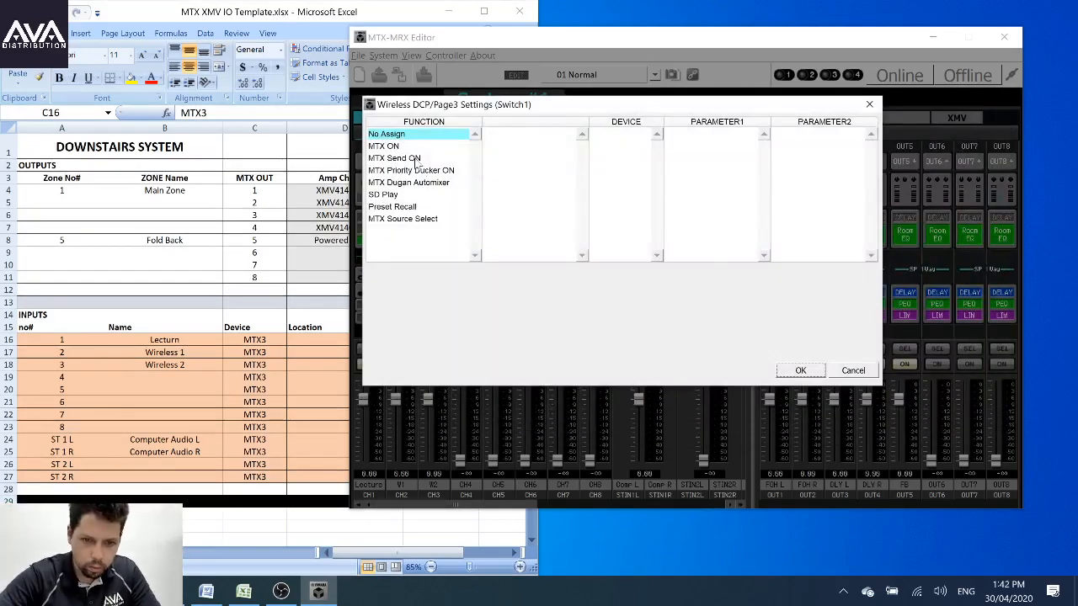
left_click(390, 147)
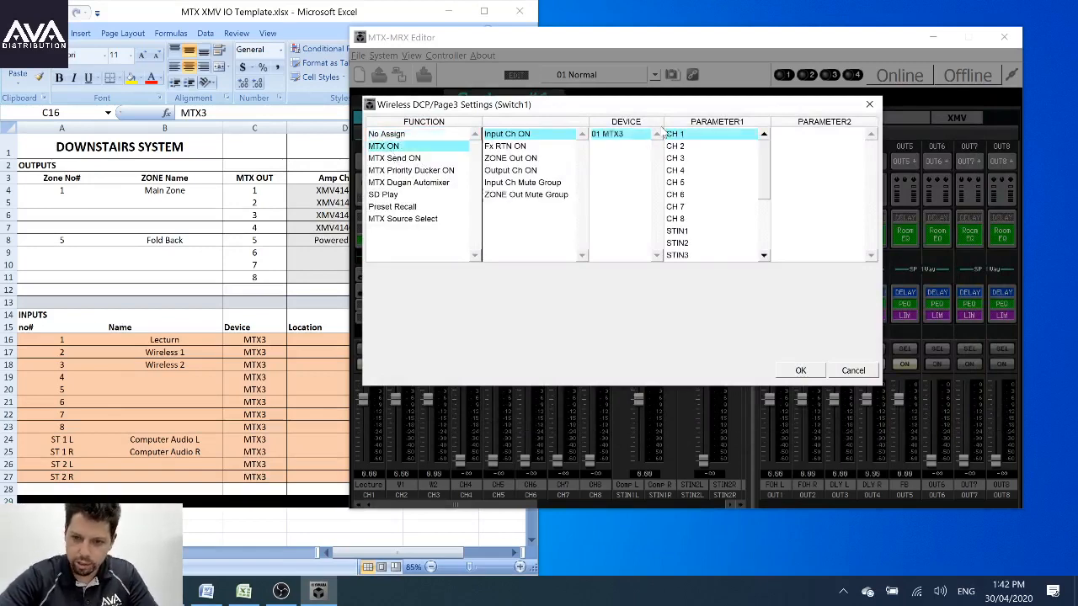
left_click(800, 371)
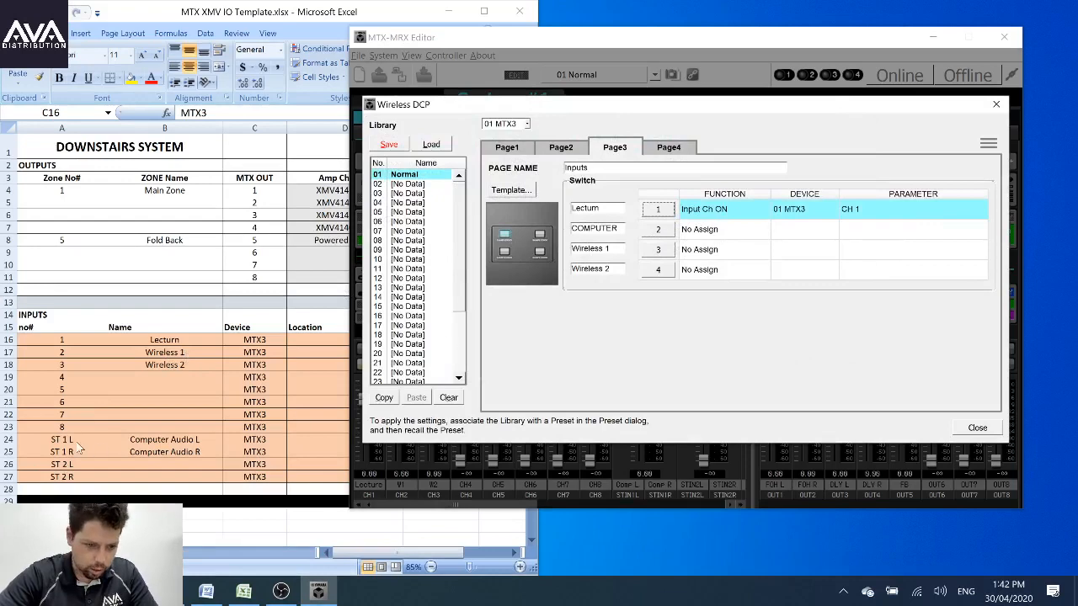
Step: Assign MTX ON with Input Ch ON for STIN1 of 01 MTX3 to Page3 switch 2
left_click(658, 229)
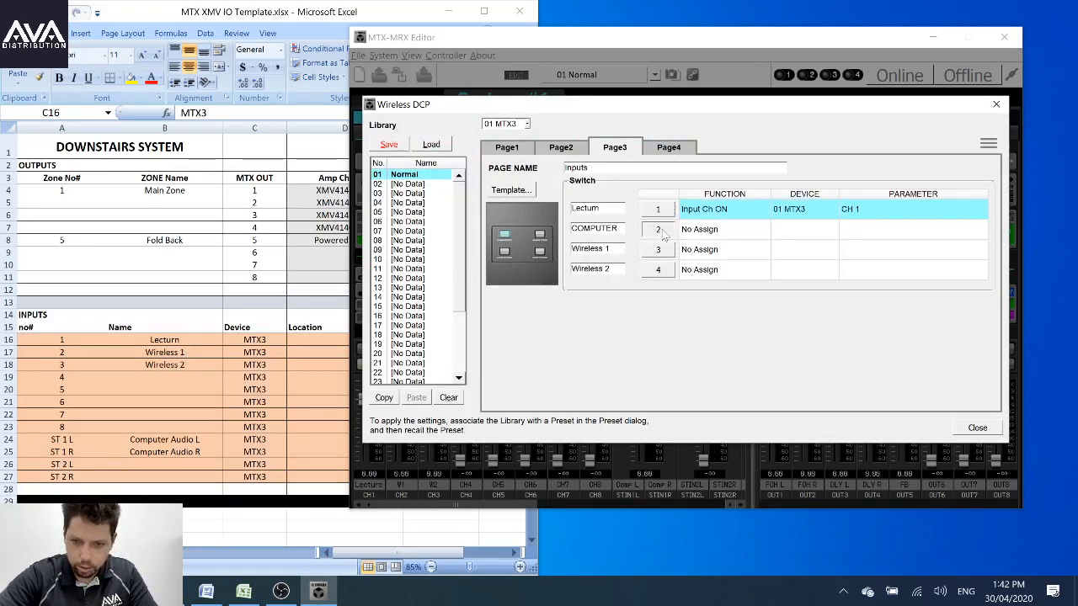
left_click(383, 147)
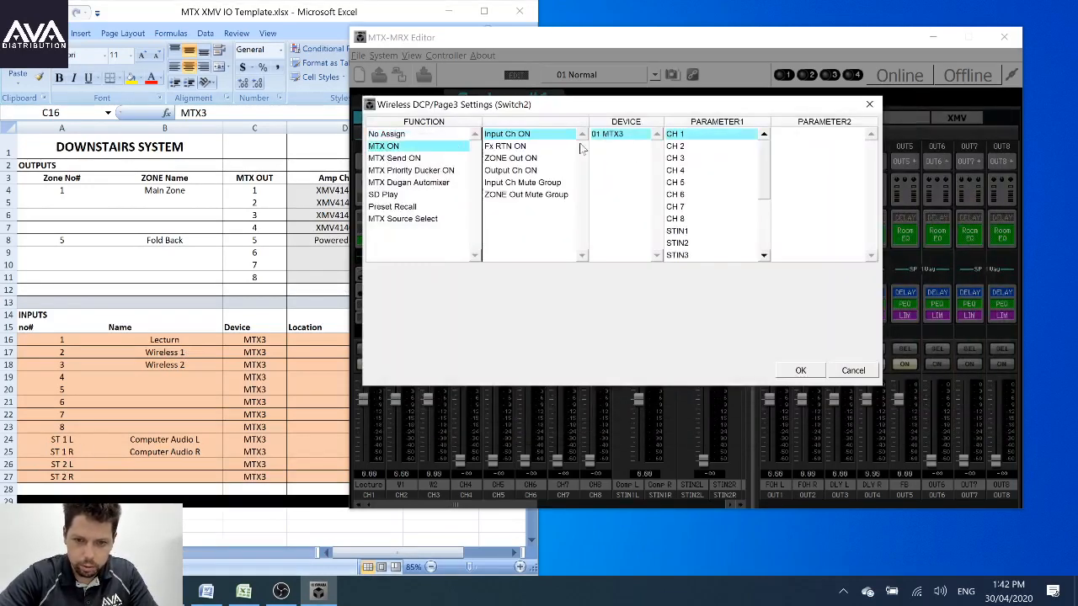
left_click(678, 232)
left_click(804, 371)
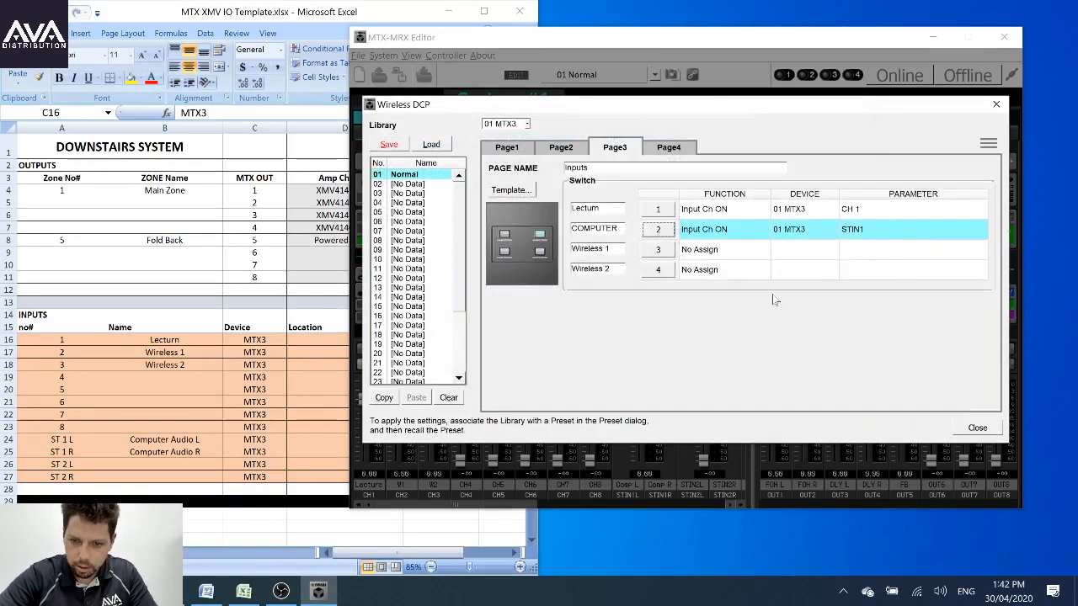
Step: Assign MTX ON with Input Ch ON for CH 2 of 01 MTX3 to Page3 switch 3
left_click(658, 249)
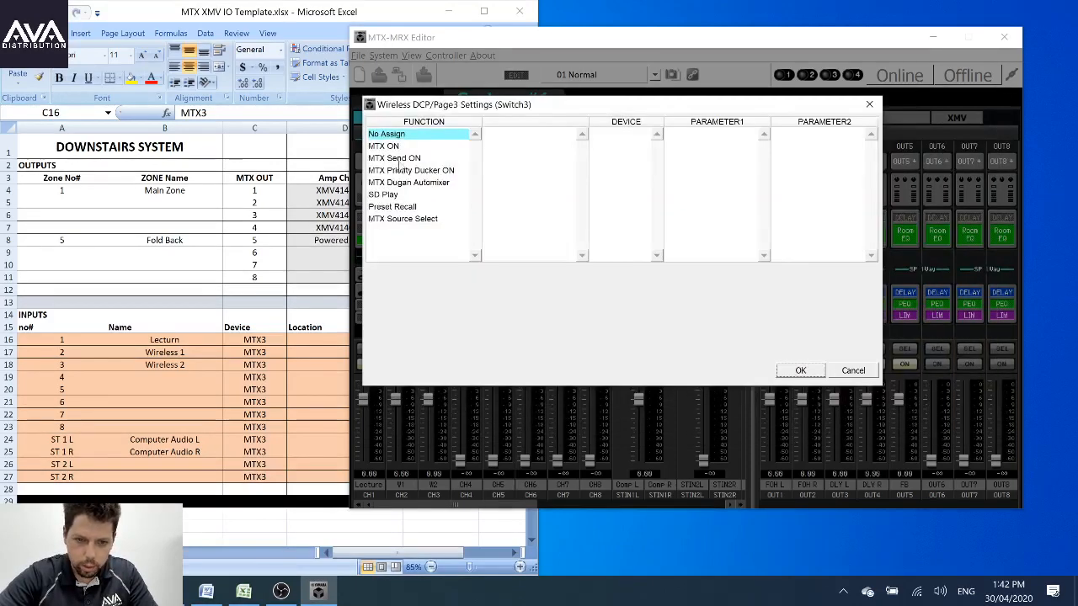
left_click(392, 147)
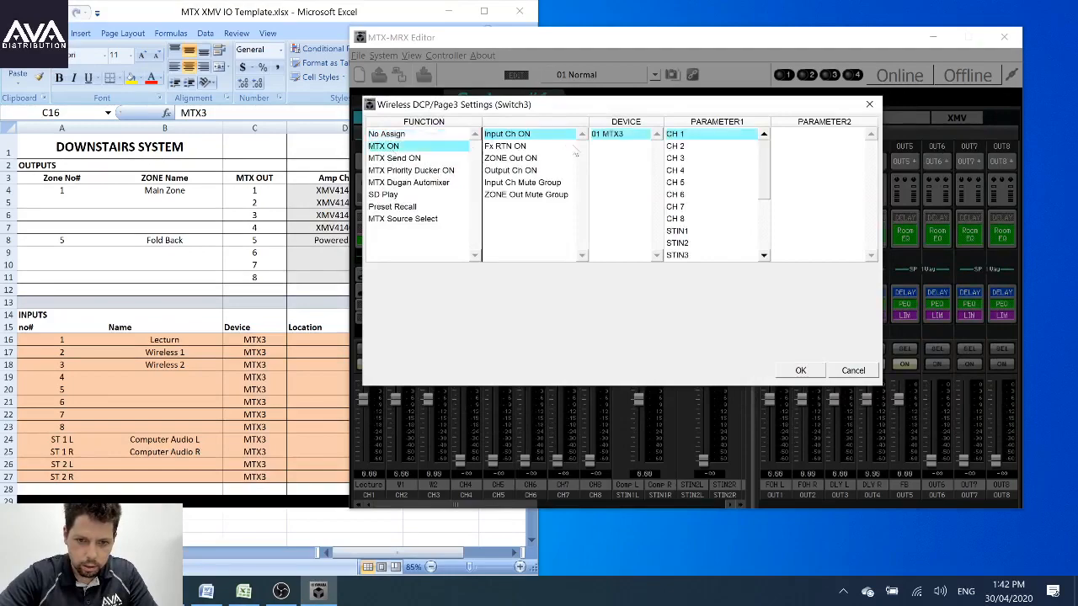
left_click(674, 146)
left_click(800, 370)
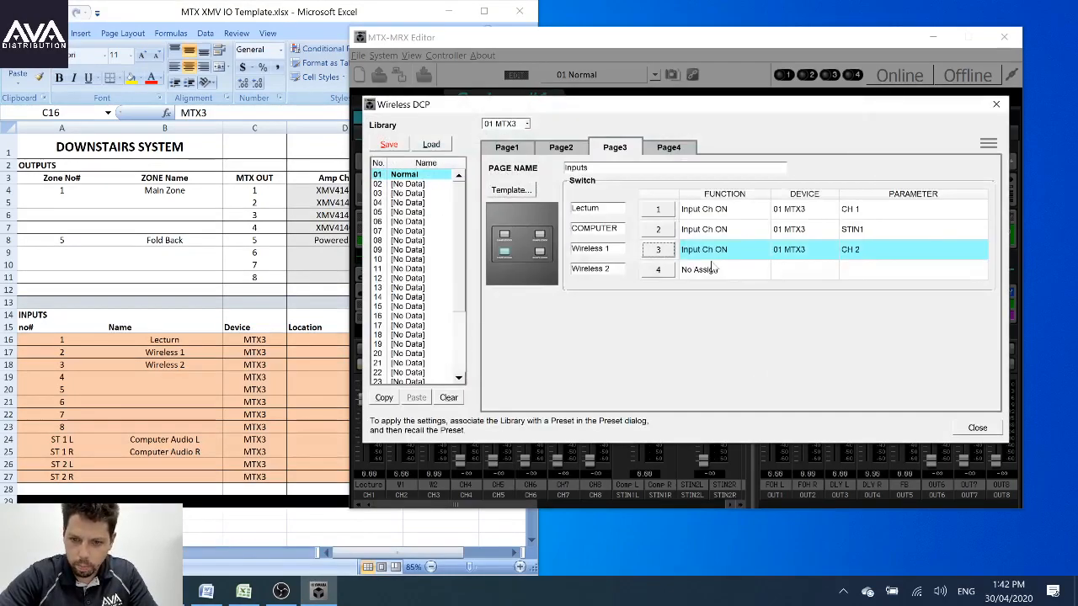
Step: Assign MTX ON with Input Ch ON for CH 3 of 01 MTX3 to Page3 switch 4
left_click(668, 269)
left_click(394, 146)
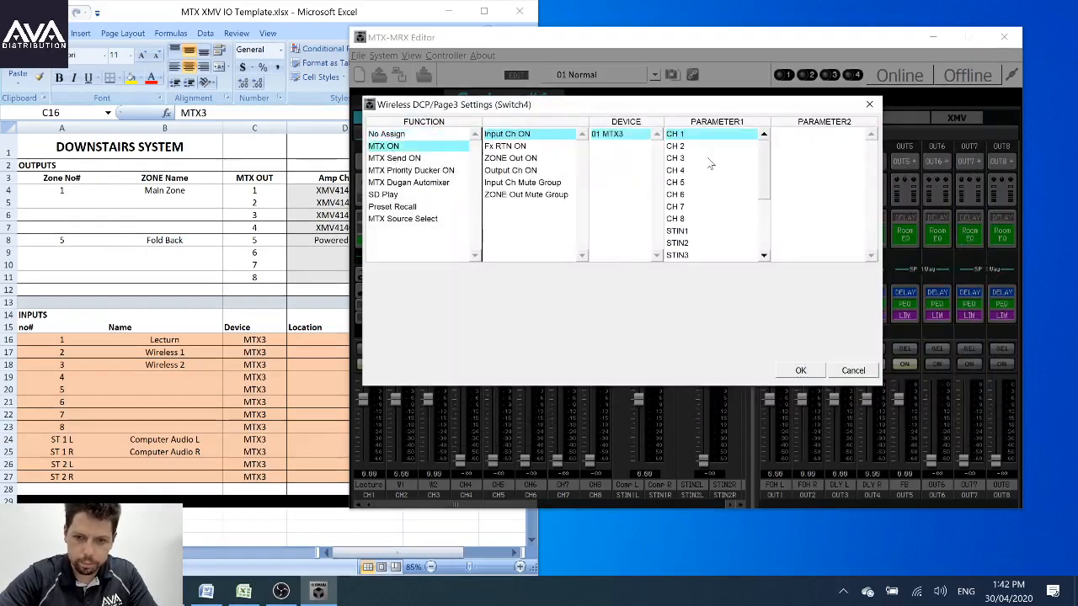
left_click(676, 158)
left_click(801, 371)
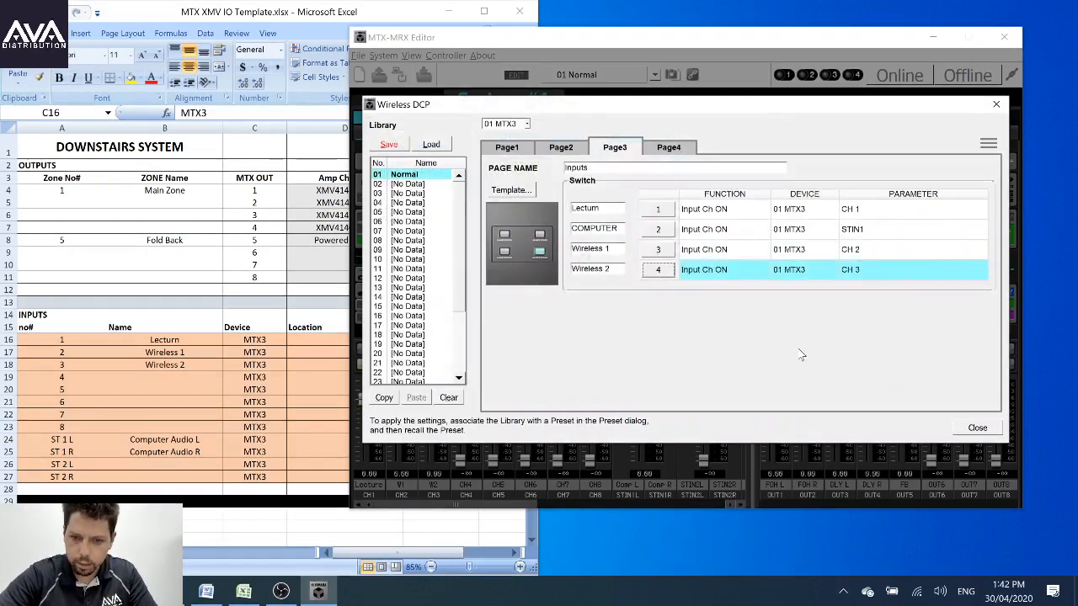
Step: Overwrite Wireless DCP library 01 Normal with the Page3 settings and review the Page1 and Page3 assignments
left_click(389, 144)
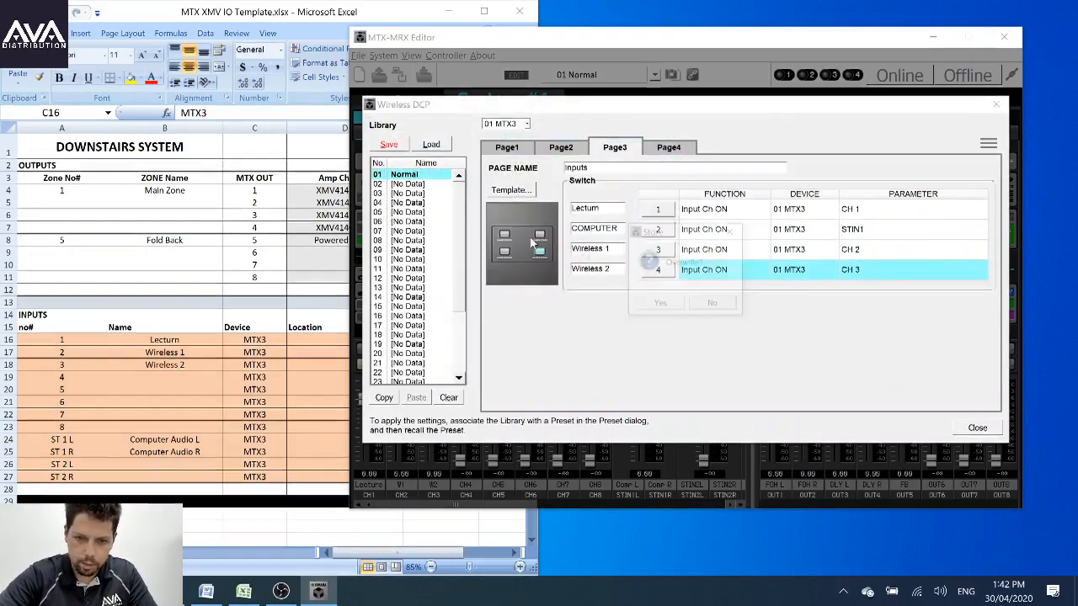
left_click(658, 305)
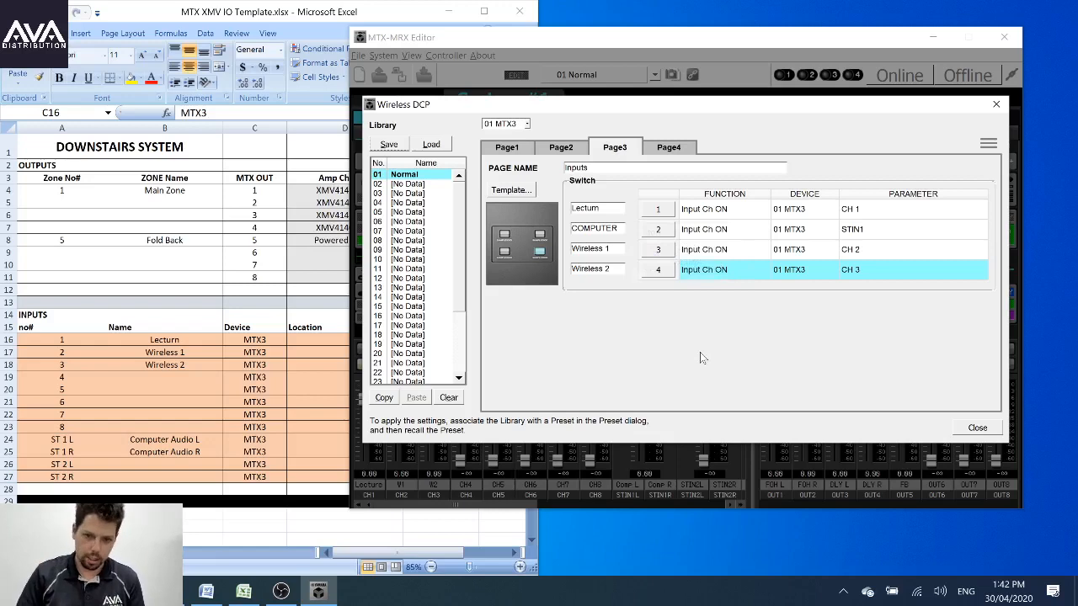
left_click(505, 148)
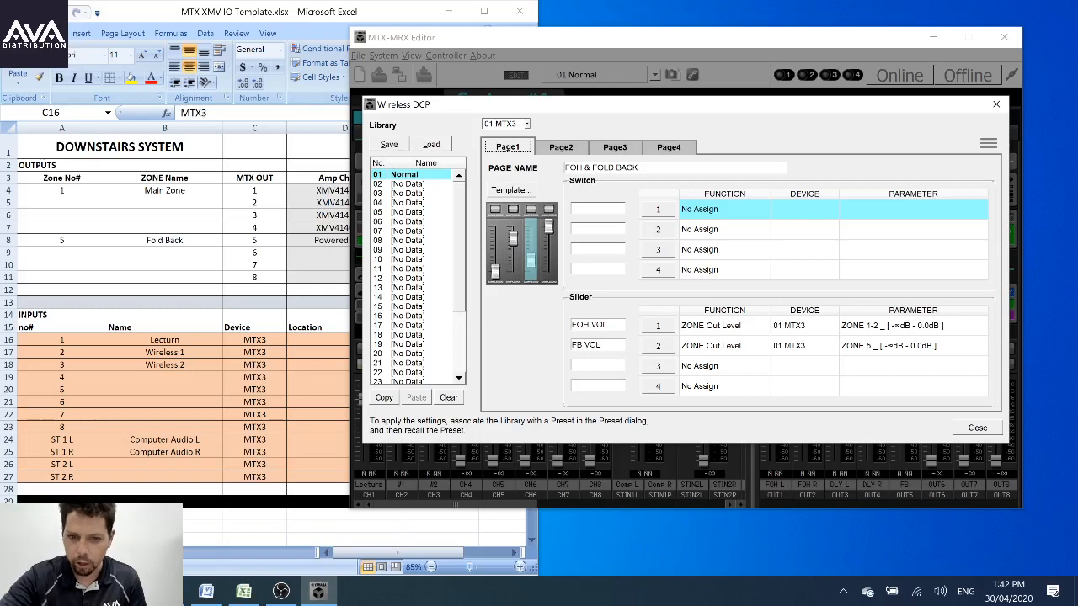
left_click(615, 148)
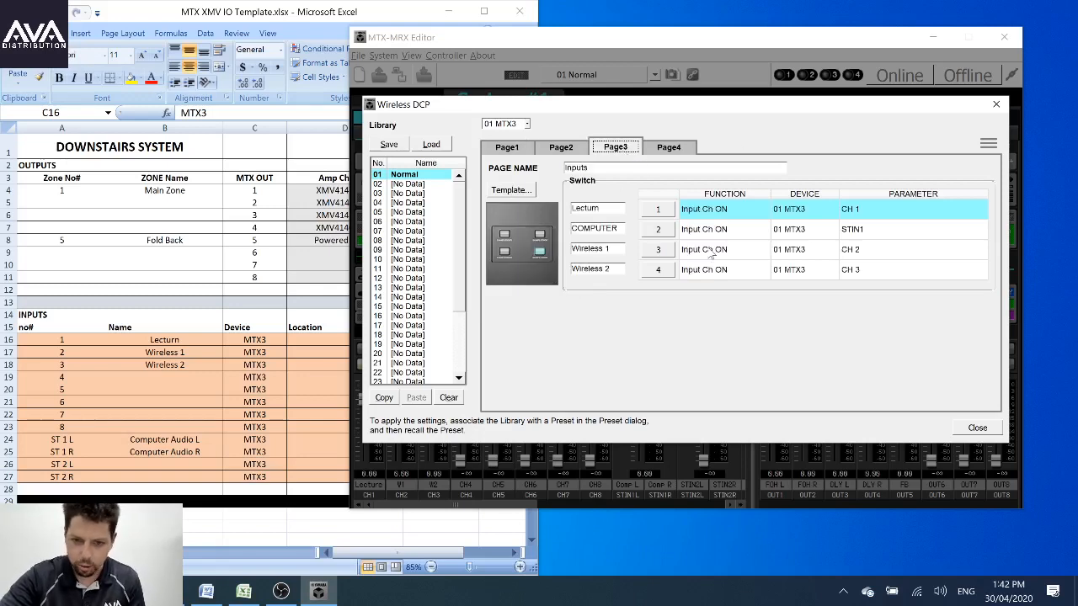
left_click(511, 149)
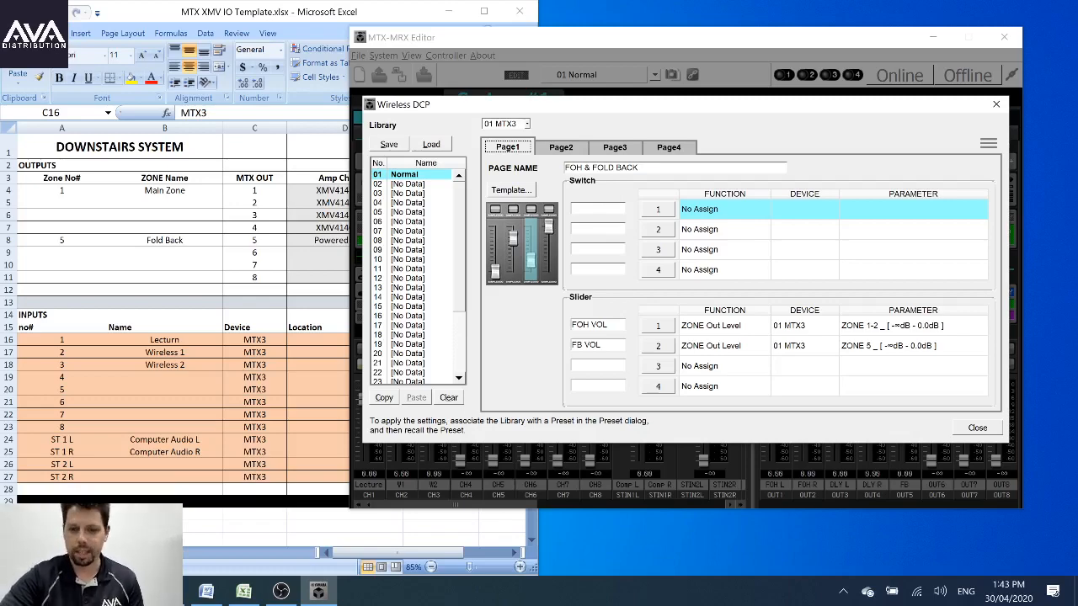
left_click(977, 428)
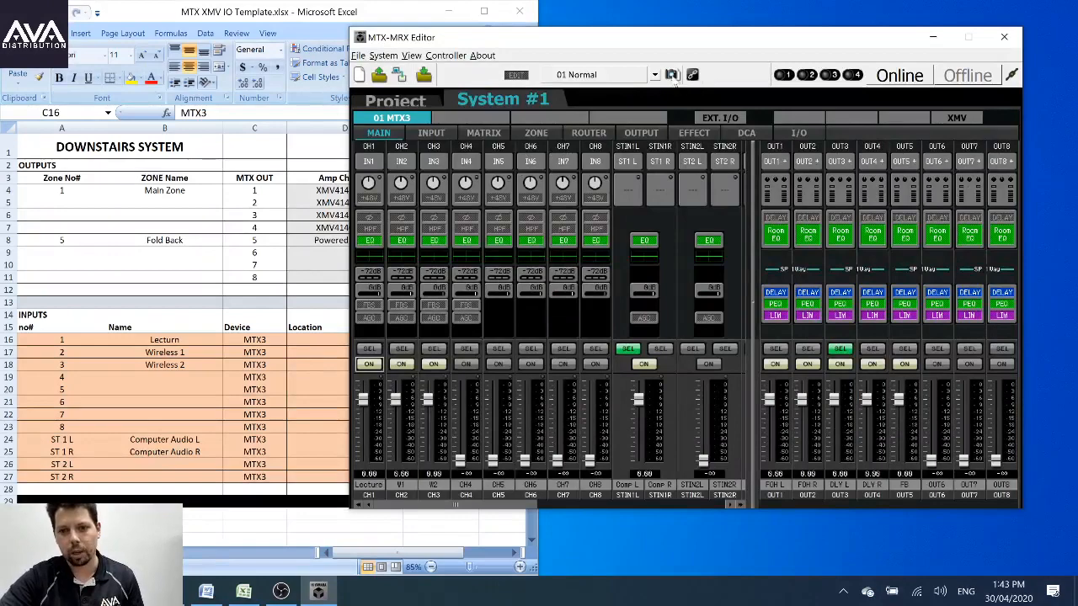
Step: Assign Wireless DCP library 01 Normal to preset 01 Normal
left_click(671, 74)
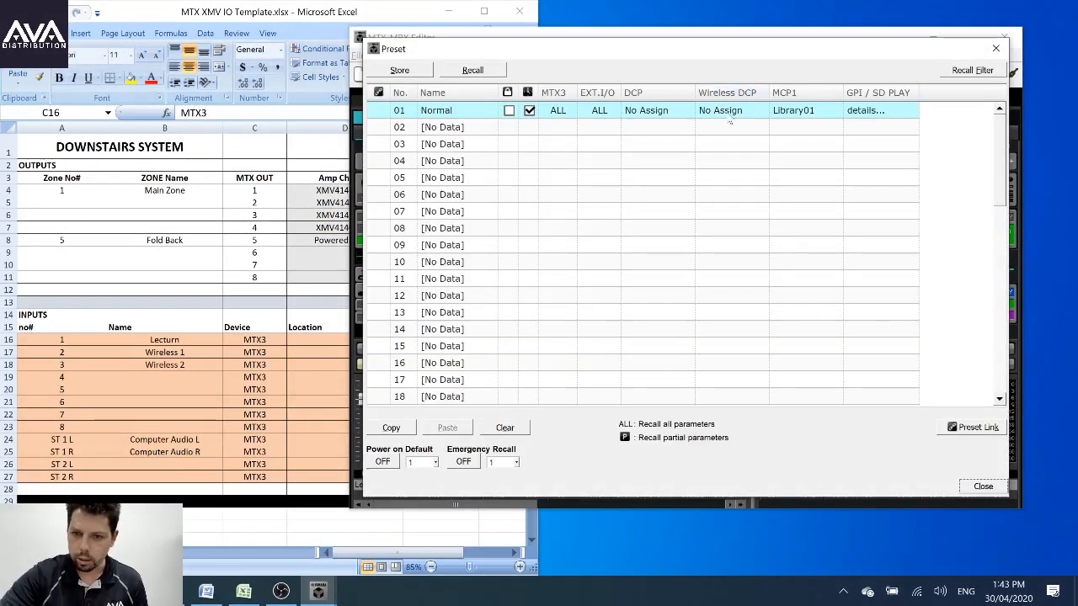
double_click(735, 112)
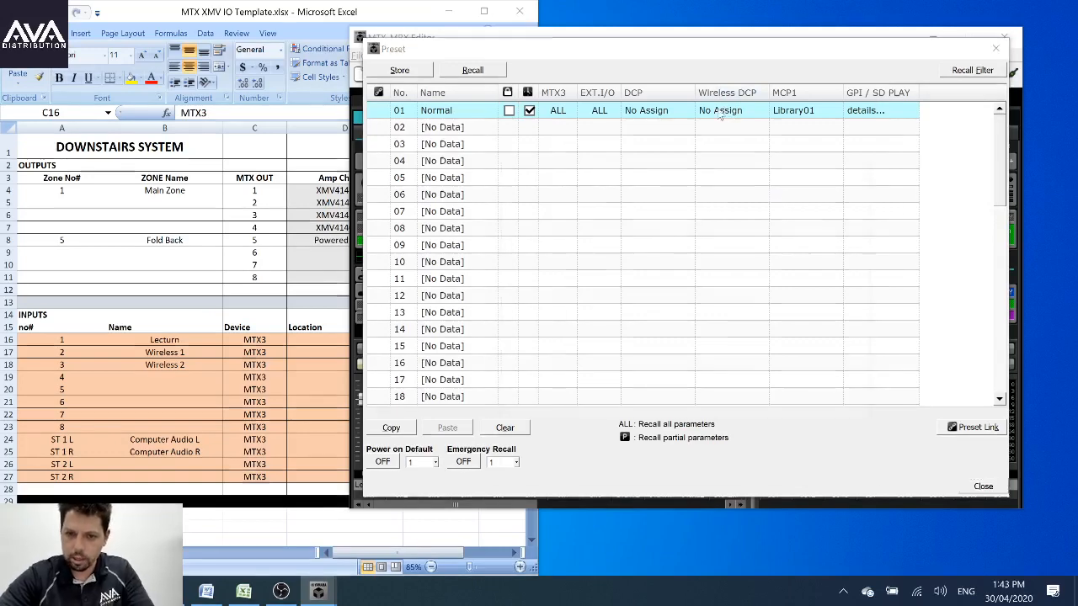
left_click(639, 103)
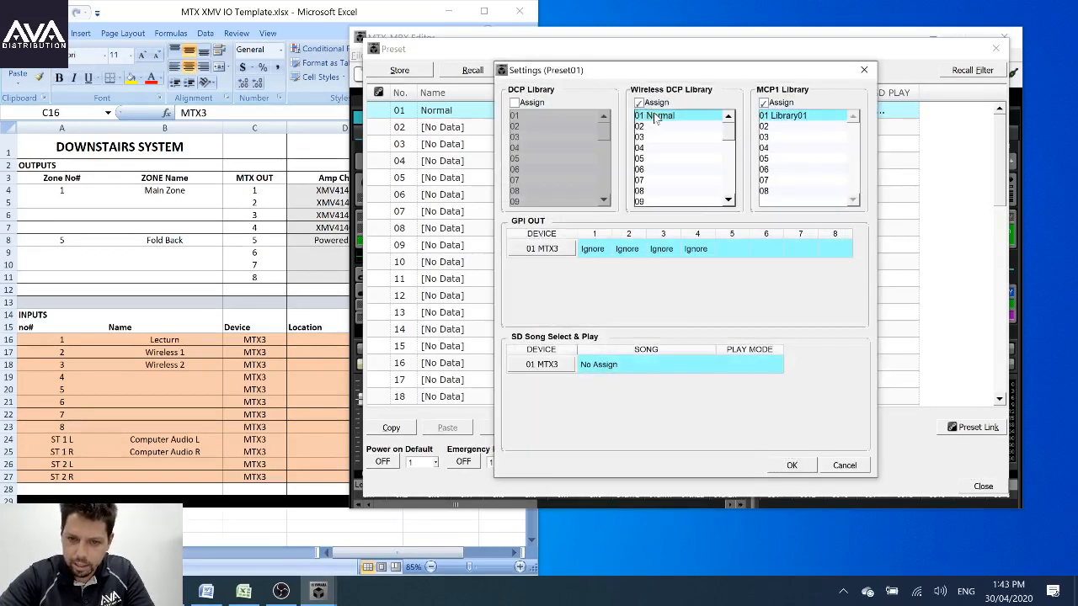
left_click(791, 464)
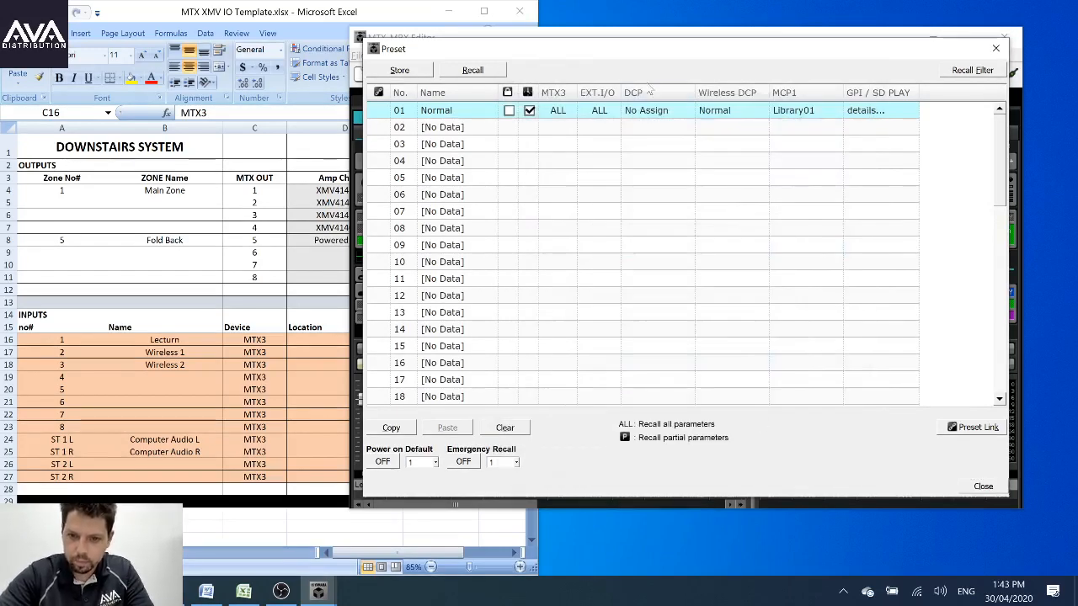
left_click(985, 487)
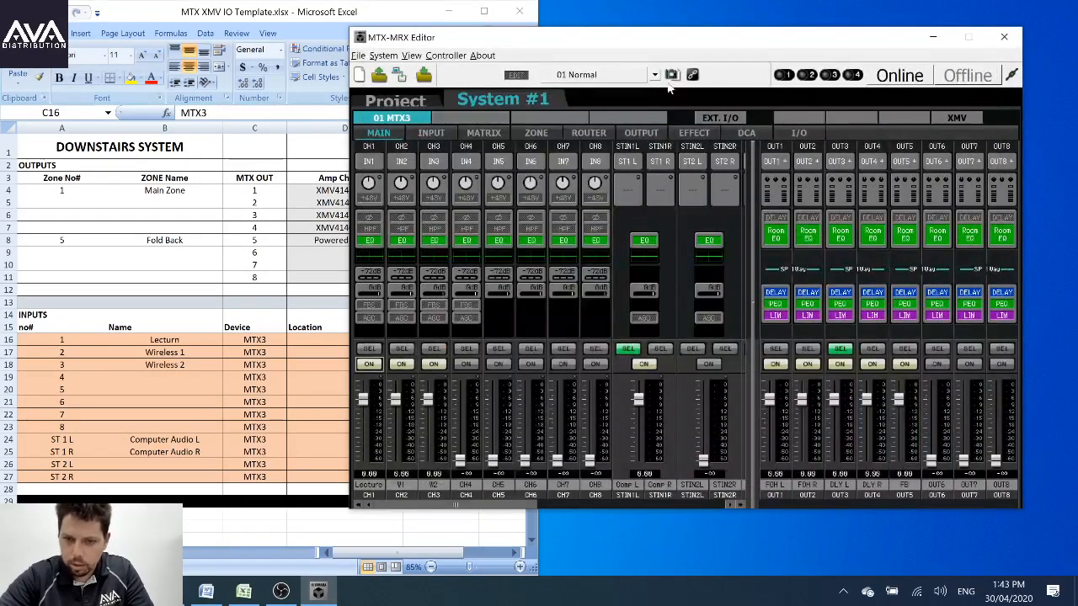
Step: Bring the system online by synchronizing the project to the device
left_click_drag(633, 43, 589, 46)
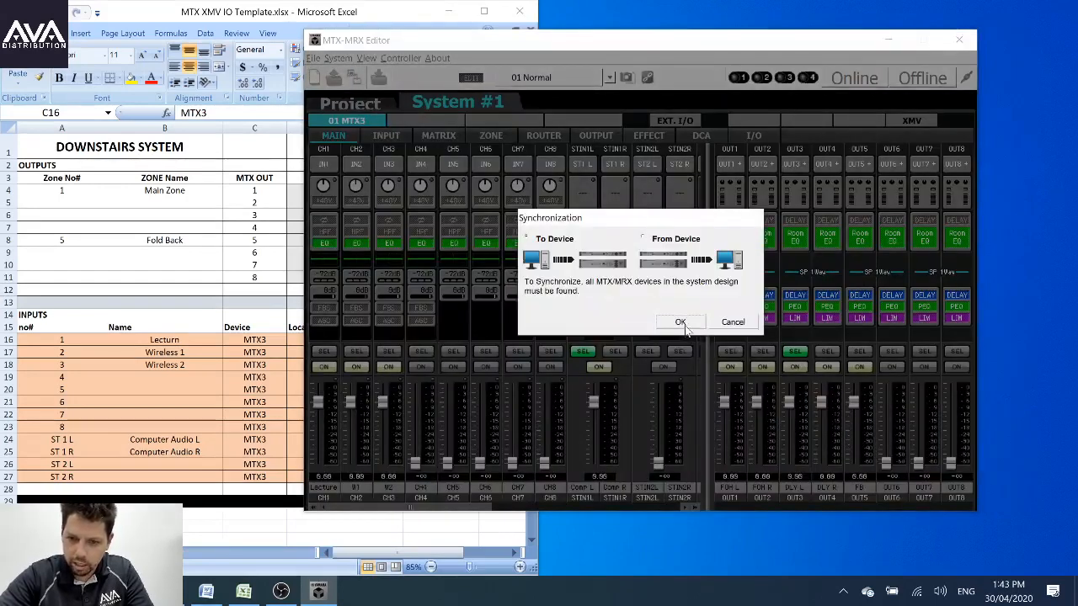
left_click(681, 323)
left_click(760, 460)
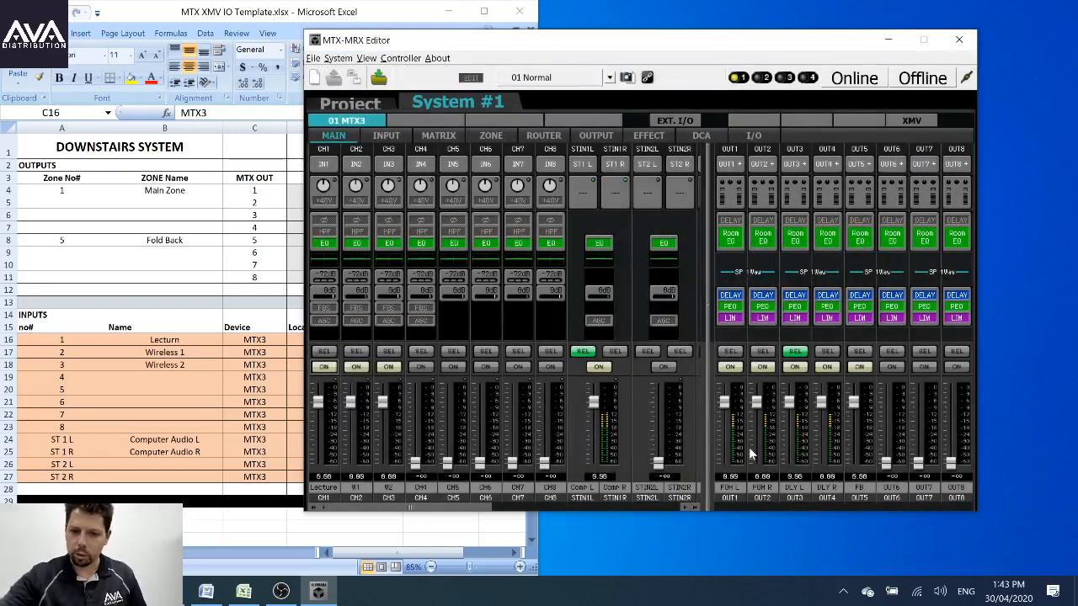
Step: Boost the low shelf of the Comp L input EQ by about 6.1 dB and overwrite preset Normal
left_click(599, 244)
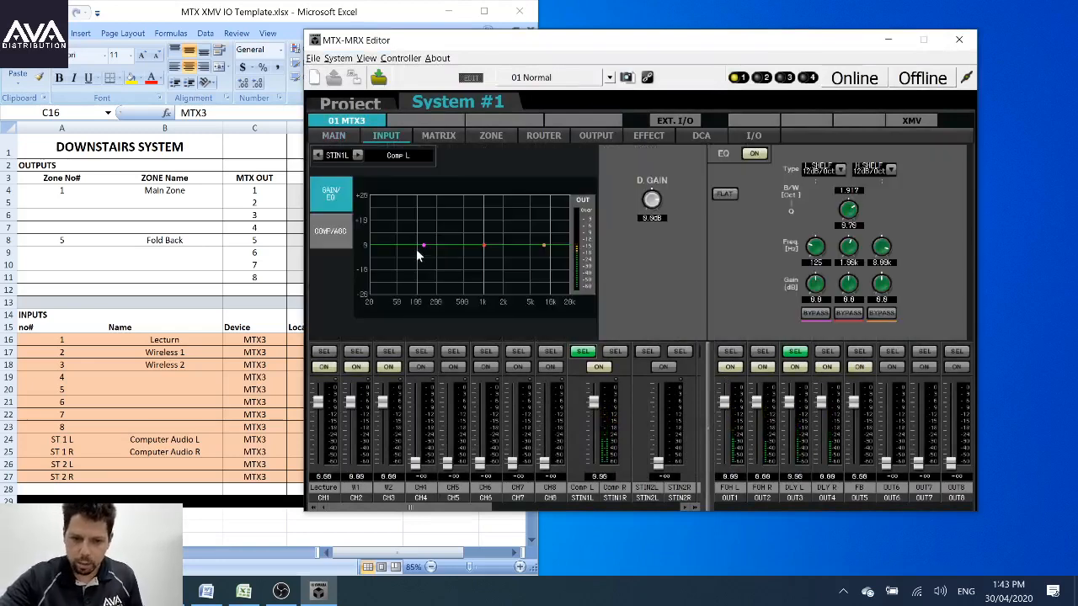
left_click_drag(423, 243, 407, 229)
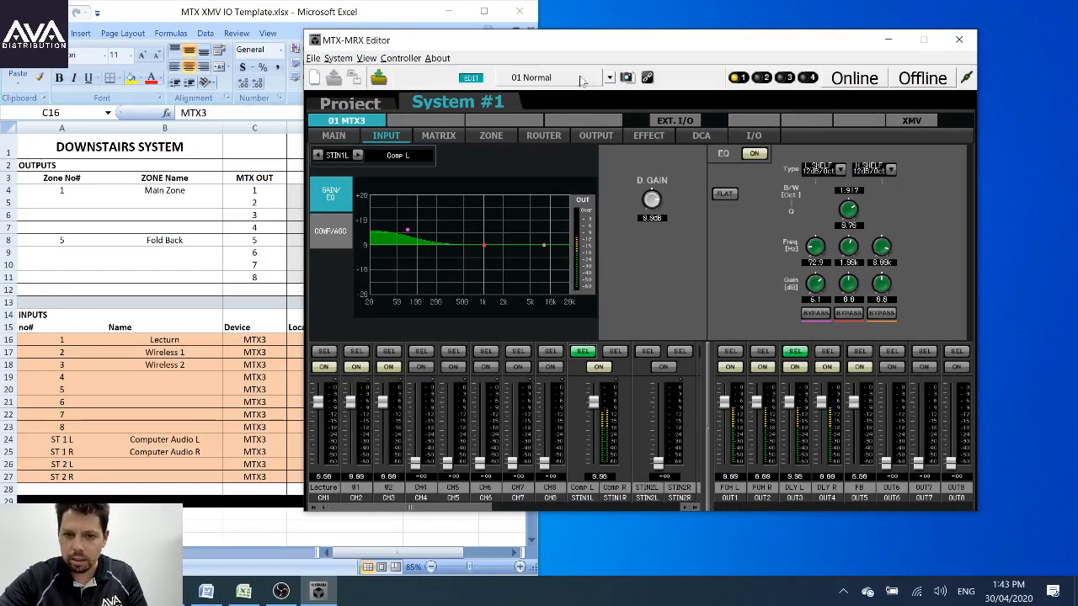
left_click(625, 78)
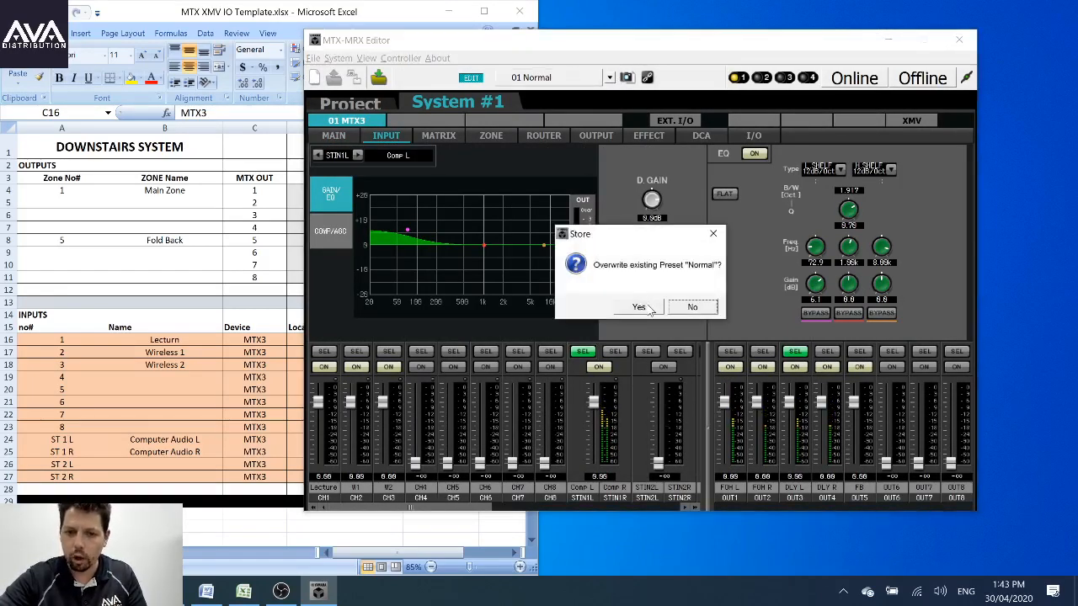
left_click(640, 307)
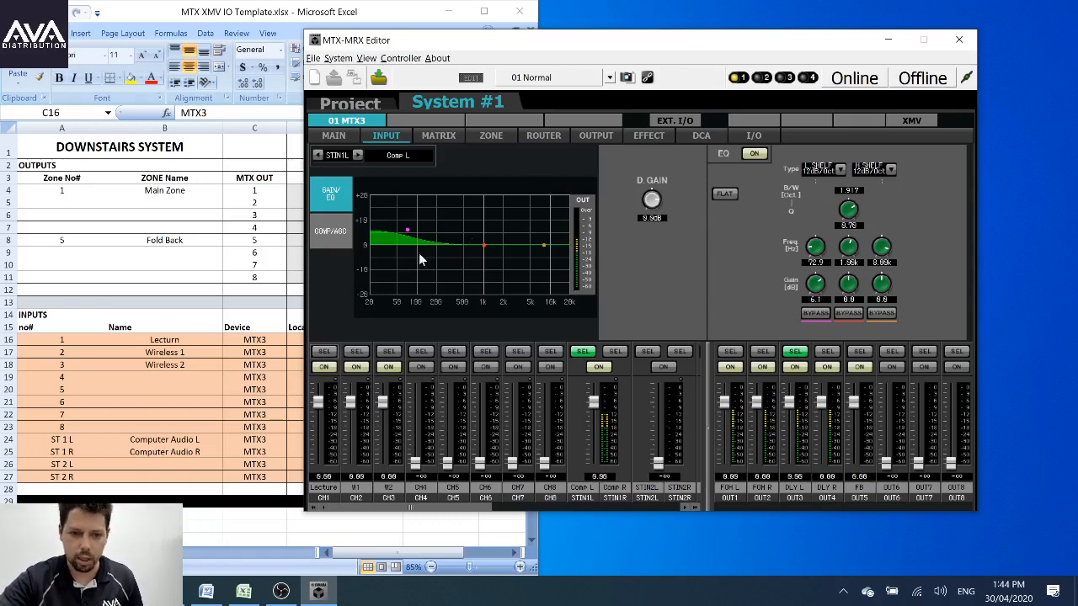
Step: Set the analog input gain of CH1 Lecture to 24 dB
left_click(334, 135)
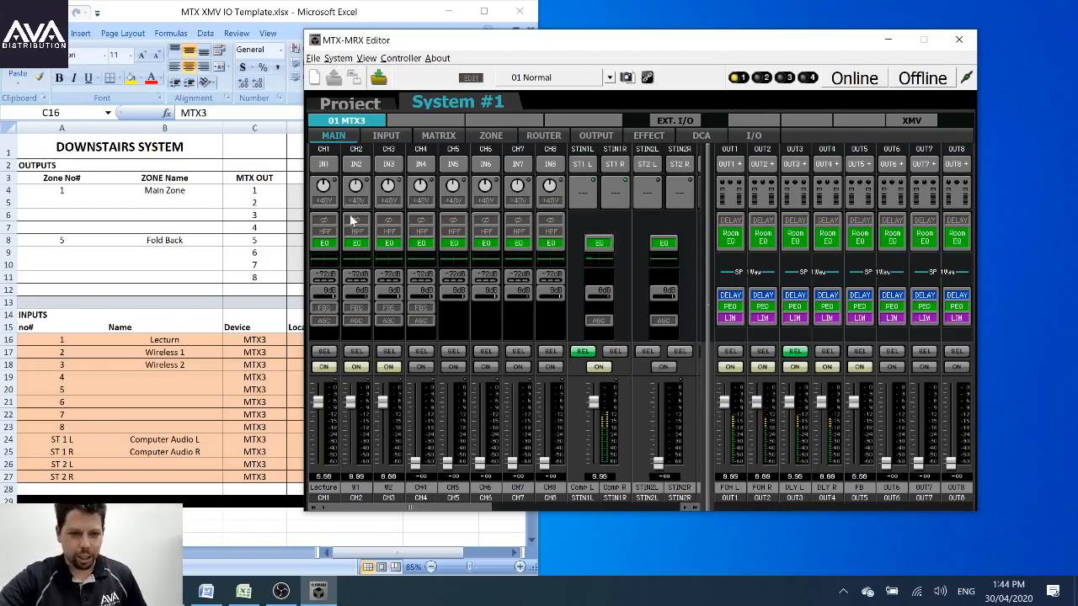
left_click(323, 186)
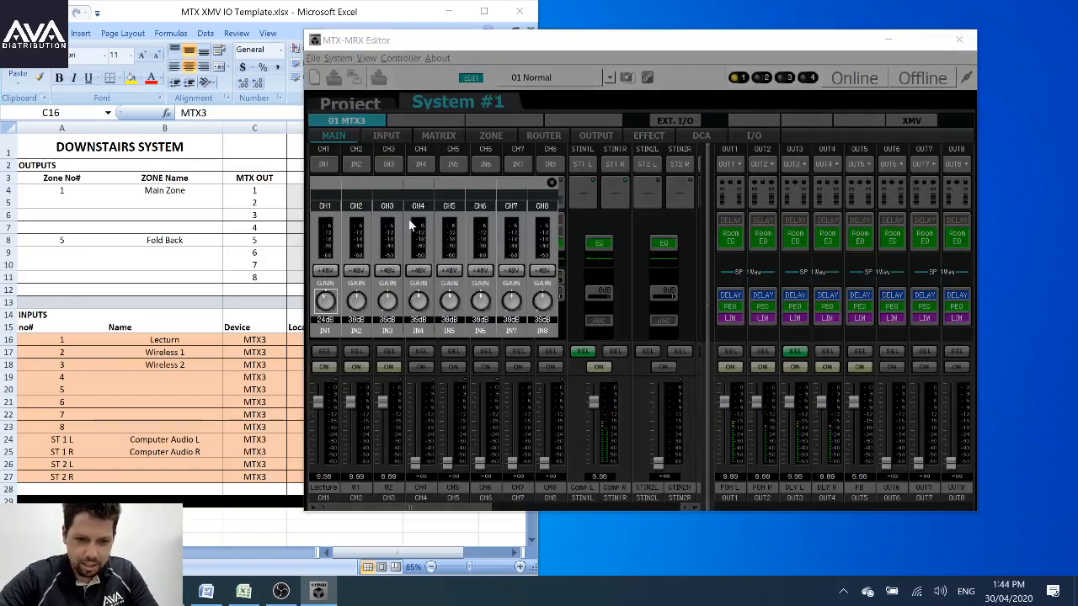
left_click(552, 182)
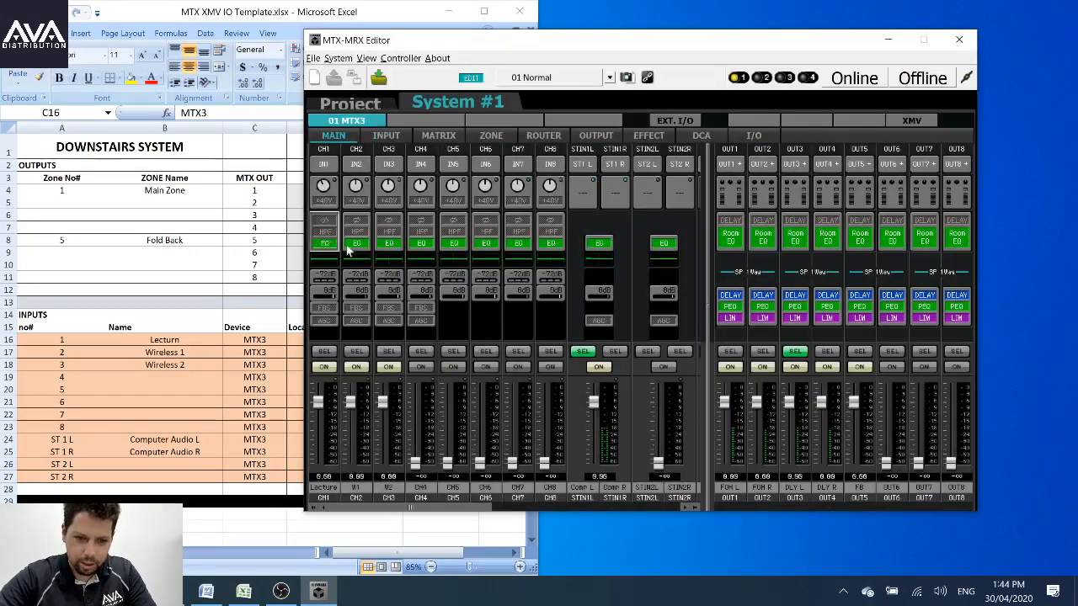
Step: Change the low band of the CH1 Lecture EQ to an HPF at about 97.2 Hz
left_click(340, 244)
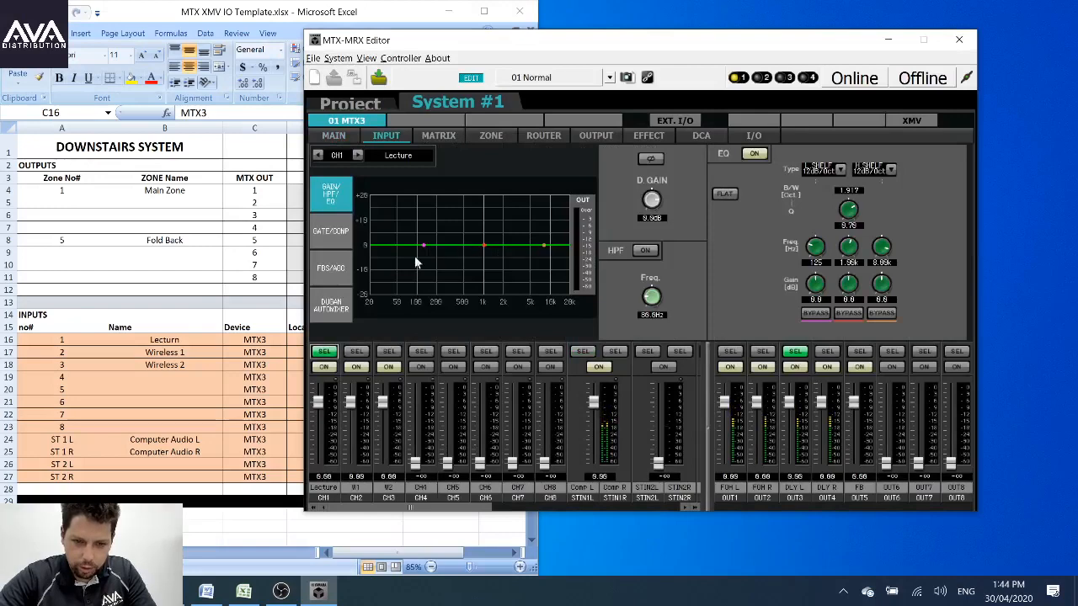
left_click(839, 170)
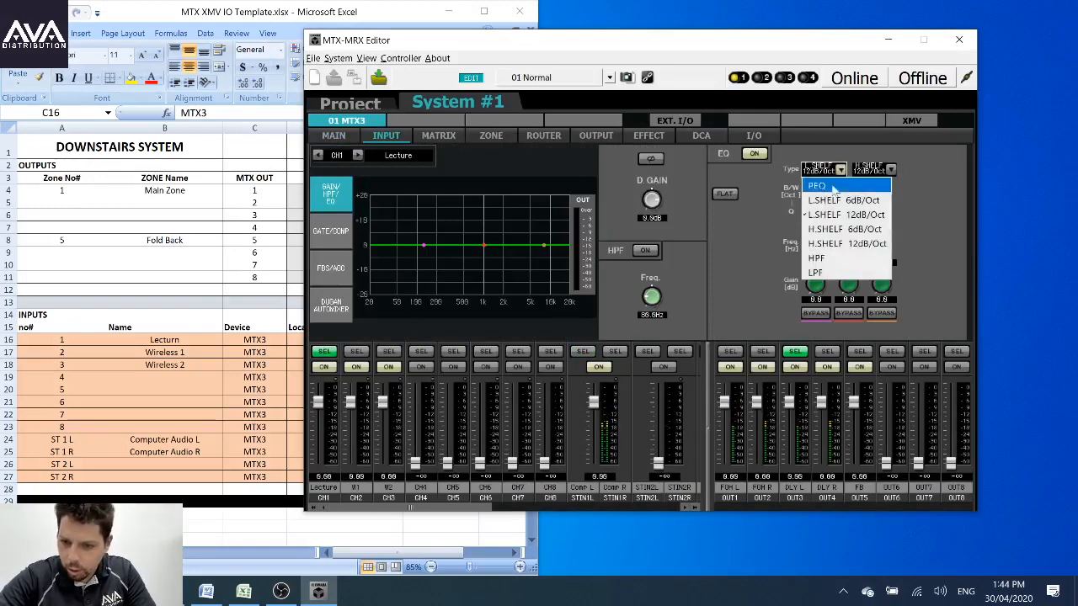
left_click(813, 279)
left_click_drag(424, 246, 415, 246)
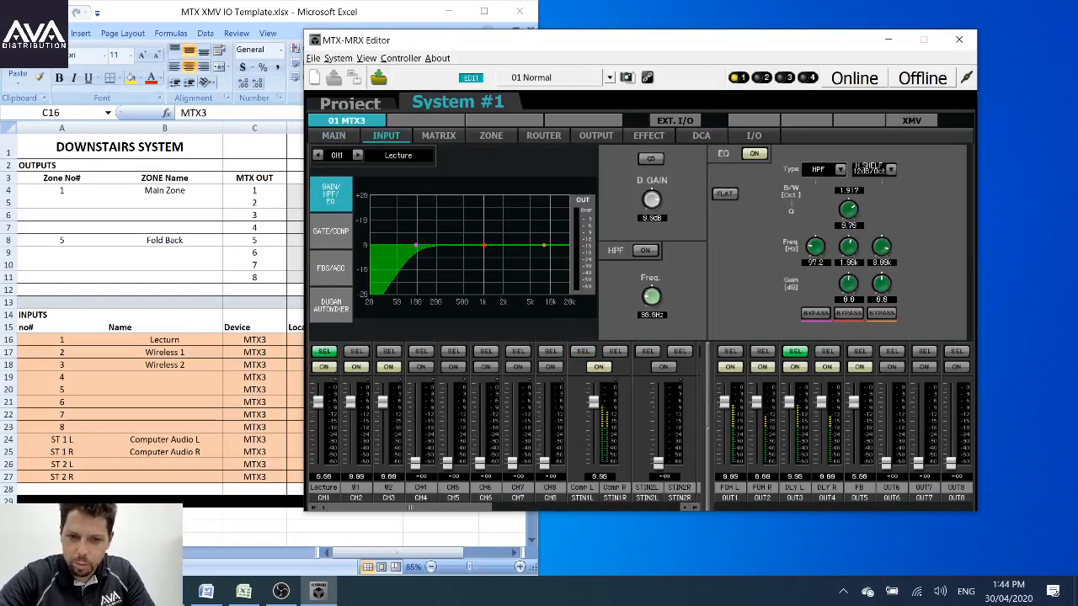
Step: Go to the matrix page, read the full text of the MTX3 device alert and dismiss it
left_click(438, 134)
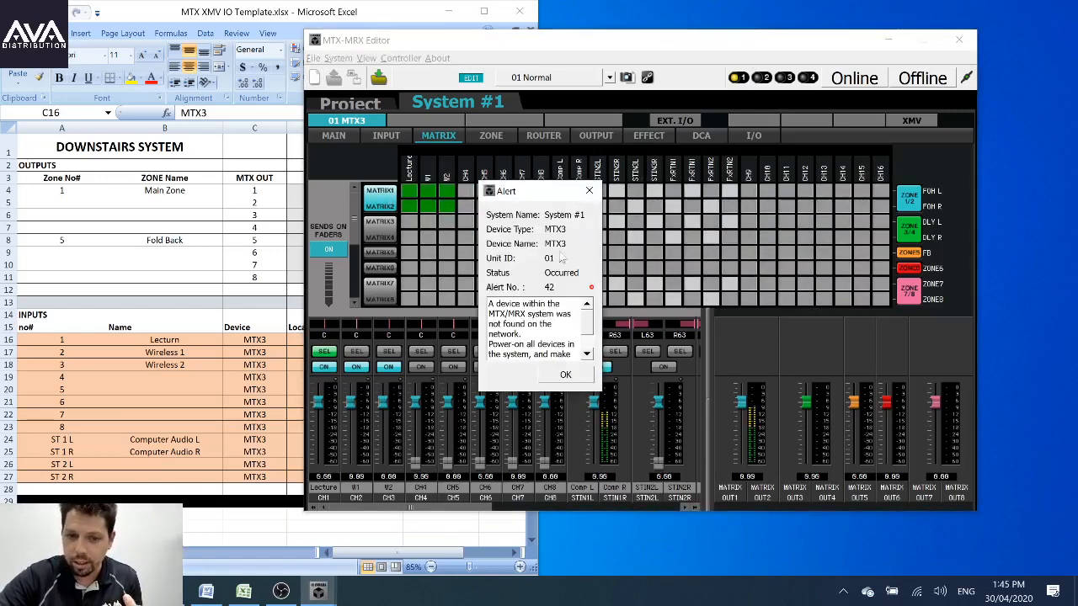
scroll(536, 329, "down", 2)
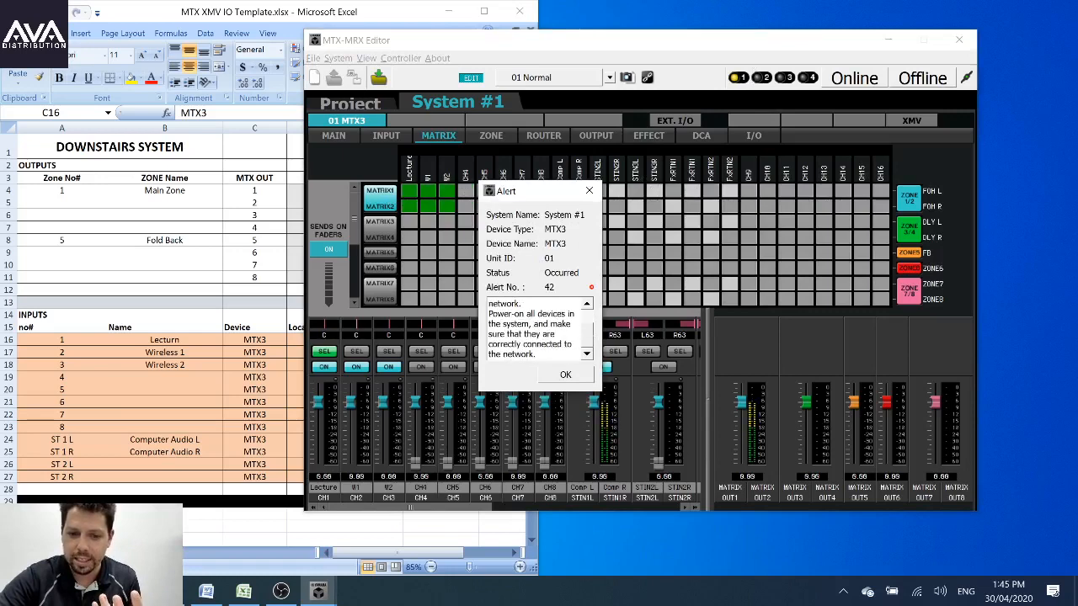
scroll(575, 372, "up", 1)
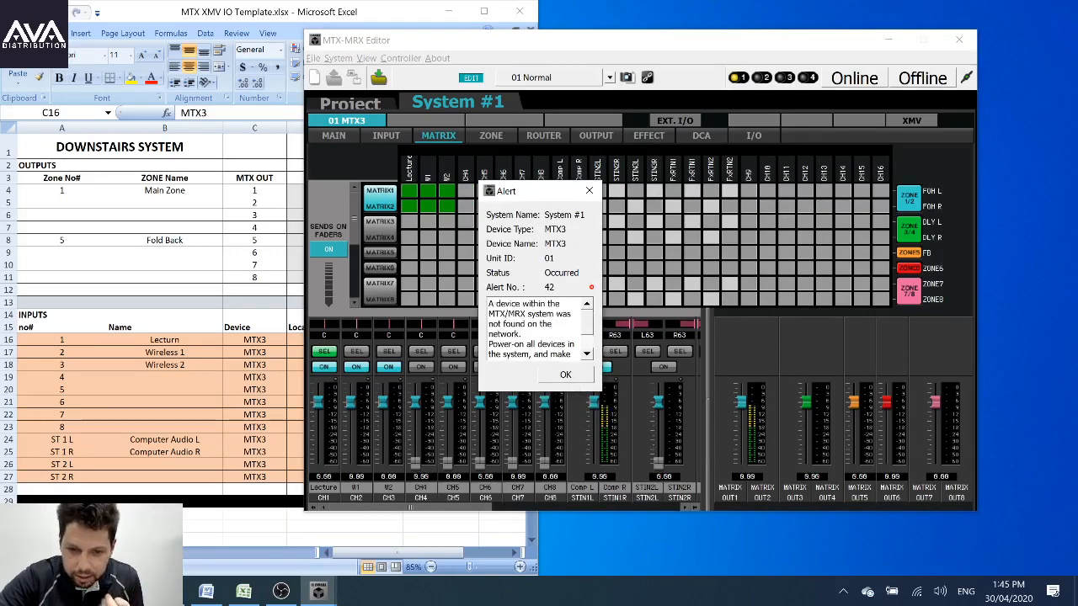
scroll(571, 381, "down", 1)
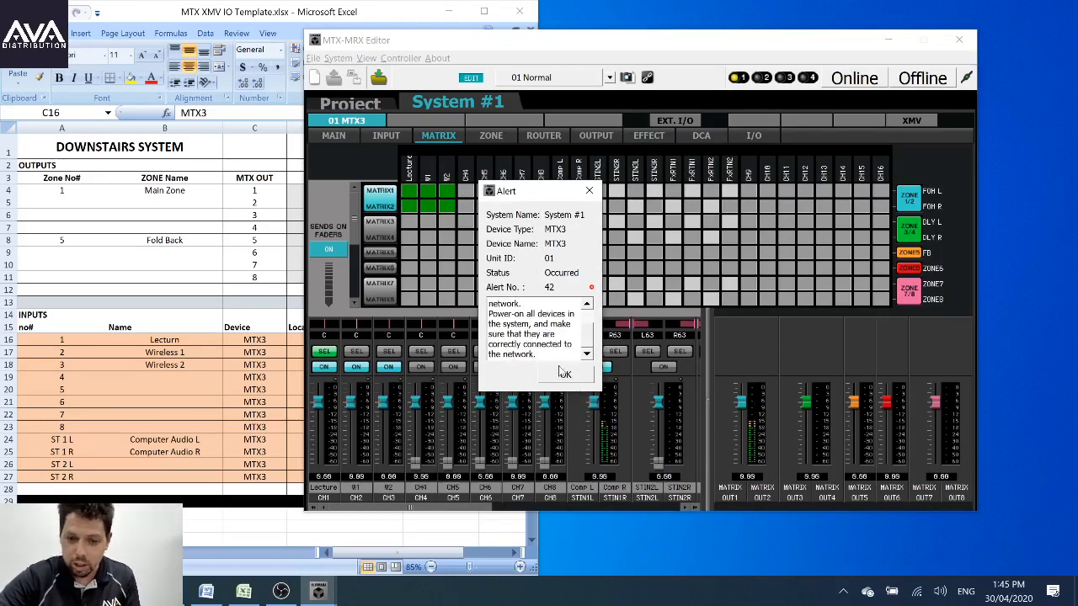
left_click(565, 376)
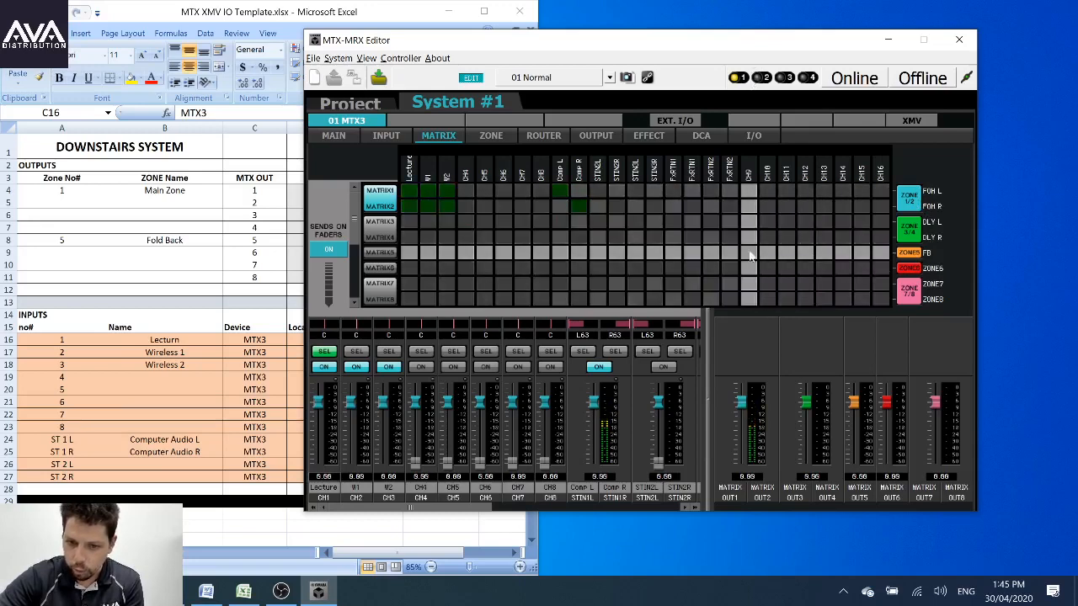
Step: Route Comp L, Comp R, W2, W1 and Lecture to MATRIX5, the FB zone
left_click(572, 253)
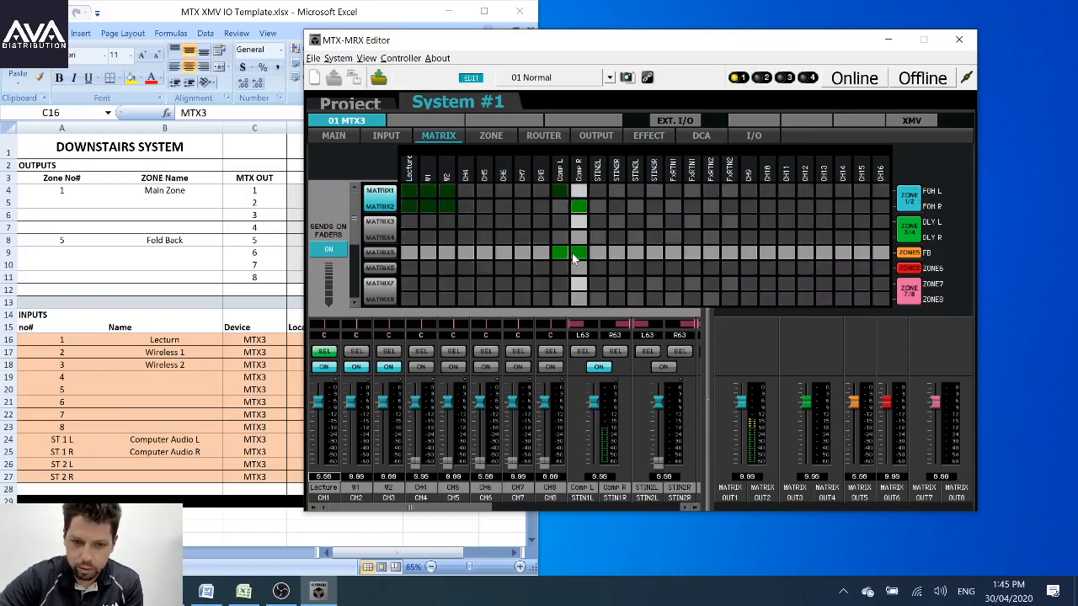
left_click(439, 252)
left_click(430, 253)
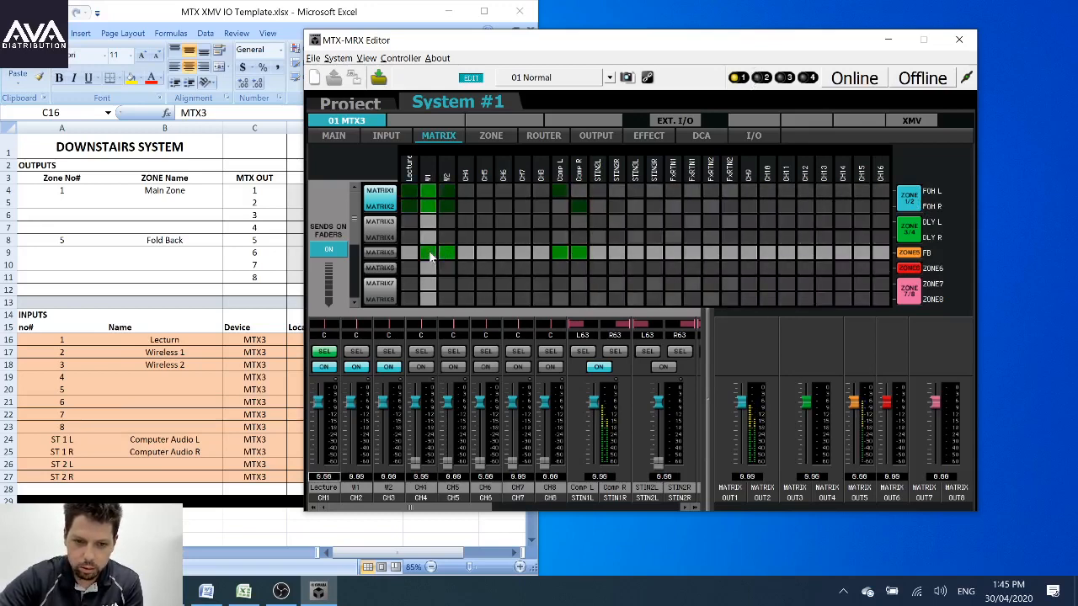
left_click(409, 253)
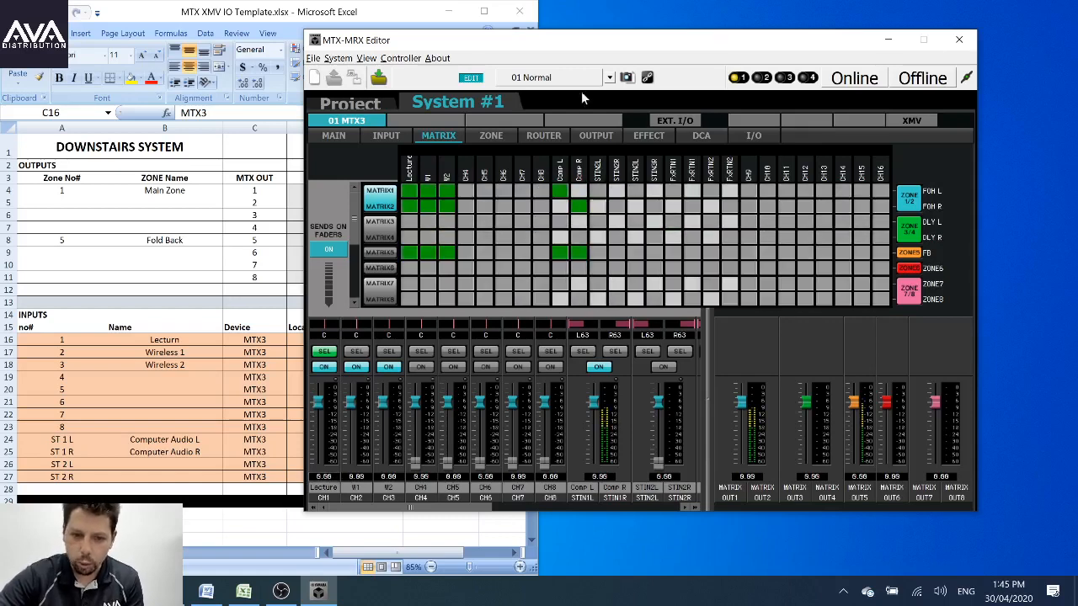
Step: Switch on input channels Lecture, W1, W2 and the stereo Comp L/R input on the main page
left_click(335, 137)
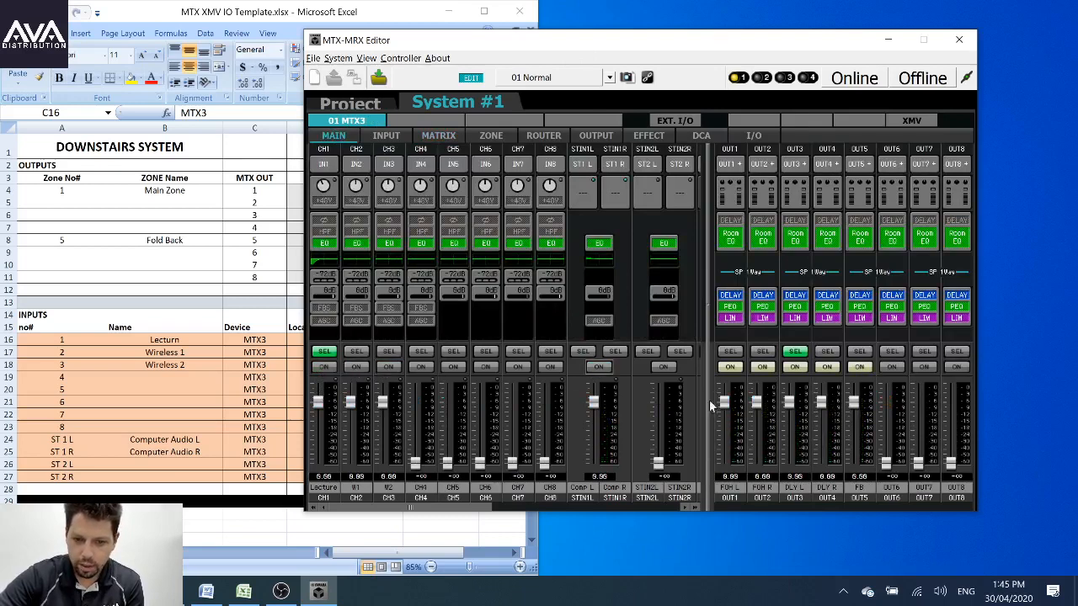
left_click(431, 136)
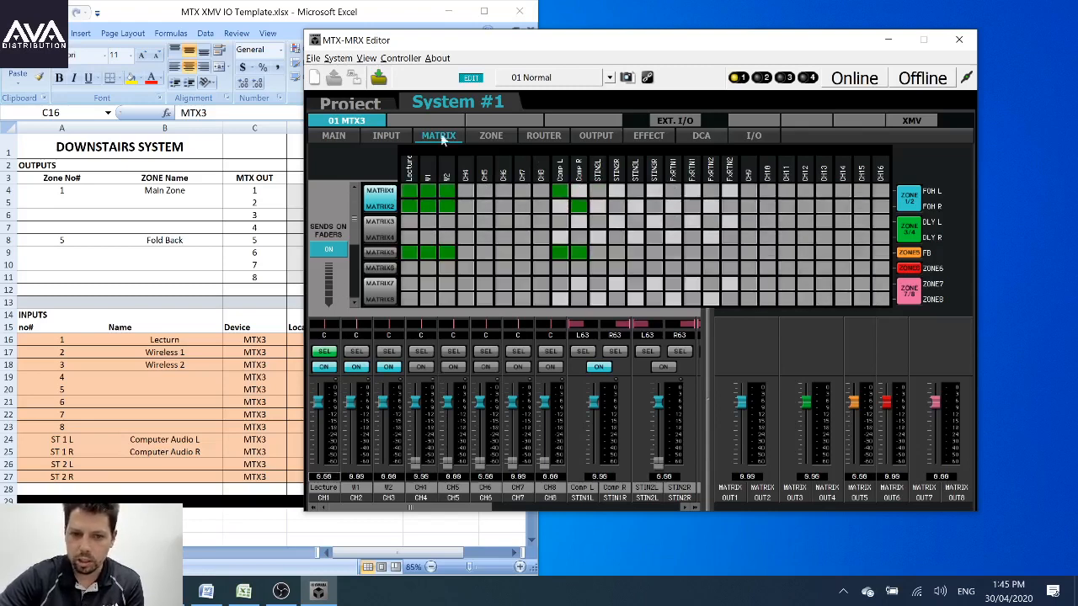
left_click(334, 135)
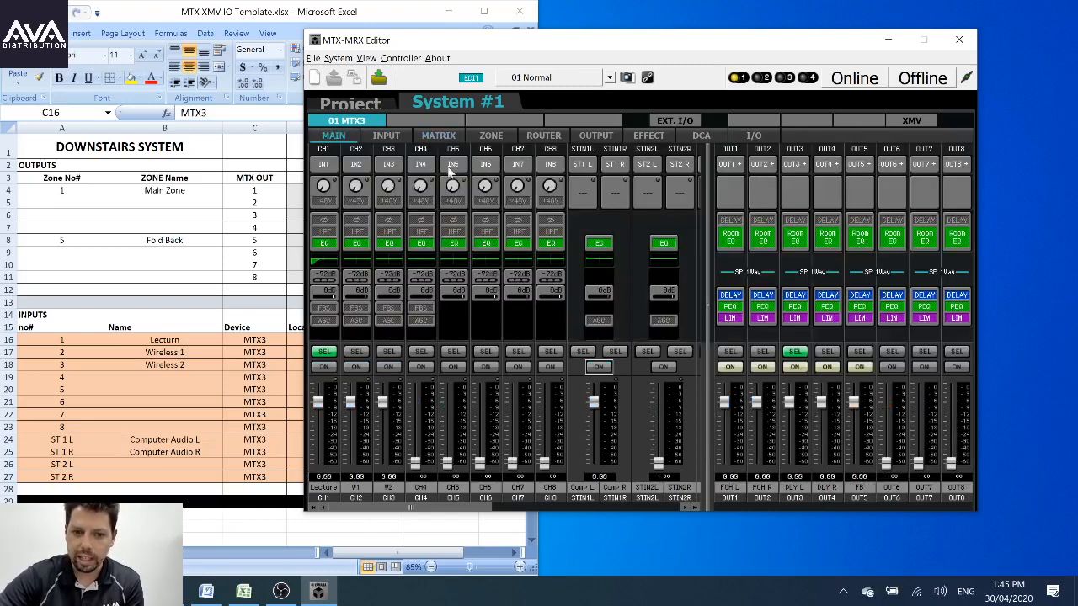
left_click(325, 367)
left_click(355, 367)
left_click(387, 367)
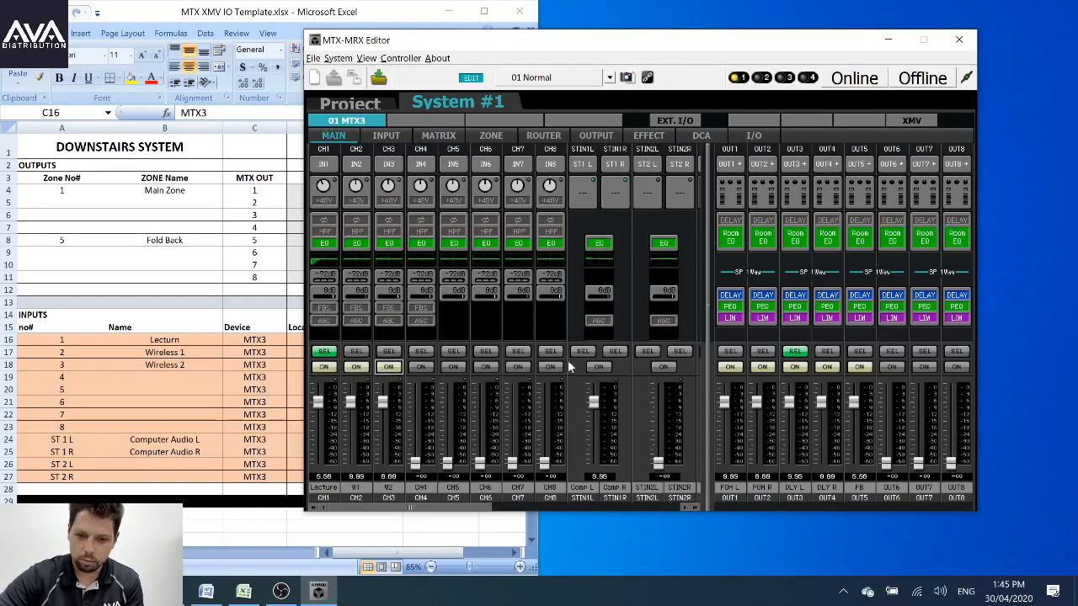
left_click(595, 367)
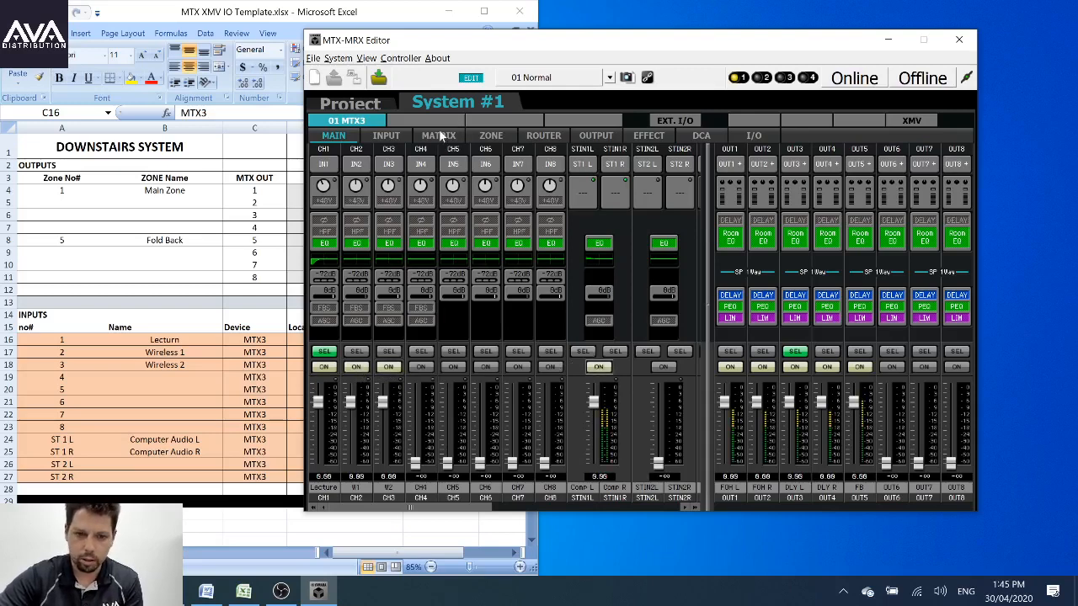
Step: Review the matrix routing, the ZONE1 priority ducker settings and the router assignments
left_click(441, 137)
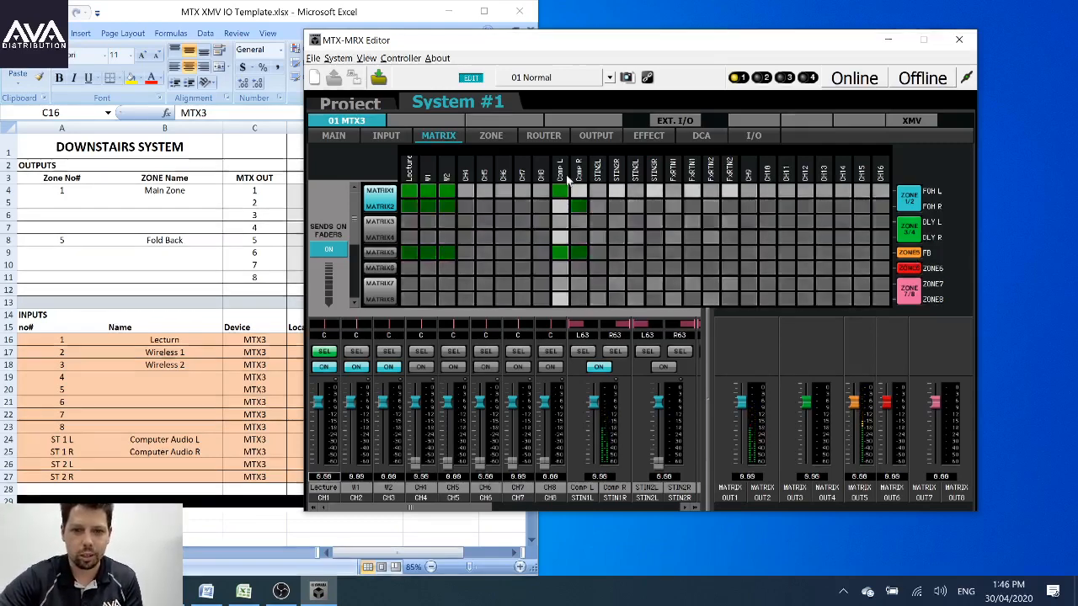
left_click(492, 136)
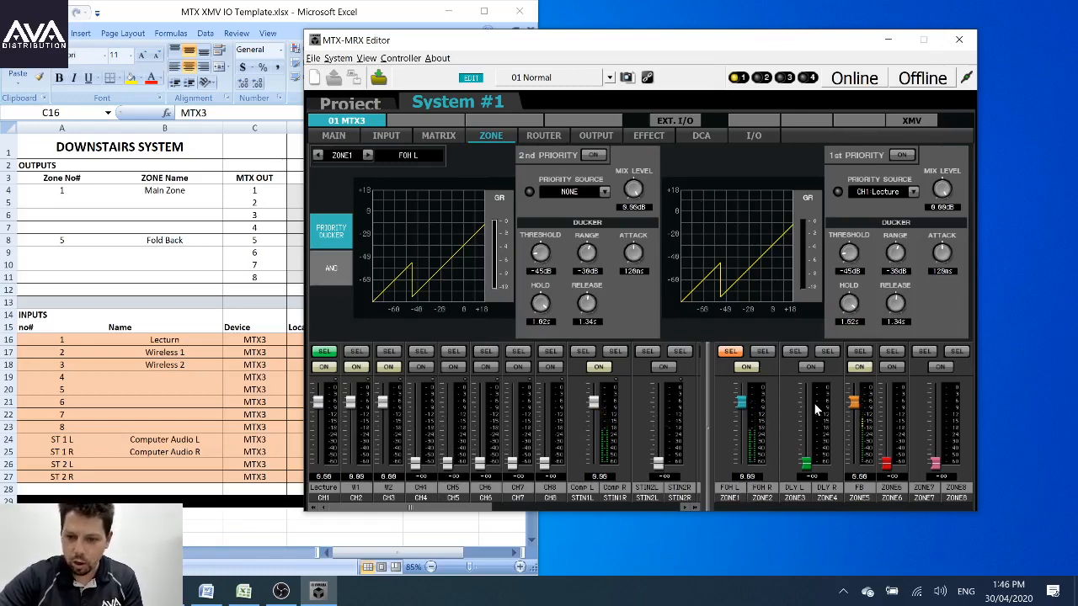
left_click(544, 138)
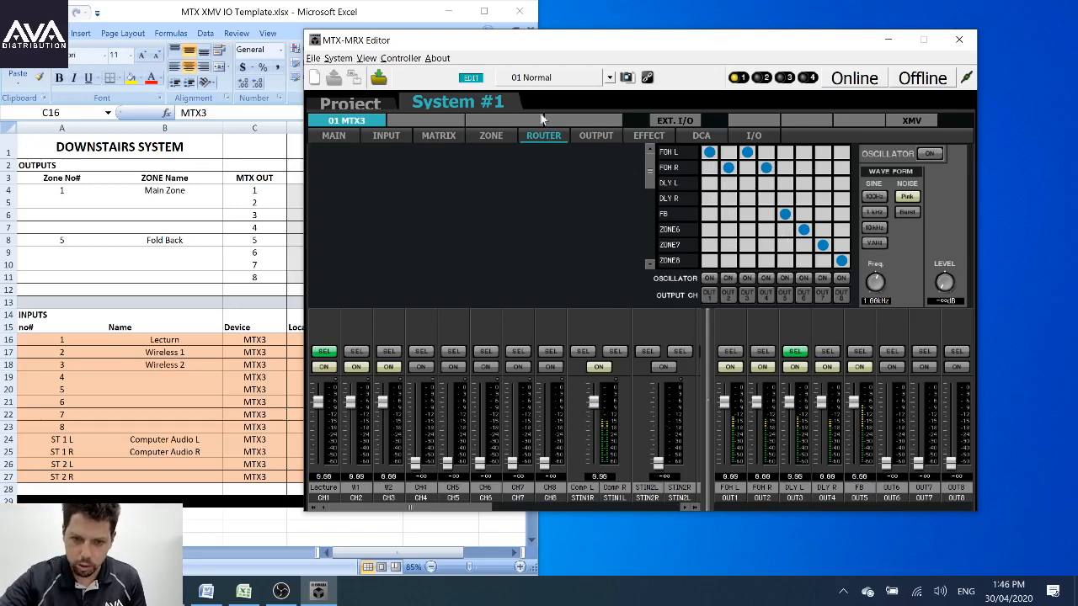
left_click(492, 140)
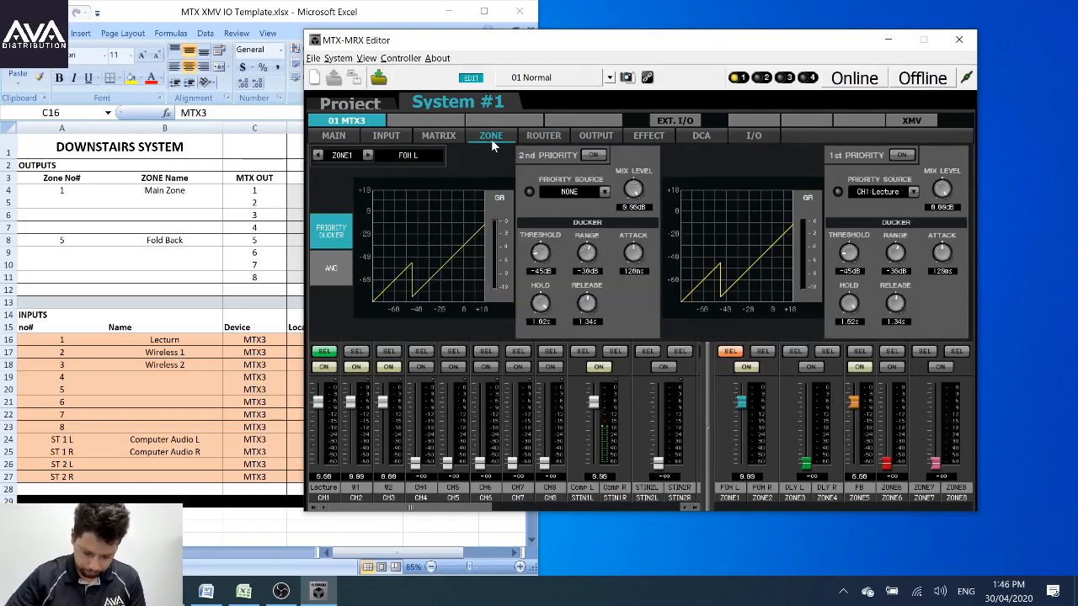
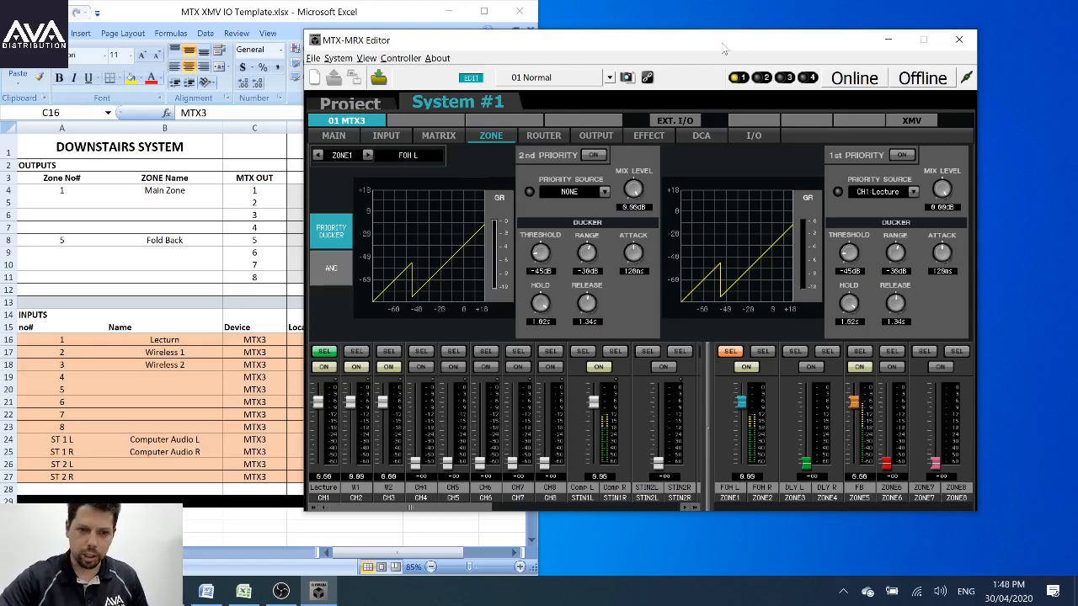
Step: Check the AV scope in Word and the IO plan in Excel, and return to MTX-MRX Editor
left_click(207, 591)
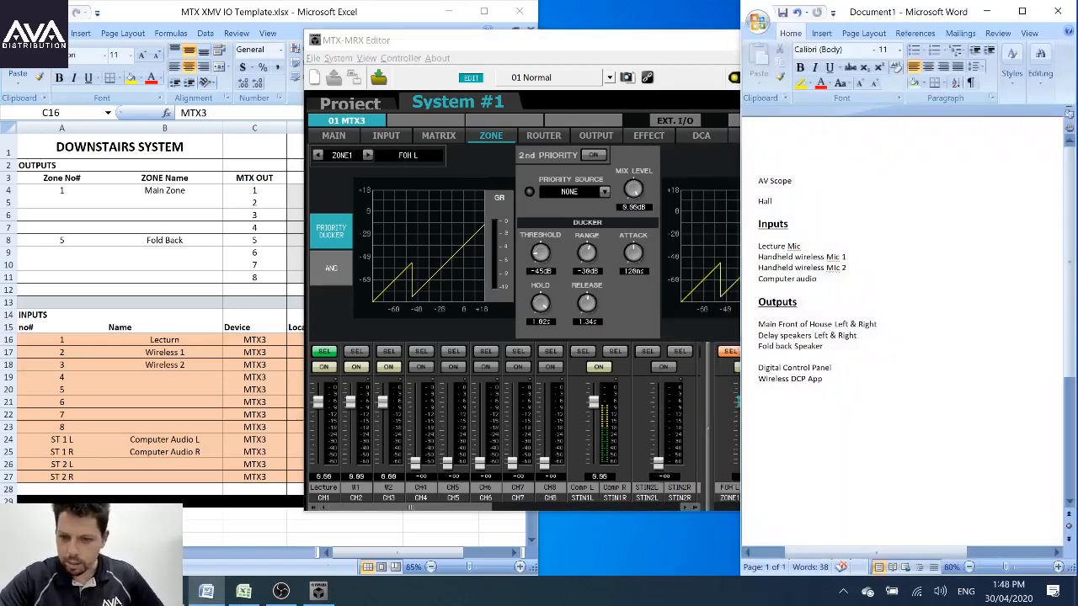
left_click(291, 14)
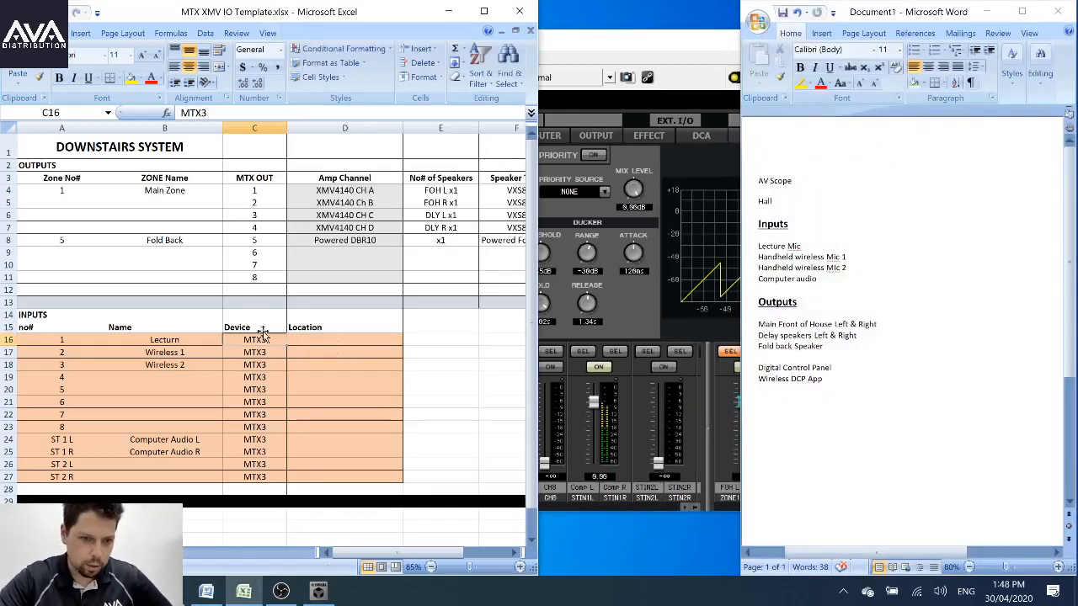
left_click(598, 91)
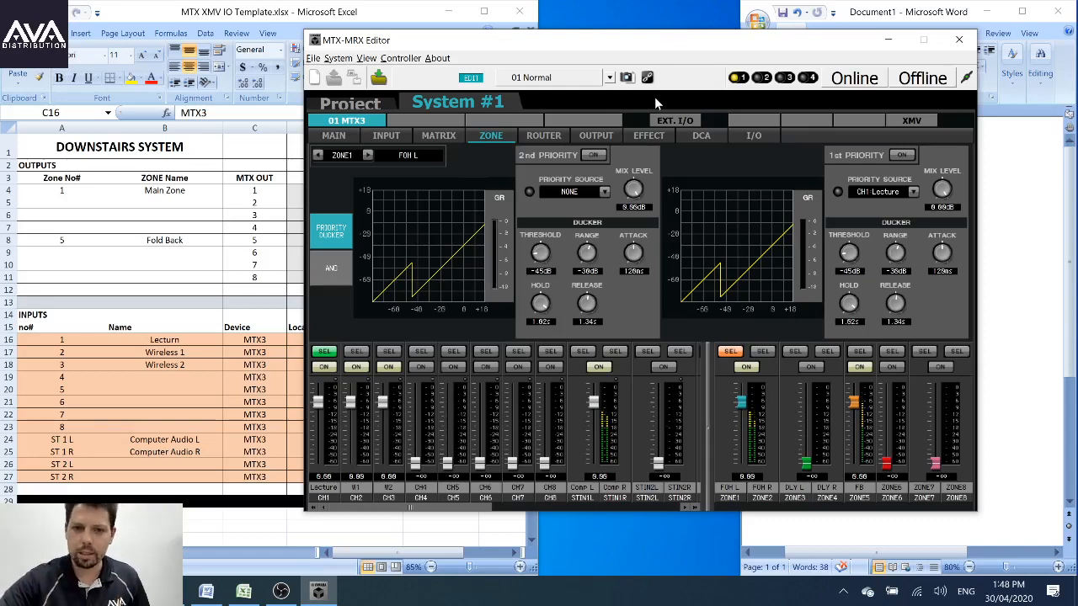
Step: Overwrite preset Normal with the current settings and take the system offline
left_click(589, 81)
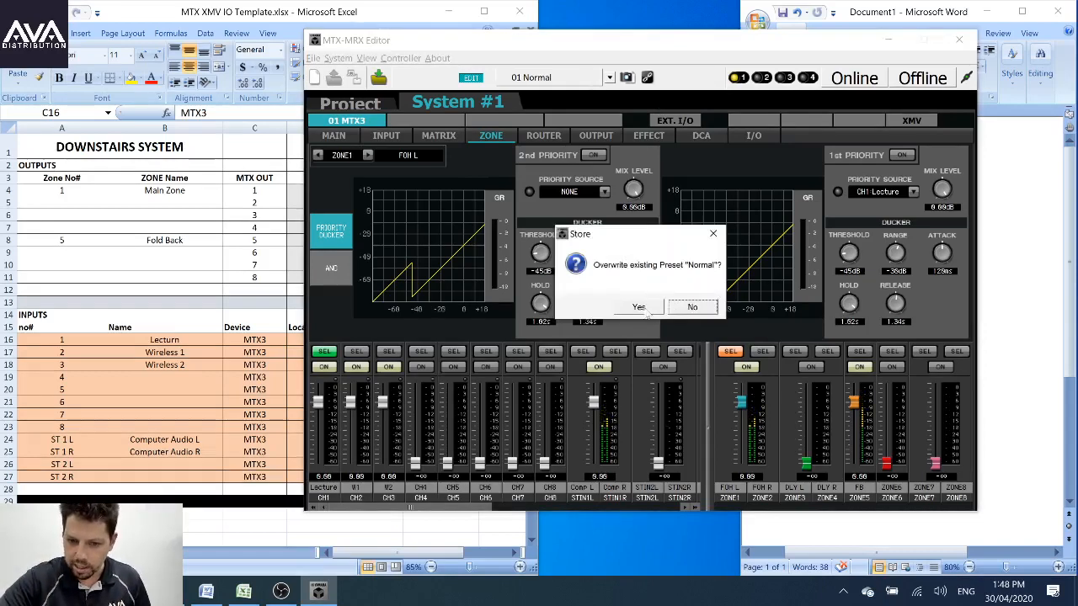
left_click(656, 311)
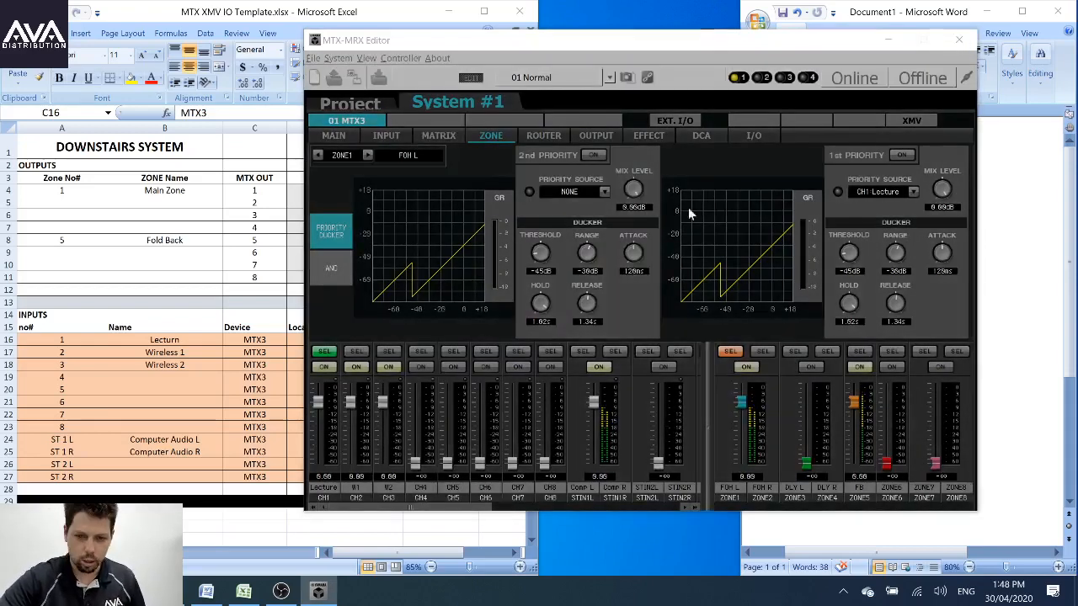
left_click(920, 80)
left_click(634, 351)
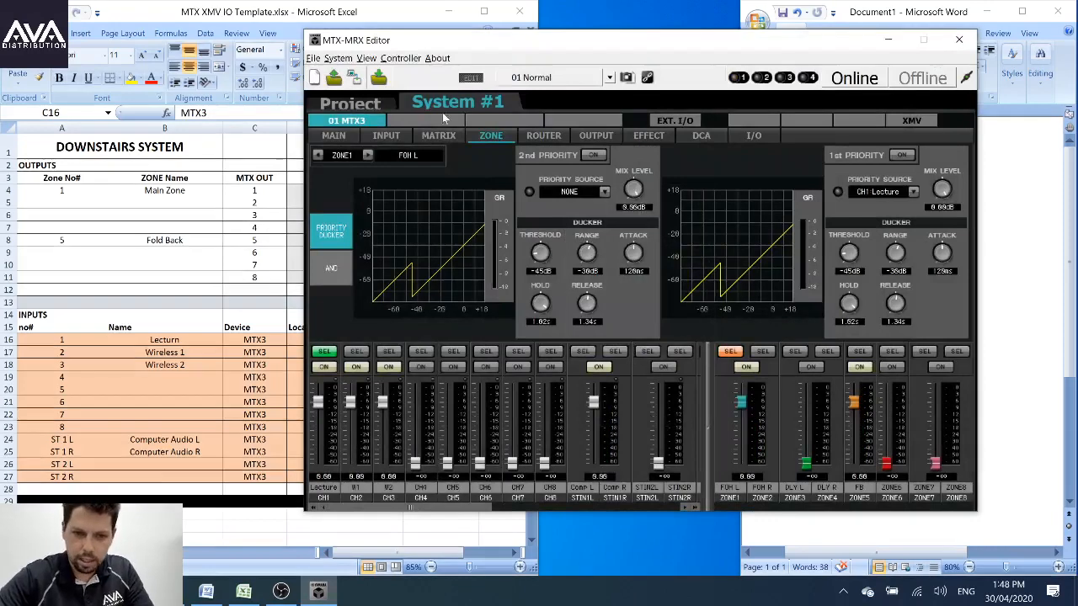
Step: Save the project as Test sesssion in the MTX Editor folder
left_click(313, 58)
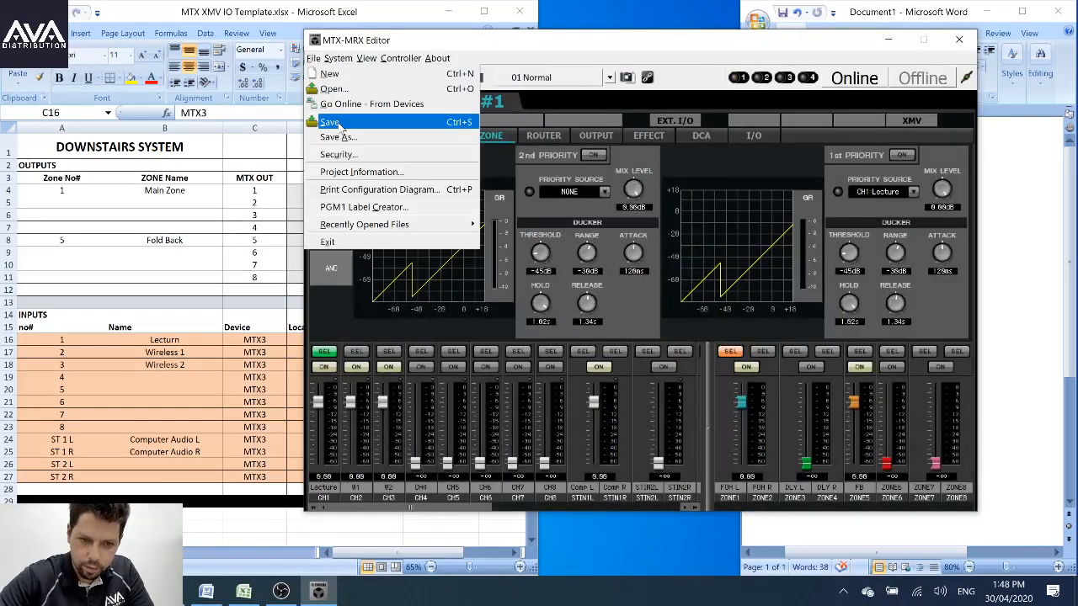
left_click(333, 89)
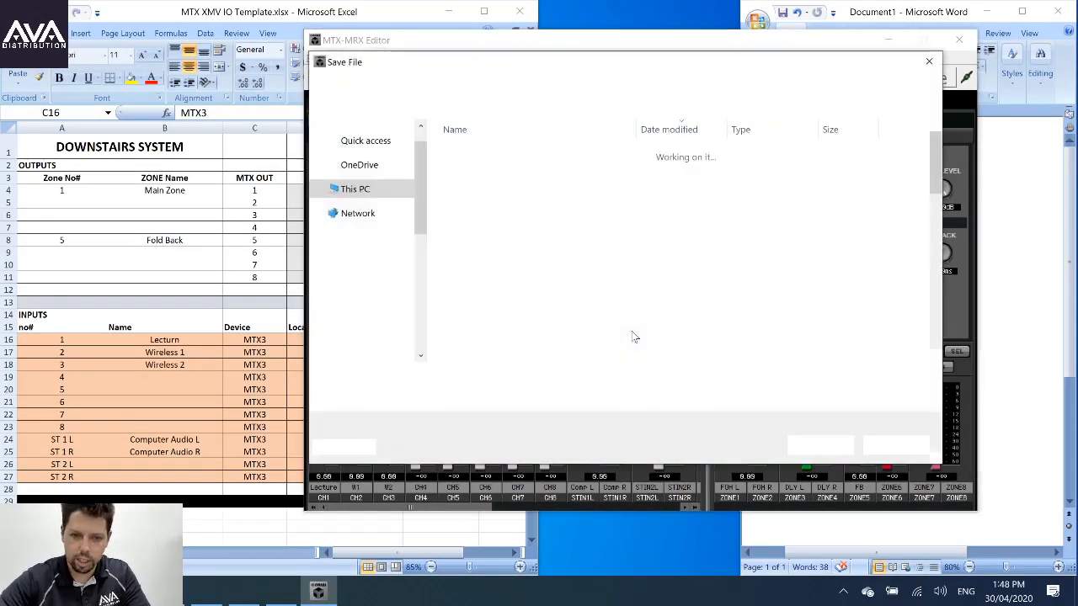
type("Tes")
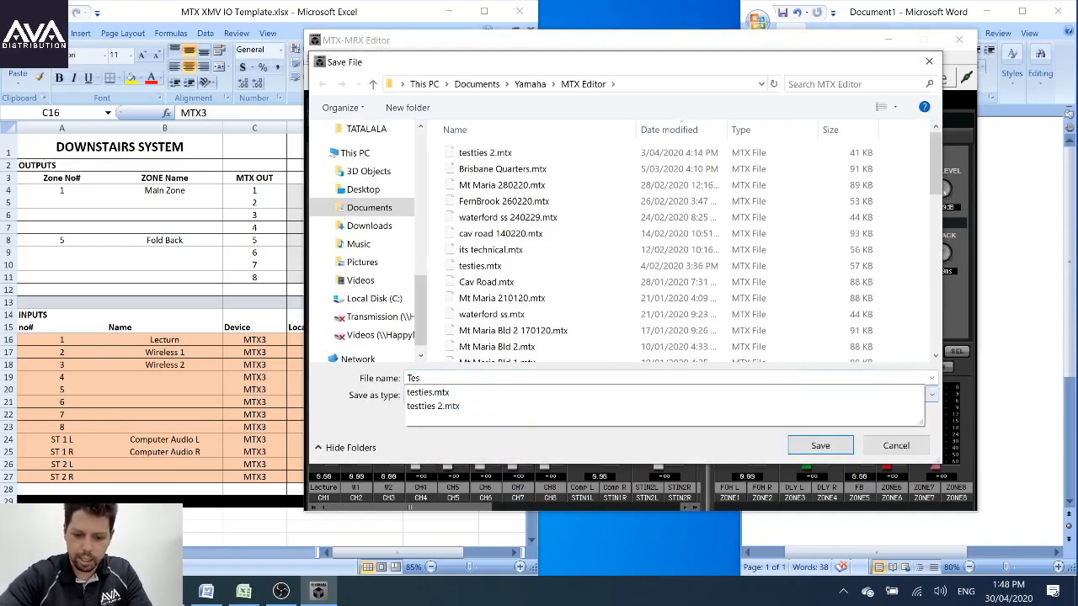
type("t sesssion")
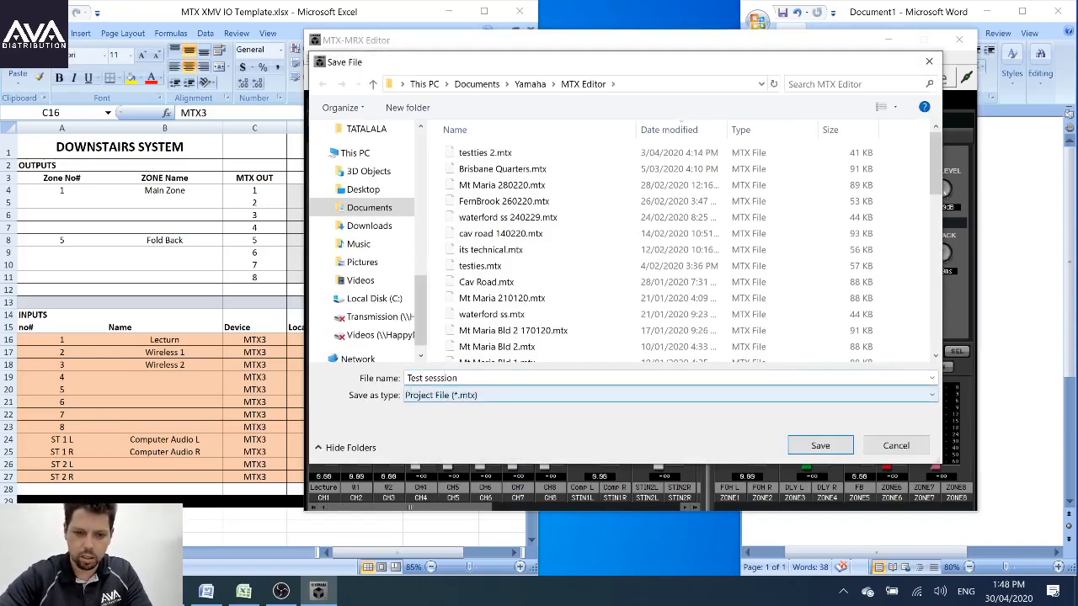
key("Return")
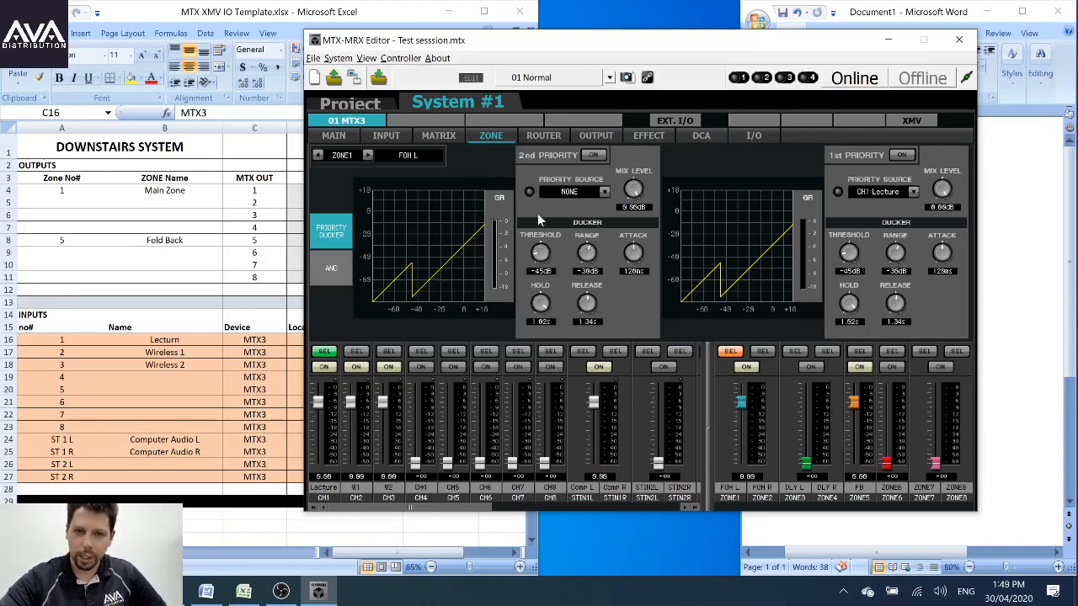
Step: Add a scheduler event that recalls preset 01 Normal, with its time set to 07:00
left_click(544, 137)
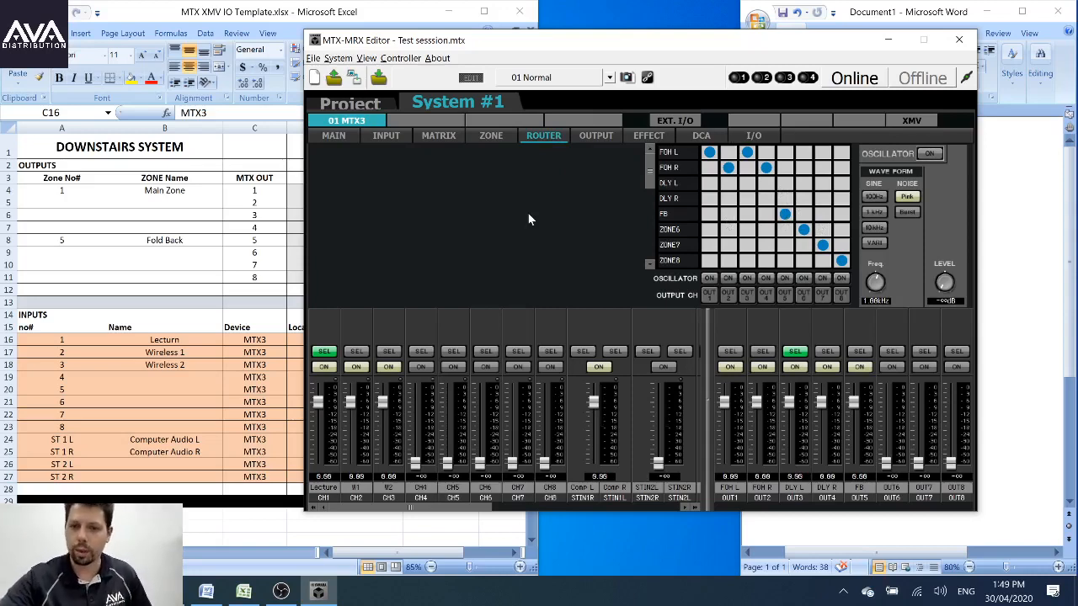
left_click(315, 59)
mouse_move(337, 59)
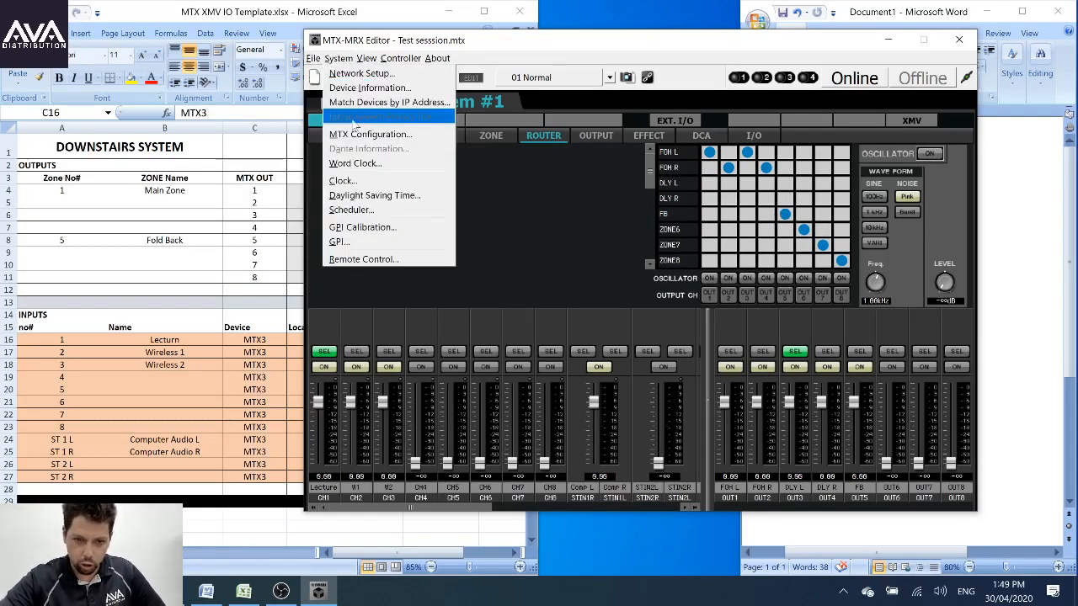
left_click(359, 210)
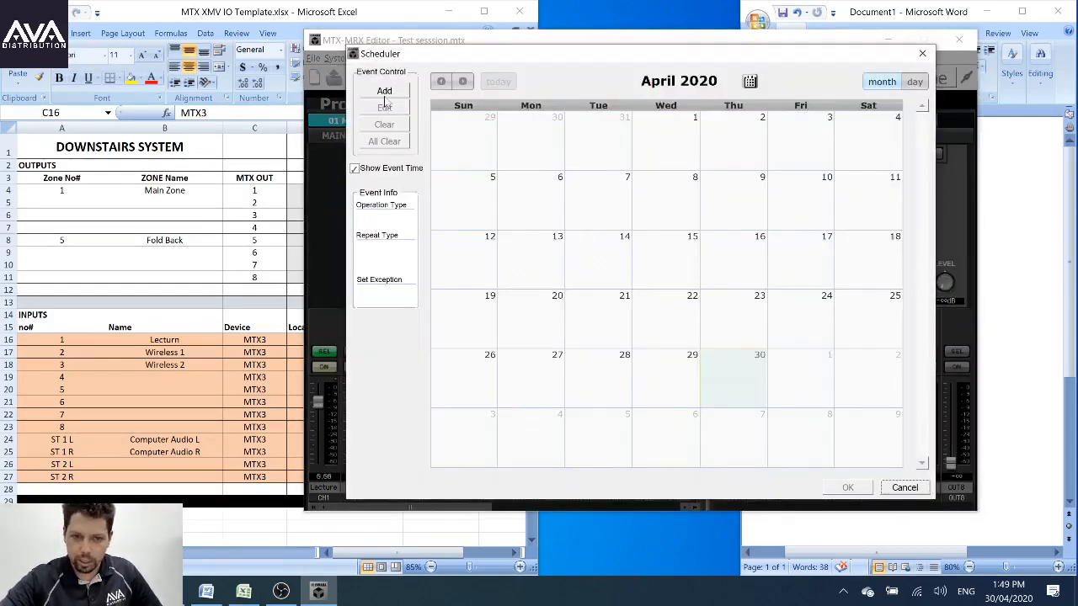
left_click(384, 91)
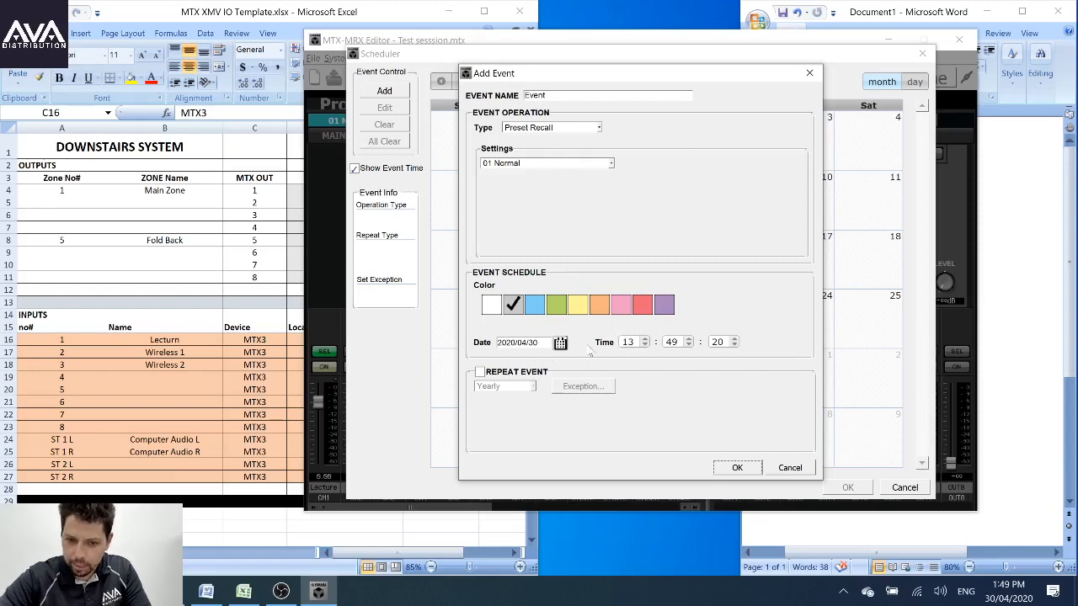
left_click(627, 342)
type("0700")
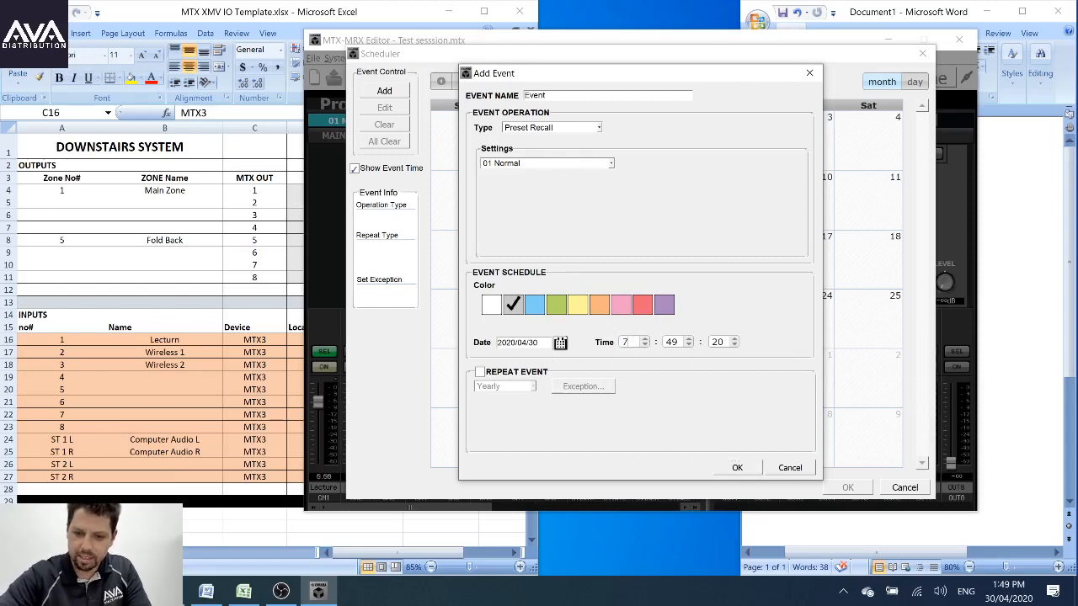
Step: Make the event repeat weekly on Monday through Friday, excluding Sunday, and accept the event and the schedule
left_click(523, 376)
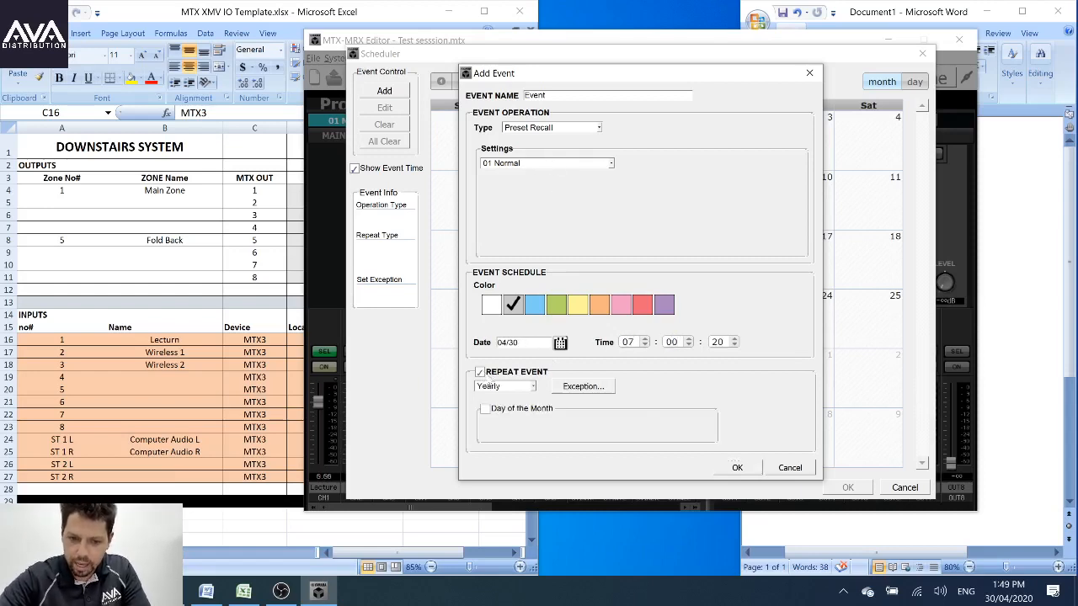
left_click(528, 388)
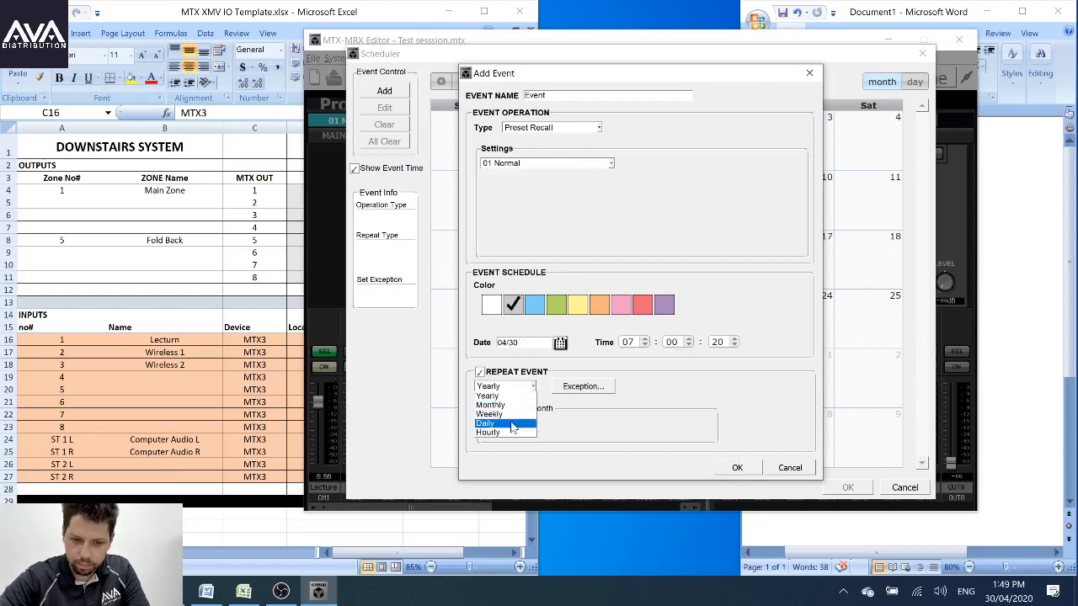
left_click(512, 415)
left_click(529, 406)
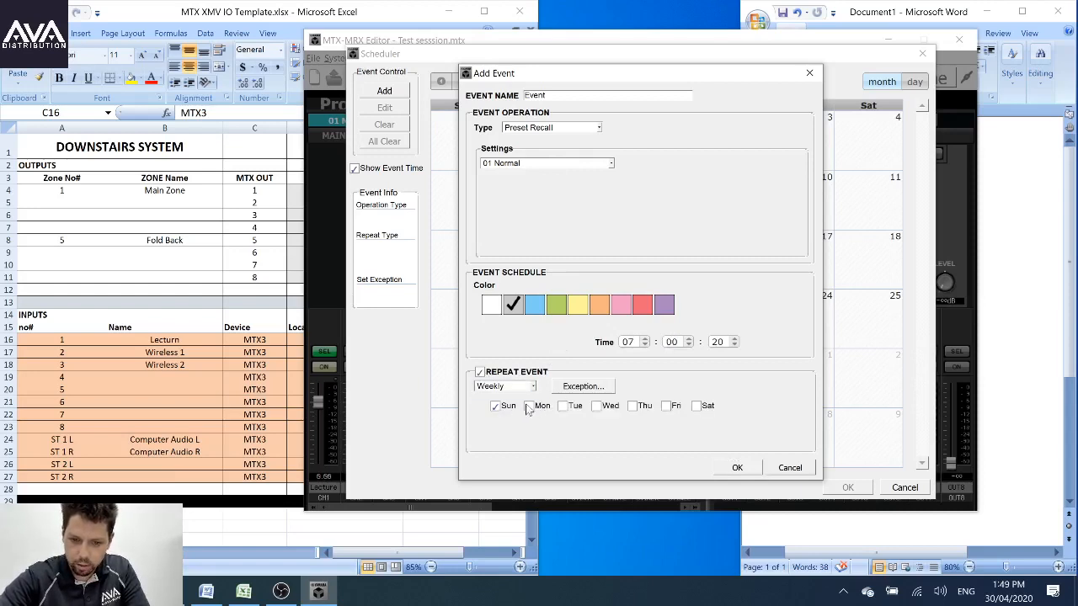
left_click(496, 406)
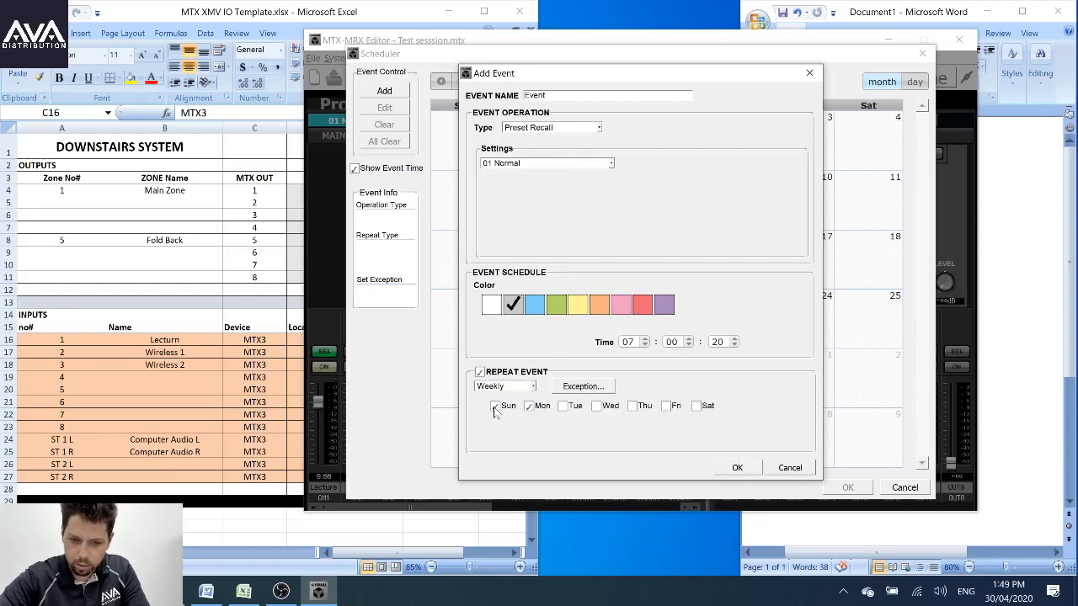
left_click(597, 406)
left_click(633, 406)
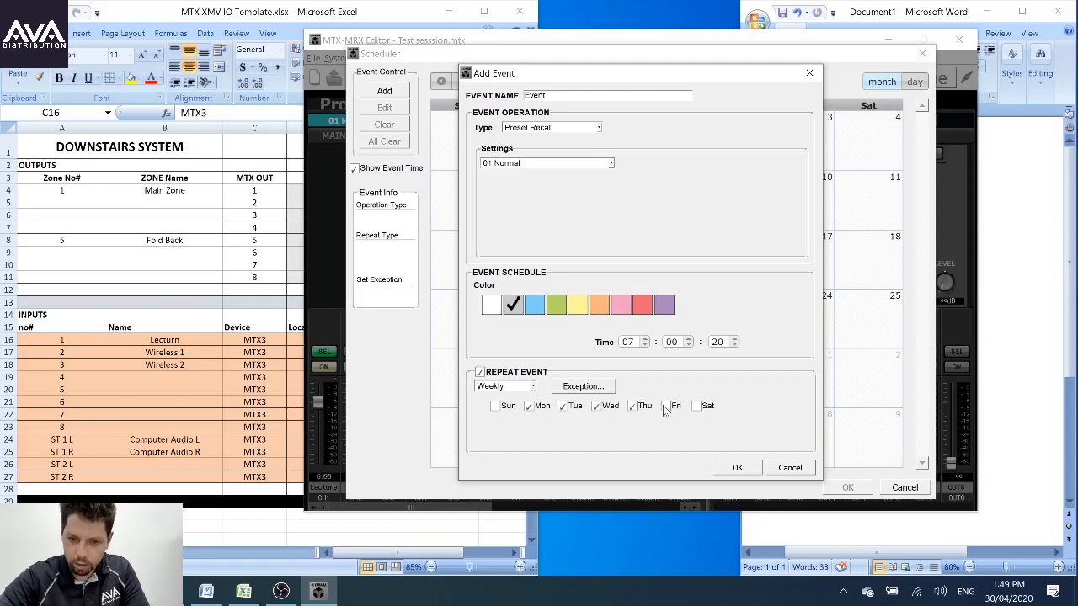
left_click(736, 467)
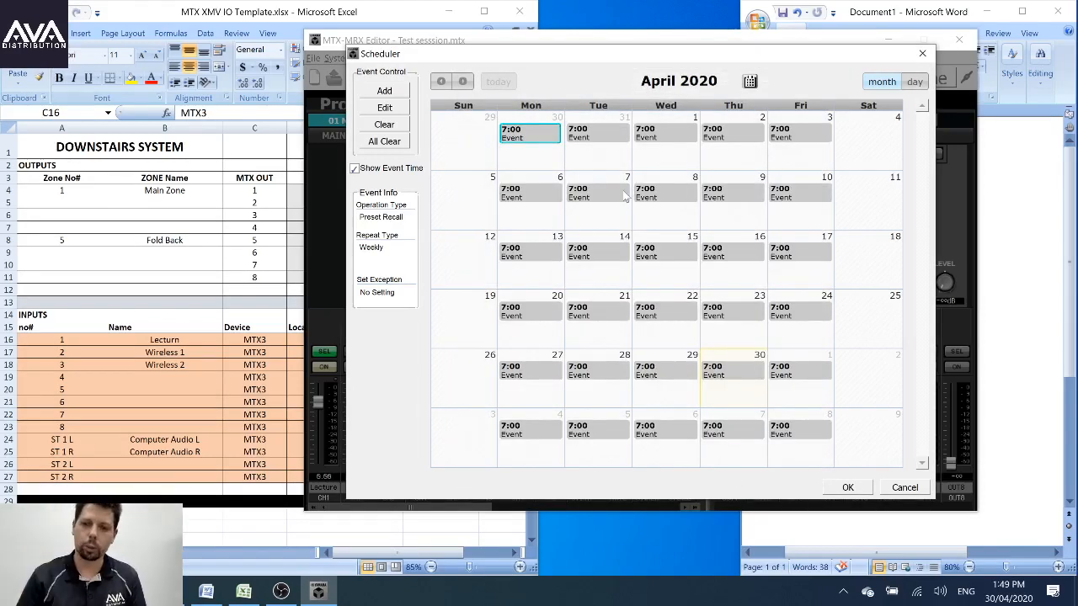
left_click(846, 488)
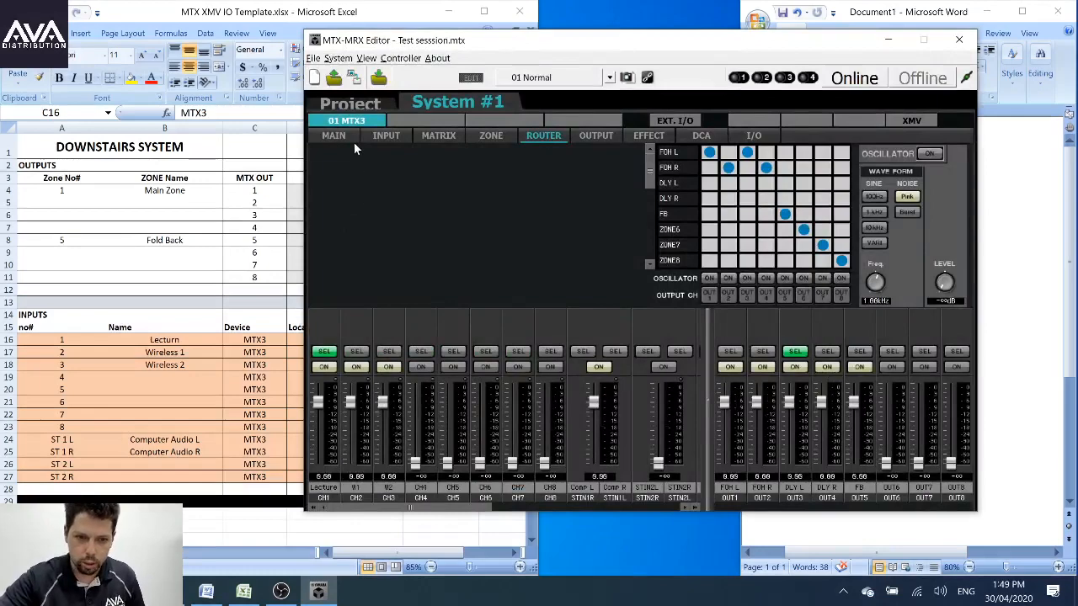
Step: Return to the MTX3 main page and shift the editor window aside
left_click(347, 135)
left_click_drag(555, 41, 536, 42)
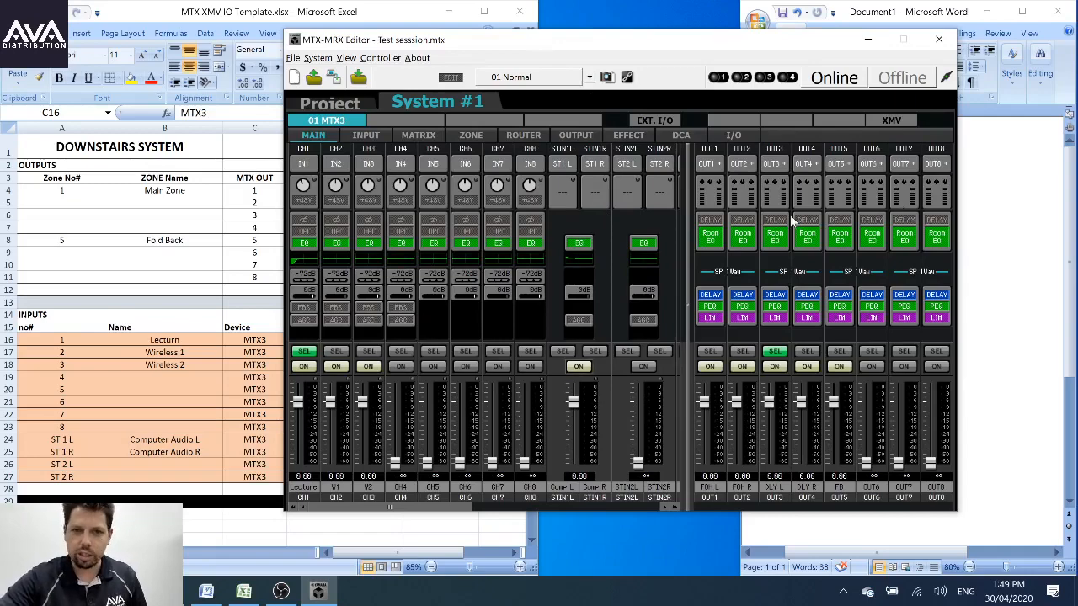
left_click_drag(687, 44, 662, 42)
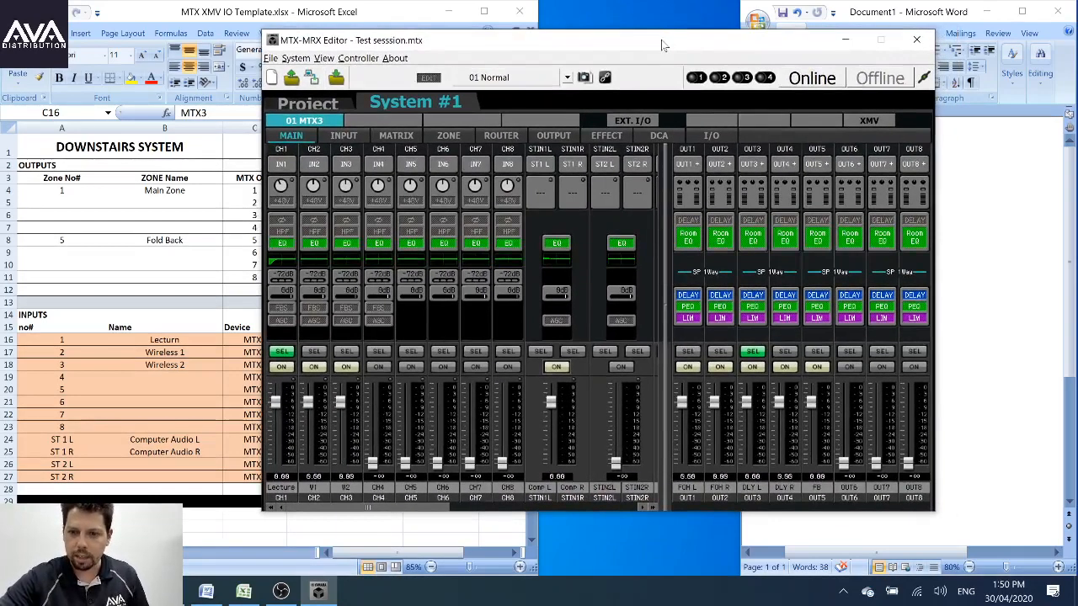